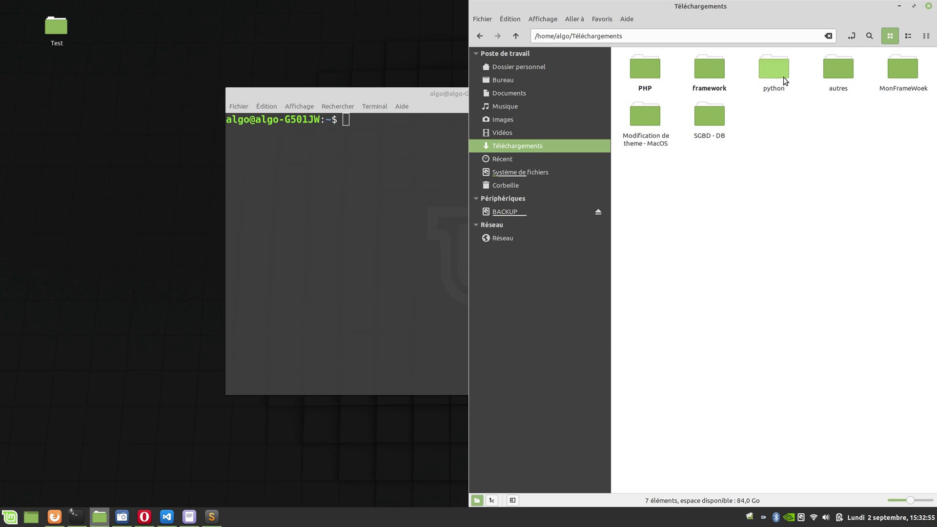
- Check the contents of the python folder in Téléchargements and delete that folder
{"action": "left_click", "coordinate": [775, 72]}
{"action": "double_click", "coordinate": [774, 70]}
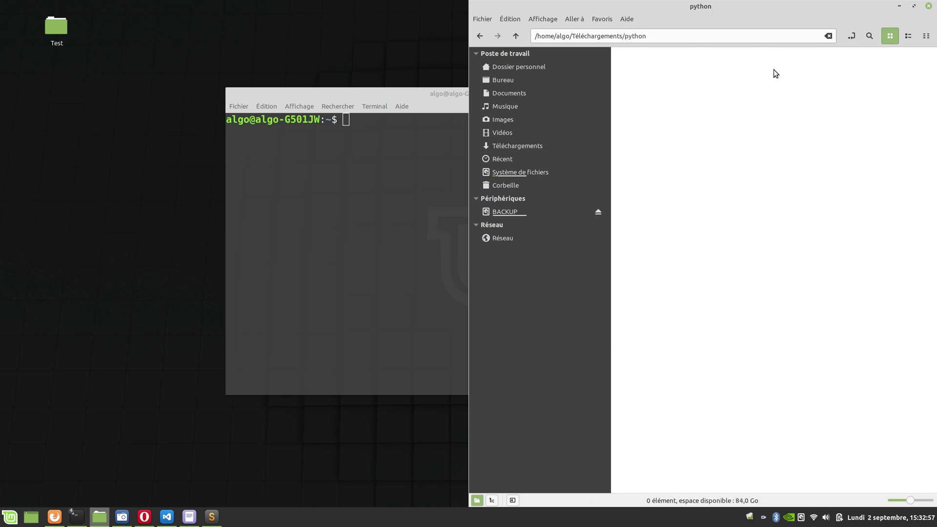
{"action": "key", "text": "BackSpace"}
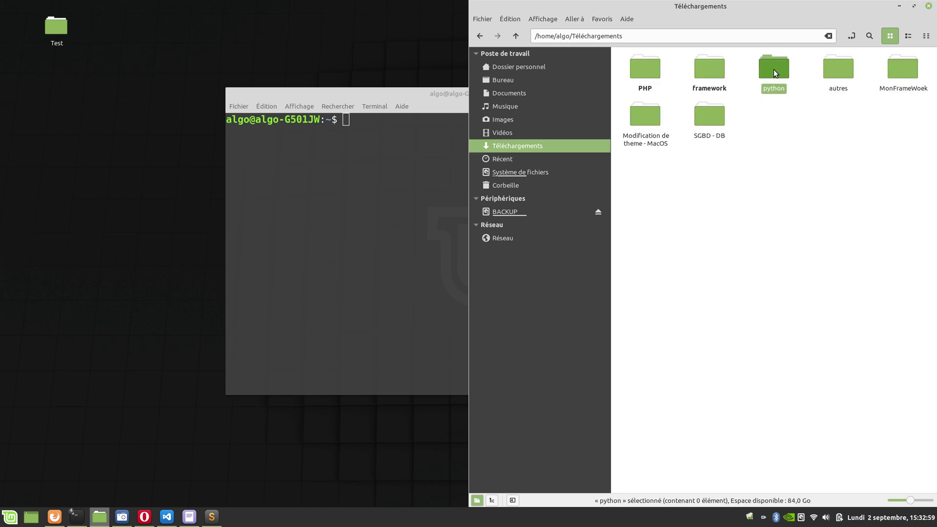
{"action": "key", "text": "Delete"}
- Extract PhpStorm-2019.2.1.tar.gz in place inside the PHP folder, and delete the archive once extraction is done
{"action": "double_click", "coordinate": [644, 73]}
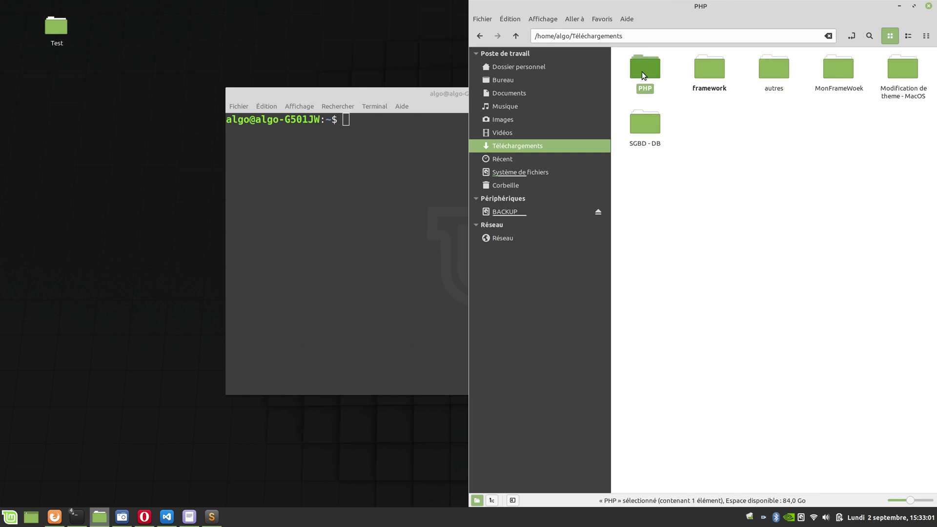
{"action": "left_click", "coordinate": [642, 71]}
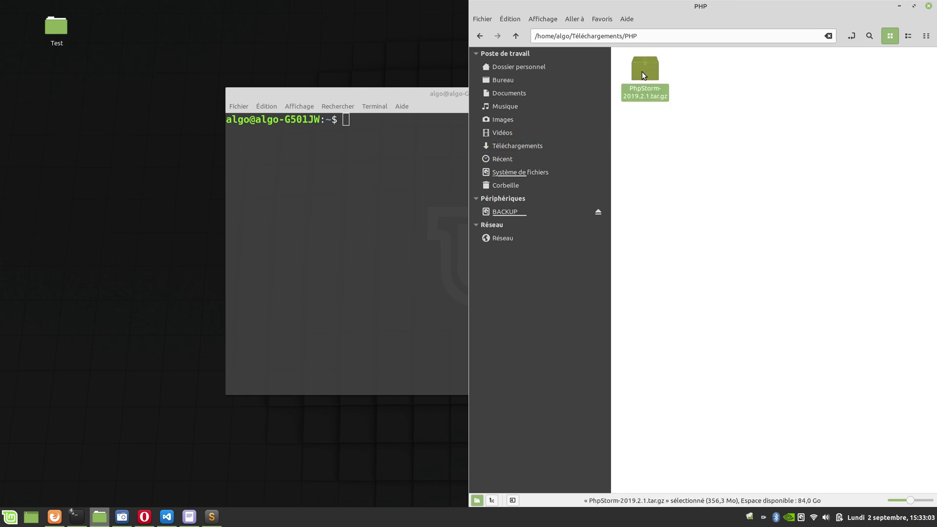
{"action": "right_click", "coordinate": [642, 71]}
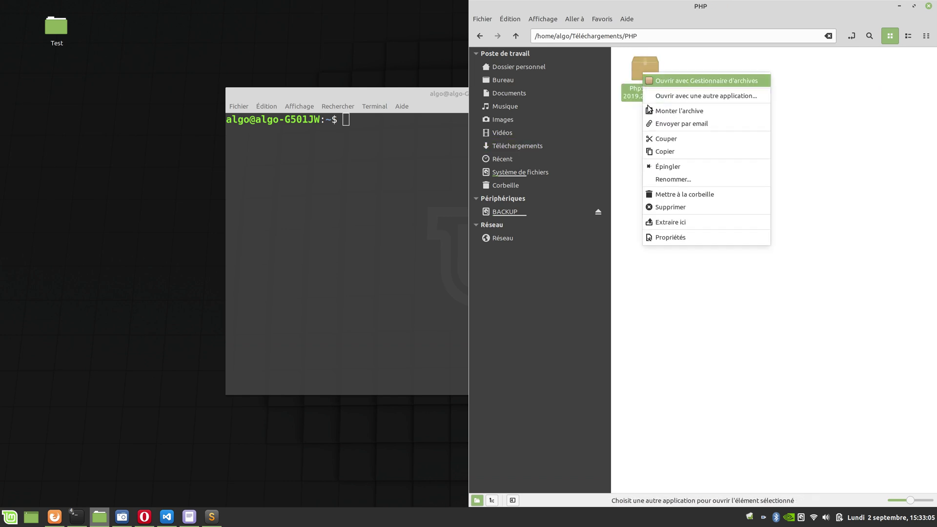
{"action": "left_click", "coordinate": [673, 223]}
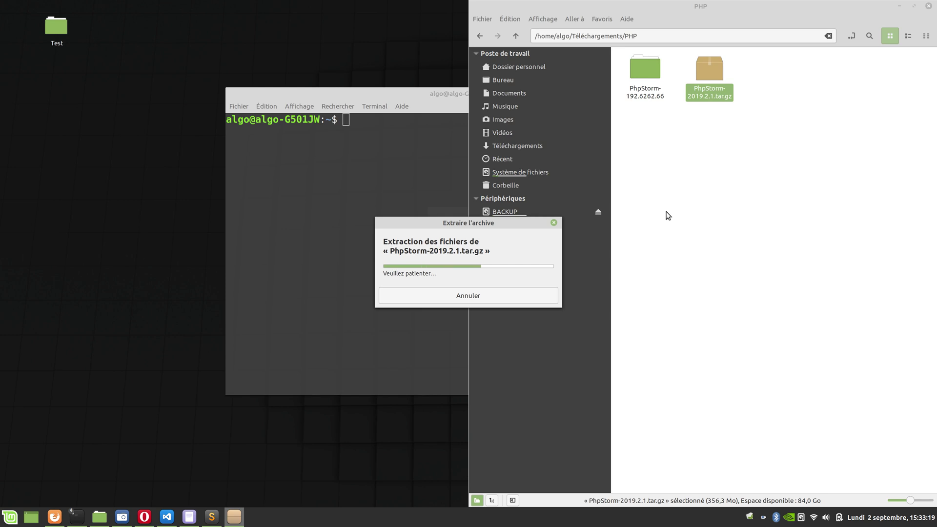
{"action": "left_click_drag", "start_coordinate": [491, 223], "coordinate": [793, 185]}
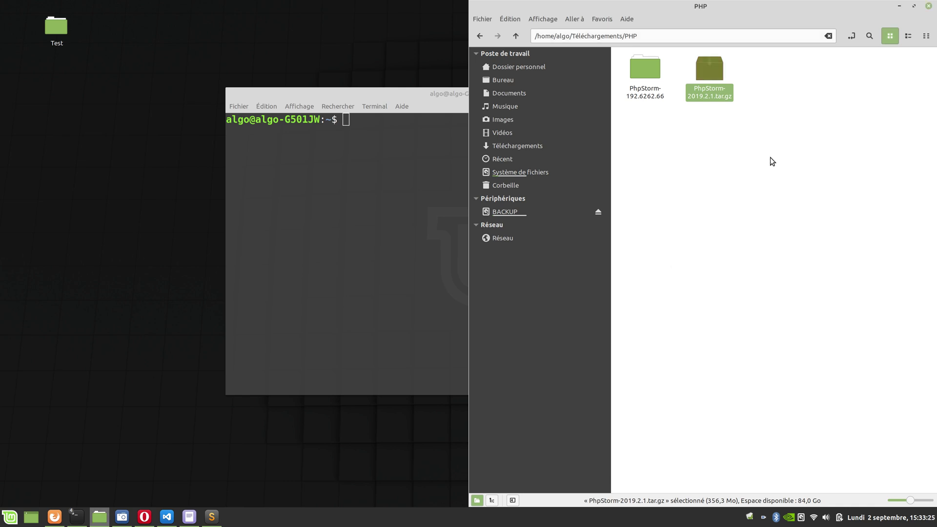
{"action": "key", "text": "Delete"}
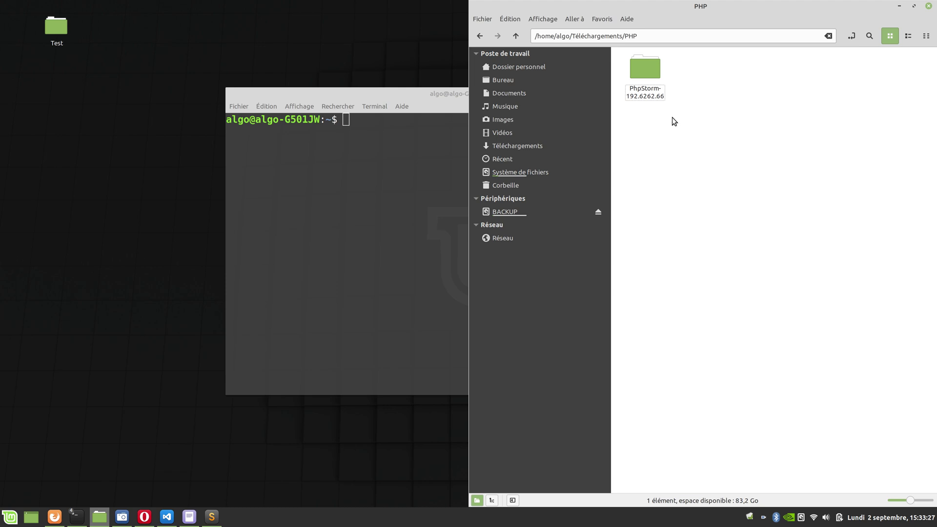
- Rename the extracted PhpStorm-192.6262.66 folder to PhpStorm
{"action": "left_click", "coordinate": [651, 69]}
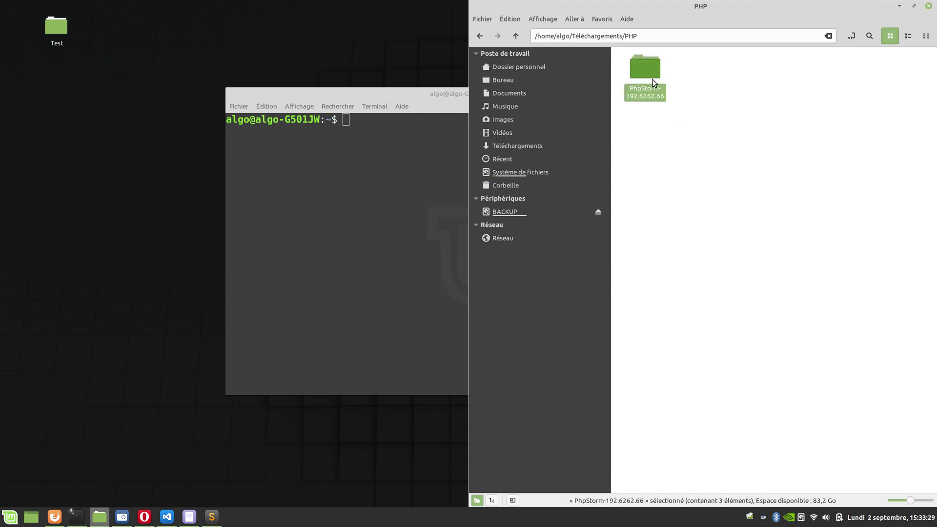
{"action": "left_click", "coordinate": [654, 83]}
{"action": "key", "text": "End"}
{"action": "key", "text": "BackSpace"}
{"action": "key", "text": "BackSpace"}
{"action": "key", "text": "BackSpace"}
{"action": "key", "text": "BackSpace"}
{"action": "key", "text": "BackSpace"}
{"action": "key", "text": "BackSpace"}
{"action": "key", "text": "BackSpace"}
{"action": "key", "text": "BackSpace"}
{"action": "key", "text": "BackSpace"}
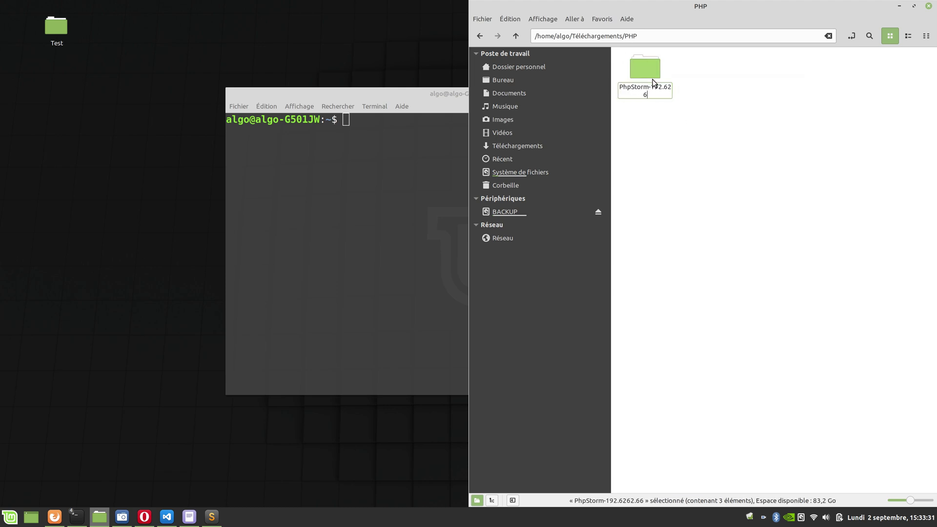
{"action": "key", "text": "BackSpace"}
{"action": "key", "text": "BackSpace"}
{"action": "key", "text": "BackSpace"}
{"action": "key", "text": "Return"}
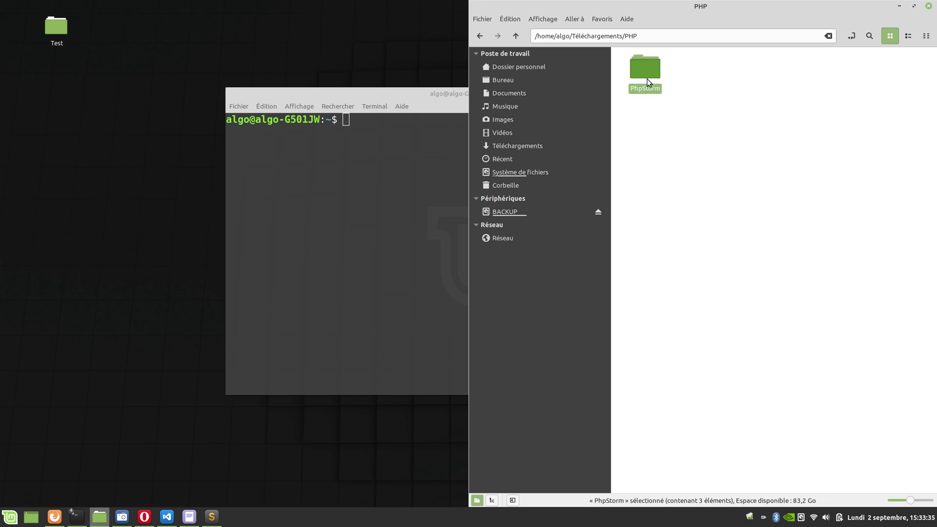
- Move the PhpStorm folder into the home folder and look through the home folder's contents
{"action": "left_click_drag", "start_coordinate": [650, 76], "coordinate": [541, 68]}
{"action": "left_click", "coordinate": [541, 67]}
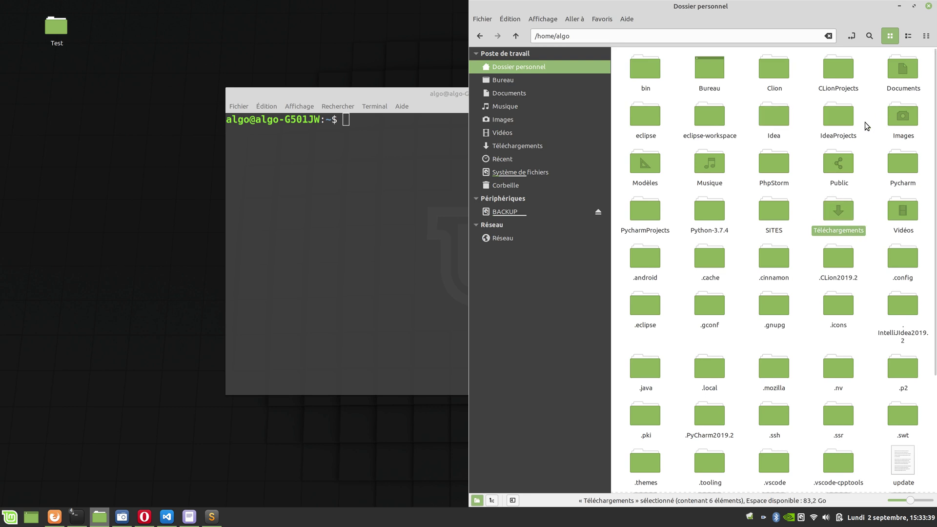
{"action": "left_click", "coordinate": [648, 214]}
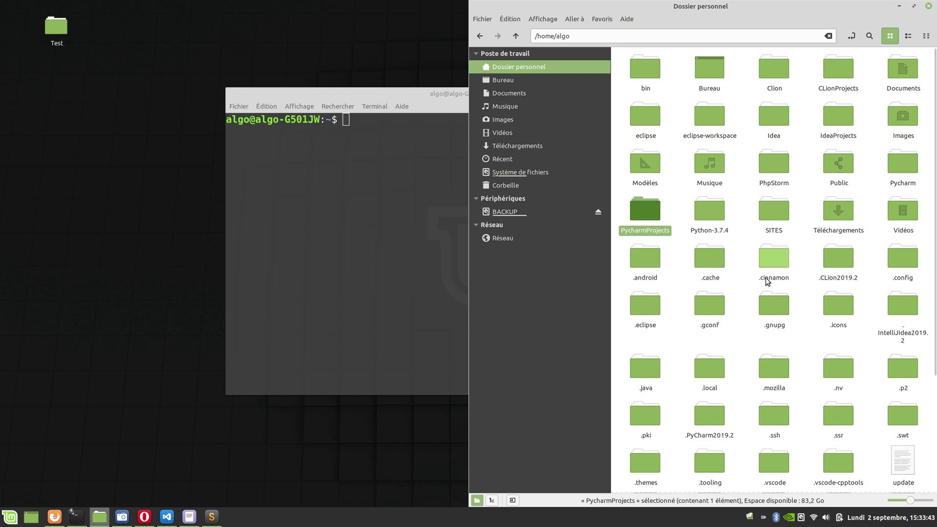
{"action": "scroll", "coordinate": [759, 288], "scroll_direction": "down", "scroll_amount": 3}
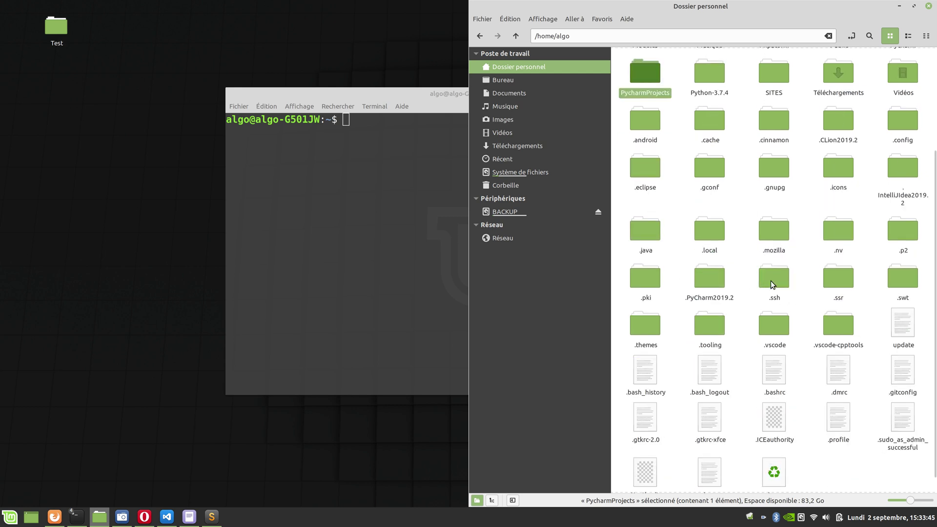
{"action": "scroll", "coordinate": [781, 276], "scroll_direction": "up", "scroll_amount": 3}
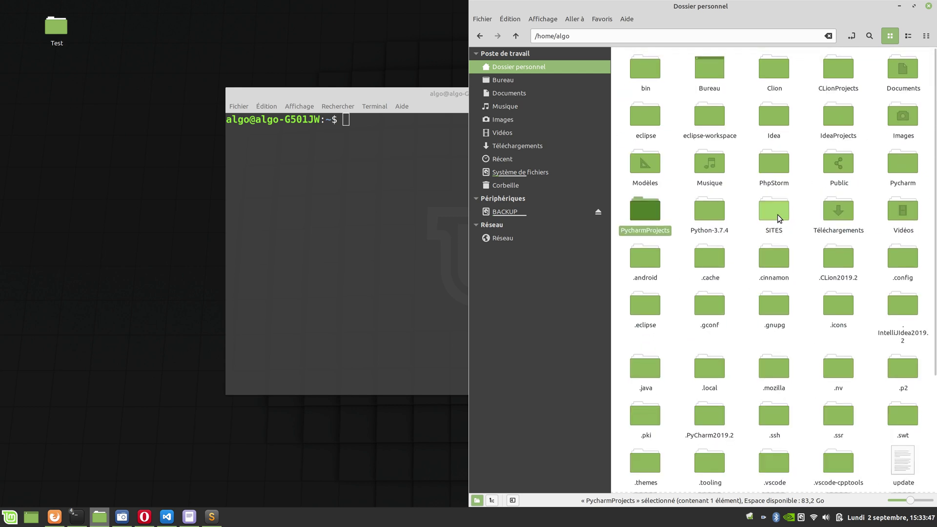
{"action": "left_click", "coordinate": [701, 215]}
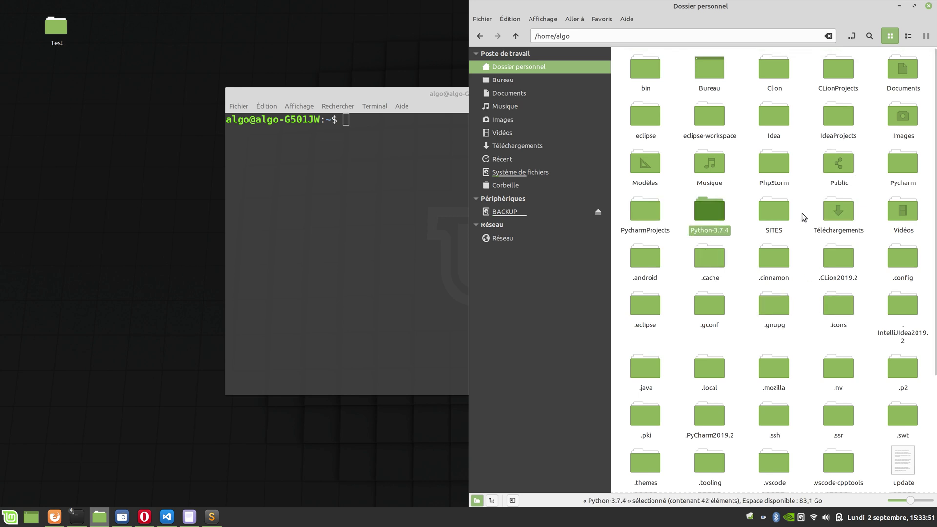
- Open a terminal in the home folder's PhpStorm/bin directory and run ./phpstorm.sh
{"action": "double_click", "coordinate": [774, 166]}
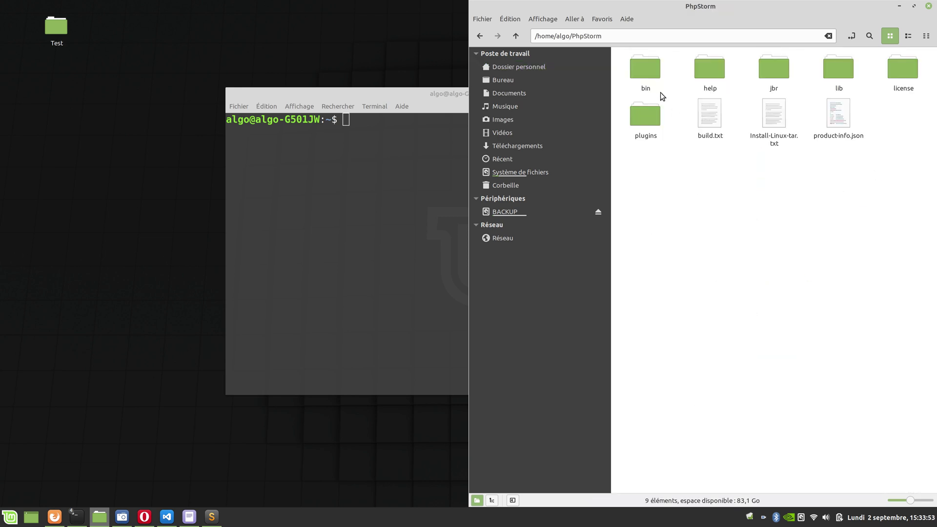
{"action": "double_click", "coordinate": [644, 63]}
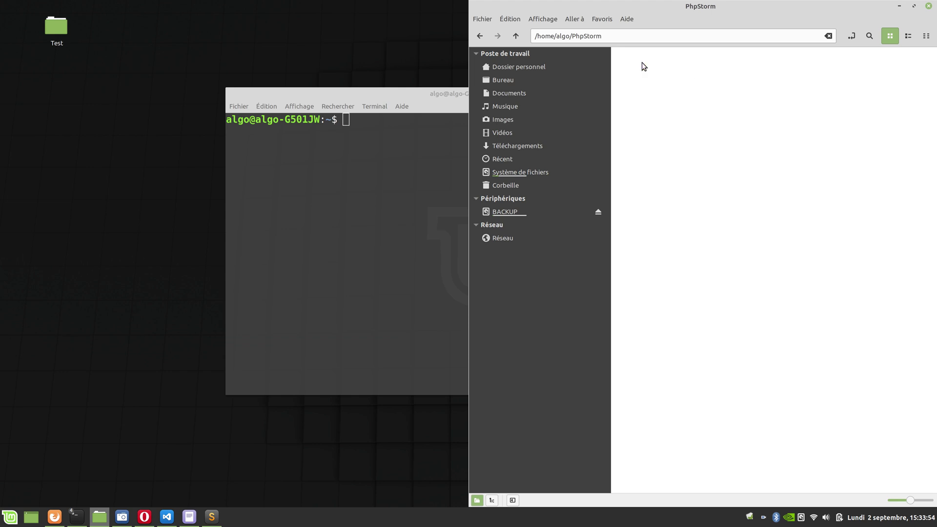
{"action": "right_click", "coordinate": [763, 221]}
{"action": "left_click", "coordinate": [801, 258]}
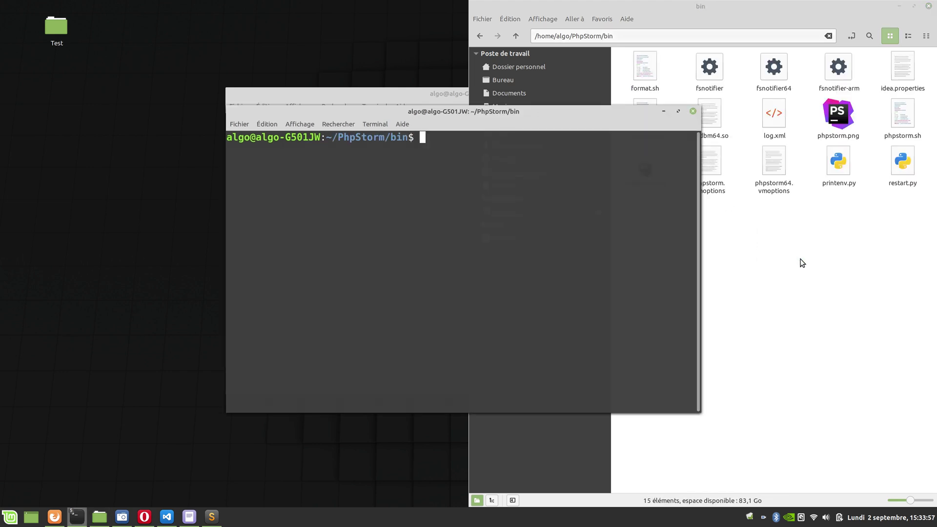
{"action": "type", "text": "./phpstorm.sh"}
{"action": "key", "text": "Return"}
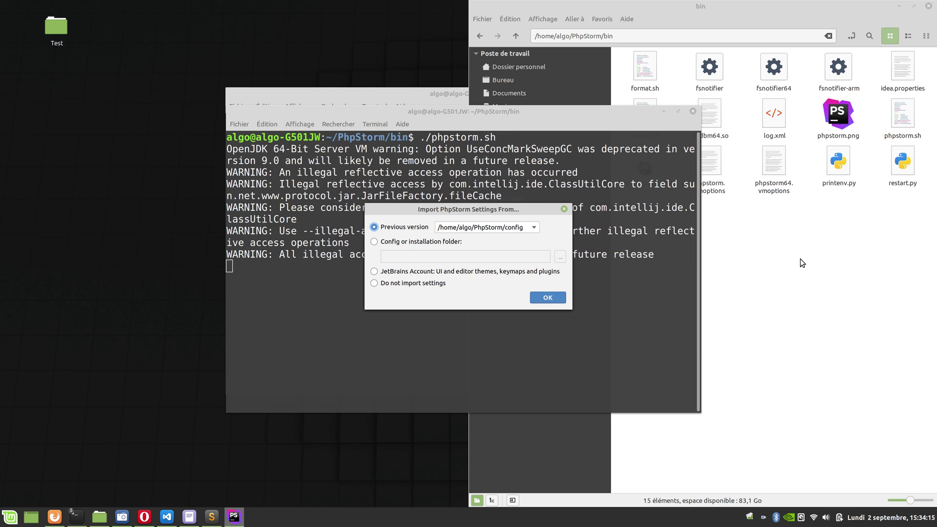
- Choose not to import PhpStorm settings and keep the Darcula UI theme
{"action": "left_click", "coordinate": [424, 283]}
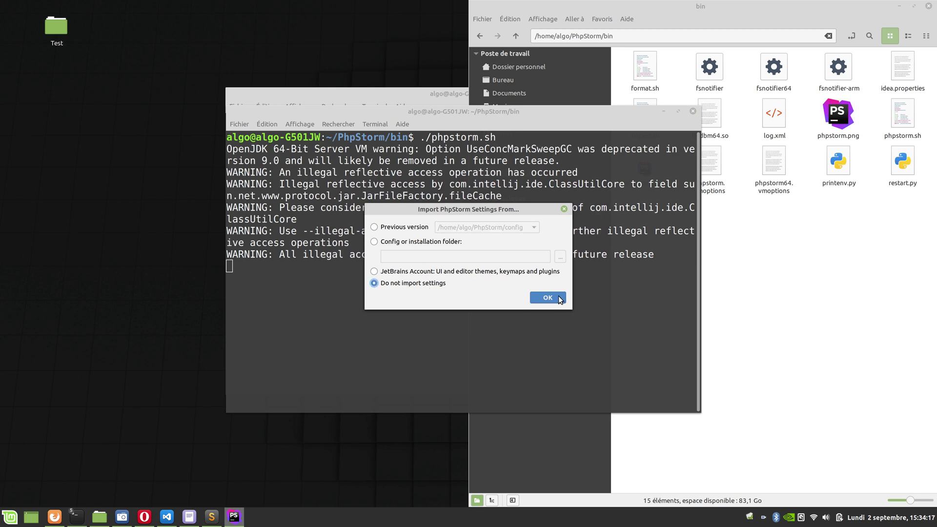
{"action": "left_click", "coordinate": [549, 297]}
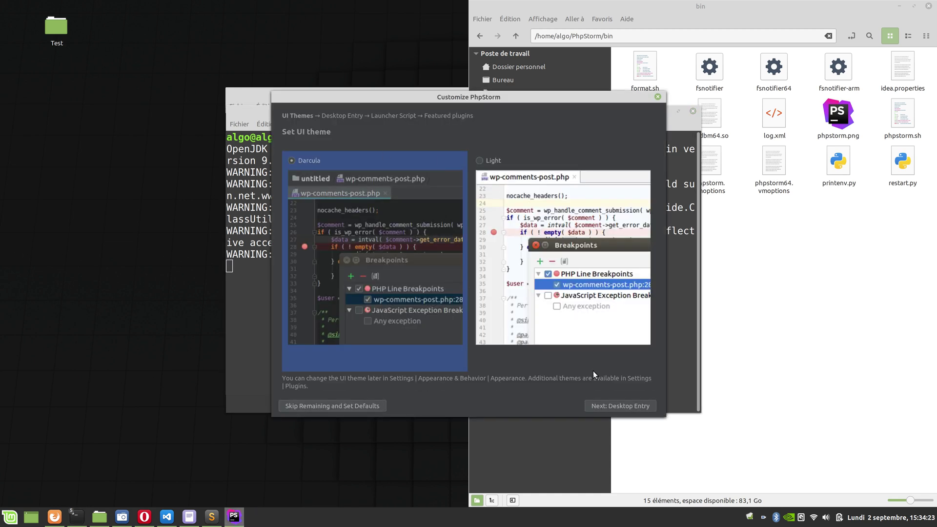
{"action": "left_click", "coordinate": [602, 405]}
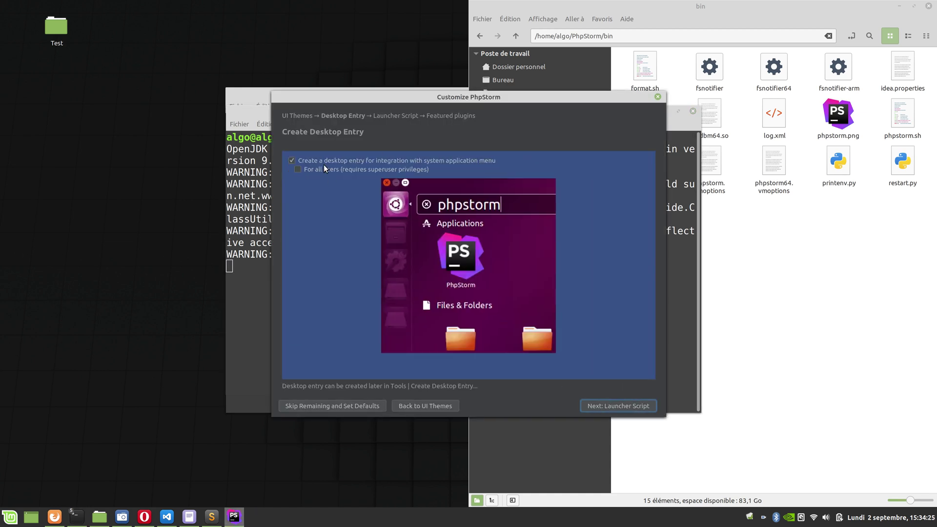
- Set the desktop entry to be created for all users and advance the setup to the featured plugins
{"action": "left_click", "coordinate": [323, 167]}
{"action": "left_click", "coordinate": [613, 403]}
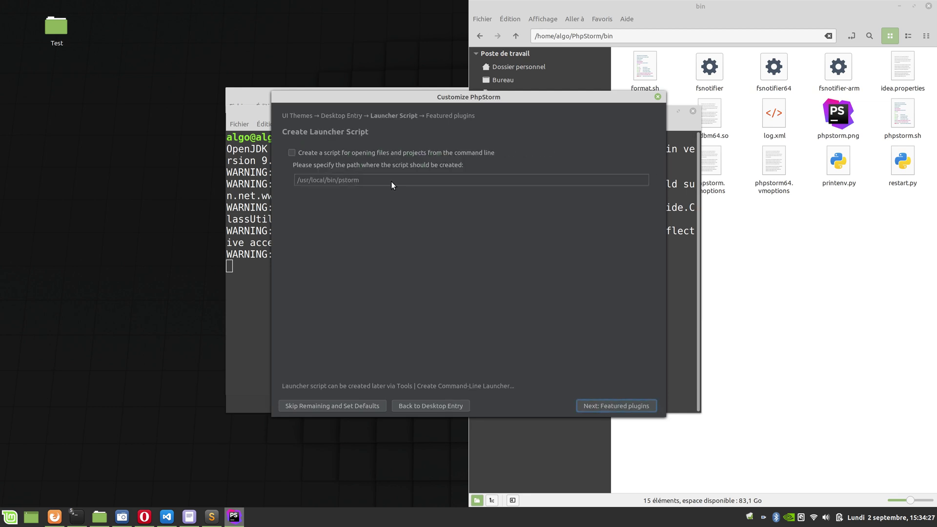
{"action": "left_click", "coordinate": [628, 408]}
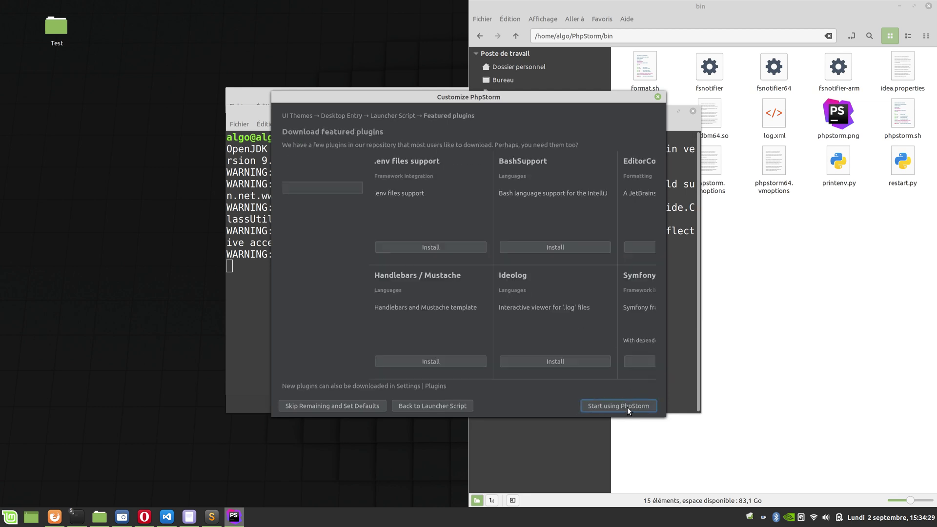
- Install the featured plugins .env files support, BashSupport, EditorConfig, Symfony Plugin, Ideolog and Handlebars / Mustache
{"action": "left_click", "coordinate": [348, 247]}
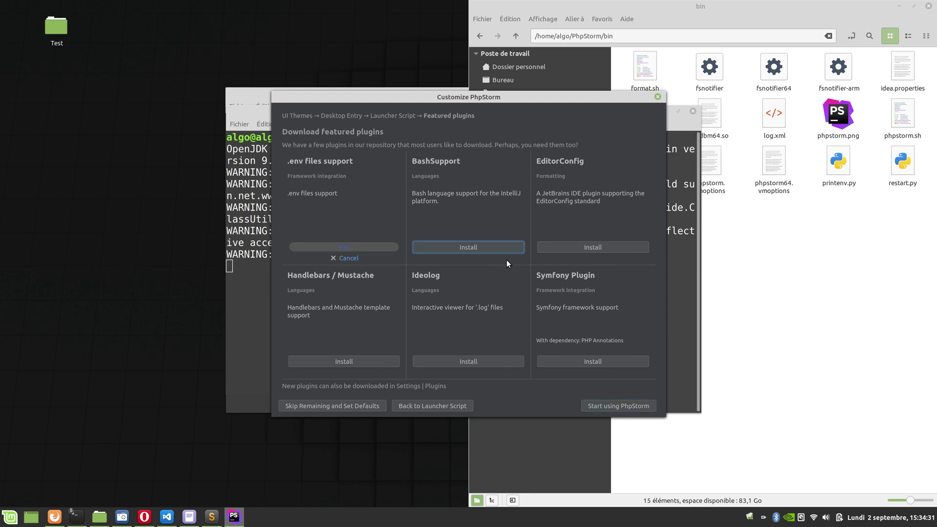
{"action": "left_click", "coordinate": [494, 249]}
{"action": "left_click", "coordinate": [578, 249]}
{"action": "left_click", "coordinate": [561, 362]}
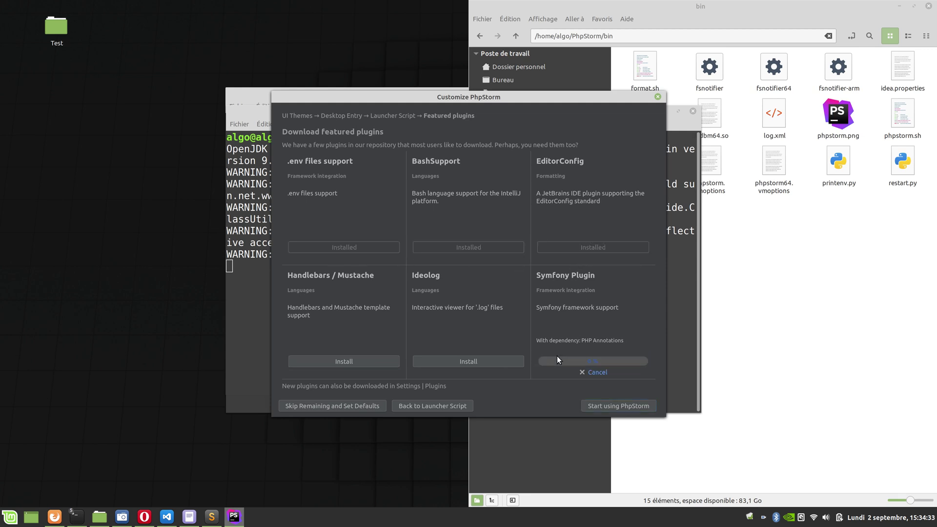
{"action": "left_click", "coordinate": [450, 361]}
{"action": "left_click", "coordinate": [367, 360]}
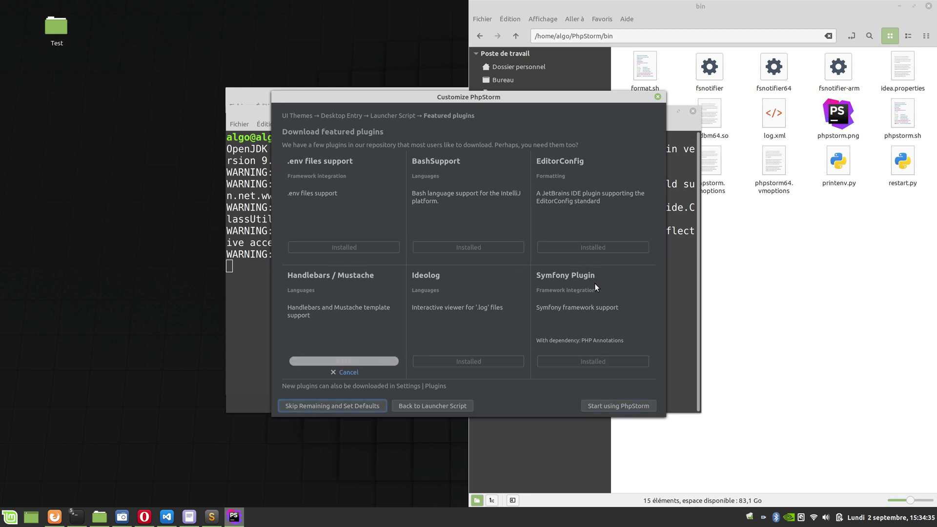
- Finish the setup by starting PhpStorm and authenticate as superuser with the account password
{"action": "left_click", "coordinate": [596, 407]}
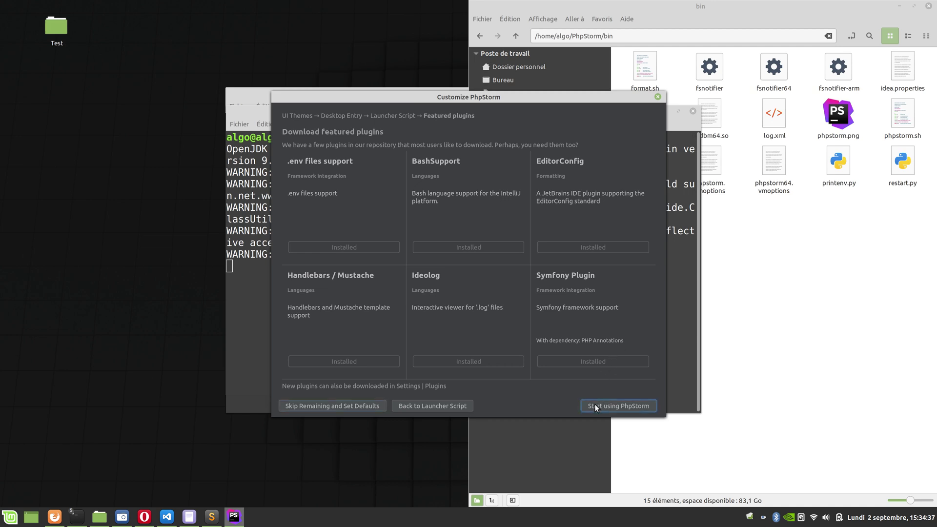
{"action": "type", "text": "••••"}
{"action": "key", "text": "Return"}
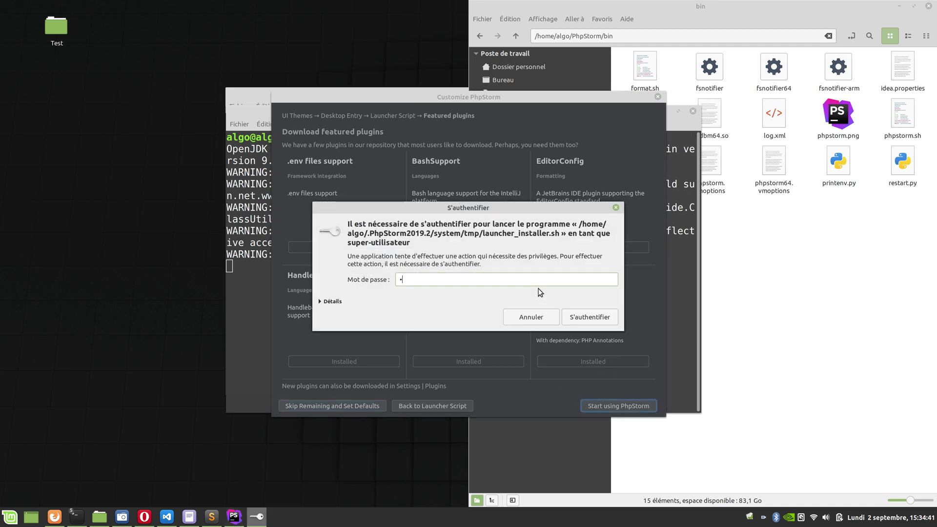
{"action": "key", "text": "Return"}
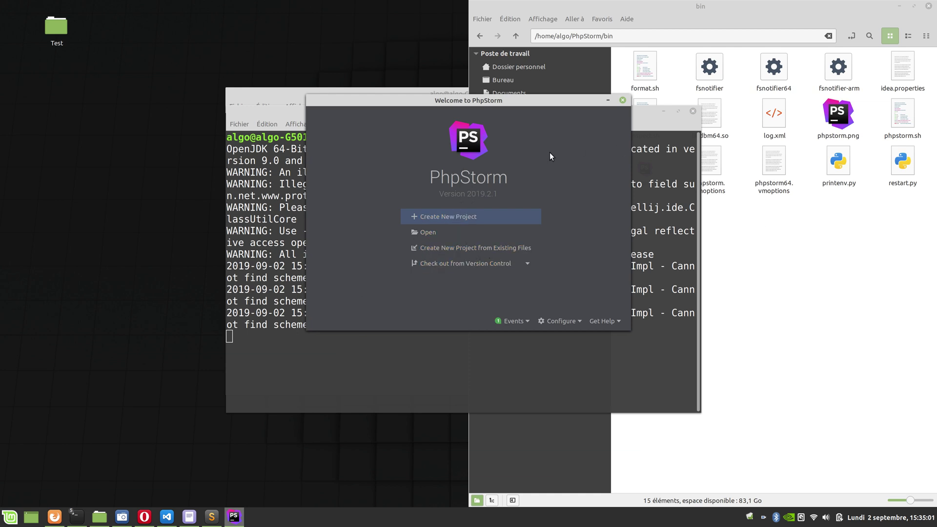
- Return to the file manager and examine the home folder for PhpStorm's program and hidden configuration folders
{"action": "left_click", "coordinate": [772, 256]}
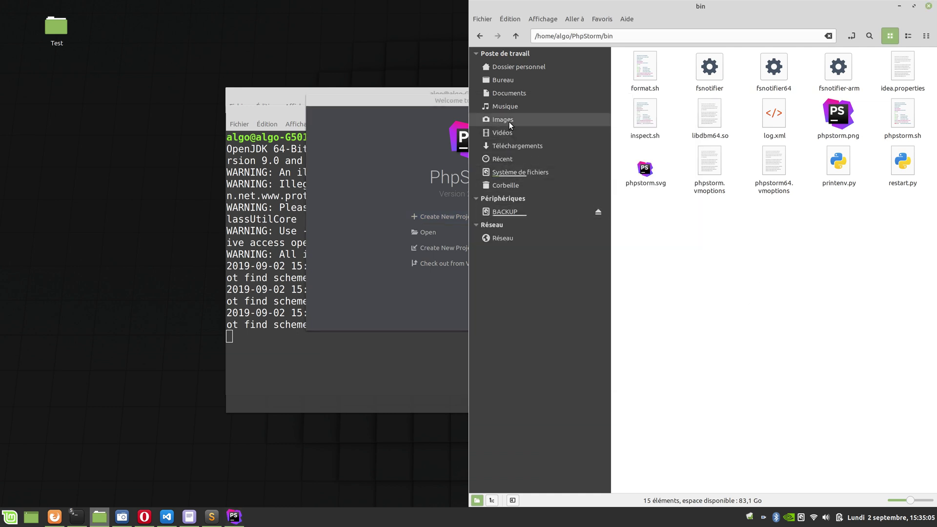
{"action": "left_click", "coordinate": [513, 66]}
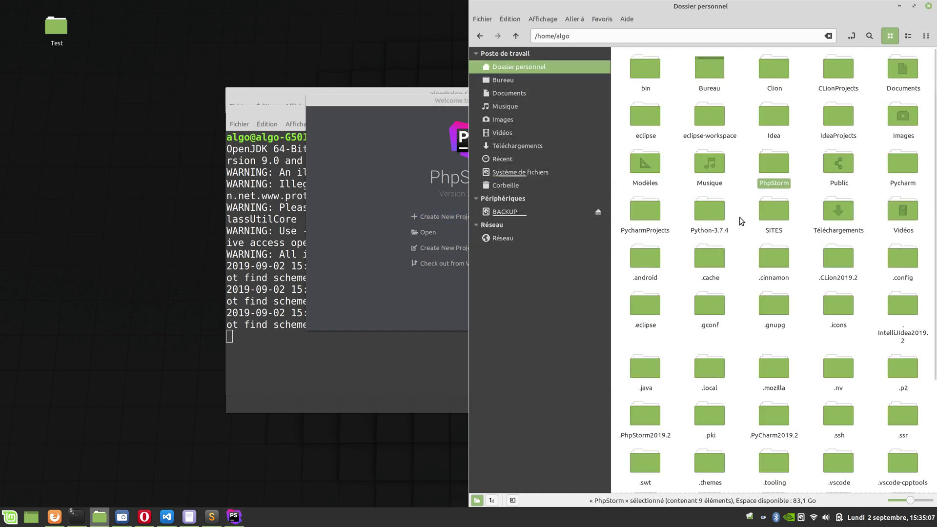
{"action": "scroll", "coordinate": [791, 298], "scroll_direction": "down", "scroll_amount": 5}
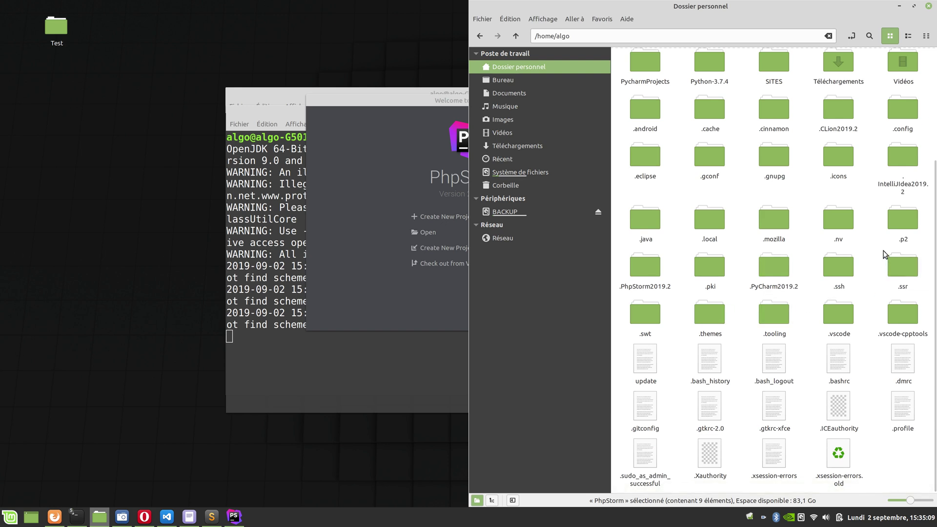
{"action": "scroll", "coordinate": [744, 246], "scroll_direction": "up", "scroll_amount": 1}
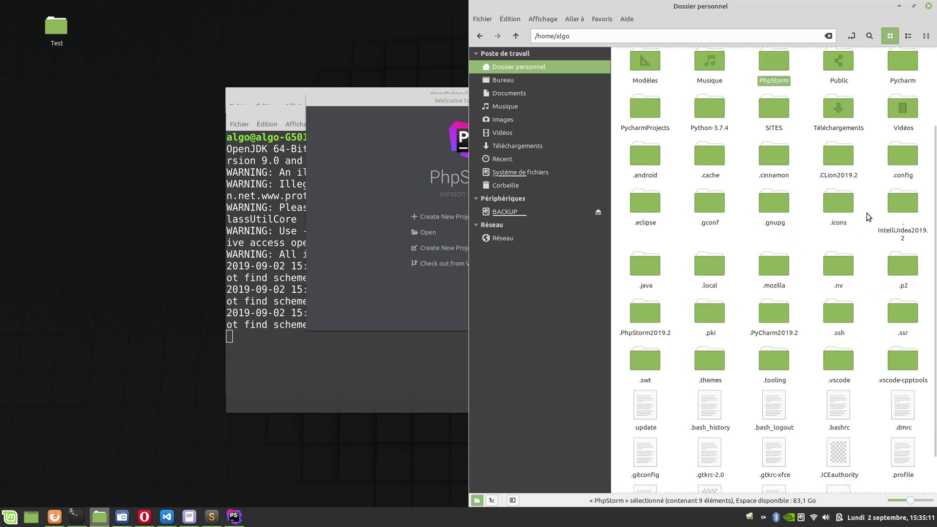
- Check the contents of the SITES folder in the home folder and minimize the file manager
{"action": "scroll", "coordinate": [776, 215], "scroll_direction": "up", "scroll_amount": 1}
{"action": "double_click", "coordinate": [776, 161]}
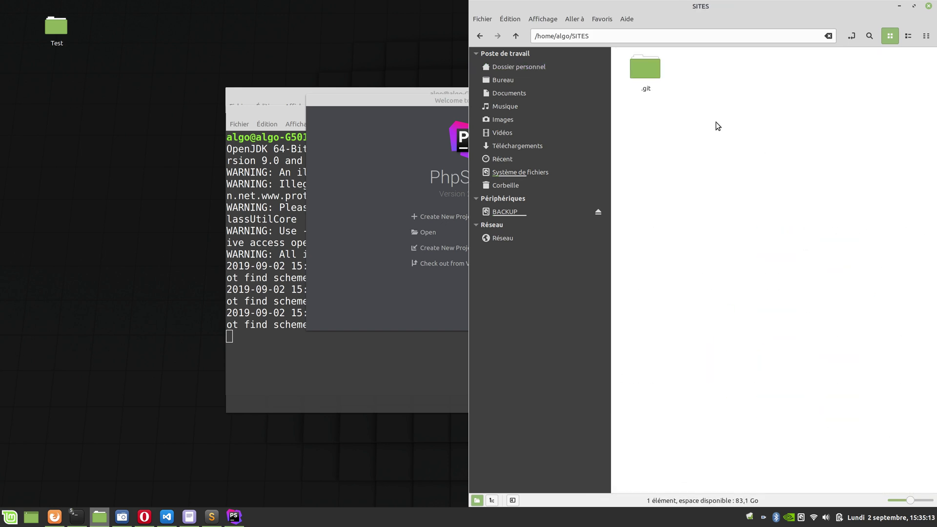
{"action": "left_click", "coordinate": [899, 6]}
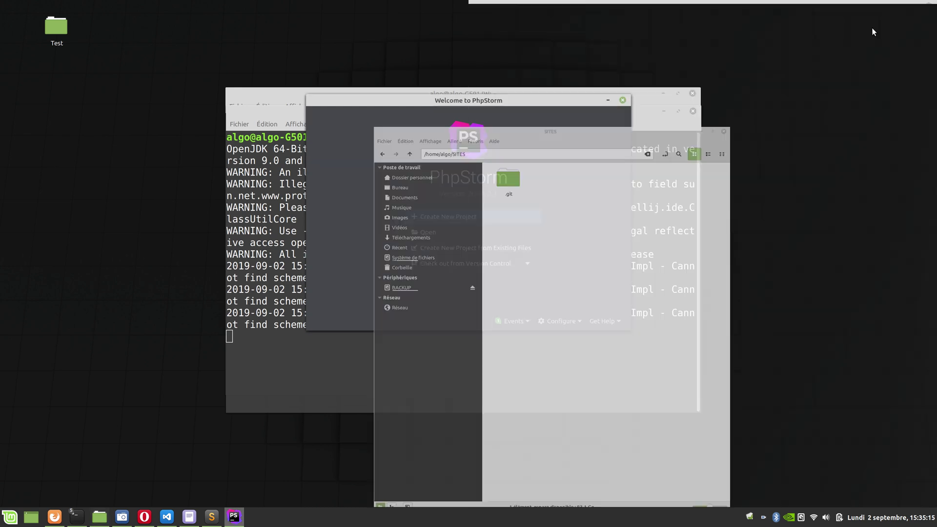
- Start a project from existing files using a local web server with sources under its document root, and choose the home folder's SITES directory
{"action": "left_click", "coordinate": [429, 217]}
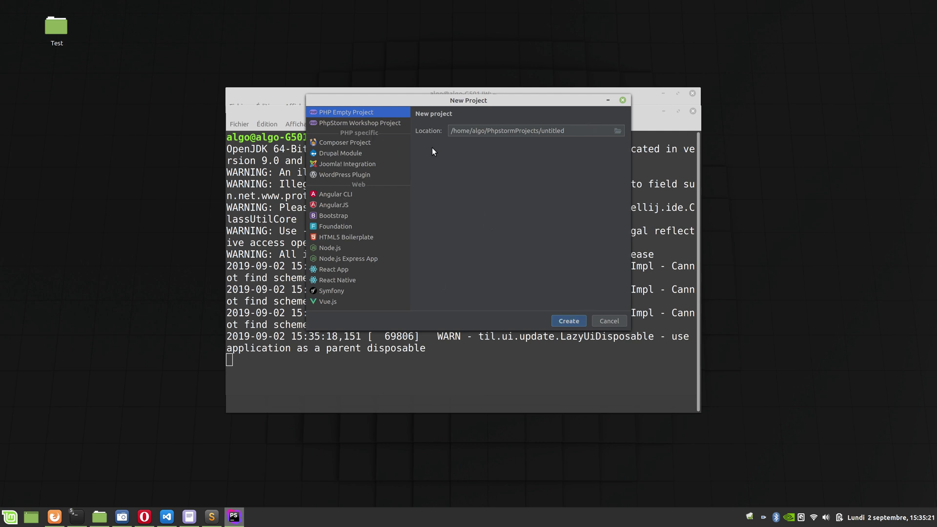
{"action": "left_click", "coordinate": [613, 324]}
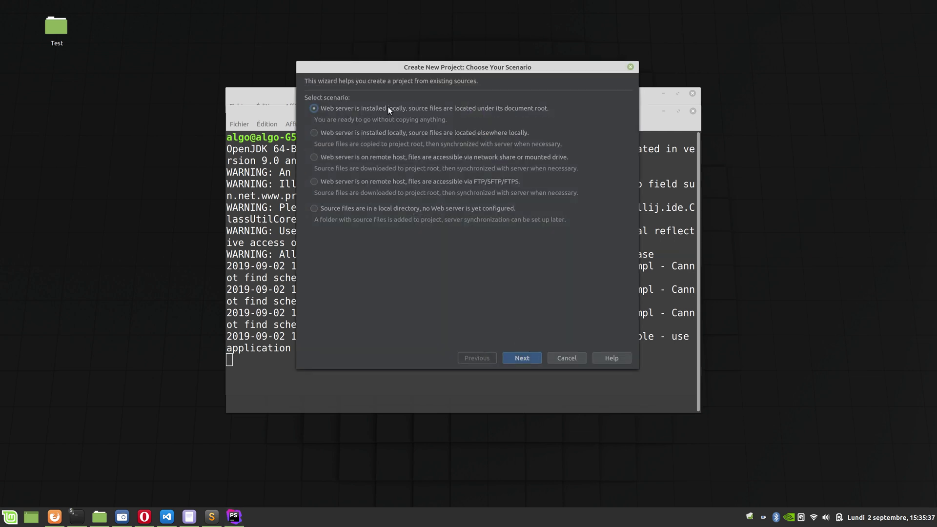
{"action": "left_click", "coordinate": [531, 357]}
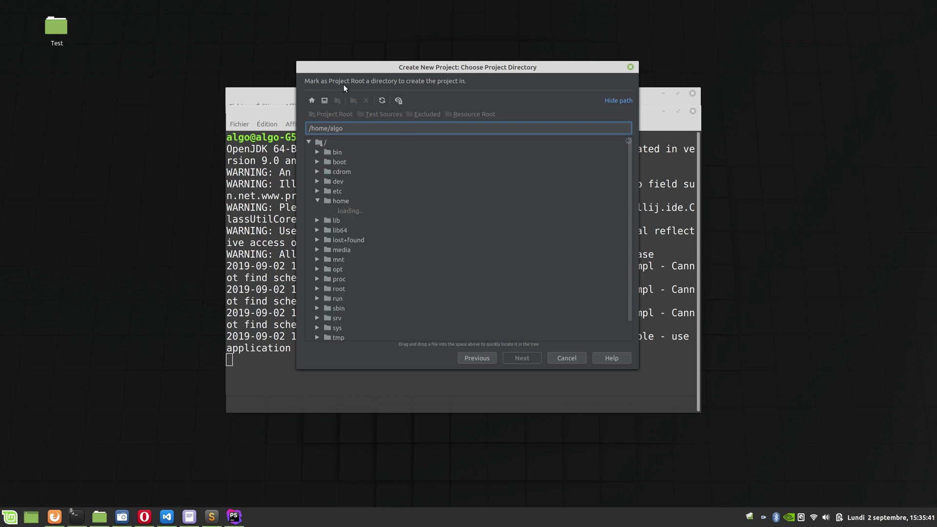
{"action": "left_click", "coordinate": [326, 211]}
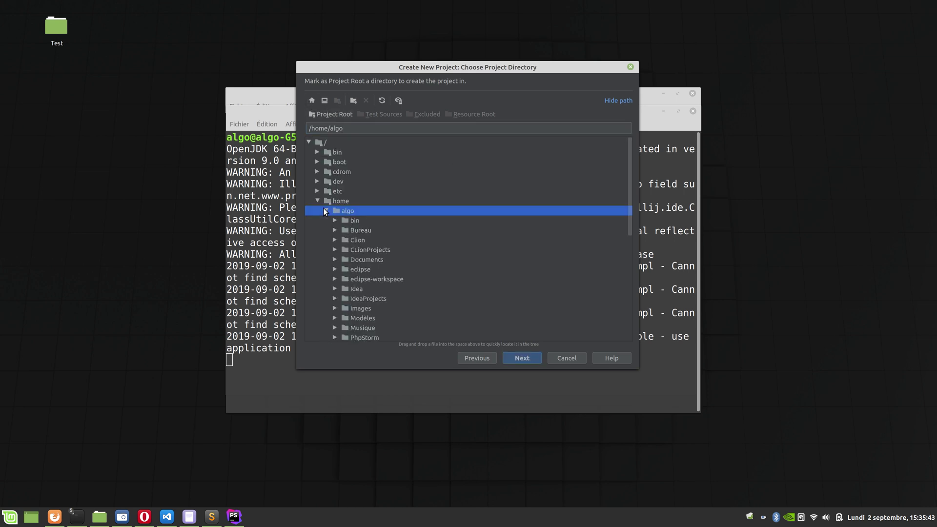
{"action": "scroll", "coordinate": [370, 260], "scroll_direction": "down", "scroll_amount": 5}
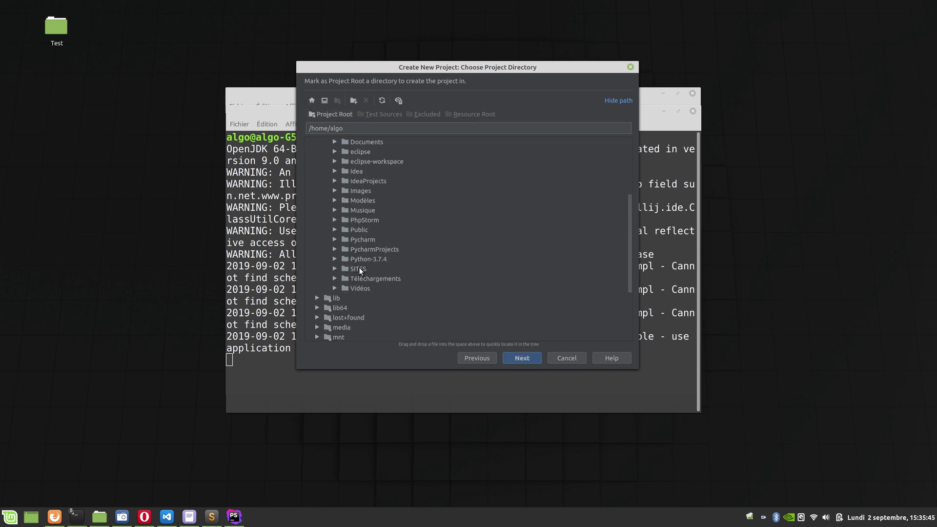
{"action": "left_click", "coordinate": [359, 269]}
{"action": "left_click", "coordinate": [523, 358]}
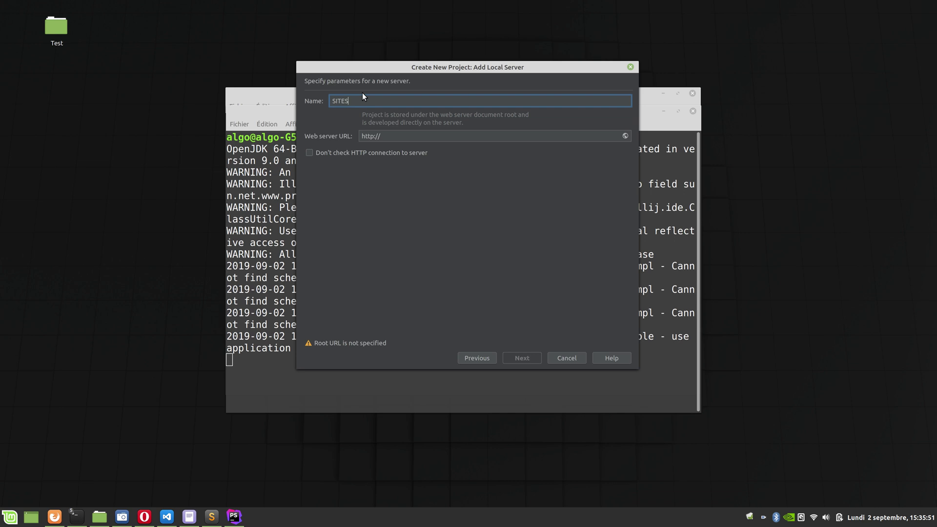
{"action": "left_click", "coordinate": [386, 136]}
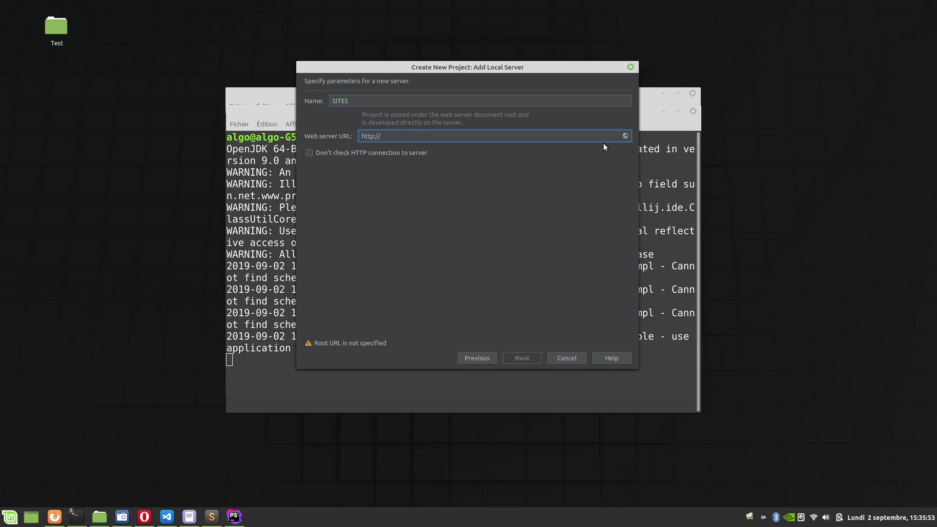
{"action": "left_click", "coordinate": [383, 153]}
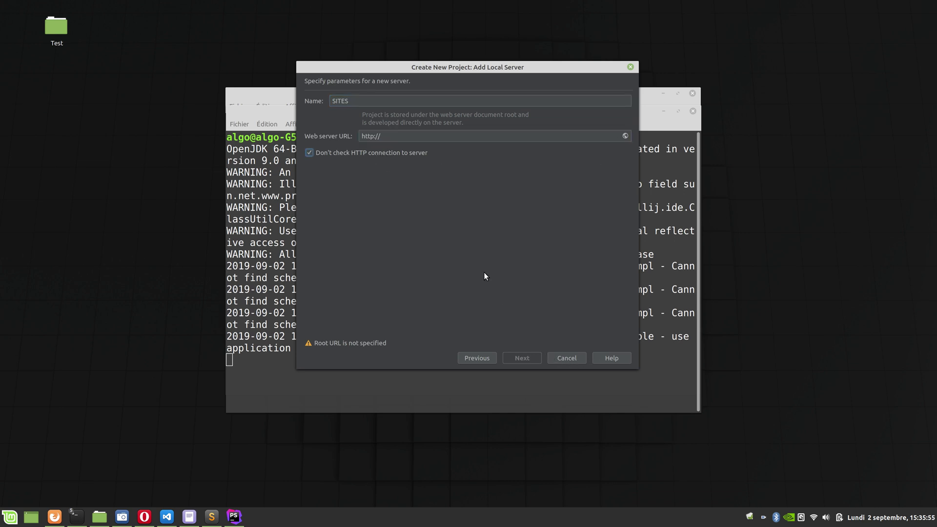
{"action": "left_click", "coordinate": [400, 137]}
{"action": "type", "text": "loc"}
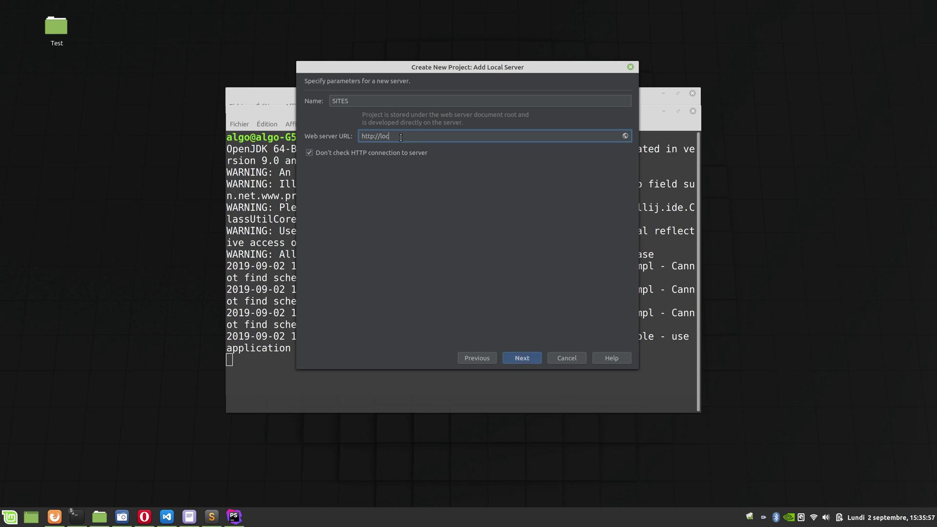
{"action": "type", "text": "alhost"}
{"action": "left_click", "coordinate": [522, 358]}
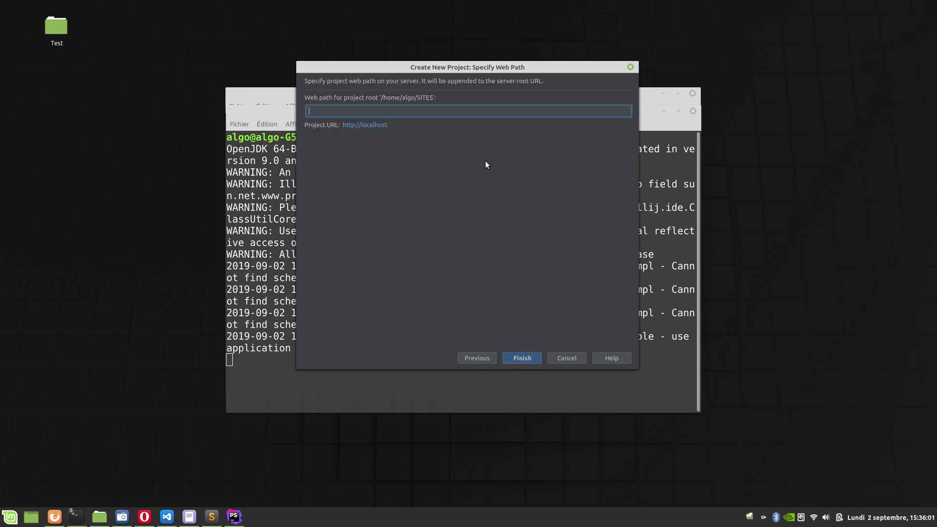
- Finish creating the SITES project with an empty web path and dismiss the Tip of the Day
{"action": "left_click", "coordinate": [516, 355]}
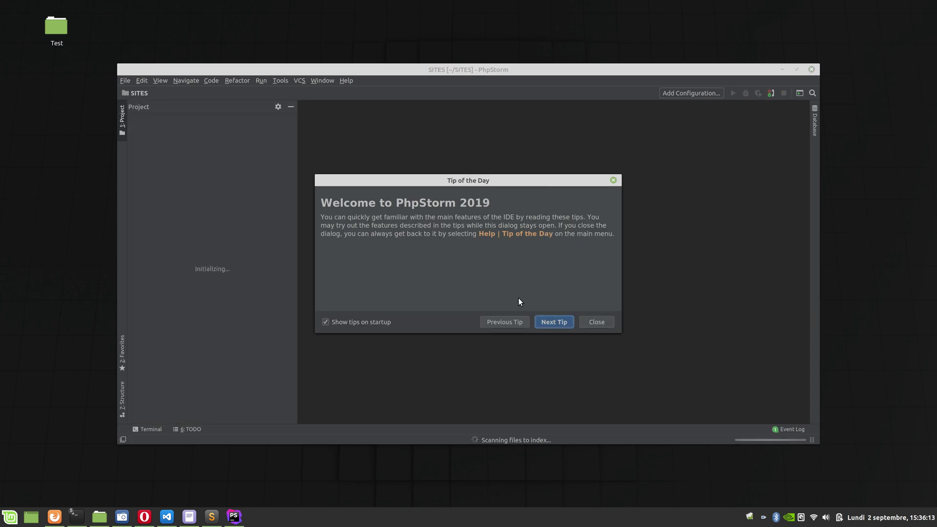
{"action": "left_click", "coordinate": [584, 322]}
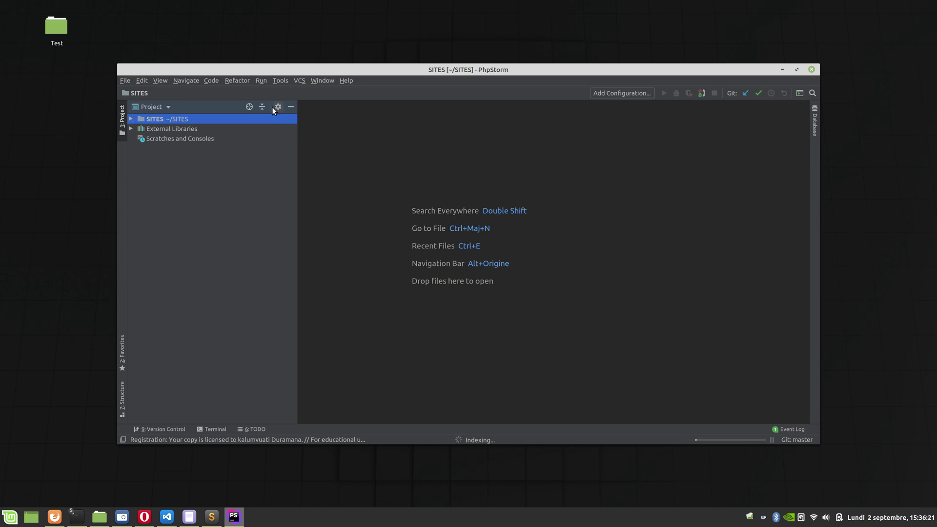
{"action": "left_click_drag", "start_coordinate": [416, 70], "coordinate": [421, 48]}
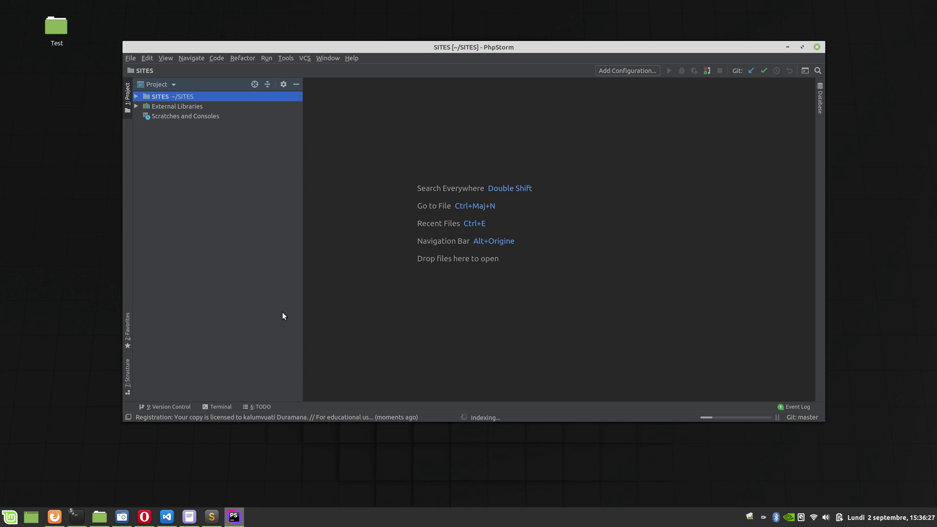
- Inspect the SITES folder in the file manager and look for PhpStorm among the system's programming applications
{"action": "left_click", "coordinate": [100, 517]}
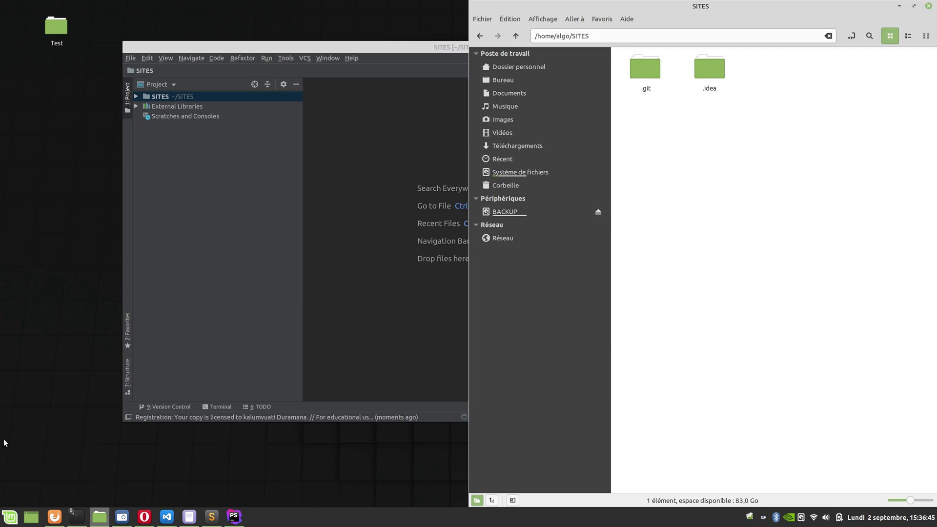
{"action": "key", "text": "super"}
{"action": "mouse_move", "coordinate": [95, 380]}
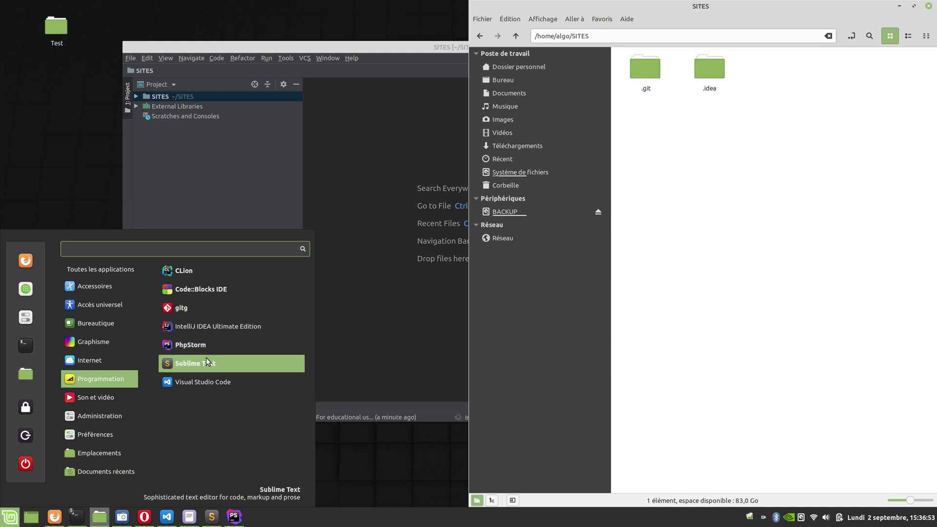
{"action": "left_click", "coordinate": [681, 250]}
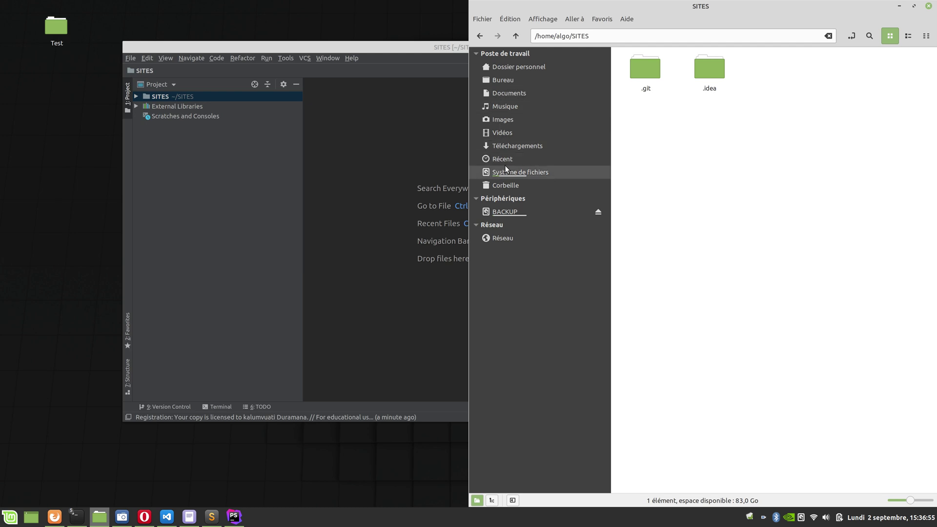
- Delete the empty PHP folder from Téléchargements
{"action": "left_click", "coordinate": [505, 146]}
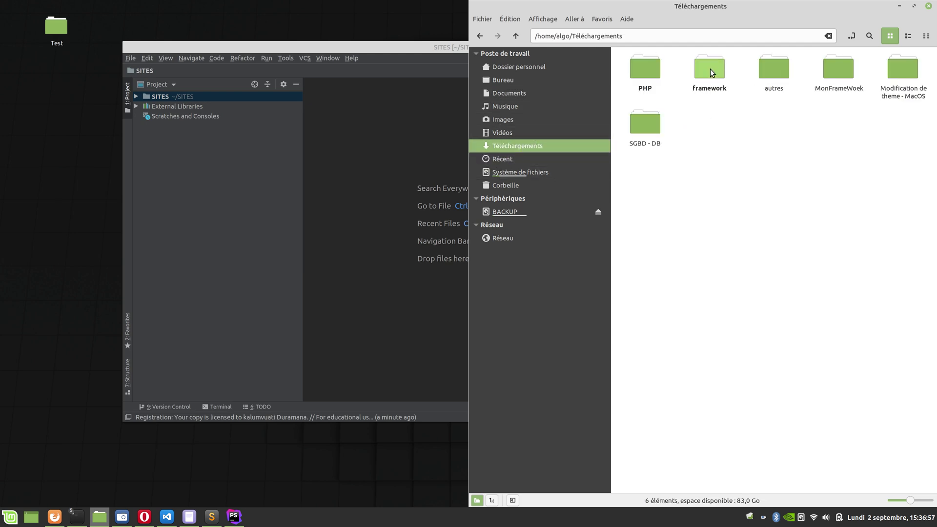
{"action": "double_click", "coordinate": [639, 63]}
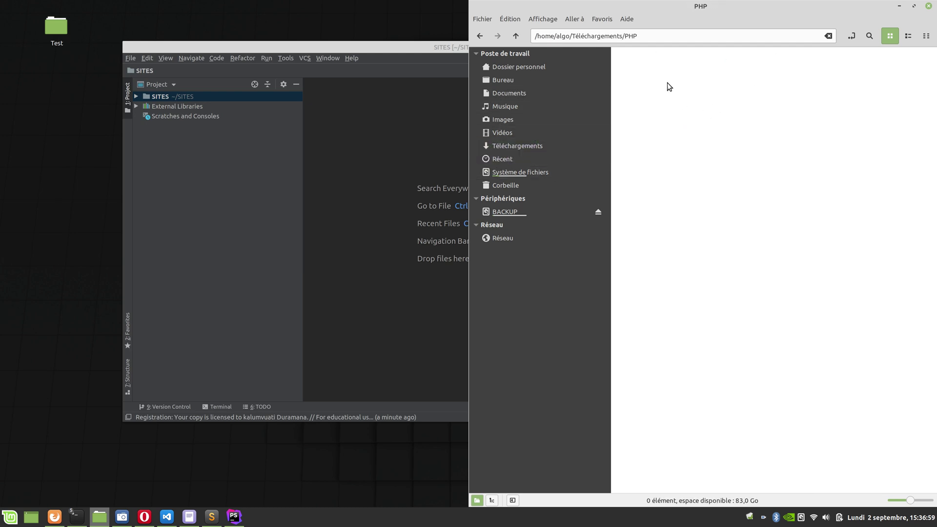
{"action": "key", "text": "BackSpace"}
{"action": "key", "text": "Delete"}
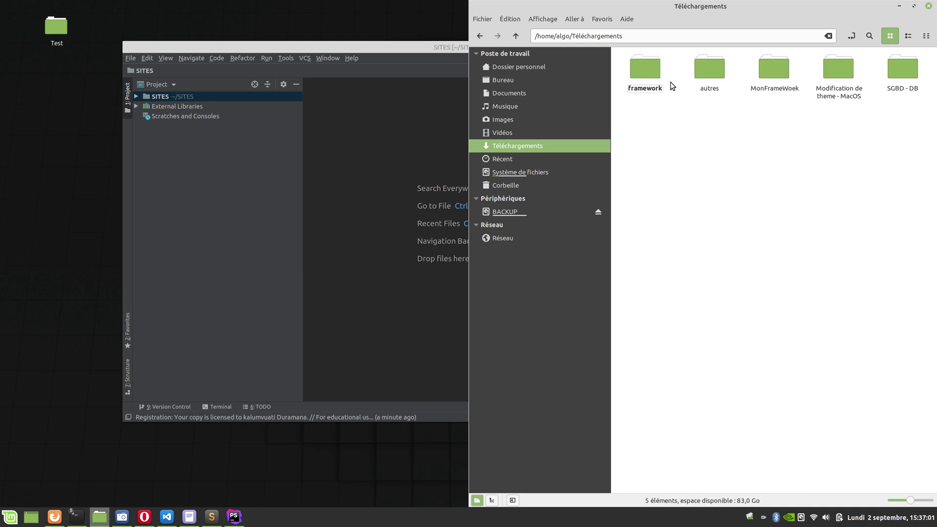
- Delete the code_1.37.1 .deb package from the autres folder in Téléchargements
{"action": "double_click", "coordinate": [698, 80]}
{"action": "left_click", "coordinate": [646, 69]}
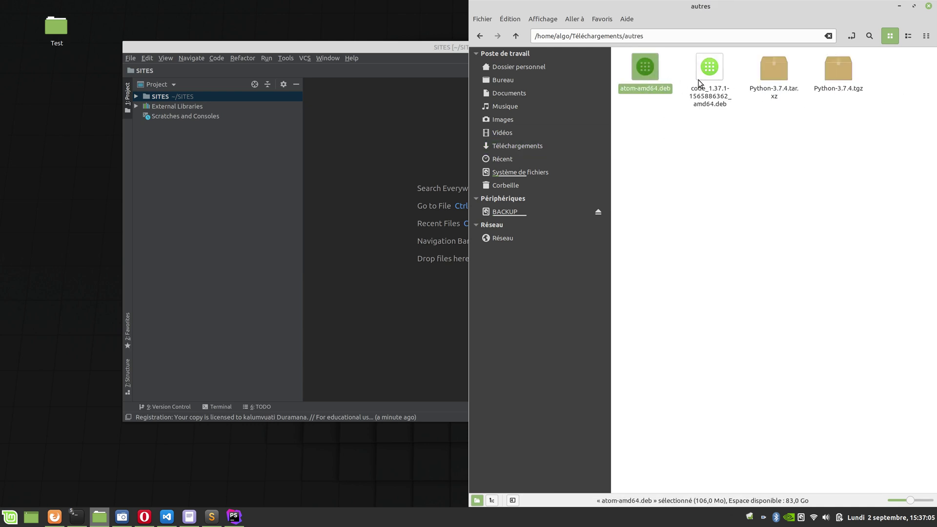
{"action": "left_click", "coordinate": [708, 68]}
{"action": "key", "text": "Delete"}
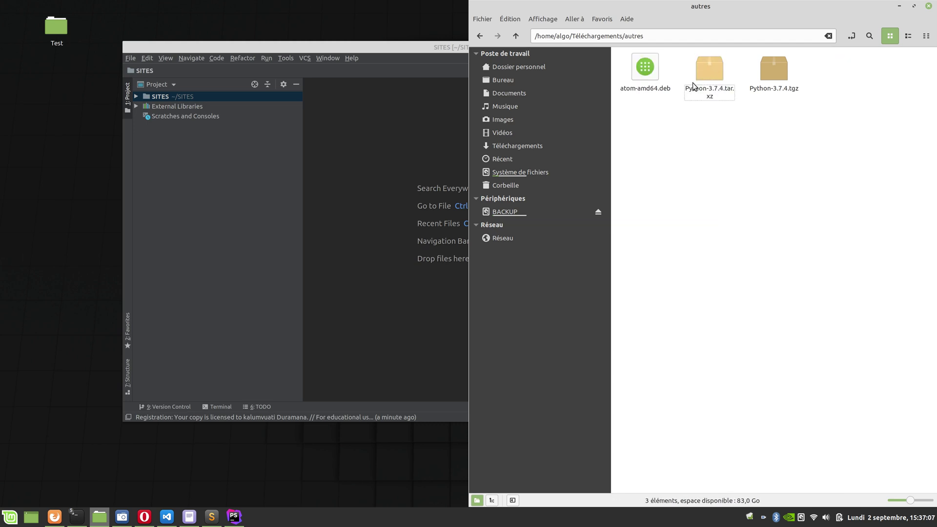
- Open atom-amd64.deb in the package installer and delete both Python-3.7.4 archives from the autres folder
{"action": "left_click", "coordinate": [646, 68]}
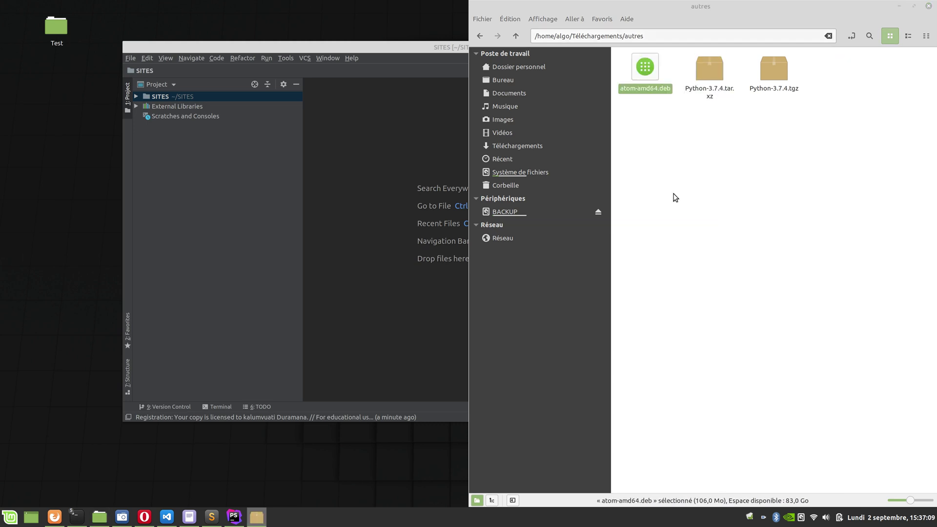
{"action": "left_click_drag", "start_coordinate": [816, 103], "coordinate": [704, 68]}
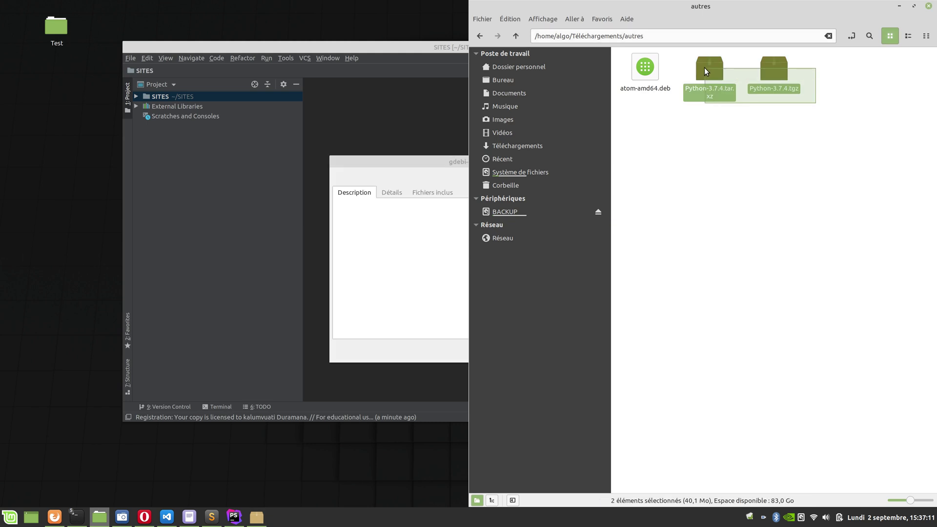
{"action": "key", "text": "Delete"}
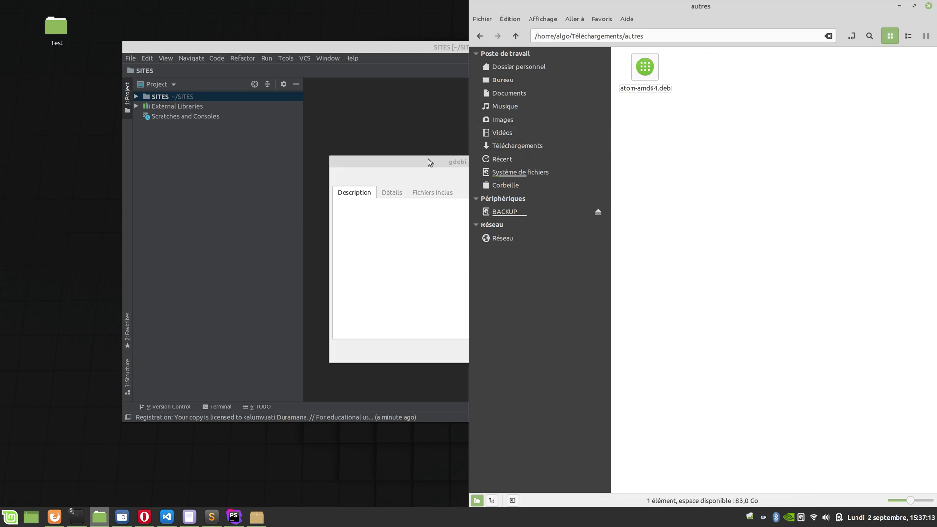
{"action": "left_click_drag", "start_coordinate": [429, 161], "coordinate": [241, 121]}
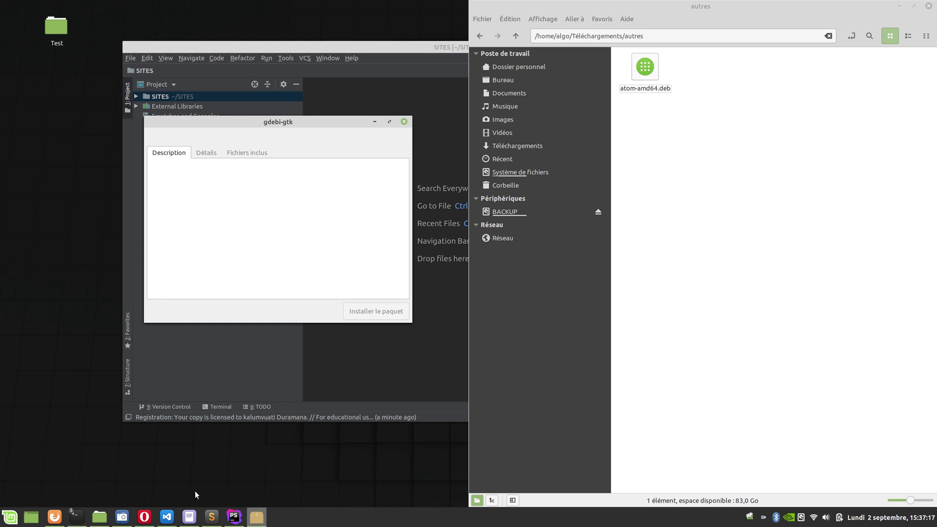
- Switch to Visual Studio Code, search the extensions for php, and install PHP IntelliSense and PHP Debug
{"action": "left_click", "coordinate": [162, 520]}
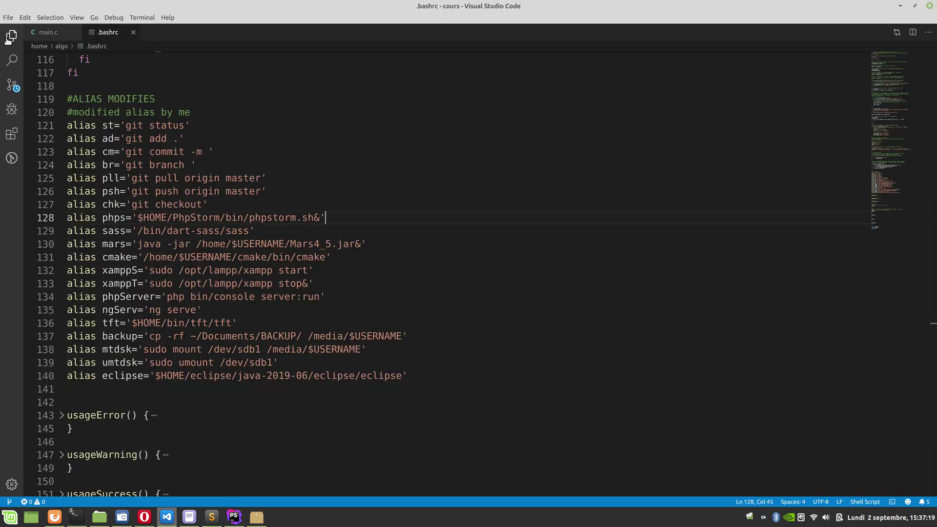
{"action": "left_click", "coordinate": [11, 138]}
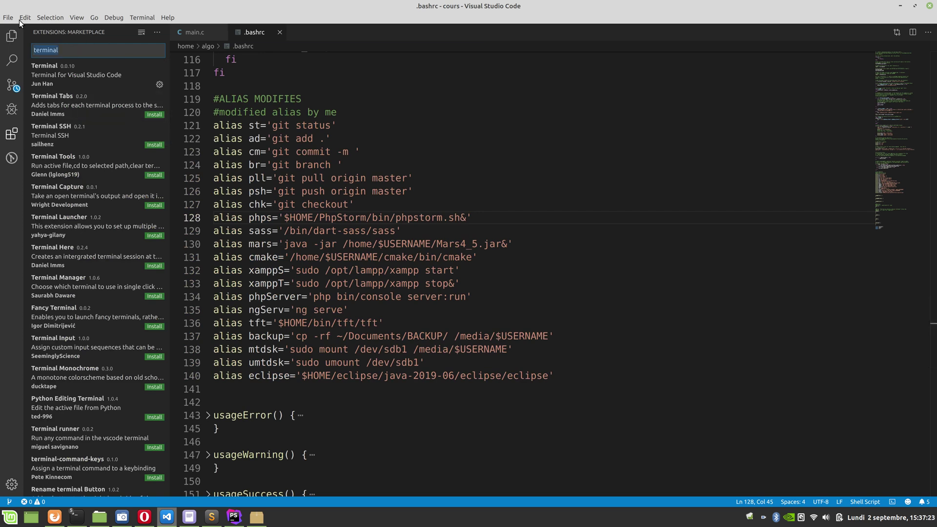
{"action": "type", "text": "php"}
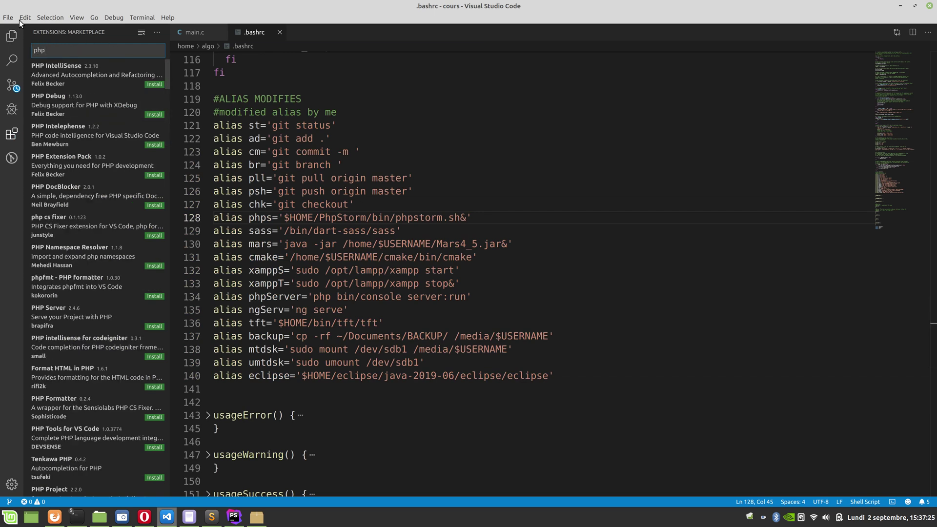
{"action": "left_click", "coordinate": [155, 85]}
{"action": "left_click", "coordinate": [154, 114]}
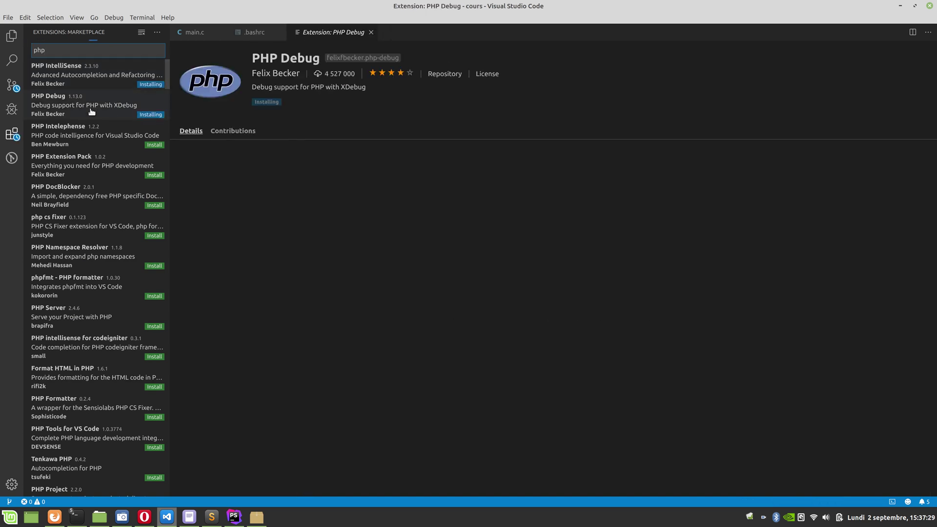
- View the PHP Extension Pack details and install the php cs fixer and PHP Namespace Resolver extensions
{"action": "left_click", "coordinate": [78, 158]}
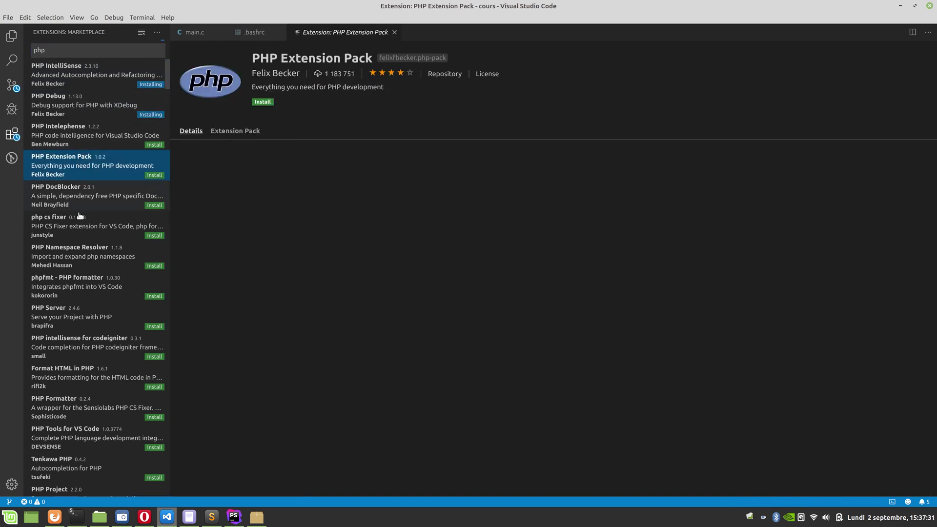
{"action": "left_click", "coordinate": [161, 234]}
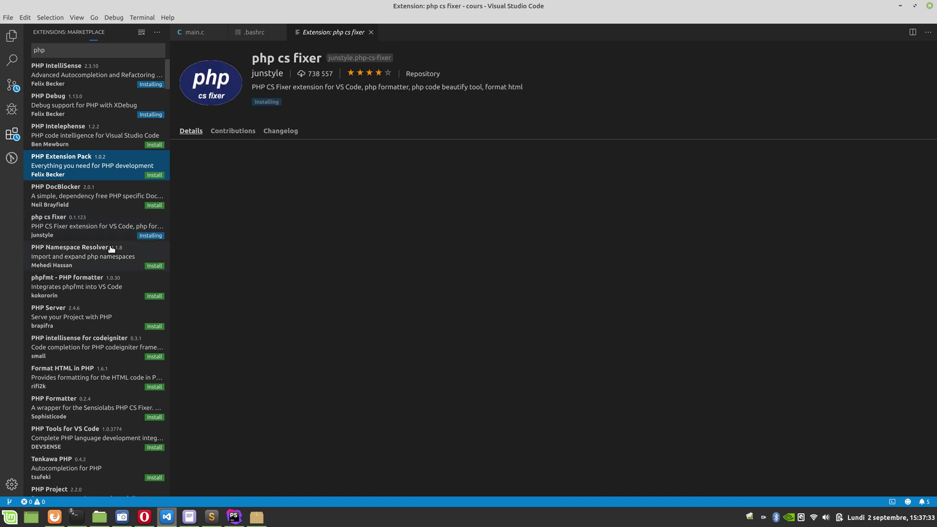
{"action": "left_click", "coordinate": [155, 266]}
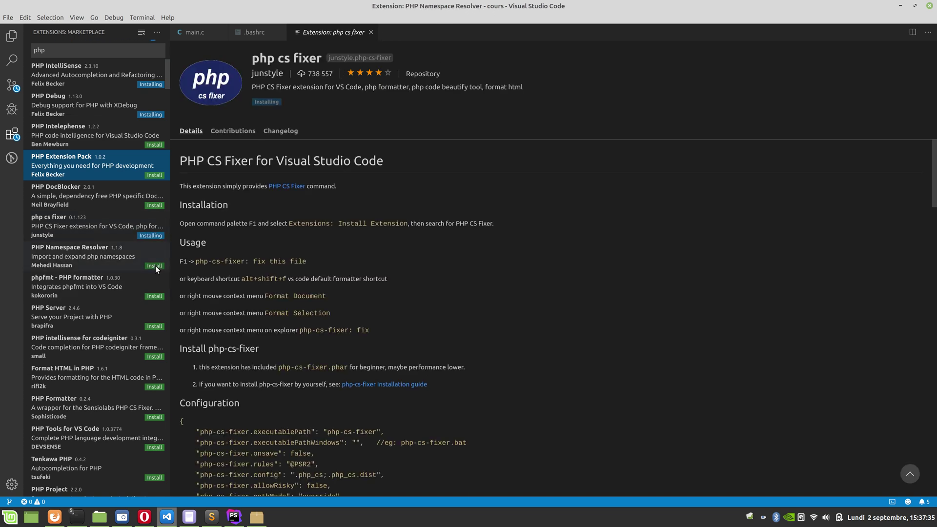
{"action": "left_click", "coordinate": [153, 297]}
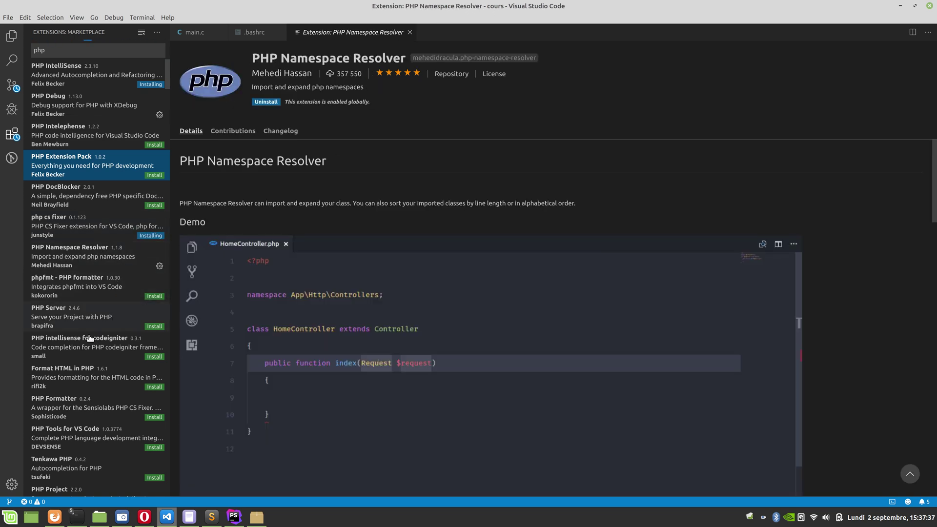
- Install the phpfmt - PHP formatter, PHP Class Generator and PHP Snippets from PHPStorm extensions from the php search results
{"action": "scroll", "coordinate": [78, 342], "scroll_direction": "down", "scroll_amount": 2}
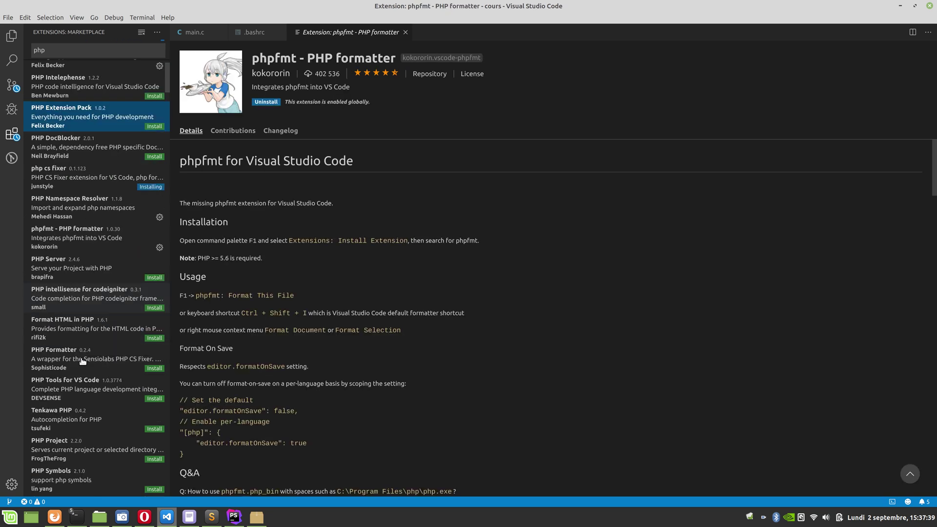
{"action": "scroll", "coordinate": [79, 322], "scroll_direction": "down", "scroll_amount": 5}
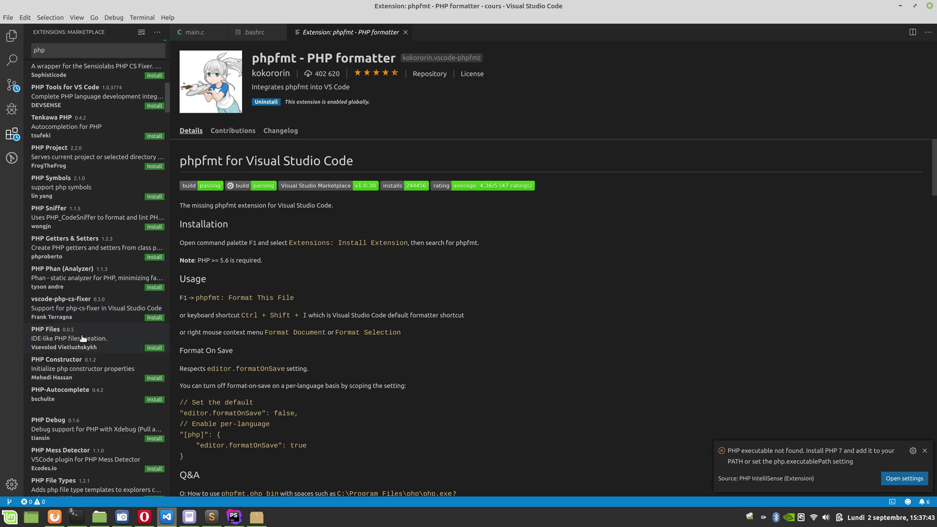
{"action": "scroll", "coordinate": [82, 337], "scroll_direction": "down", "scroll_amount": 3}
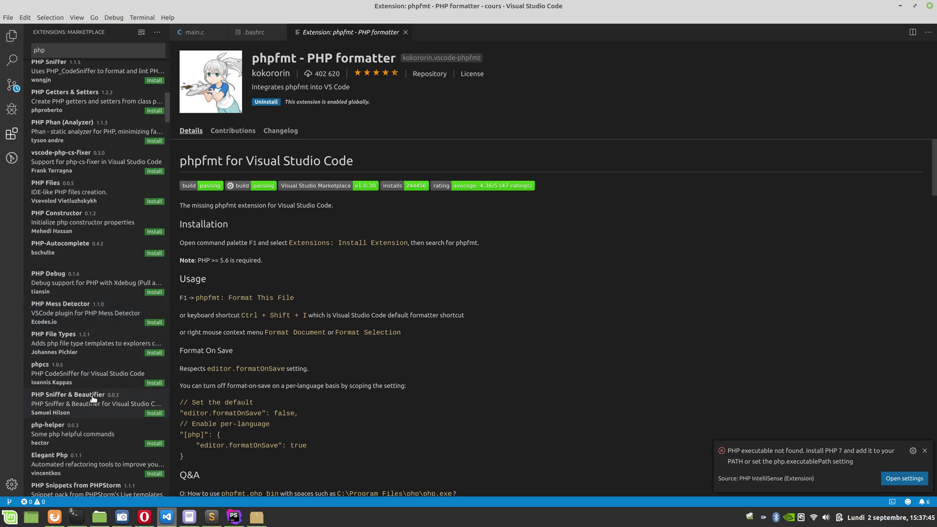
{"action": "scroll", "coordinate": [91, 405], "scroll_direction": "down", "scroll_amount": 4}
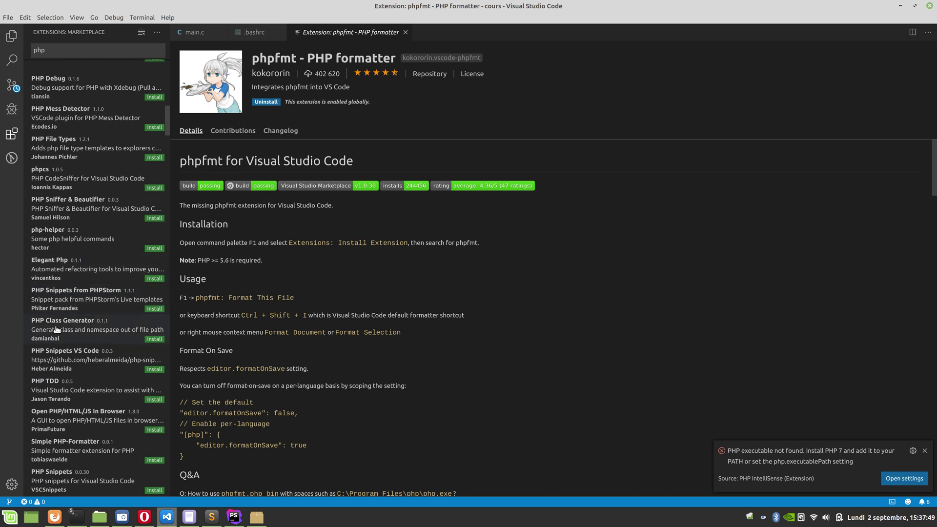
{"action": "left_click", "coordinate": [155, 338]}
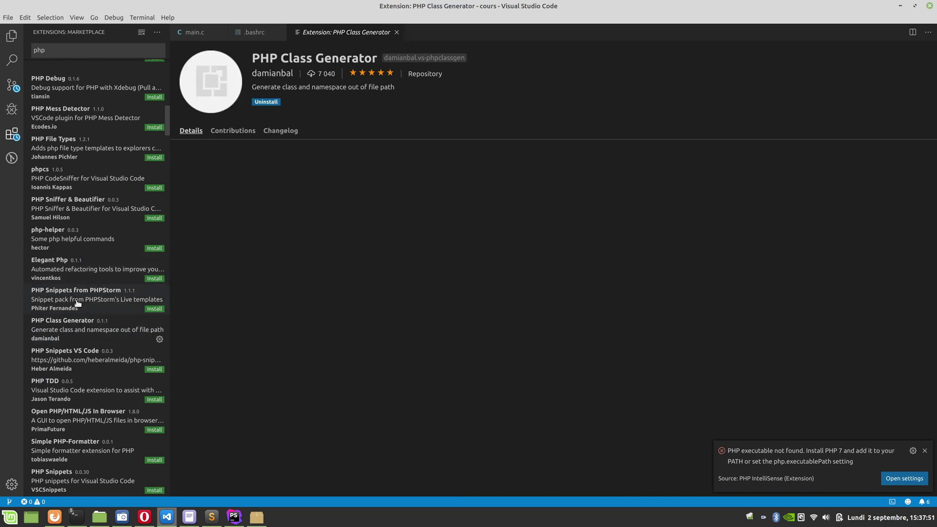
{"action": "scroll", "coordinate": [100, 312], "scroll_direction": "down", "scroll_amount": 3}
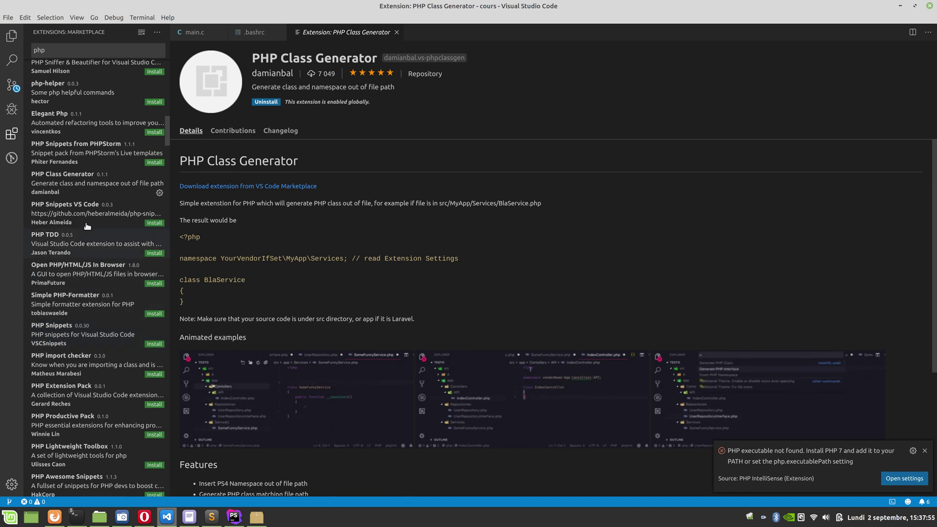
{"action": "left_click", "coordinate": [127, 164]}
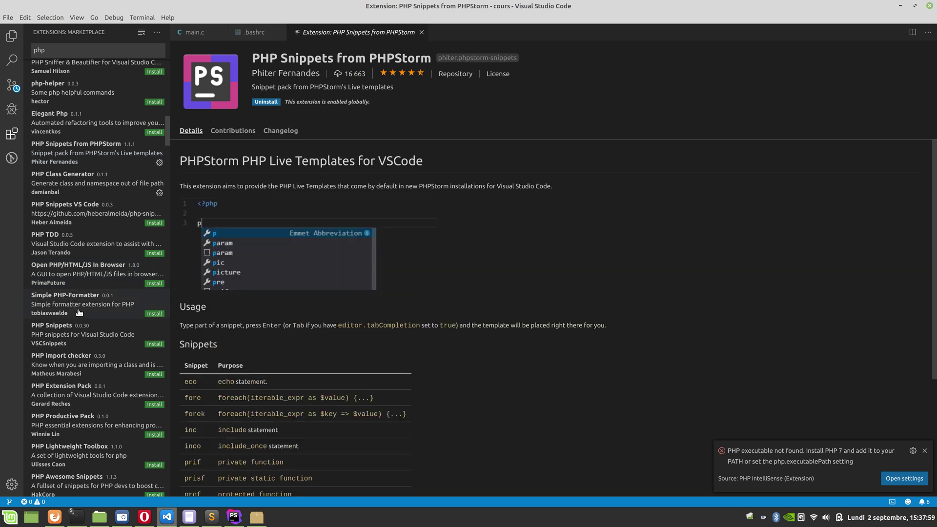
- Look further through the php extension results and install the Code Runner extension
{"action": "scroll", "coordinate": [77, 361], "scroll_direction": "down", "scroll_amount": 2}
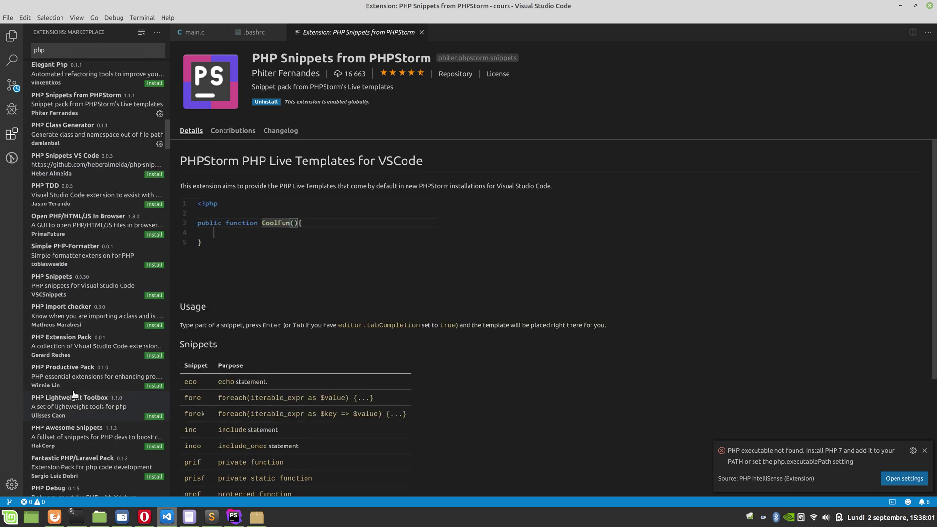
{"action": "scroll", "coordinate": [76, 358], "scroll_direction": "down", "scroll_amount": 4}
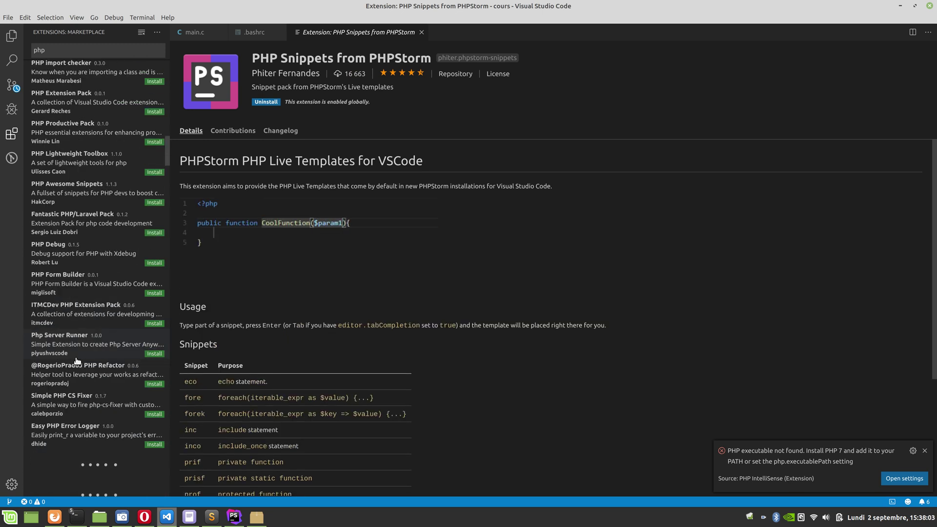
{"action": "scroll", "coordinate": [81, 361], "scroll_direction": "down", "scroll_amount": 4}
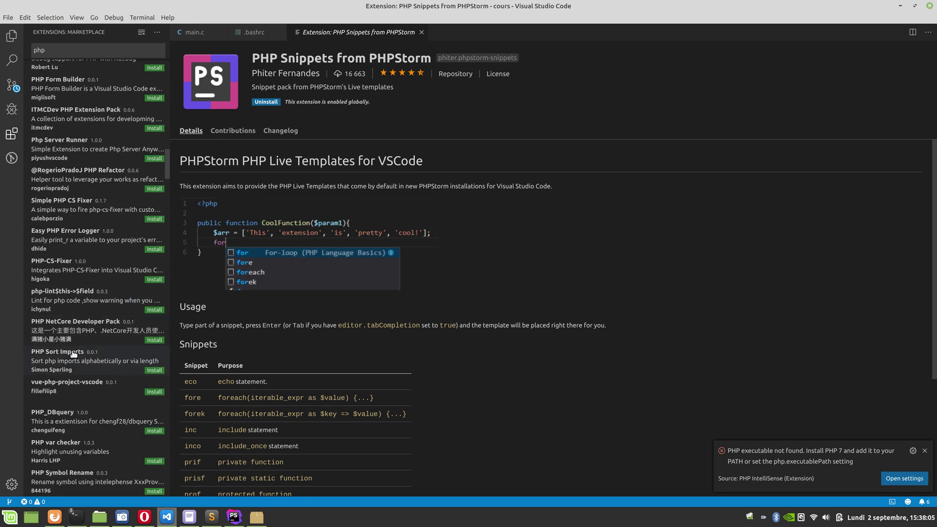
{"action": "scroll", "coordinate": [76, 340], "scroll_direction": "down", "scroll_amount": 3}
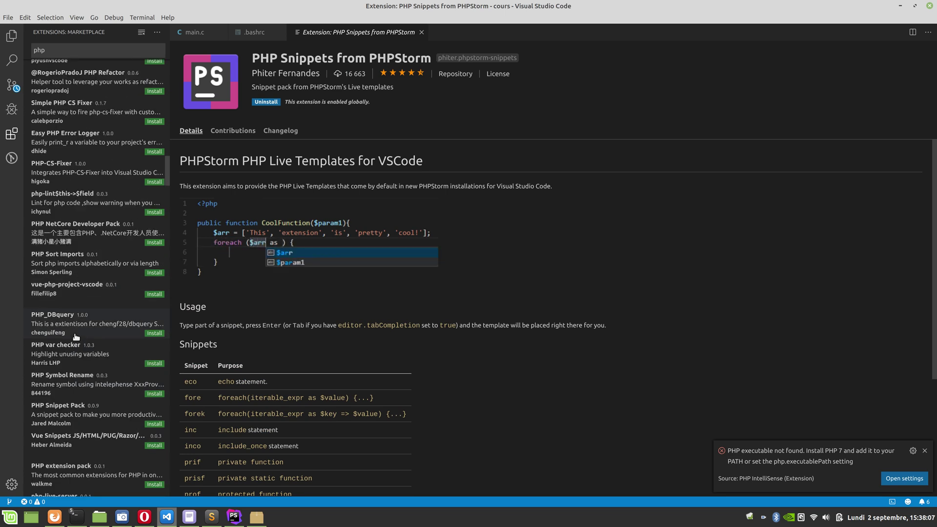
{"action": "scroll", "coordinate": [69, 385], "scroll_direction": "down", "scroll_amount": 2}
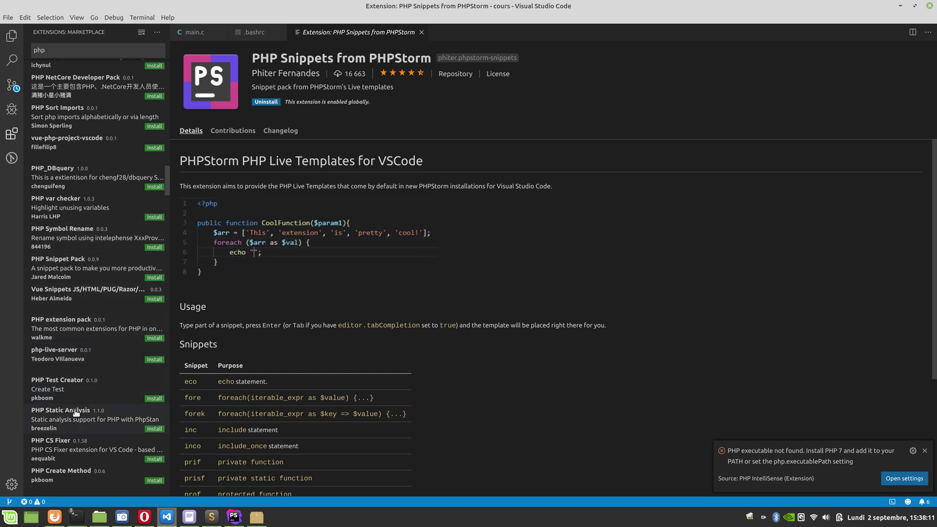
{"action": "scroll", "coordinate": [76, 413], "scroll_direction": "down", "scroll_amount": 3}
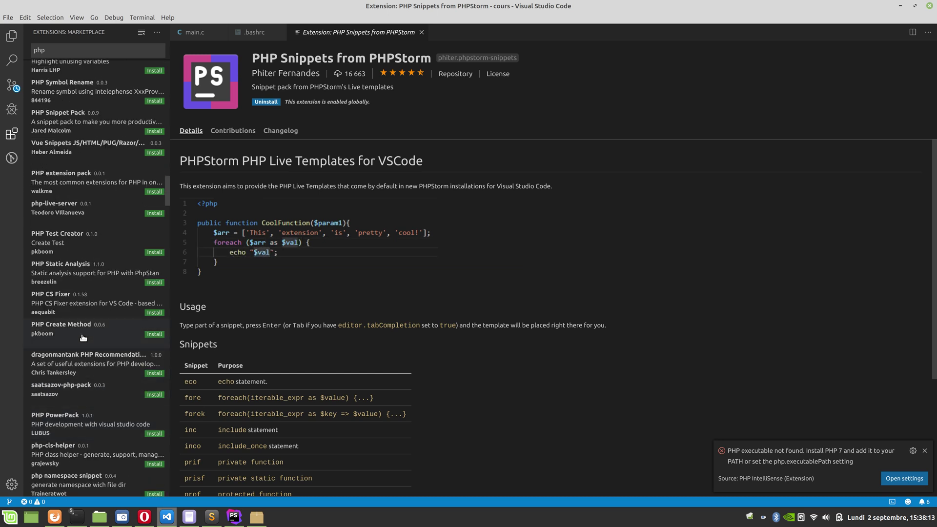
{"action": "scroll", "coordinate": [81, 336], "scroll_direction": "down", "scroll_amount": 4}
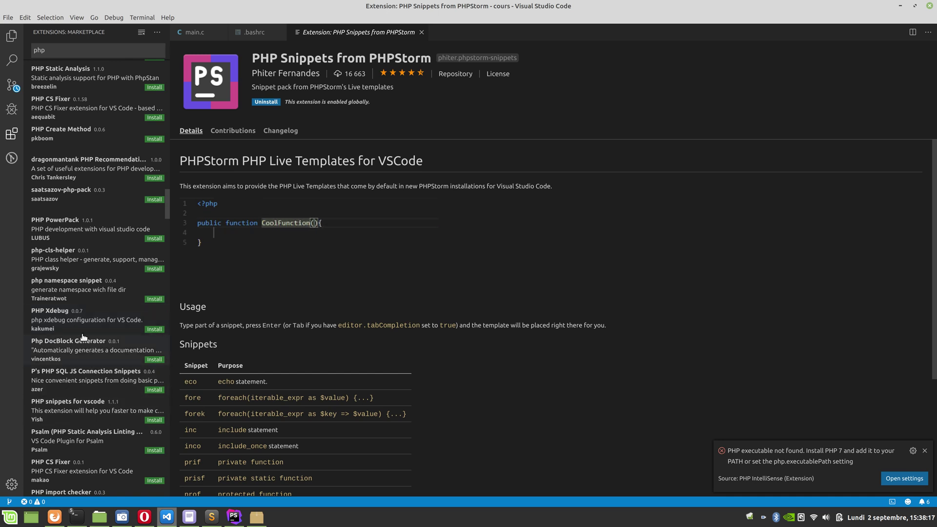
{"action": "scroll", "coordinate": [83, 337], "scroll_direction": "down", "scroll_amount": 4}
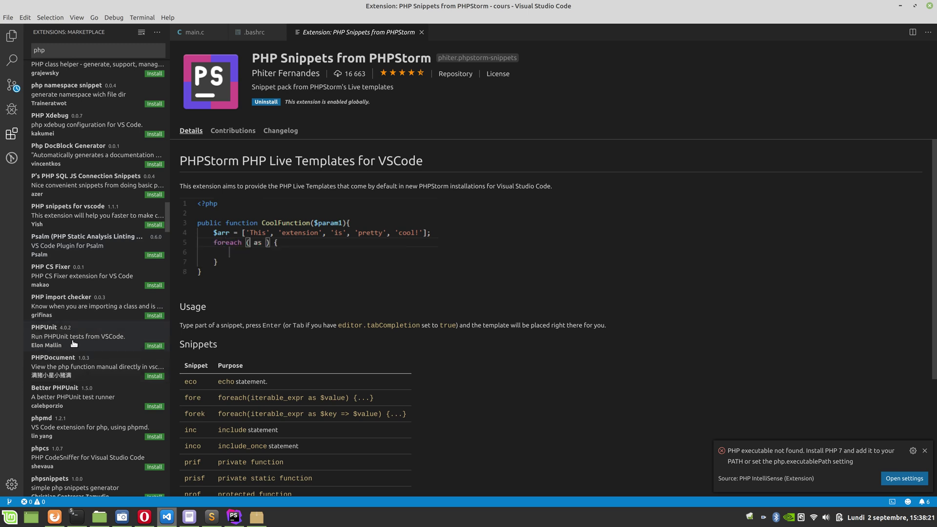
{"action": "scroll", "coordinate": [69, 346], "scroll_direction": "down", "scroll_amount": 3}
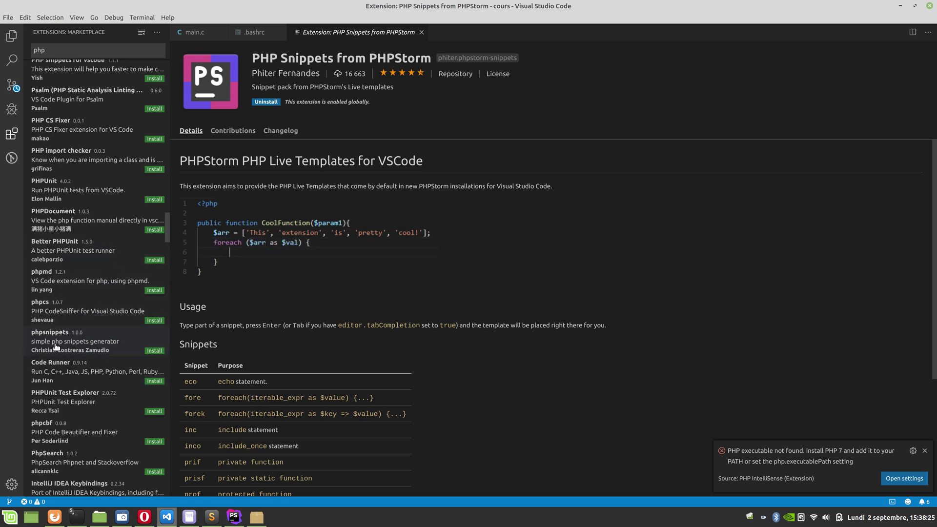
{"action": "scroll", "coordinate": [60, 362], "scroll_direction": "down", "scroll_amount": 2}
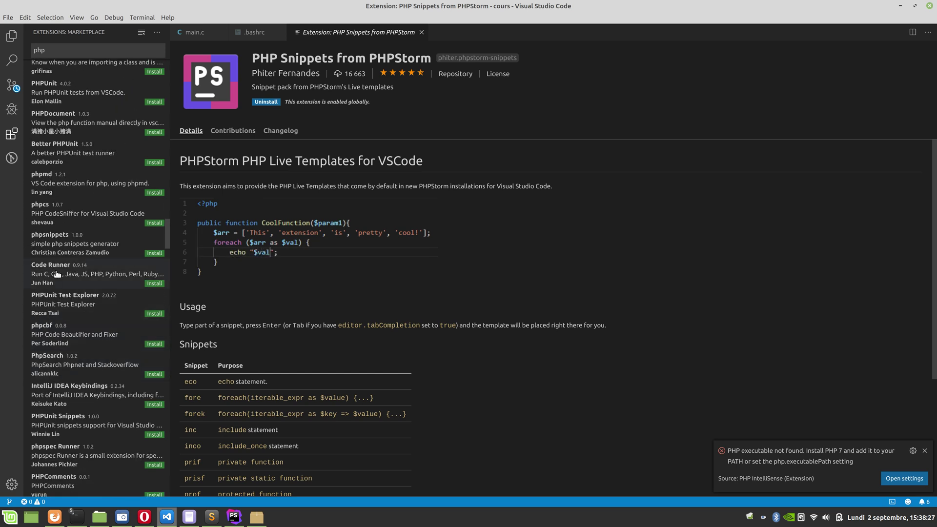
{"action": "left_click", "coordinate": [153, 284]}
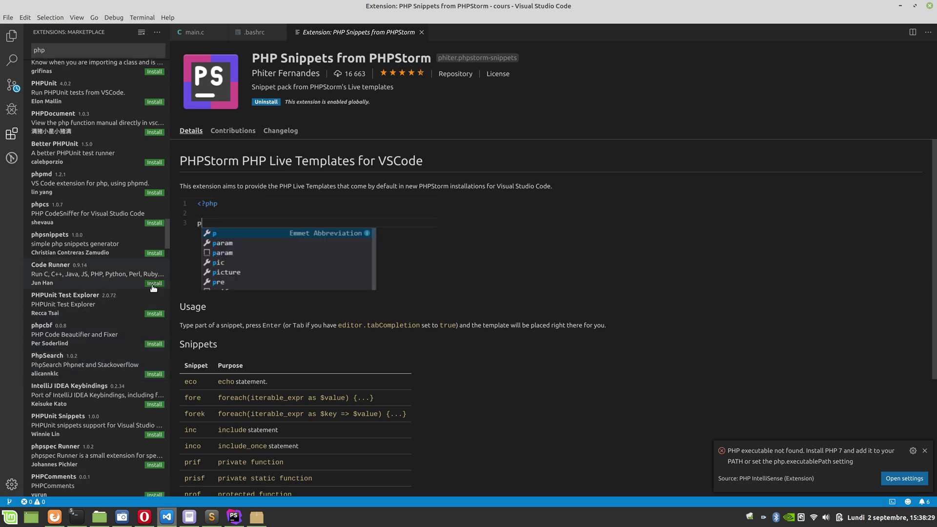
- View the details of the PHPComments extension and install it
{"action": "scroll", "coordinate": [87, 326], "scroll_direction": "down", "scroll_amount": 2}
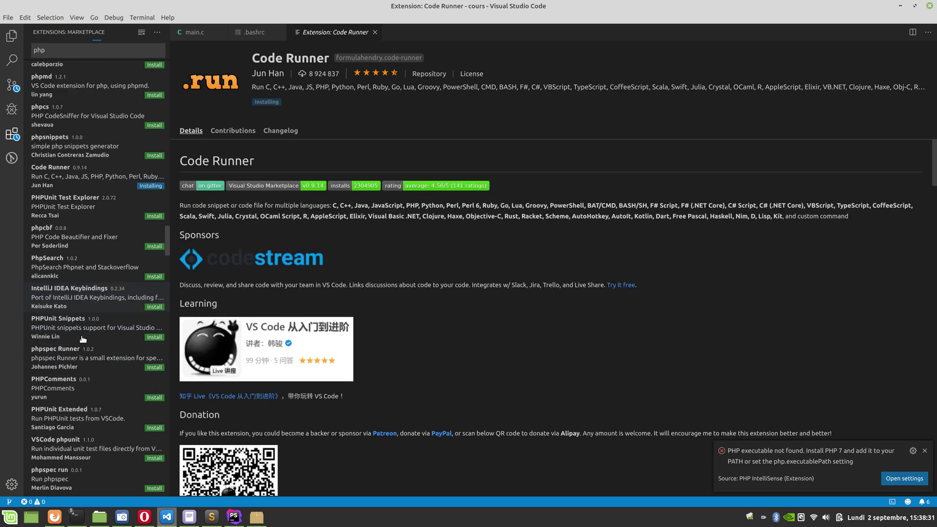
{"action": "left_click", "coordinate": [68, 387]}
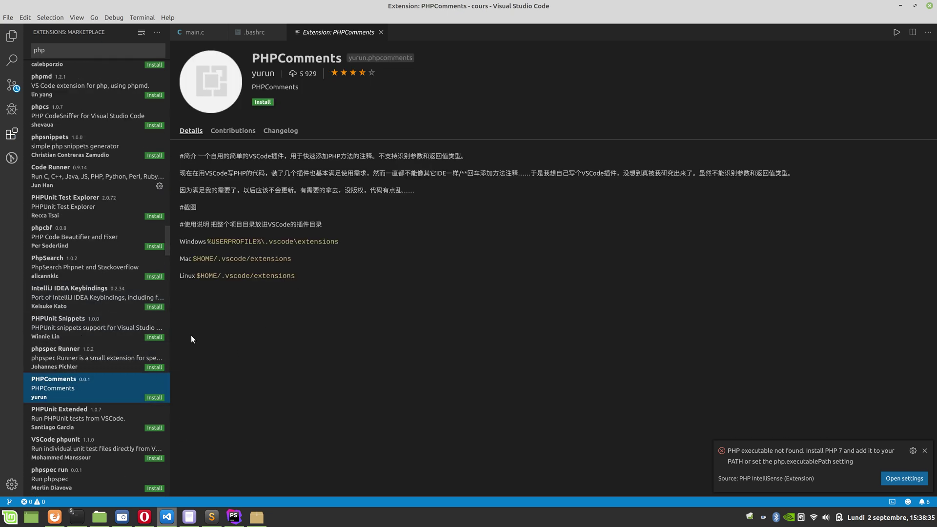
{"action": "scroll", "coordinate": [88, 349], "scroll_direction": "down", "scroll_amount": 4}
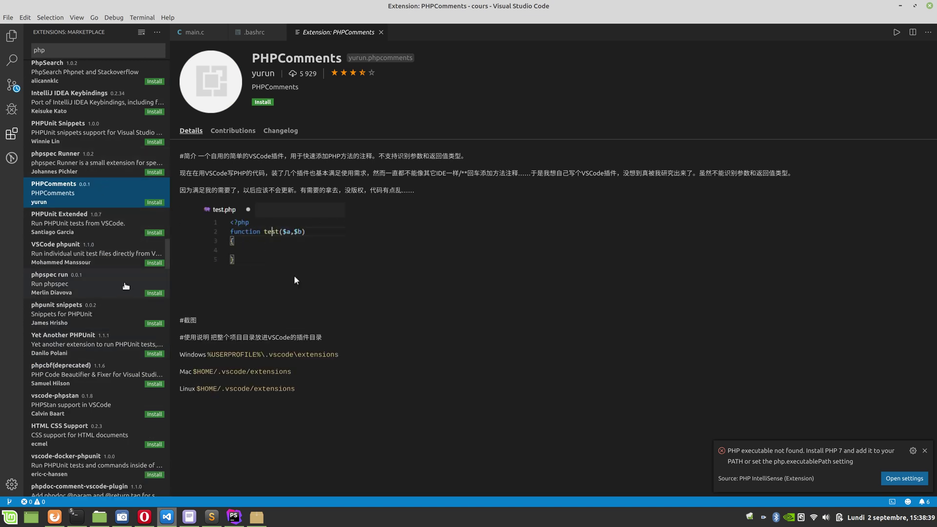
{"action": "left_click", "coordinate": [154, 202]}
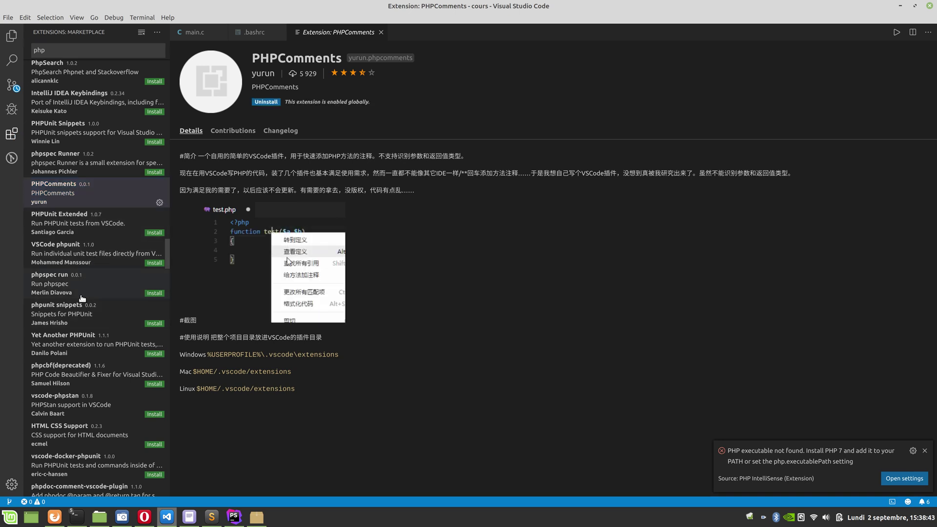
- Search the extensions for "php gett" and install PHP Getters & Setters
{"action": "scroll", "coordinate": [95, 365], "scroll_direction": "down", "scroll_amount": 5}
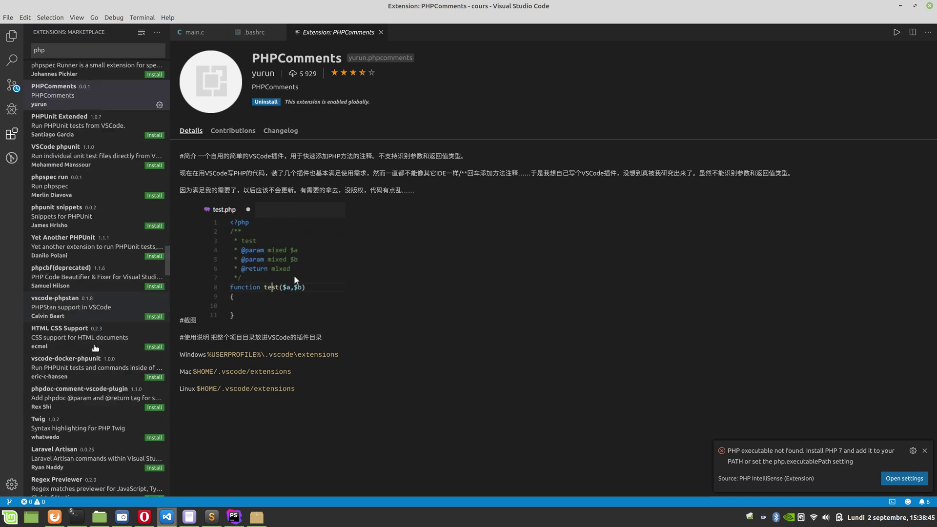
{"action": "scroll", "coordinate": [97, 350], "scroll_direction": "down", "scroll_amount": 5}
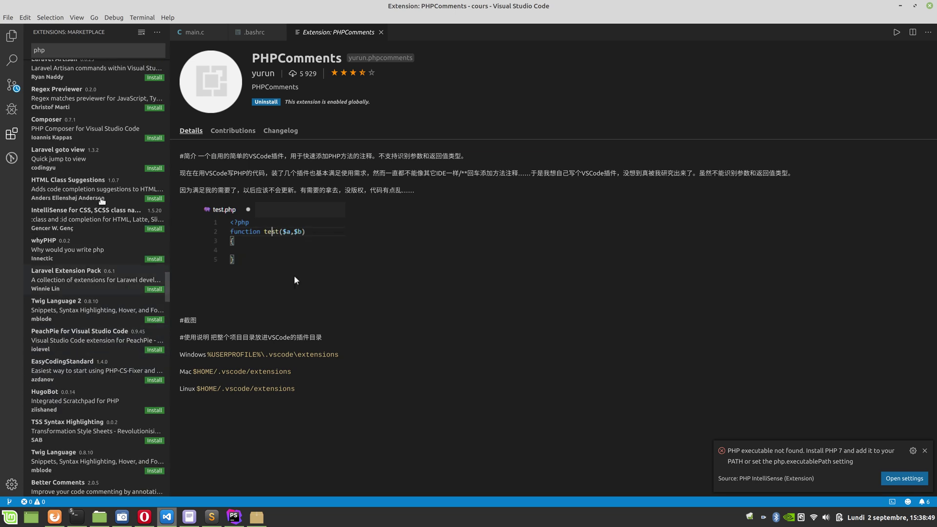
{"action": "left_click", "coordinate": [90, 50]}
{"action": "type", "text": "gett"}
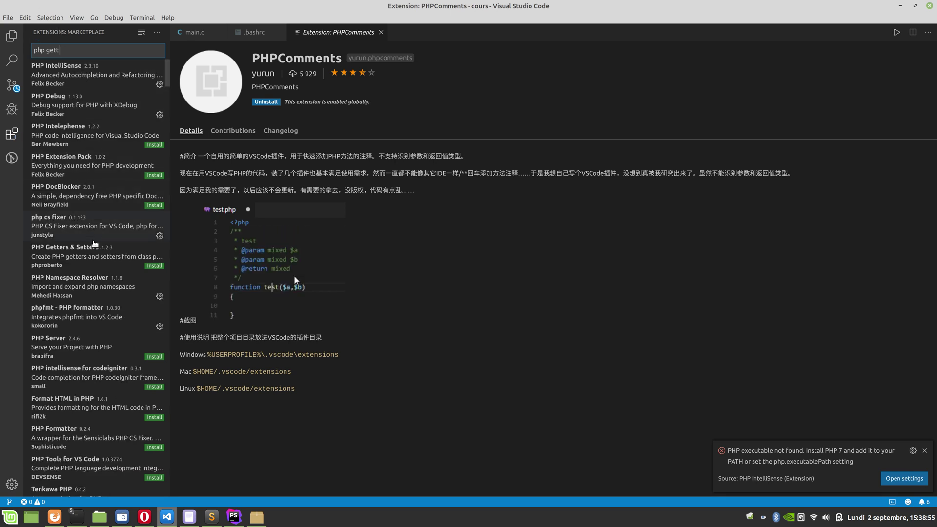
{"action": "left_click", "coordinate": [155, 266]}
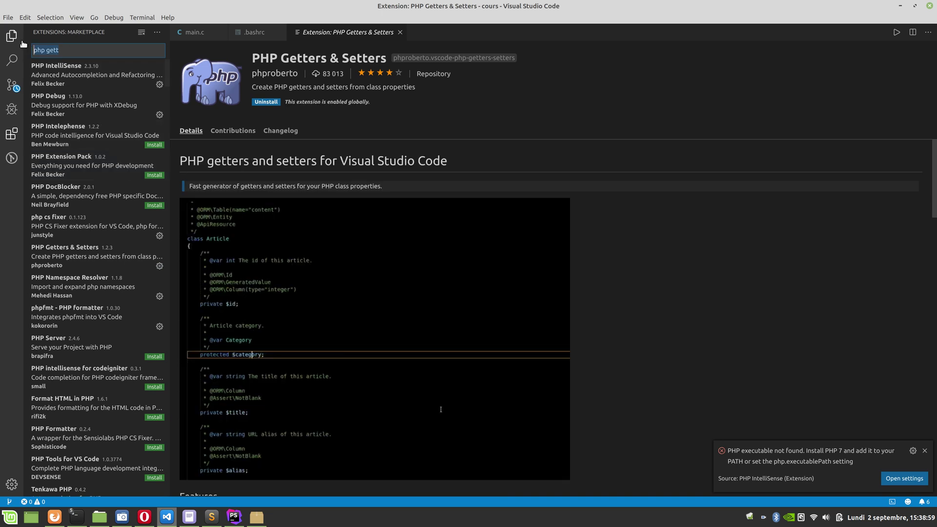
- Replace the extension search with "php construc" and install PHP Constructor
{"action": "key", "text": "BackSpace"}
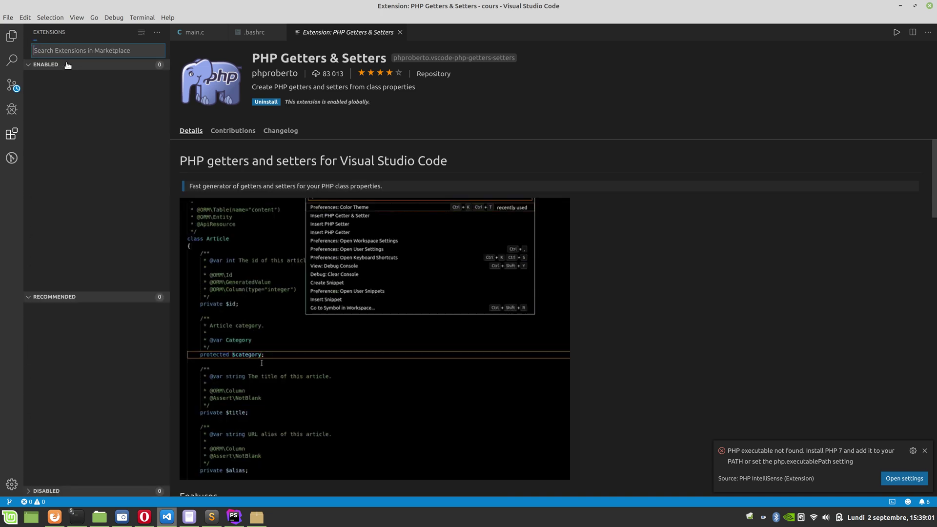
{"action": "type", "text": "php contr"}
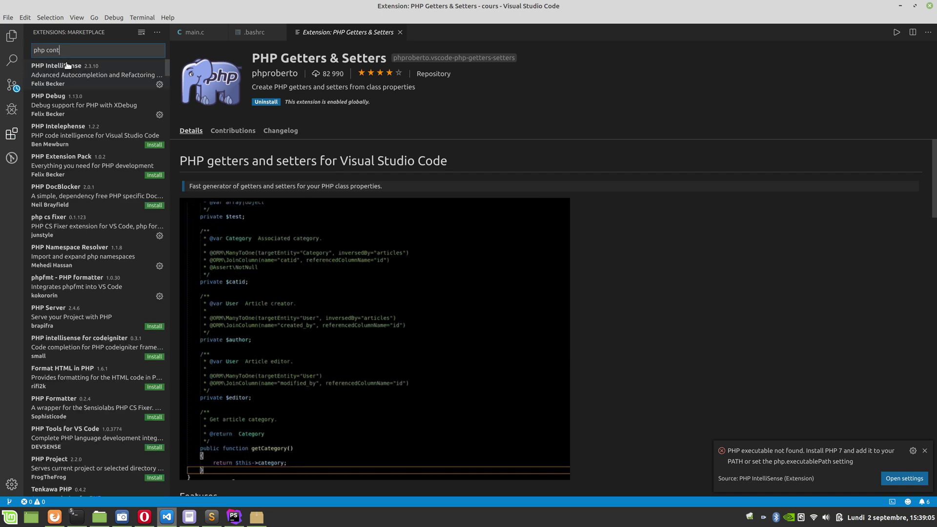
{"action": "key", "text": "BackSpace"}
{"action": "type", "text": "struc"}
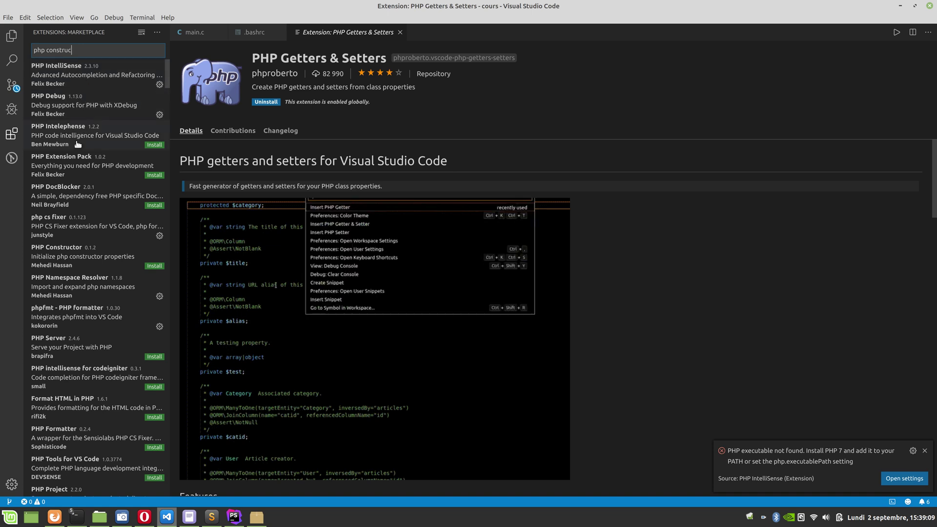
{"action": "left_click", "coordinate": [155, 266]}
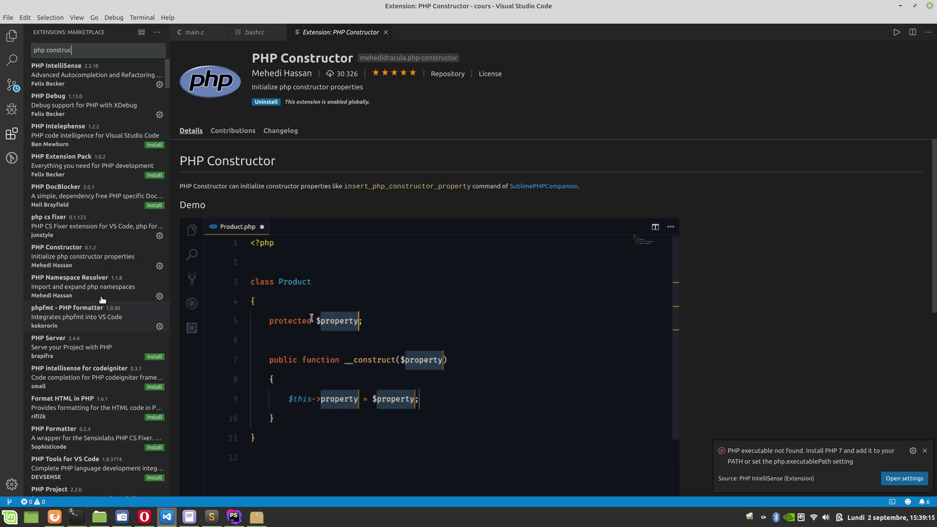
- Clear the extension search and dismiss the notification about the PHP executable
{"action": "left_click_drag", "start_coordinate": [72, 50], "coordinate": [28, 51]}
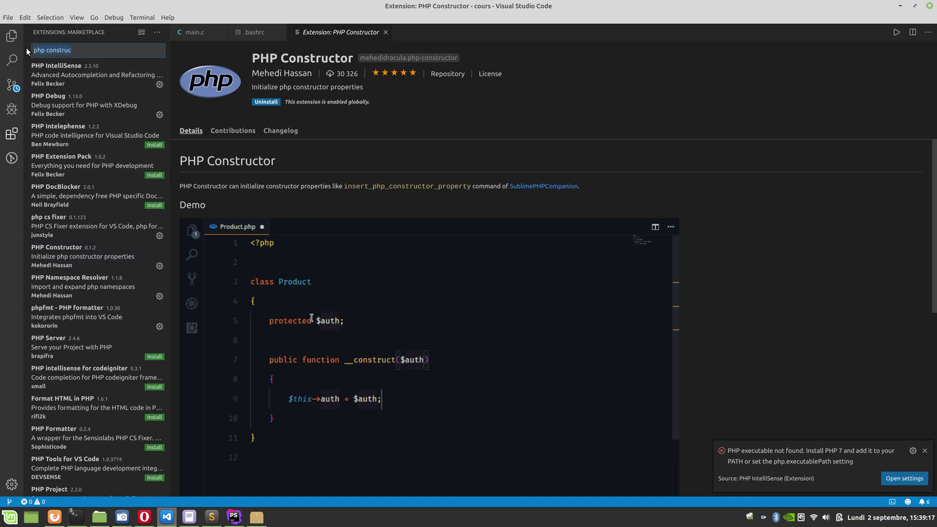
{"action": "key", "text": "BackSpace"}
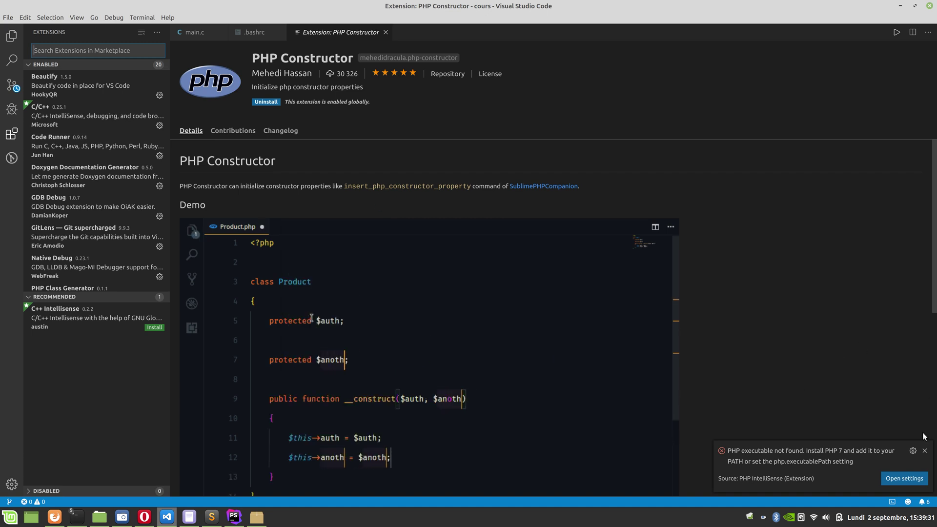
{"action": "left_click", "coordinate": [925, 450]}
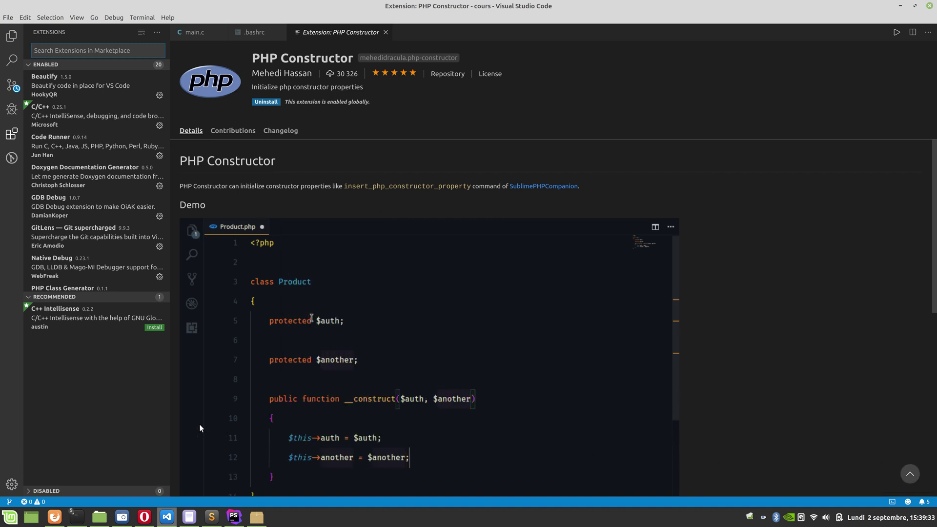
{"action": "left_click", "coordinate": [91, 54]}
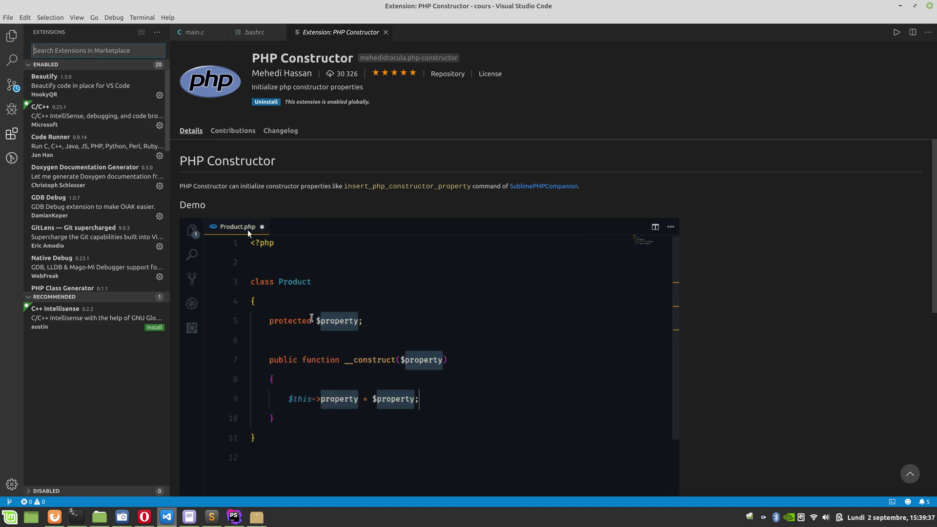
- Switch to Opera and open the French XAMPP page on apachefriends.org in a new tab by searching for "xampp"
{"action": "left_click", "coordinate": [144, 519]}
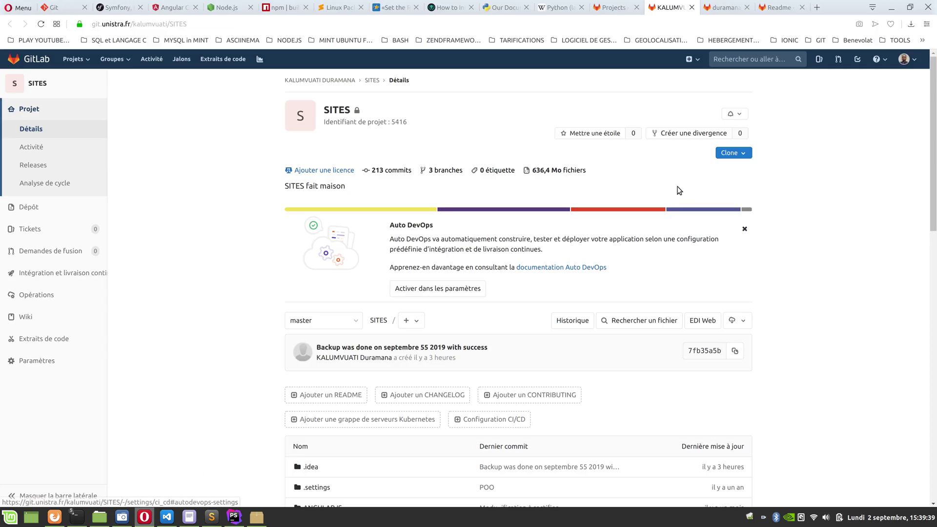
{"action": "left_click", "coordinate": [819, 10]}
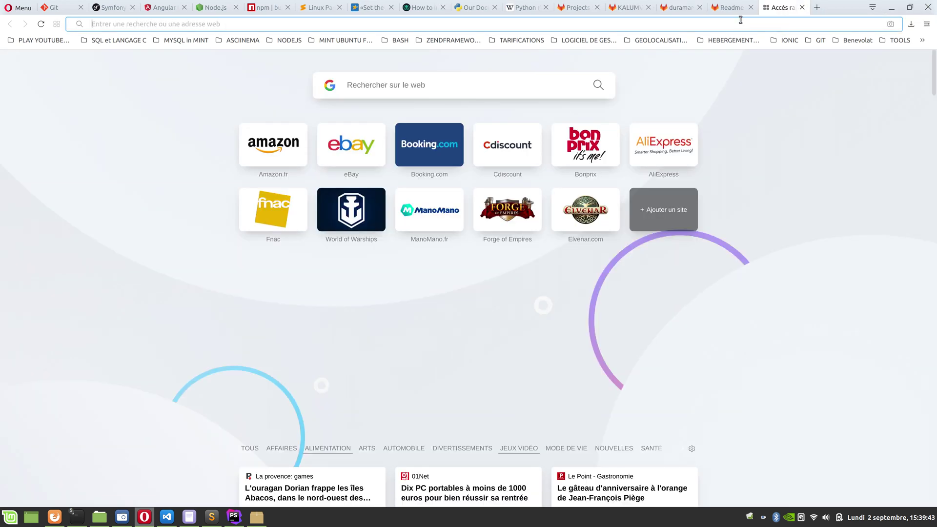
{"action": "type", "text": "xampp"}
{"action": "key", "text": "Down"}
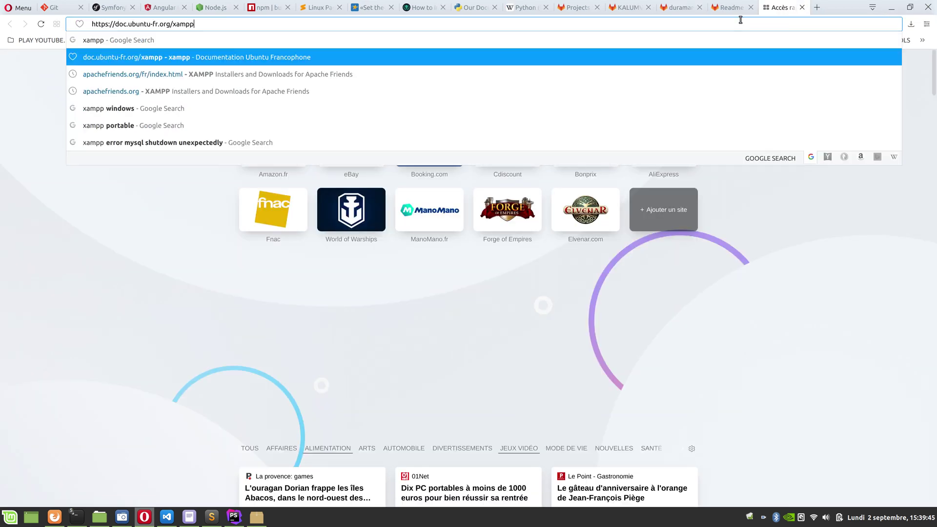
{"action": "key", "text": "Down"}
{"action": "key", "text": "Return"}
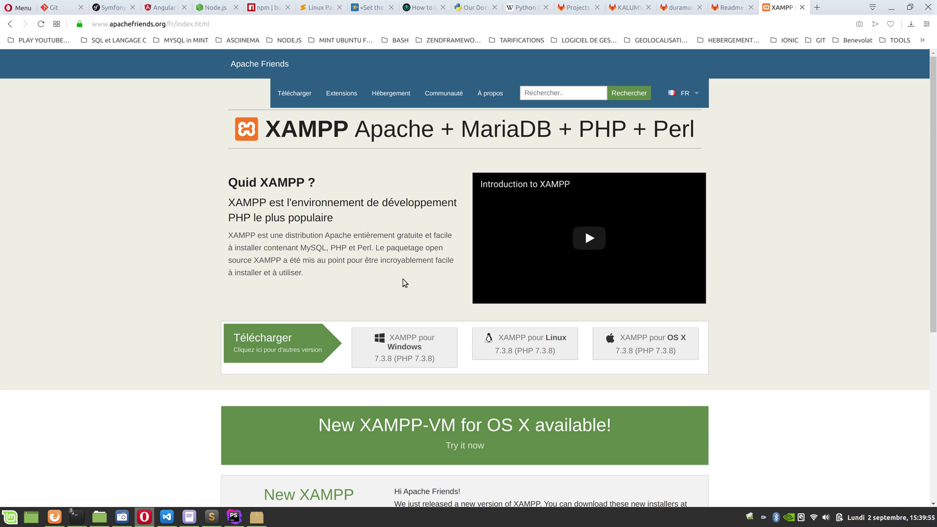
- Download XAMPP 7.3.8 for Linux and save the installer in the SGBD - DB folder under Téléchargements
{"action": "left_click", "coordinate": [497, 346]}
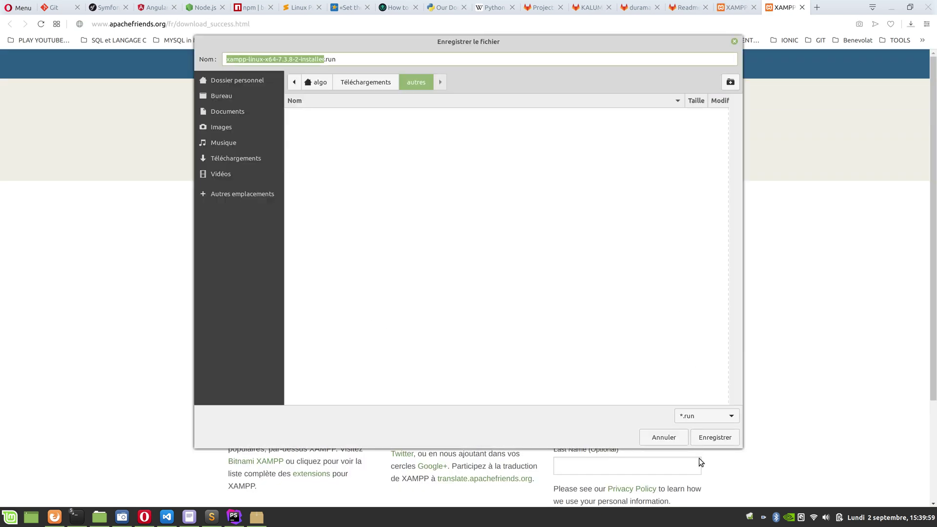
{"action": "left_click", "coordinate": [382, 83]}
{"action": "double_click", "coordinate": [328, 158]}
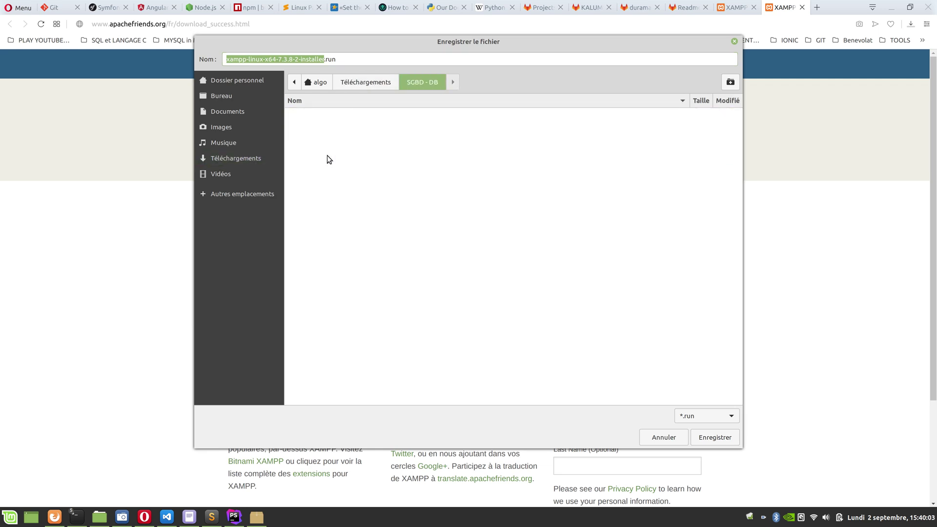
{"action": "left_click", "coordinate": [713, 437]}
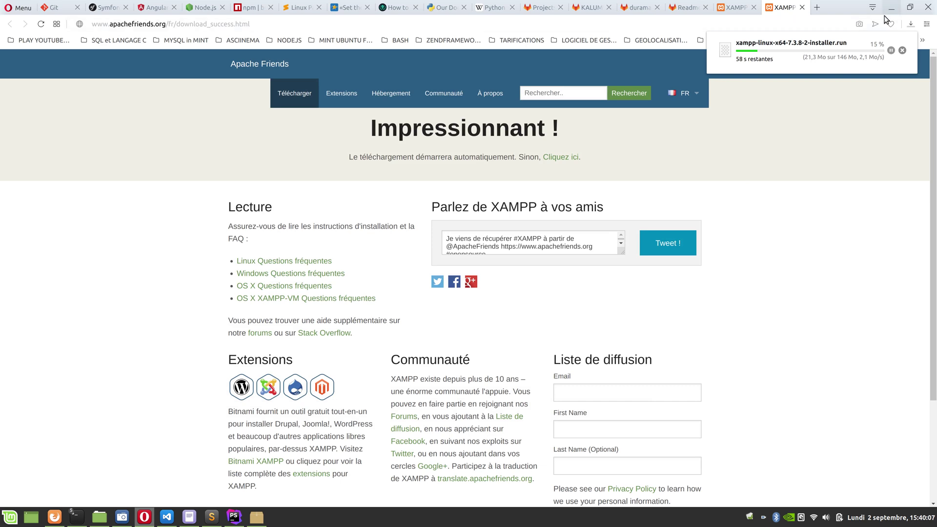
- Close the XAMPP home page, Readme, GitLab SSH key and SITES project tabs, keeping the XAMPP download tab
{"action": "left_click", "coordinate": [738, 7]}
{"action": "left_click", "coordinate": [754, 8]}
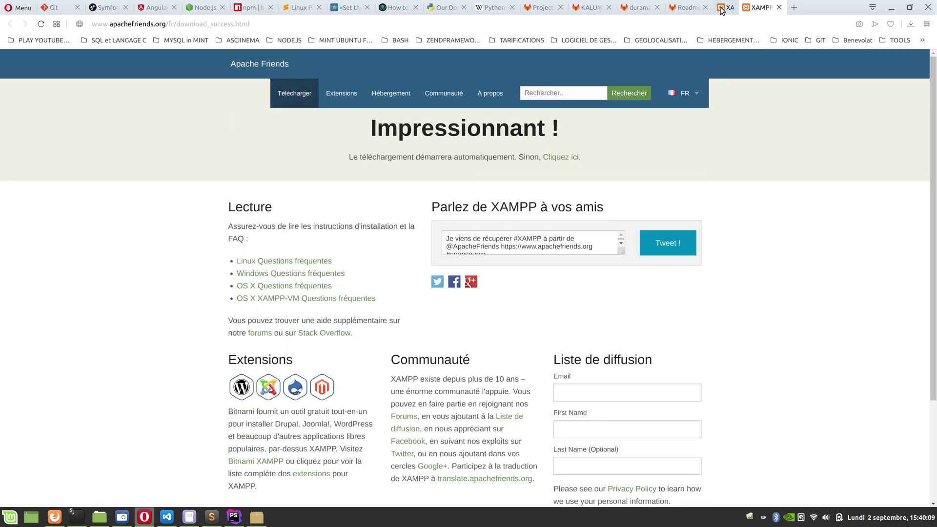
{"action": "left_click", "coordinate": [710, 9]}
{"action": "left_click", "coordinate": [705, 7]}
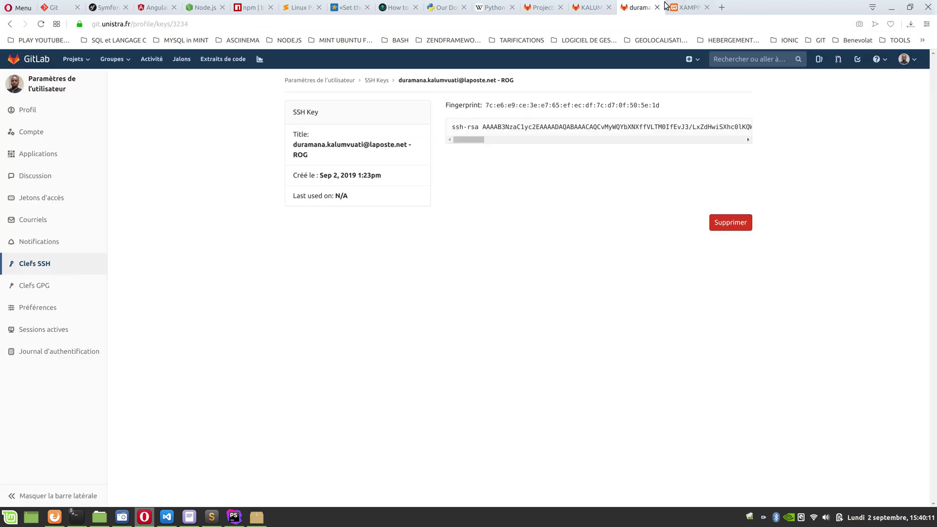
{"action": "left_click", "coordinate": [658, 8]}
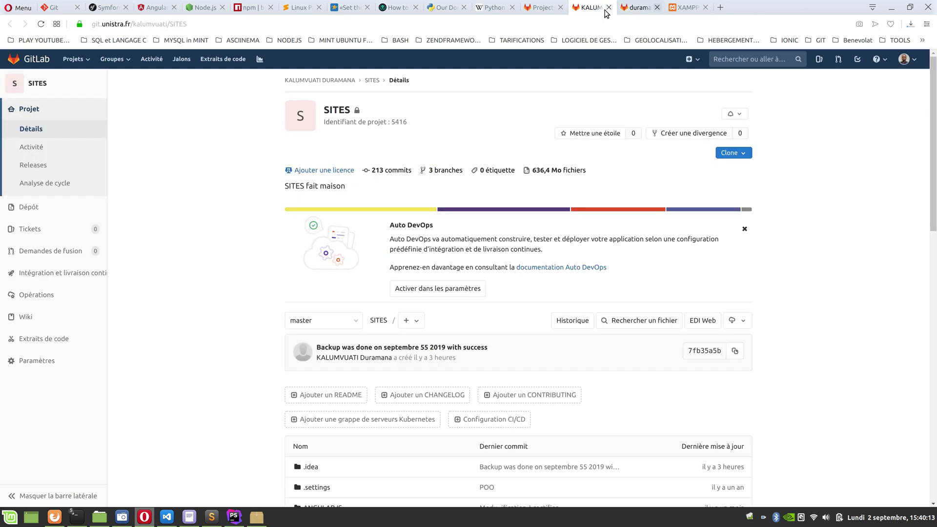
{"action": "left_click", "coordinate": [608, 8]}
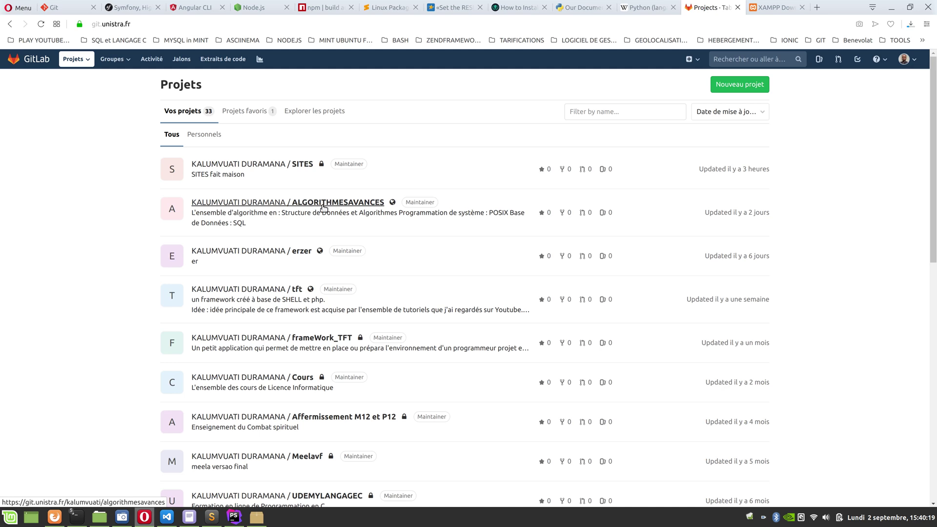
- Look through the GitLab projects list and close its tab along with the Python Wikipedia and Python documentation tabs
{"action": "scroll", "coordinate": [413, 335], "scroll_direction": "down", "scroll_amount": 8}
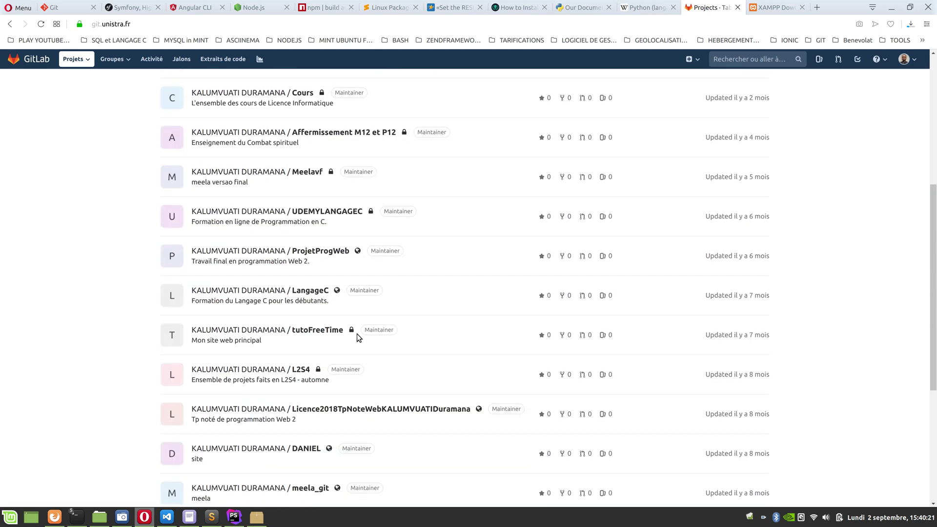
{"action": "scroll", "coordinate": [379, 330], "scroll_direction": "up", "scroll_amount": 9}
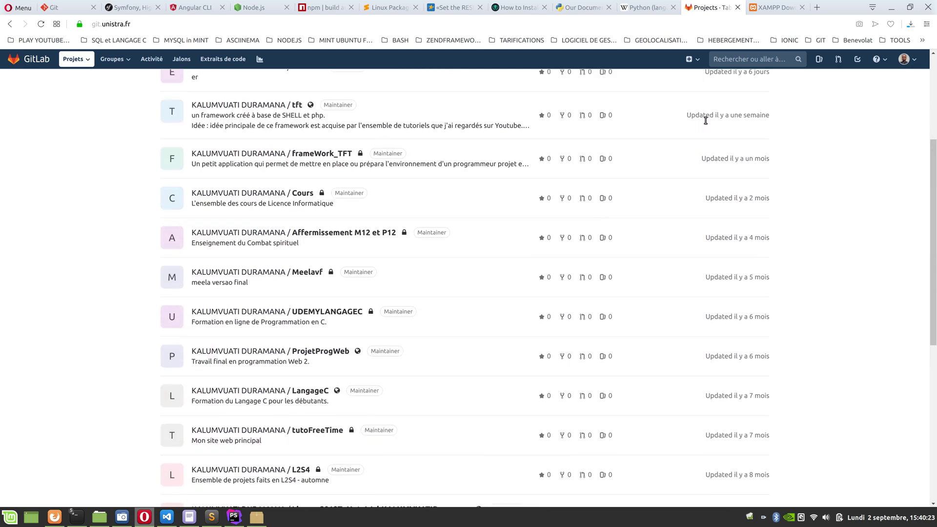
{"action": "middle_click", "coordinate": [700, 14]}
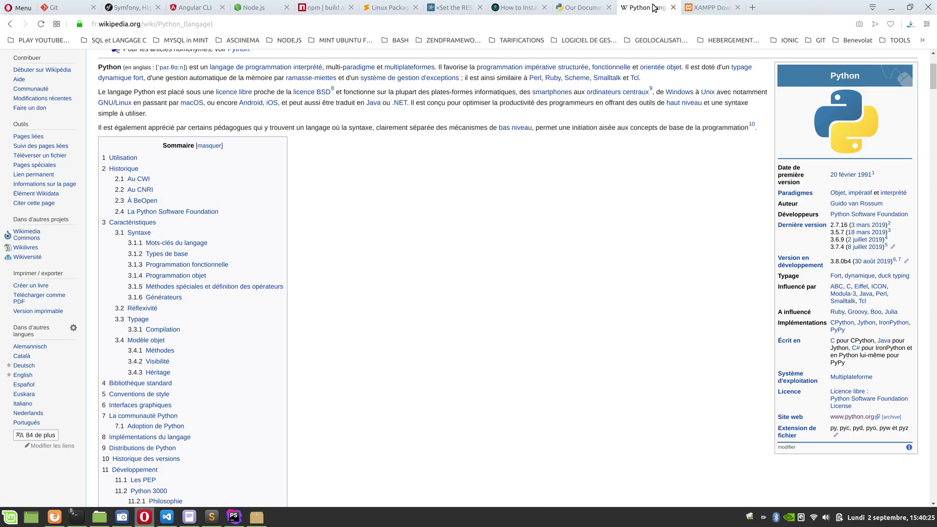
{"action": "left_click", "coordinate": [615, 9]}
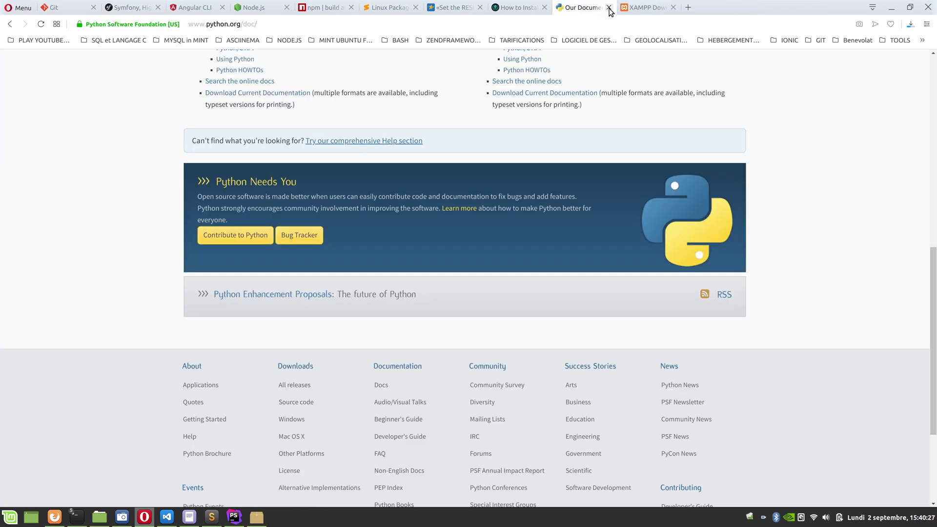
{"action": "left_click", "coordinate": [609, 7]}
{"action": "left_click", "coordinate": [609, 7]}
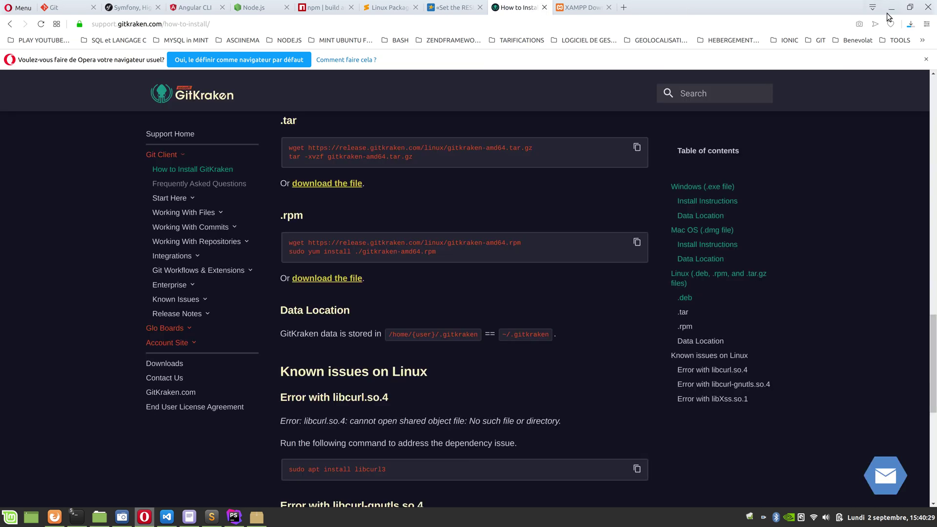
- Return to Visual Studio Code and show the file explorer with the Open Editors section collapsed
{"action": "left_click", "coordinate": [892, 7]}
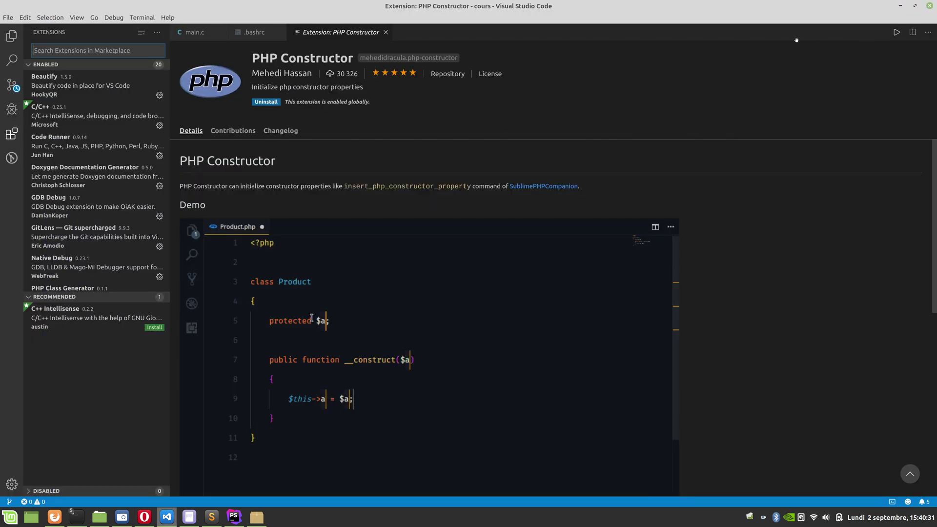
{"action": "left_click", "coordinate": [11, 36]}
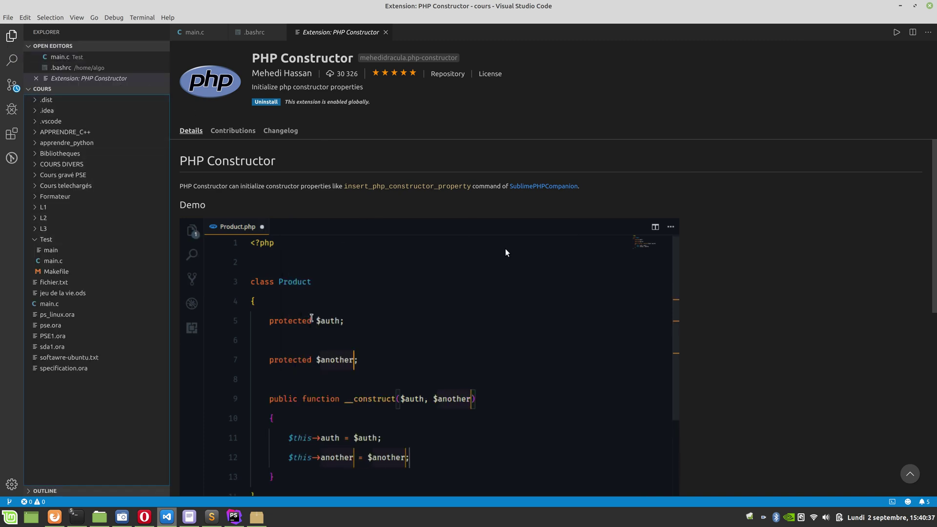
{"action": "left_click", "coordinate": [30, 45]}
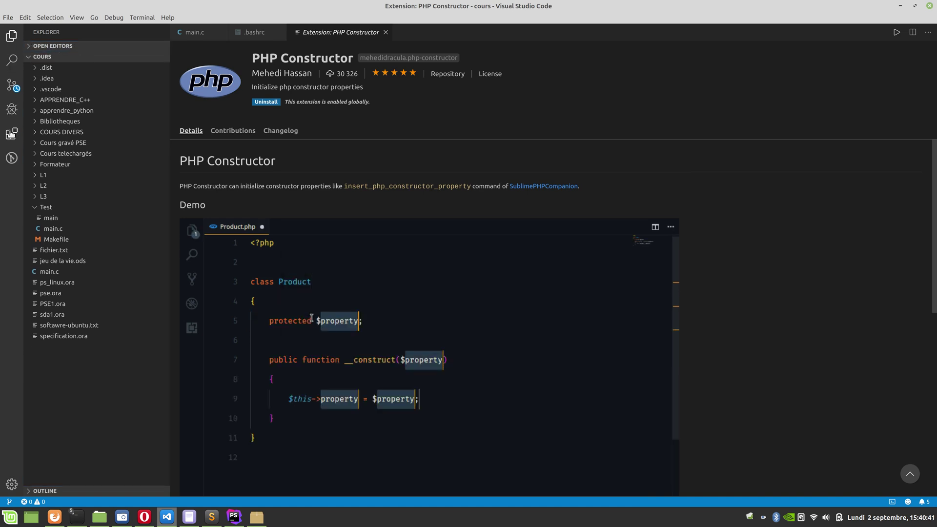
- Search the extensions for "auto" and install Auto Close Tag and Auto Rename Tag
{"action": "key", "text": "ctrl+shift+x"}
{"action": "type", "text": "auto"}
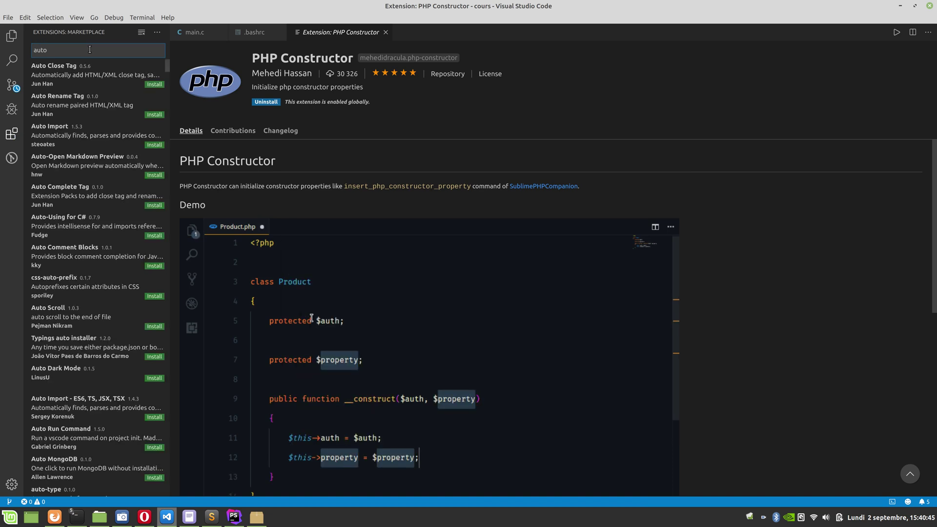
{"action": "left_click", "coordinate": [69, 83]}
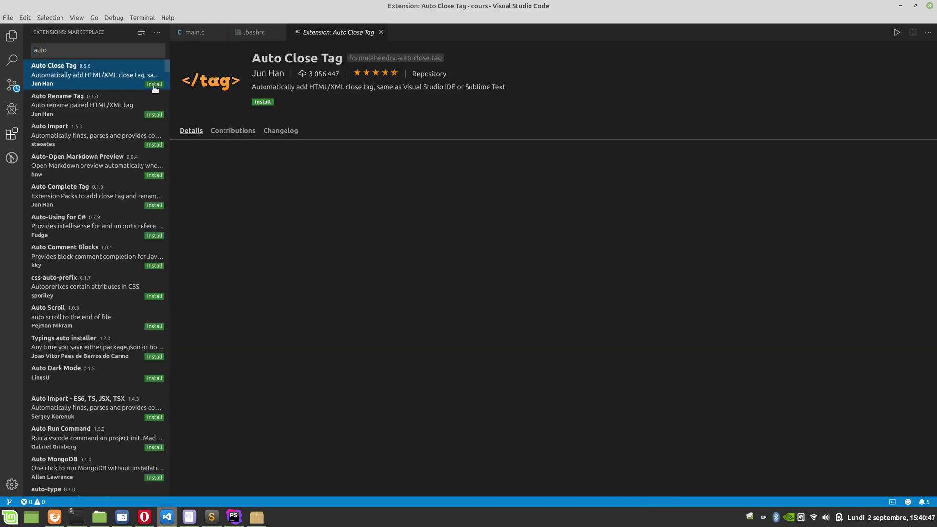
{"action": "left_click", "coordinate": [154, 84]}
{"action": "left_click", "coordinate": [97, 107]}
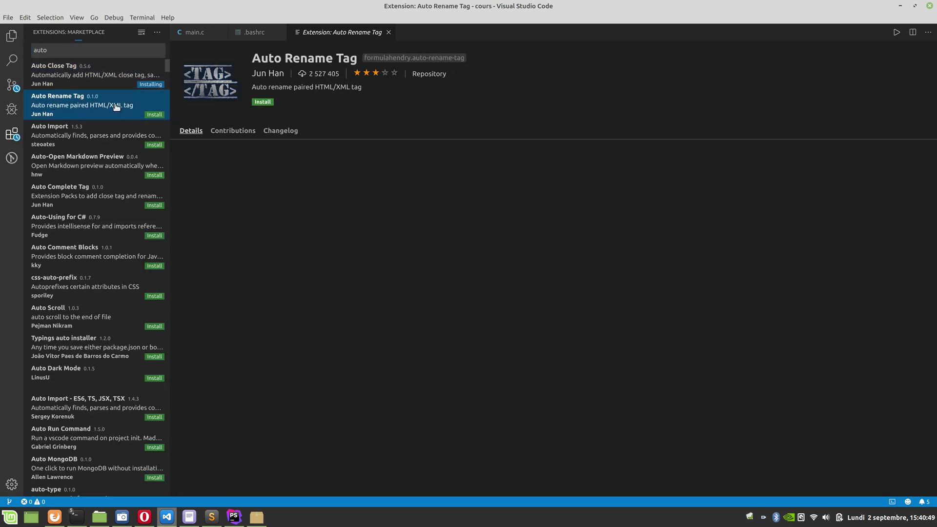
{"action": "left_click", "coordinate": [154, 115]}
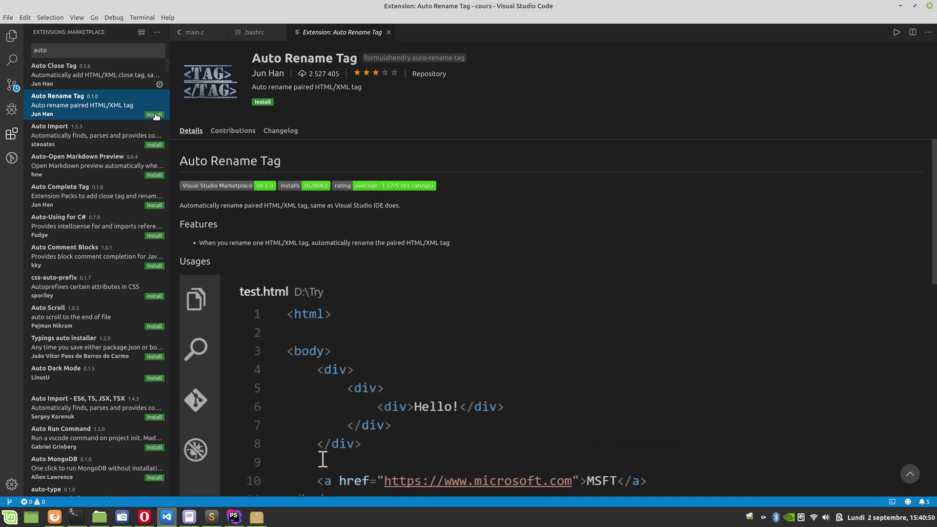
- Review the details of the Auto Import, Auto-Open Markdown Preview and Auto Complete Tag extensions
{"action": "left_click", "coordinate": [71, 131]}
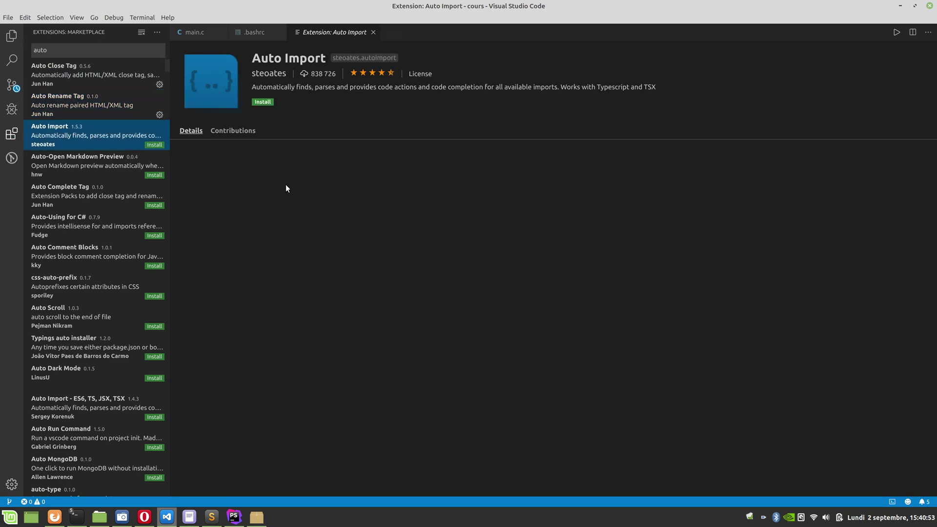
{"action": "scroll", "coordinate": [300, 344], "scroll_direction": "down", "scroll_amount": 15}
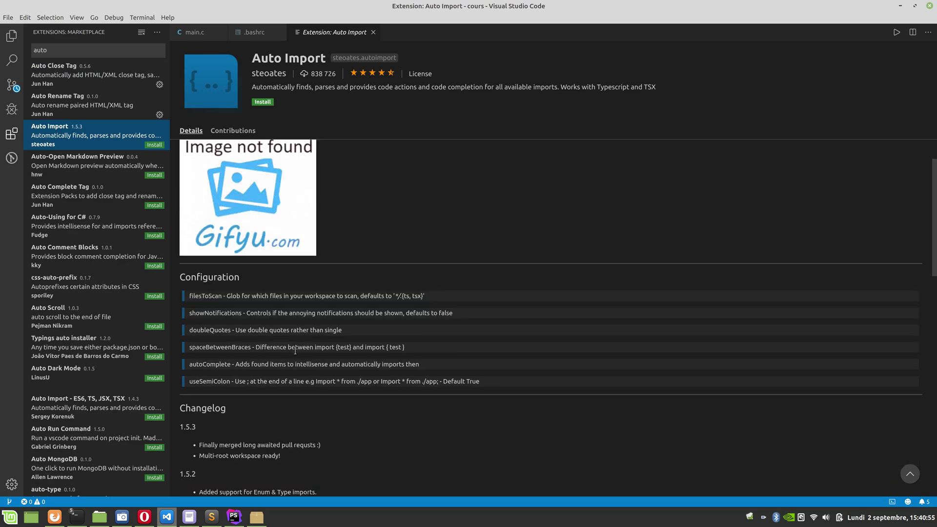
{"action": "scroll", "coordinate": [306, 350], "scroll_direction": "up", "scroll_amount": 5}
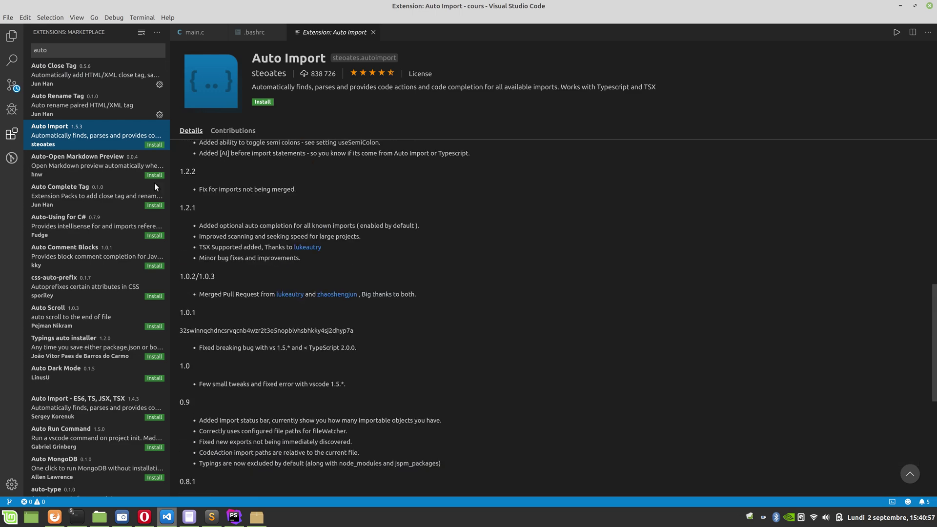
{"action": "left_click", "coordinate": [88, 169]}
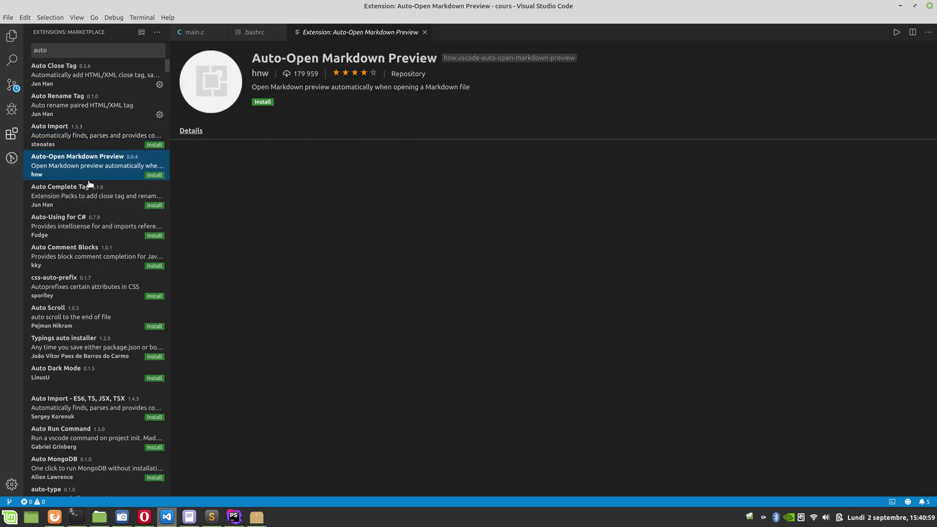
{"action": "left_click", "coordinate": [62, 194]}
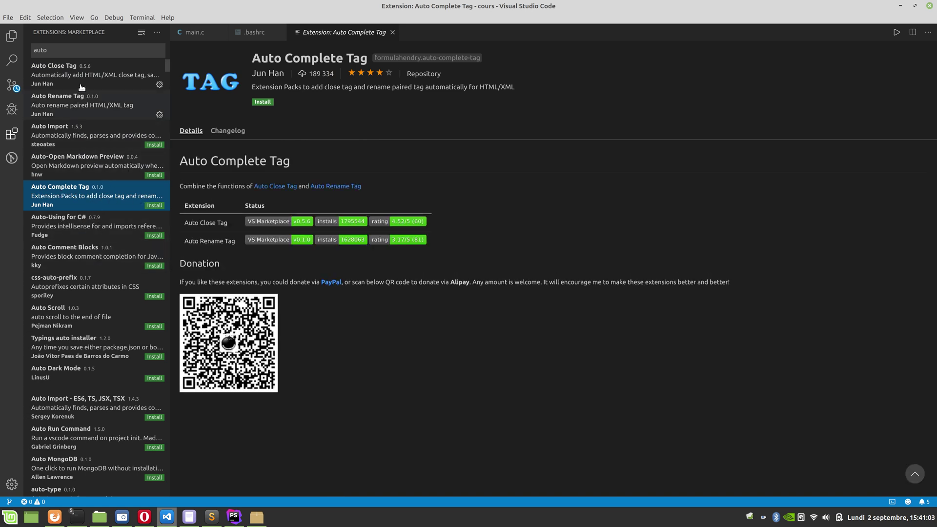
- Search the extensions for "selec" and replace that search with "multi se"
{"action": "double_click", "coordinate": [58, 50]}
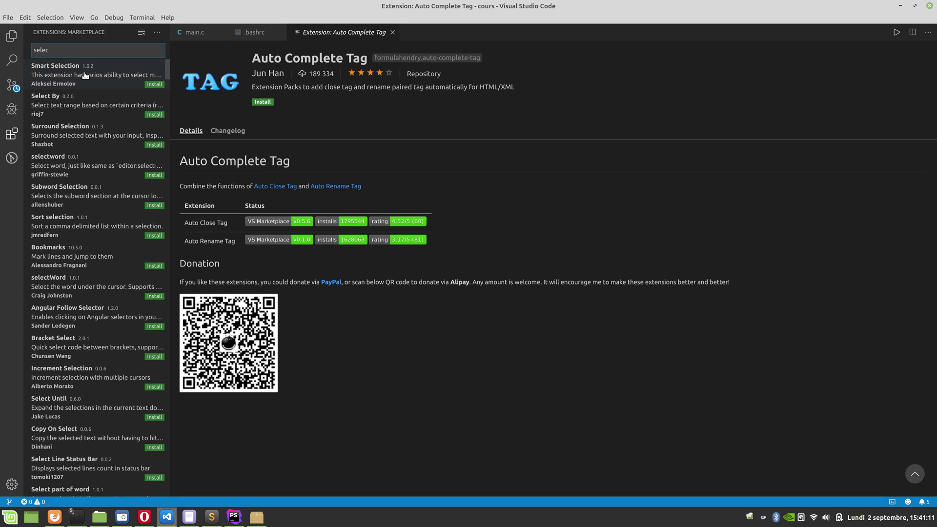
{"action": "key", "text": "BackSpace"}
{"action": "key", "text": "BackSpace"}
{"action": "key", "text": "BackSpace"}
{"action": "key", "text": "BackSpace"}
{"action": "type", "text": "mul"}
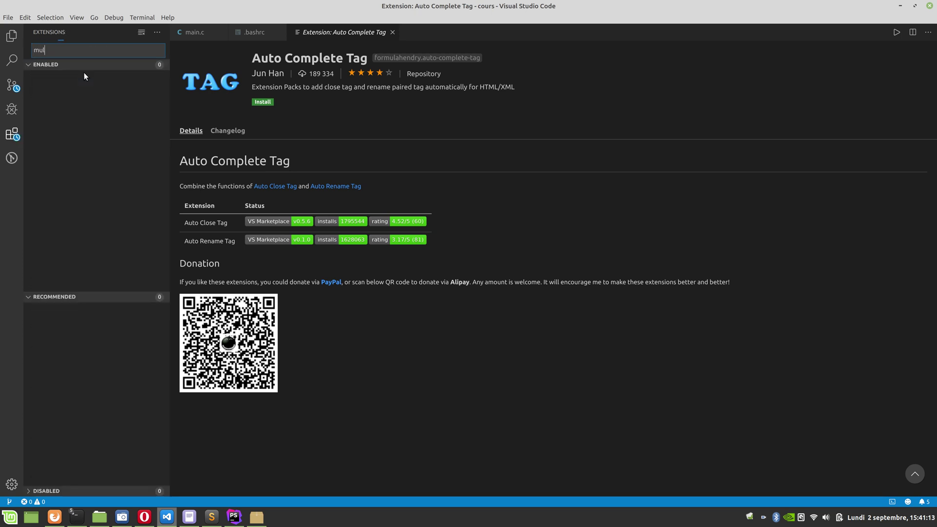
{"action": "type", "text": "ti se"}
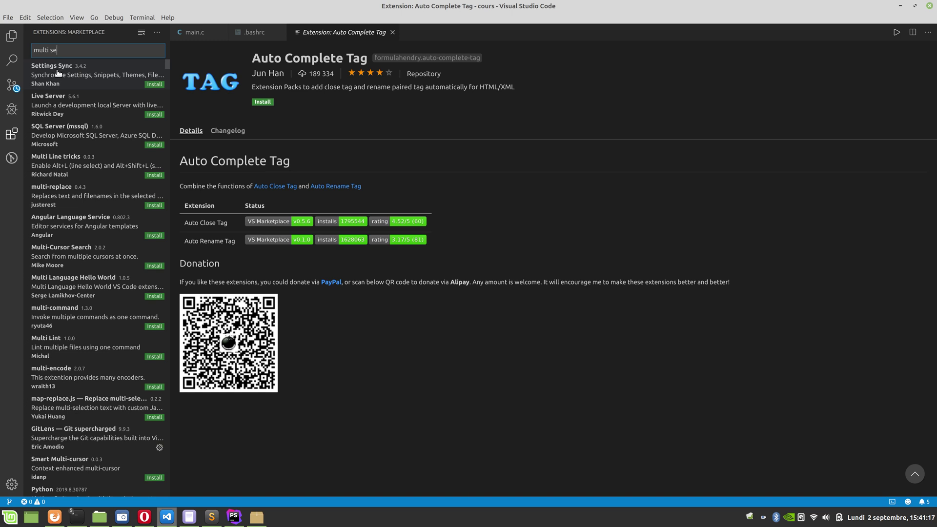
- Review the Multi Line tricks and multi-replace extensions, and install Multi-Cursor Search
{"action": "left_click", "coordinate": [71, 166]}
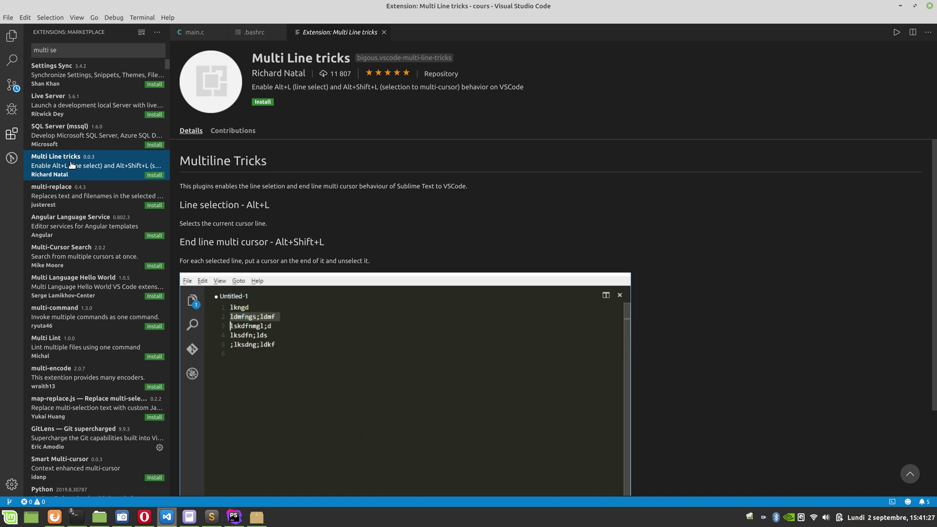
{"action": "left_click", "coordinate": [66, 188]}
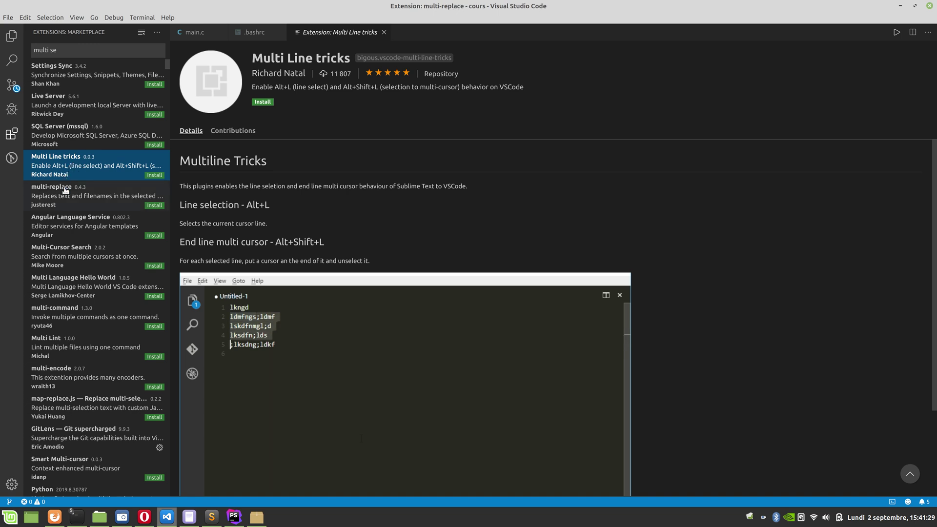
{"action": "left_click", "coordinate": [70, 226]}
{"action": "left_click", "coordinate": [72, 253]}
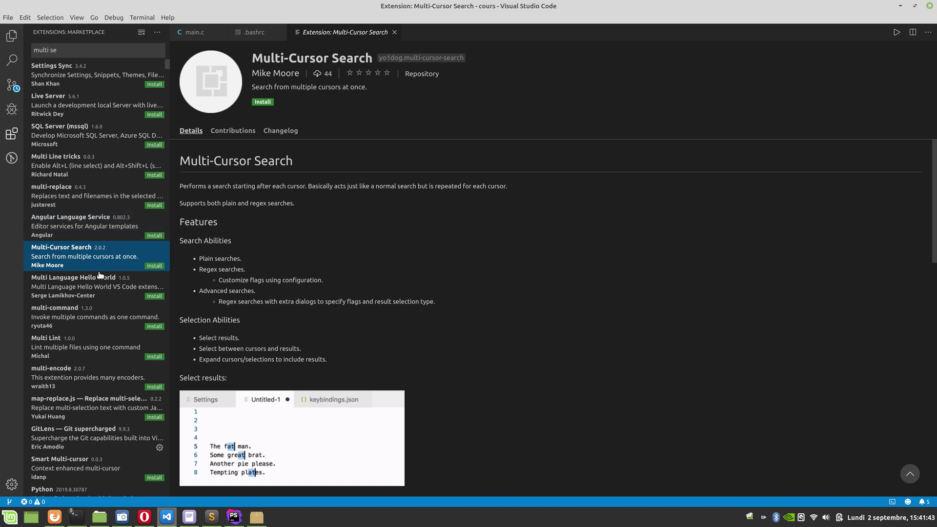
{"action": "left_click", "coordinate": [155, 266]}
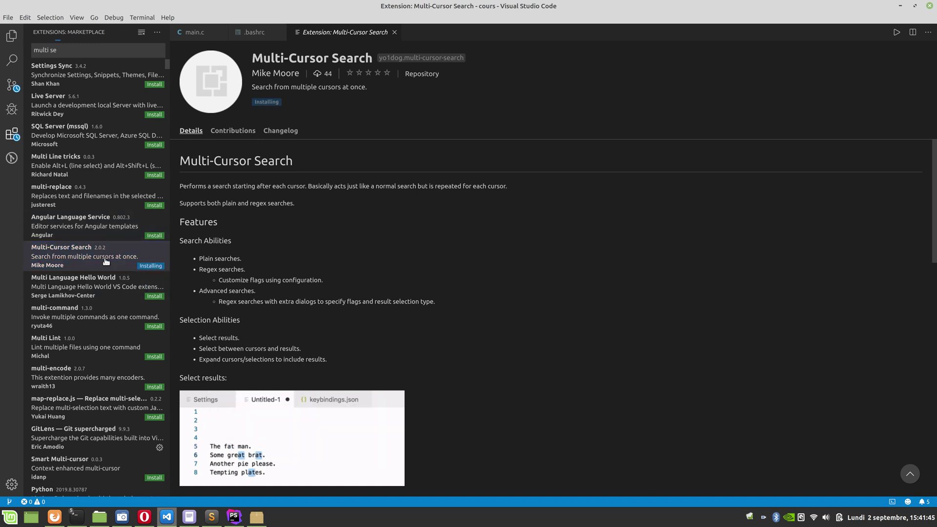
- Review the multi-command extension, search the extensions for "multi cursor" and install Smart Multi-cursor
{"action": "left_click", "coordinate": [69, 313]}
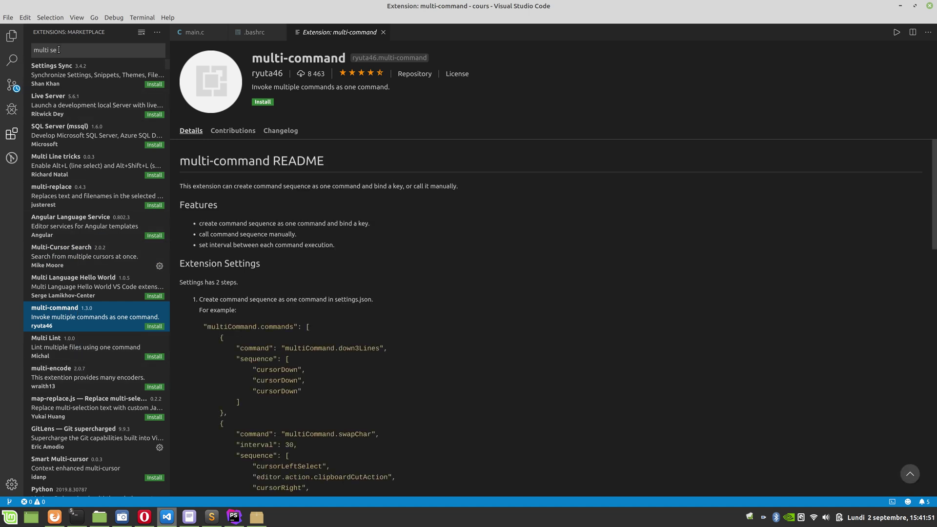
{"action": "left_click_drag", "start_coordinate": [58, 49], "coordinate": [52, 52]}
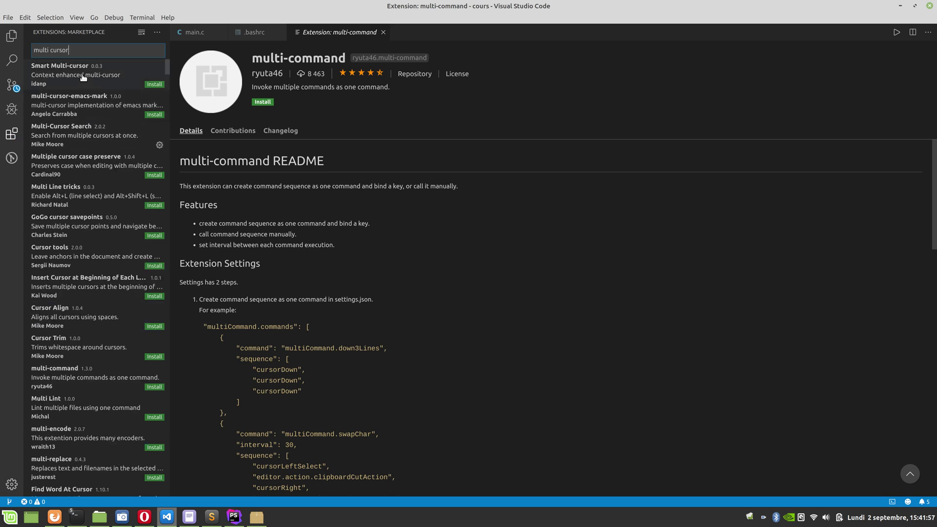
{"action": "left_click", "coordinate": [83, 77]}
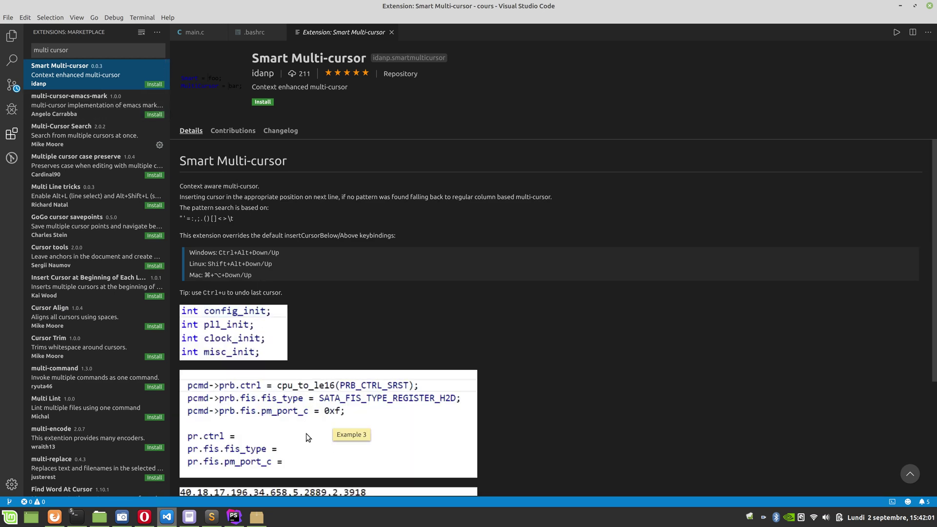
{"action": "left_click", "coordinate": [151, 84]}
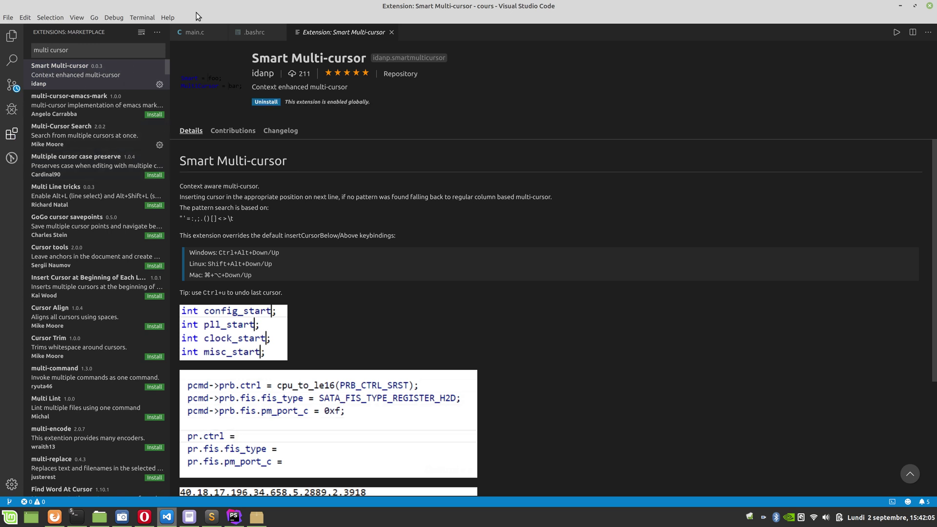
- Clear the extension search and show the file explorer of the cours folder
{"action": "key", "text": "ctrl+shift+x"}
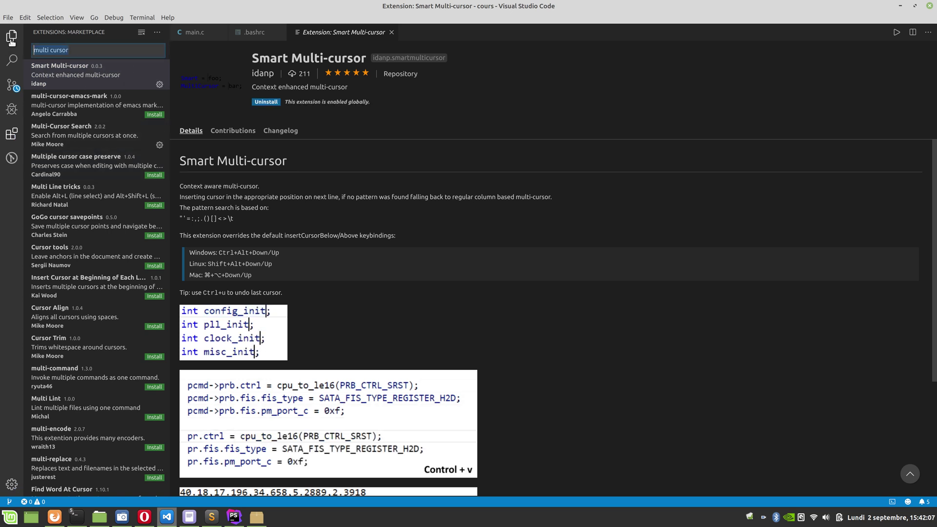
{"action": "key", "text": "BackSpace"}
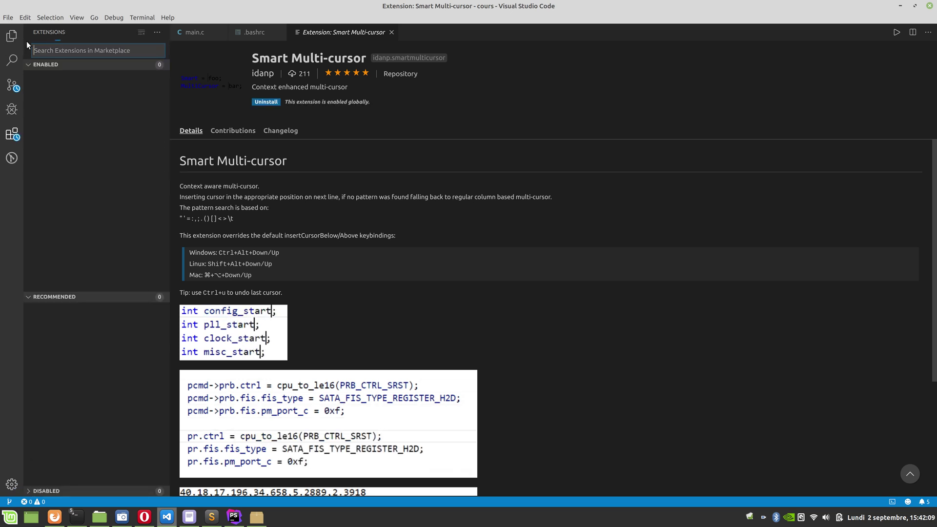
{"action": "left_click", "coordinate": [12, 36]}
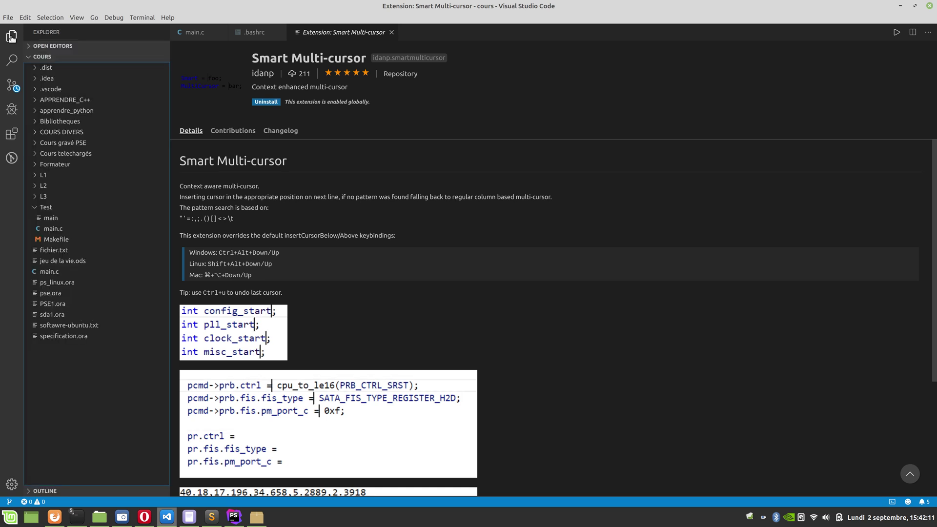
- Start installing the atom package, request to exit PhpStorm, and enter the account password to authorise the installation
{"action": "left_click", "coordinate": [252, 519]}
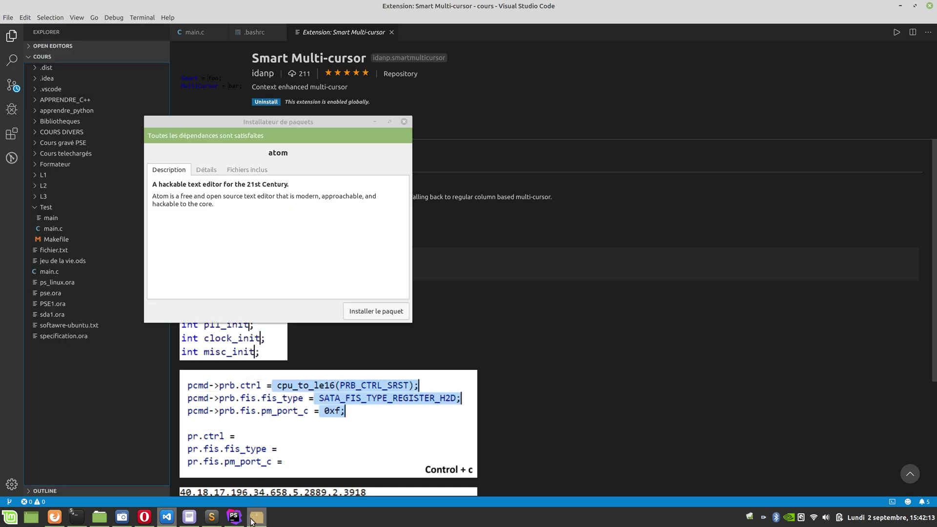
{"action": "left_click", "coordinate": [360, 313]}
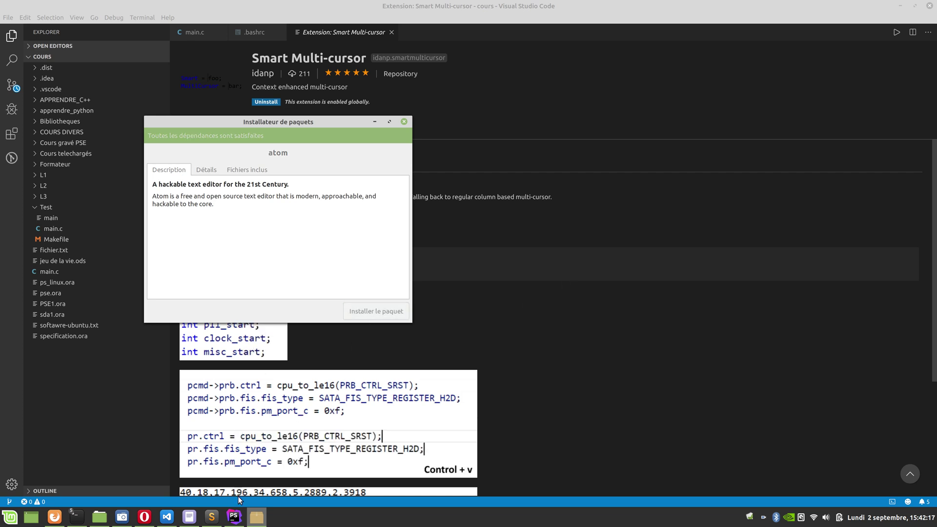
{"action": "left_click", "coordinate": [234, 517]}
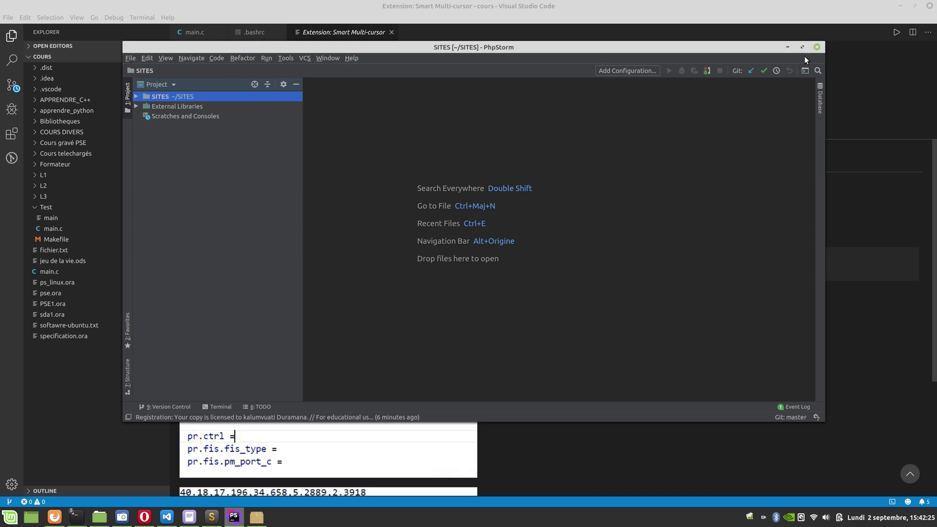
{"action": "left_click", "coordinate": [816, 49]}
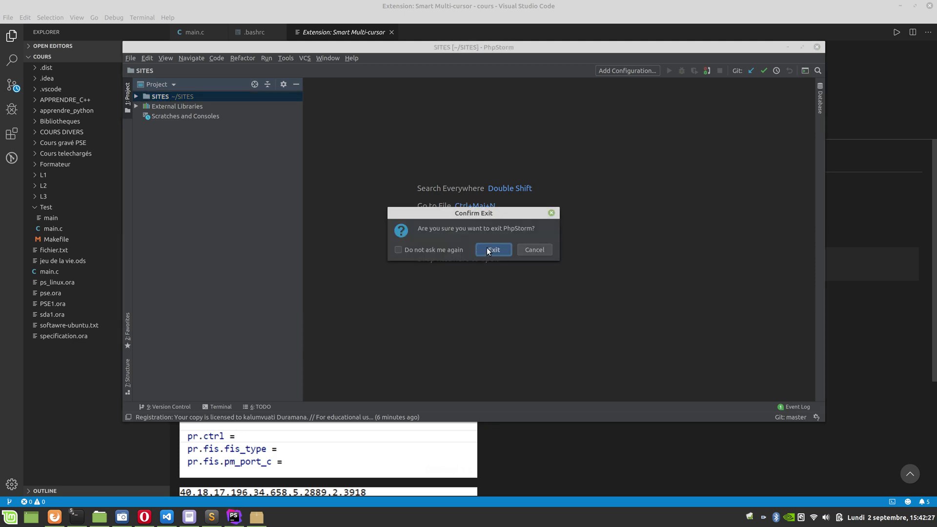
{"action": "left_click", "coordinate": [488, 247]}
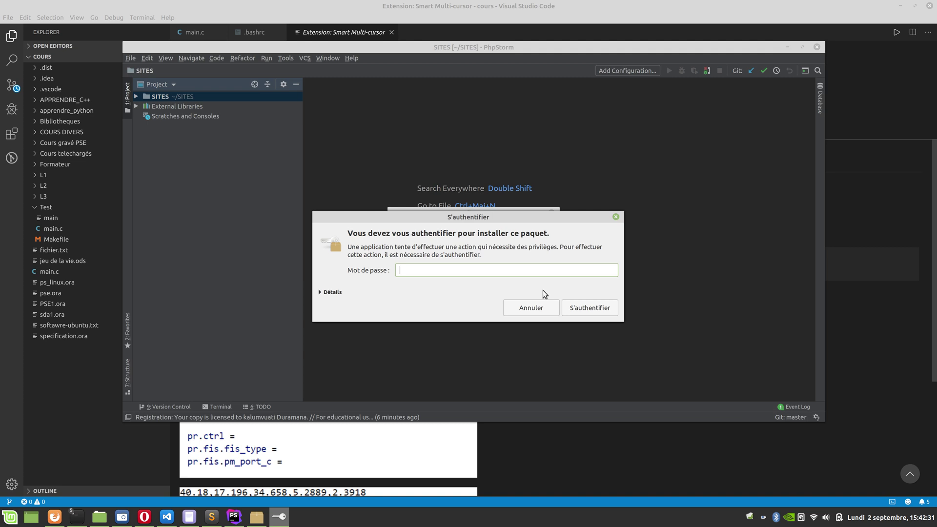
{"action": "type", "text": "••••"}
{"action": "key", "text": "Return"}
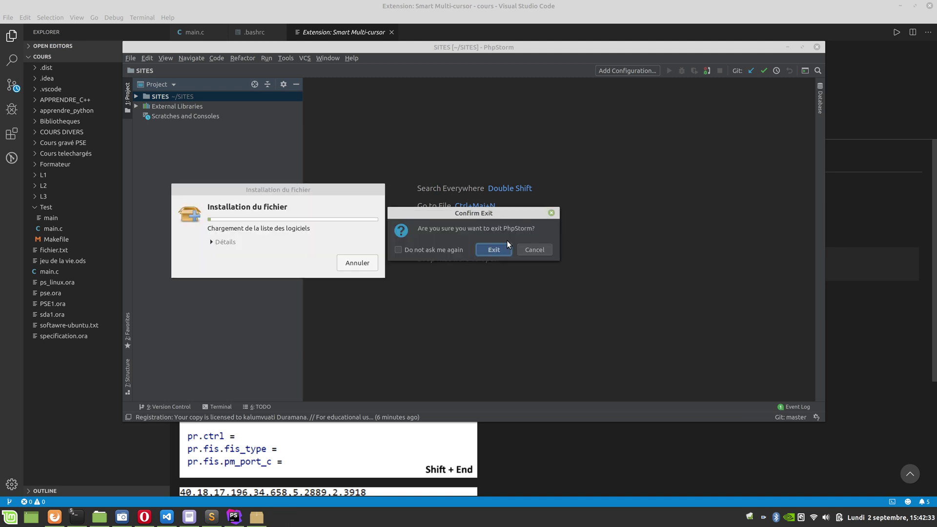
- Confirm exiting PhpStorm and close the Visual Studio Code window
{"action": "left_click", "coordinate": [497, 248]}
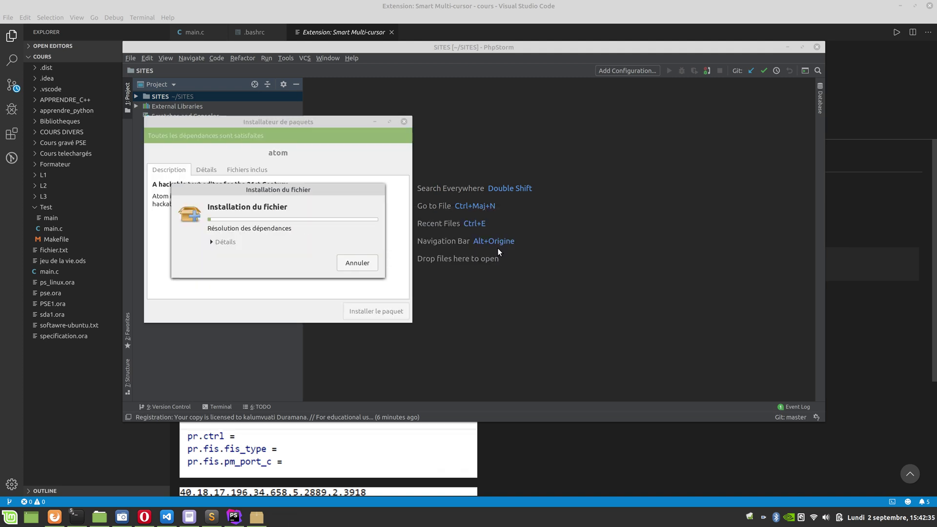
{"action": "left_click", "coordinate": [793, 11]}
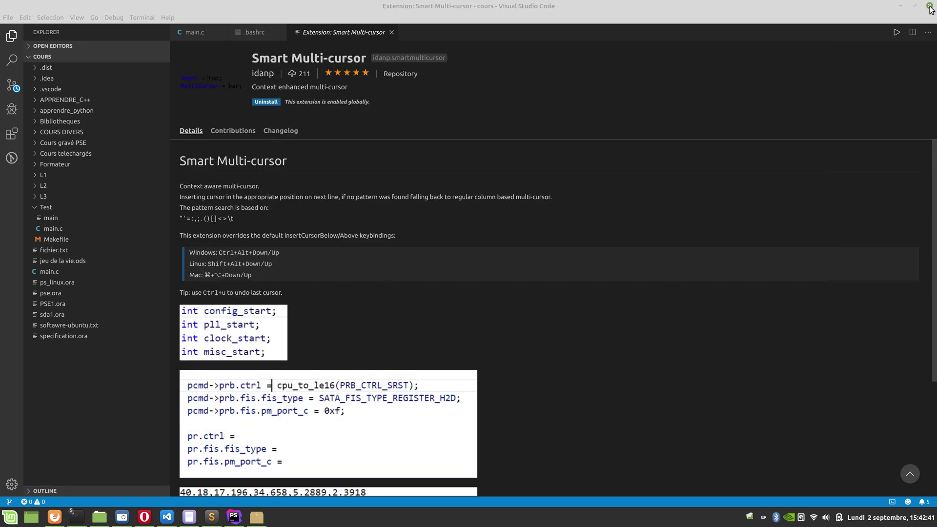
{"action": "left_click", "coordinate": [930, 7]}
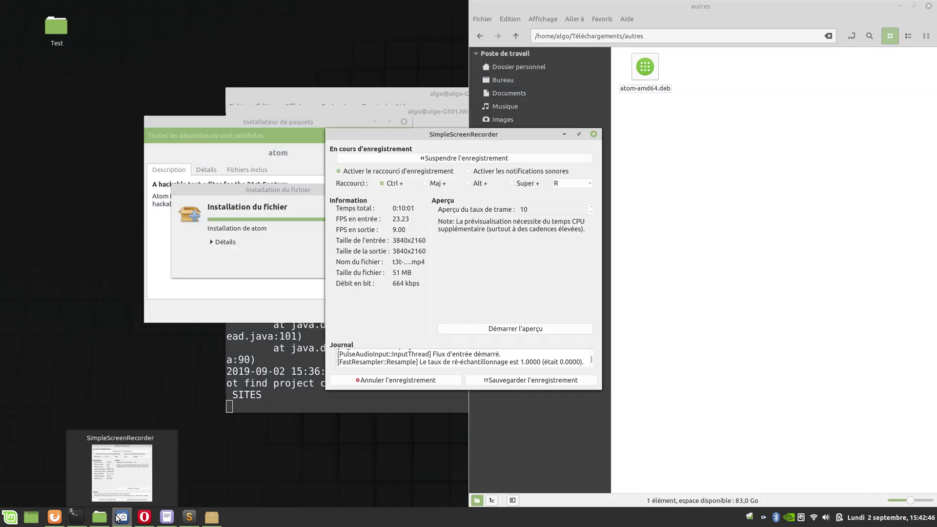
- Open a new terminal window, move it beside the file manager and go up to the Téléchargements folder
{"action": "left_click", "coordinate": [120, 517]}
{"action": "left_click", "coordinate": [120, 517]}
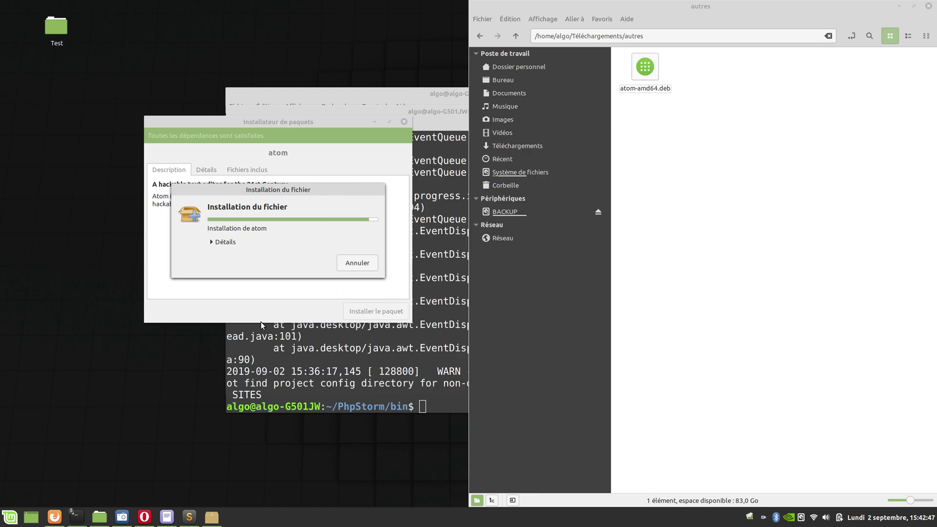
{"action": "key", "text": "ctrl+alt+t"}
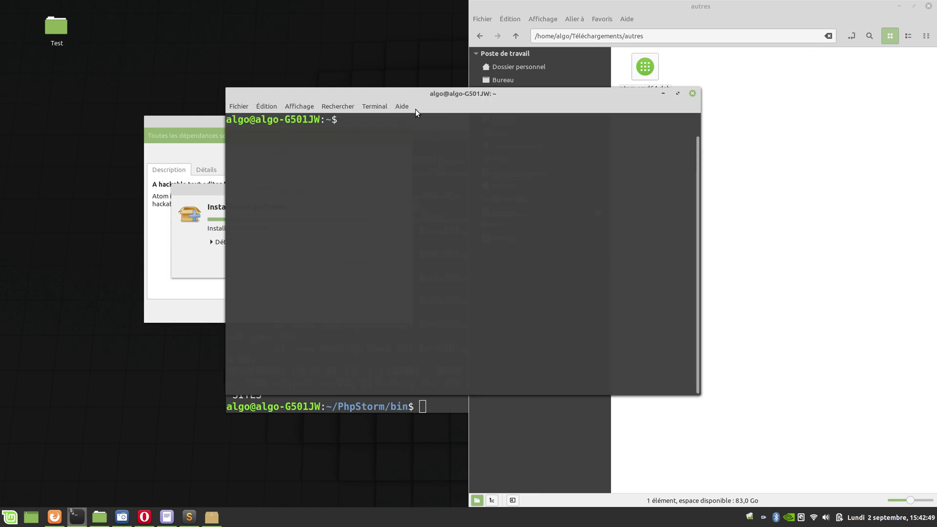
{"action": "left_click_drag", "start_coordinate": [411, 97], "coordinate": [293, 91]}
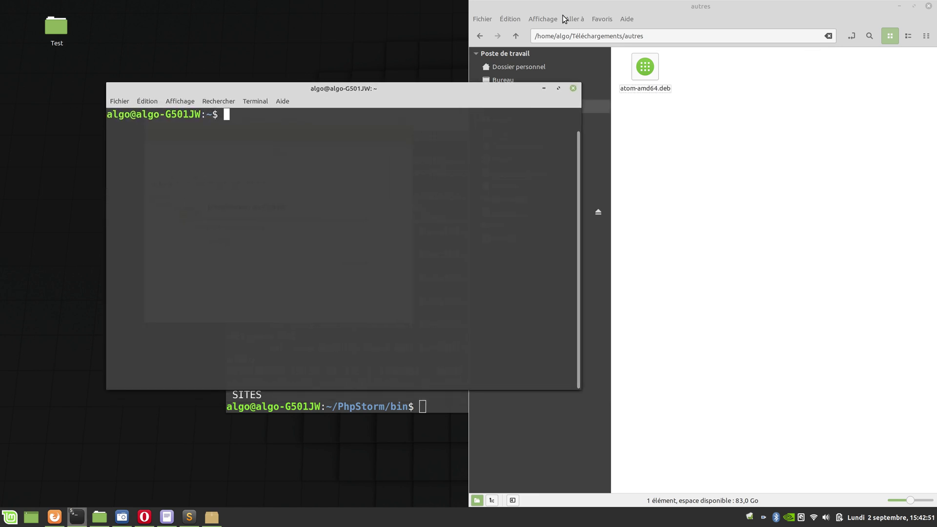
{"action": "left_click", "coordinate": [517, 36]}
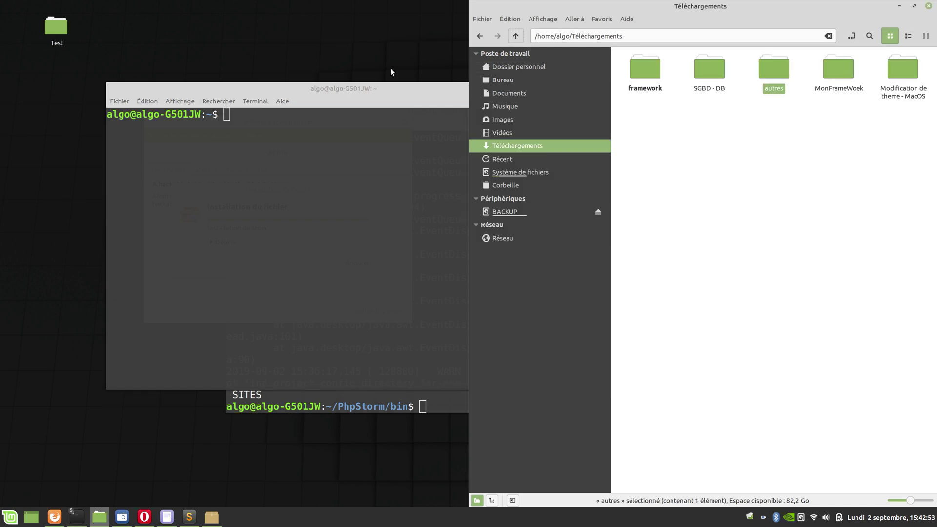
{"action": "left_click_drag", "start_coordinate": [359, 89], "coordinate": [292, 82]}
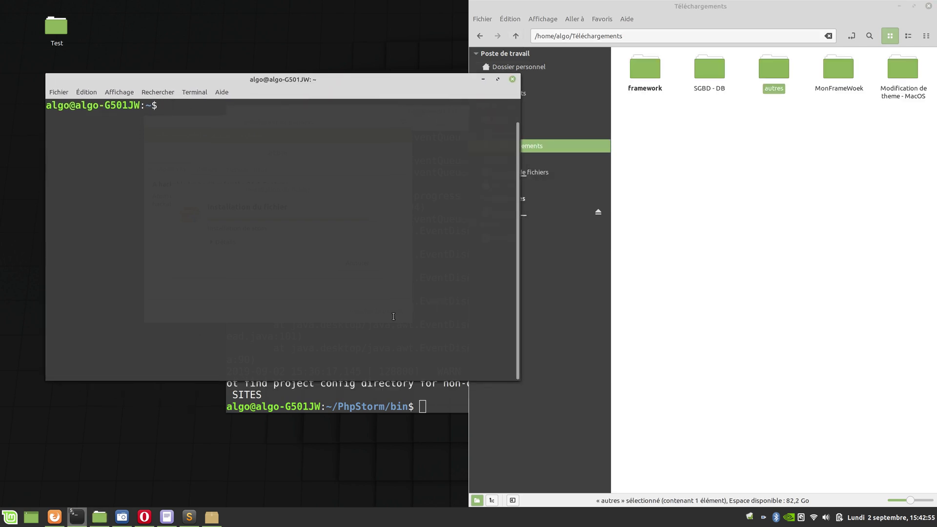
- Switch to Opera, show the downloaded xampp-linux-x64-7.3.8-2-installer.run in its SGBD - DB folder and open a terminal there
{"action": "left_click", "coordinate": [145, 519]}
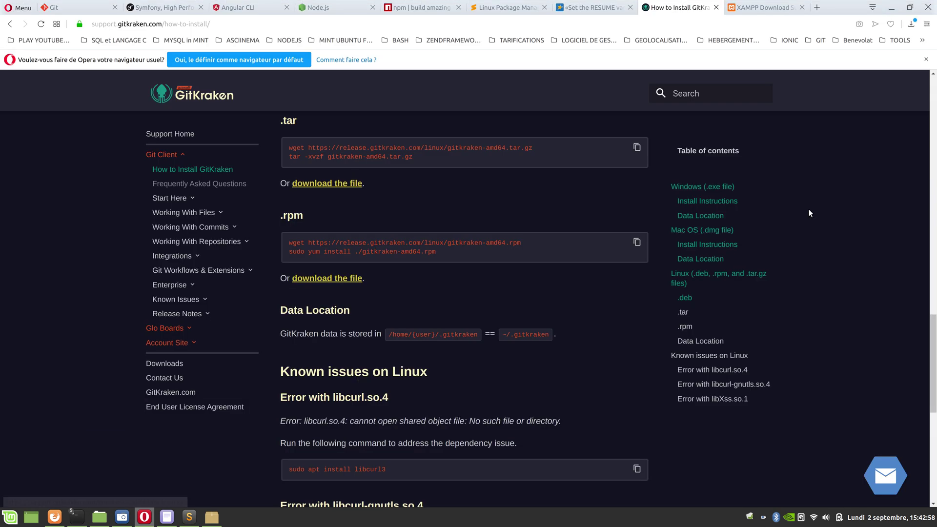
{"action": "left_click", "coordinate": [912, 25]}
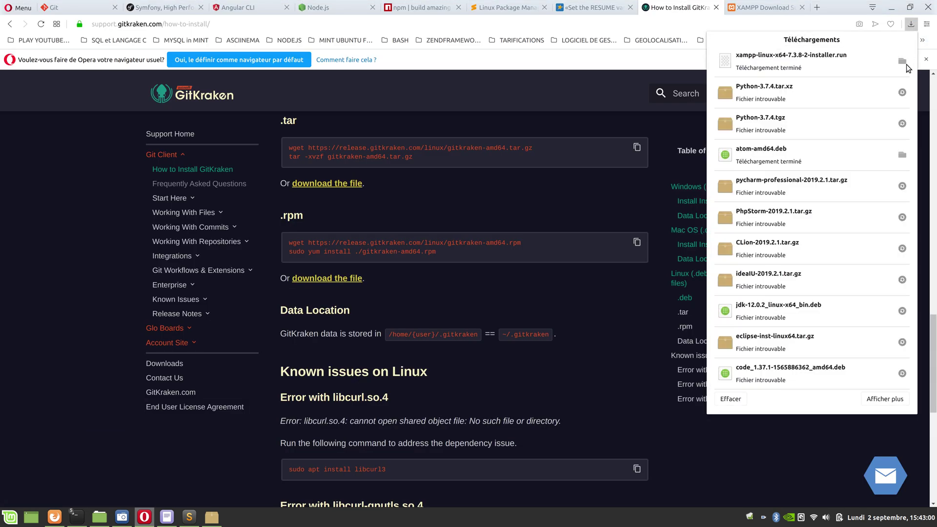
{"action": "left_click", "coordinate": [766, 72]}
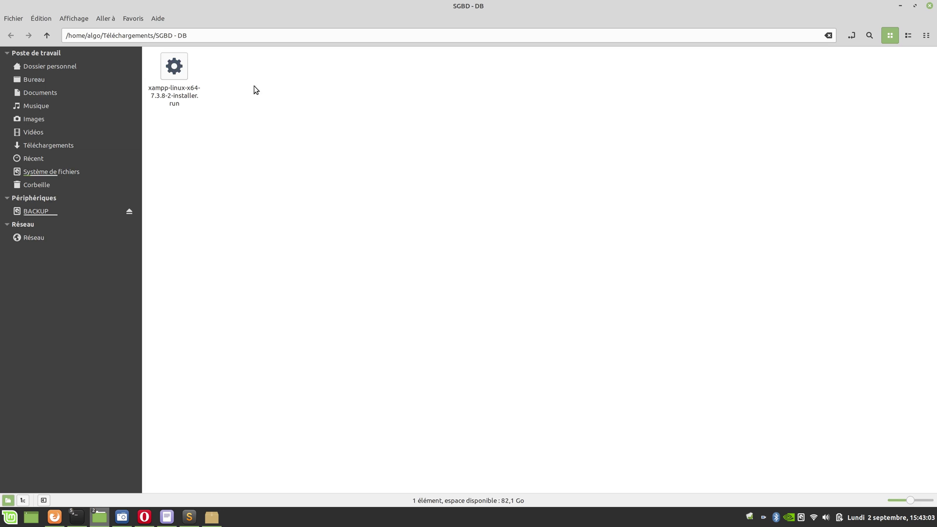
{"action": "right_click", "coordinate": [234, 112]}
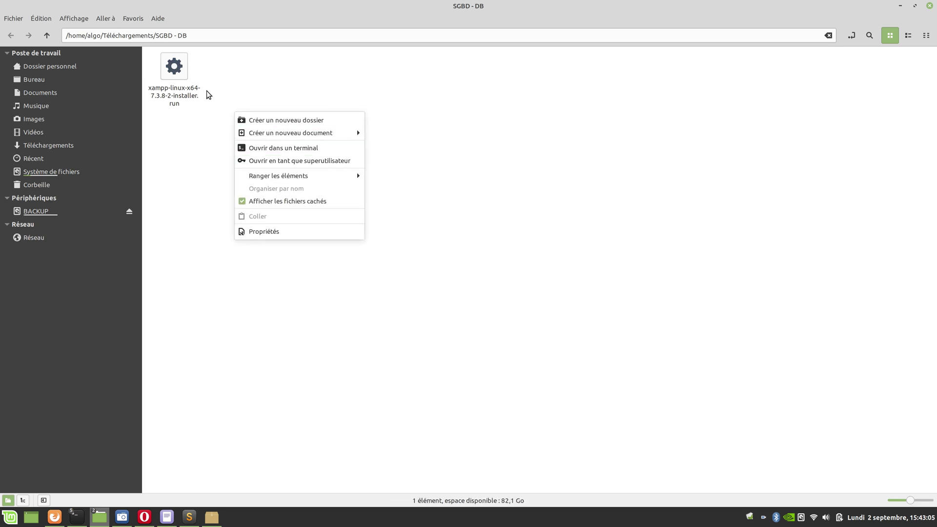
{"action": "left_click", "coordinate": [285, 148]}
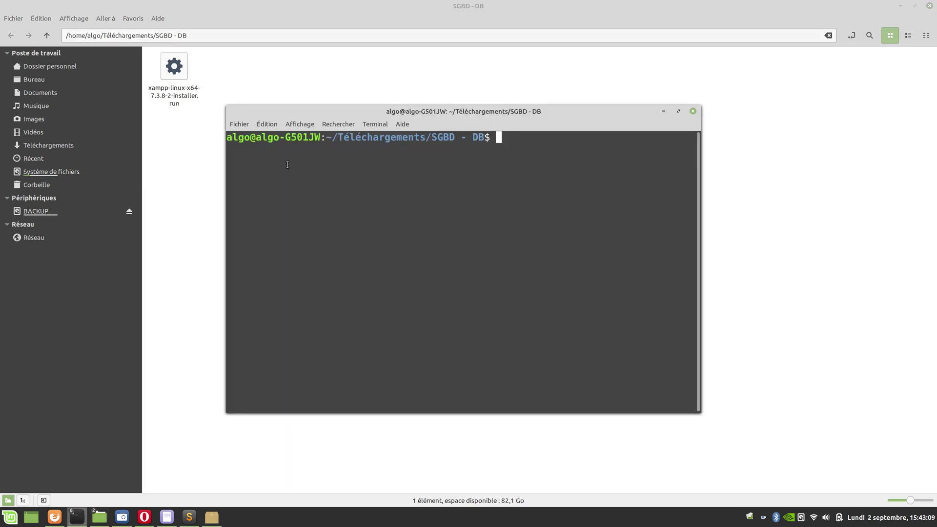
- List the SGBD - DB folder with ls and ls -la, and check the XAMPP installer's permissions
{"action": "type", "text": "ls"}
{"action": "key", "text": "Return"}
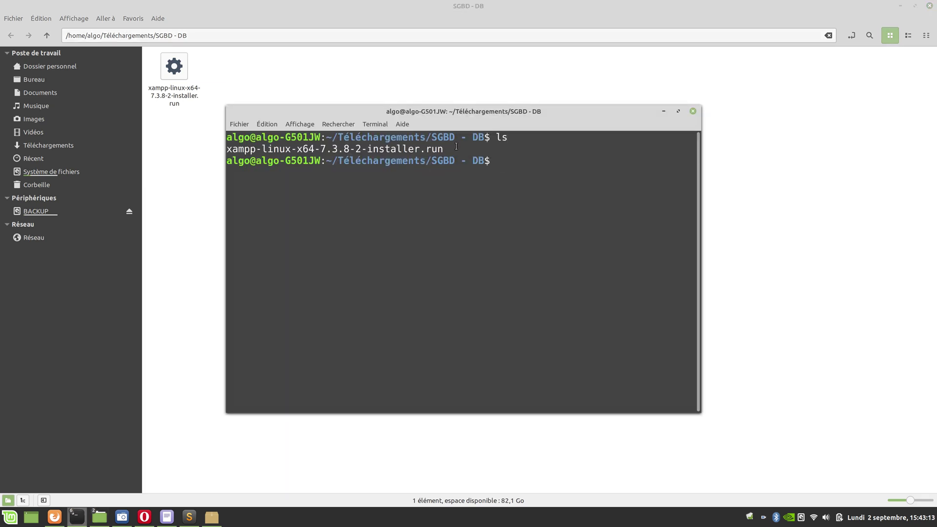
{"action": "type", "text": "ls -la"}
{"action": "key", "text": "Return"}
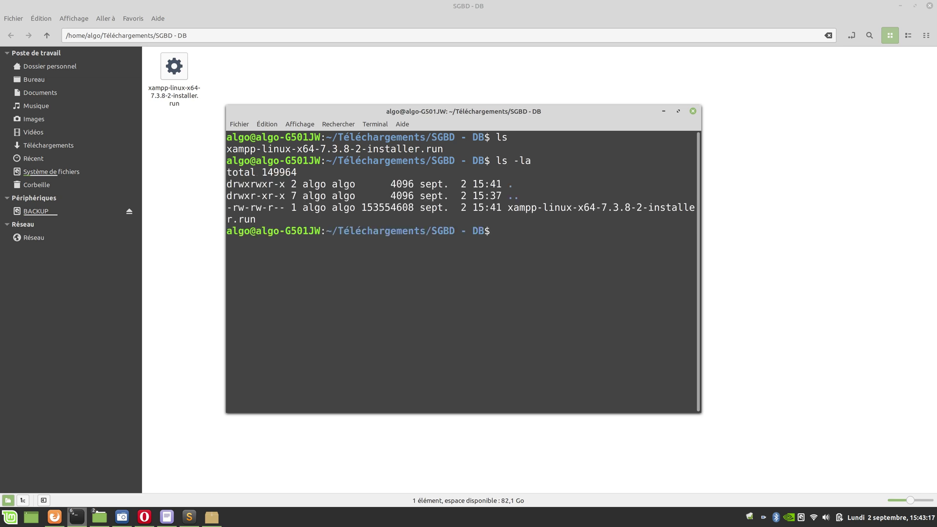
{"action": "double_click", "coordinate": [594, 208]}
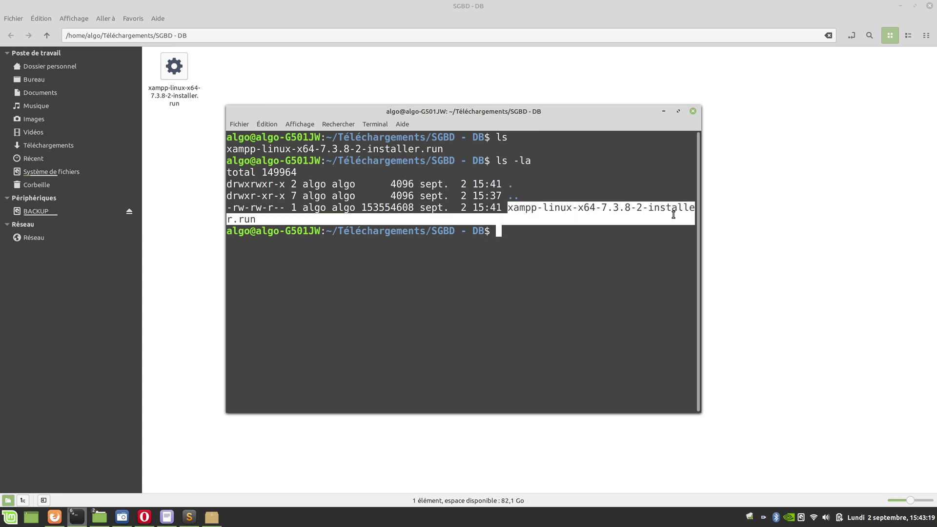
{"action": "left_click", "coordinate": [553, 246]}
- Make the XAMPP installer executable for its owner with chmod u+x xampp-linux-x64-7.3.8-2-installer.run
{"action": "type", "text": "chmod "}
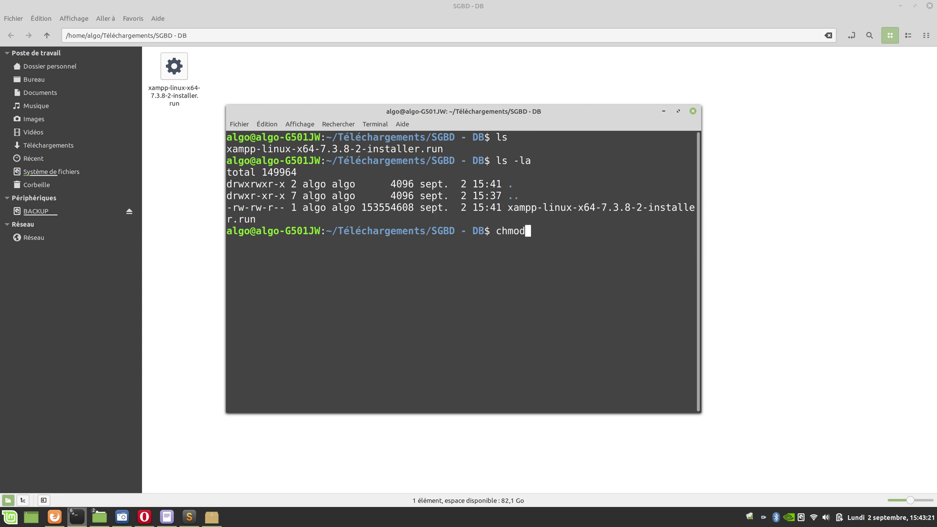
{"action": "type", "text": "ua"}
{"action": "type", "text": "+x"}
{"action": "type", "text": "xa"}
{"action": "key", "text": "Tab"}
{"action": "key", "text": "Return"}
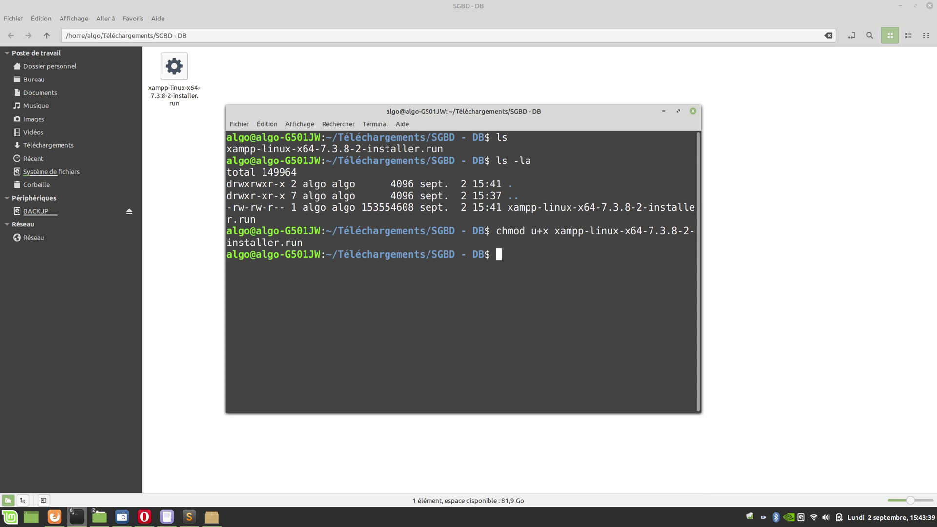
- List the folder again with ls -la to check the installer's new permissions
{"action": "type", "text": "ls -la"}
{"action": "key", "text": "Return"}
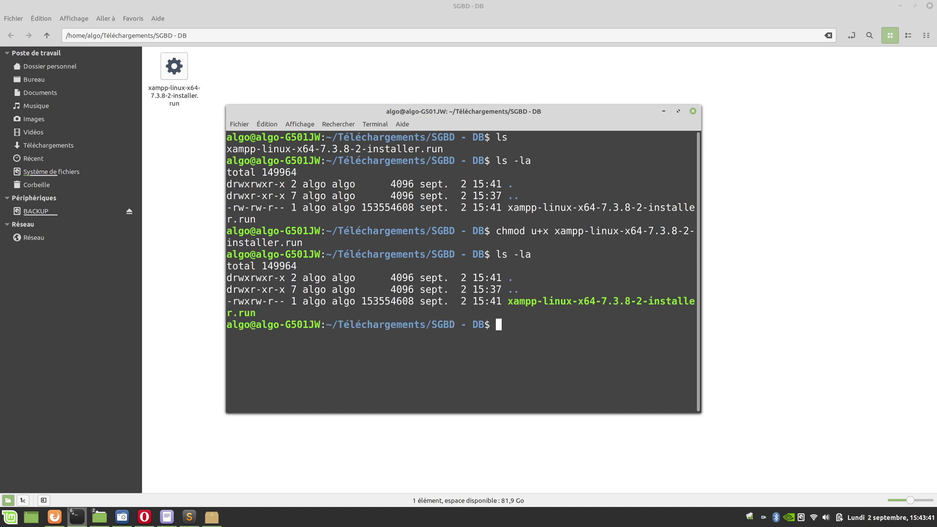
{"action": "left_click_drag", "start_coordinate": [508, 303], "coordinate": [597, 303]}
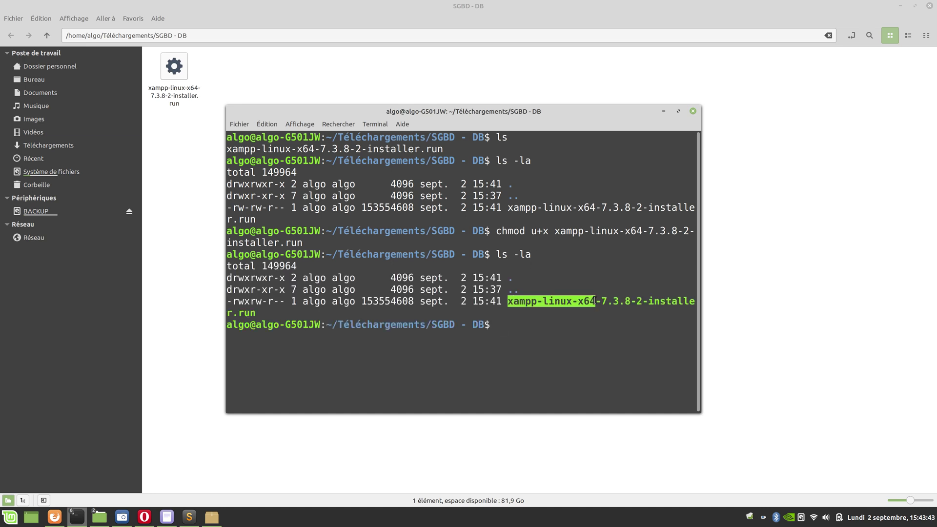
{"action": "left_click", "coordinate": [571, 323]}
- Run sudo ./xampp-linux-x64-7.3.8-2-installer.run and enter the account password
{"action": "type", "text": "su"}
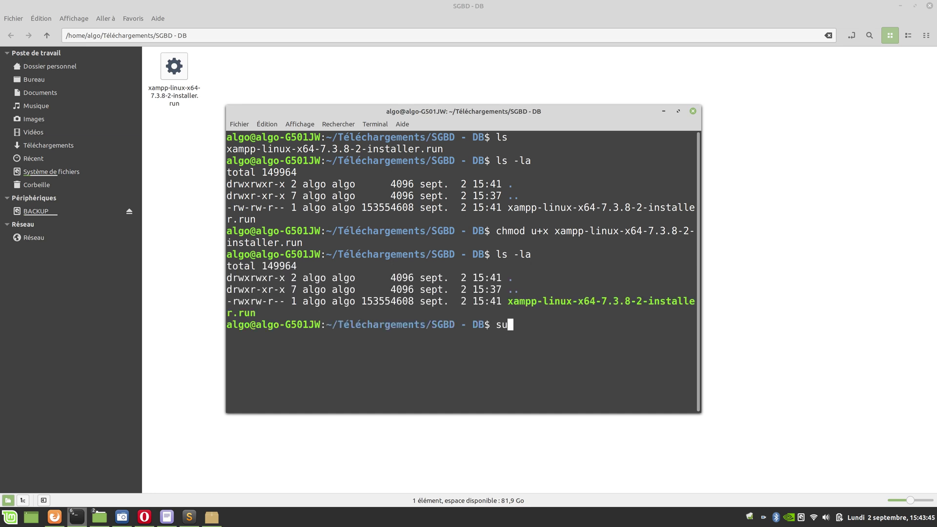
{"action": "type", "text": "do ./x"}
{"action": "key", "text": "Tab"}
{"action": "key", "text": "Return"}
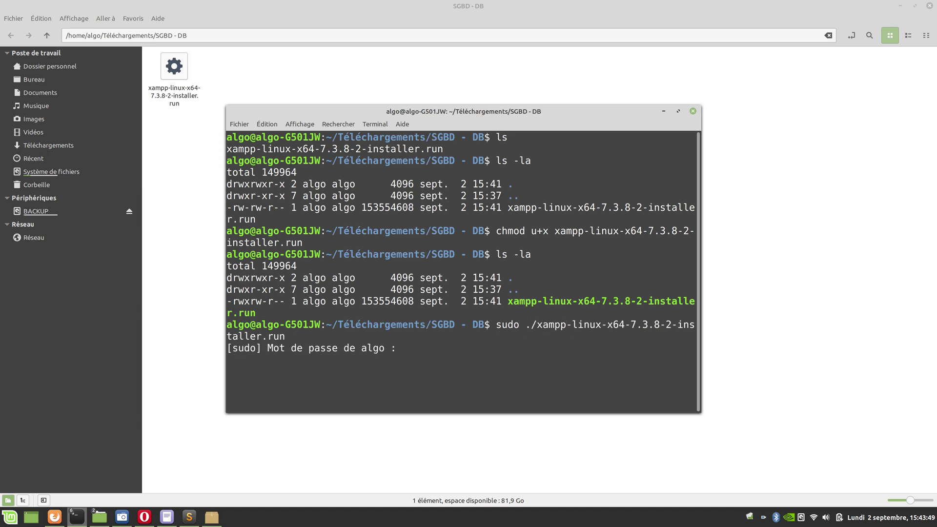
{"action": "type", "text": "***"}
{"action": "key", "text": "Return"}
- Minimise the terminal and examine the contents of the /opt folder in the file system
{"action": "left_click", "coordinate": [664, 112]}
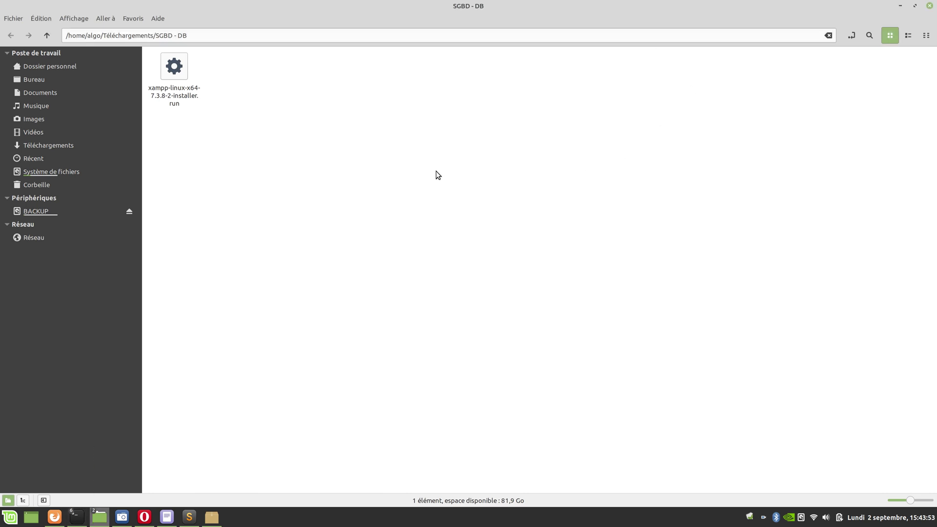
{"action": "left_click", "coordinate": [34, 171]}
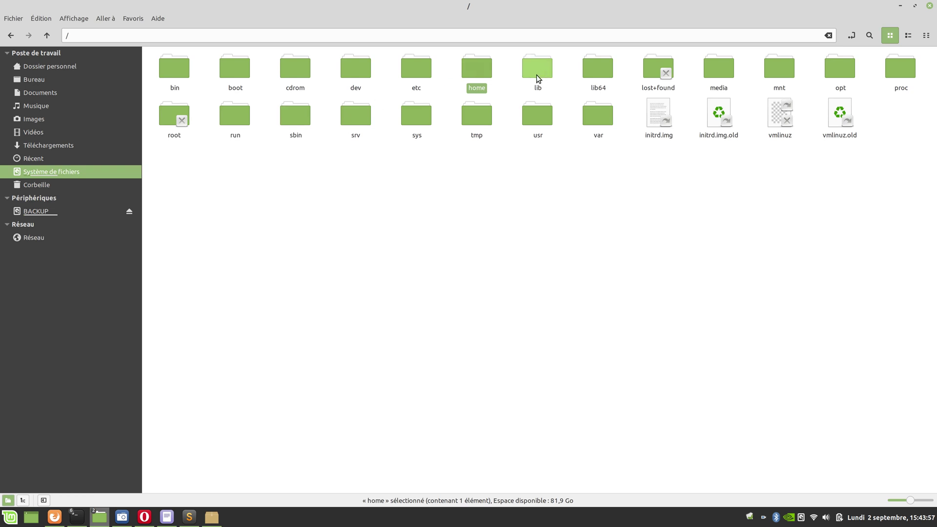
{"action": "double_click", "coordinate": [843, 69]}
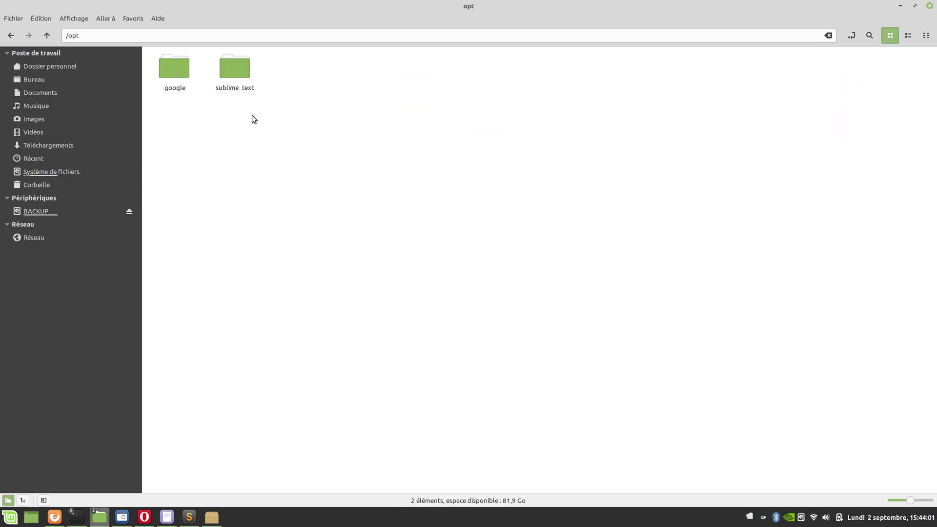
- Minimise the windows covering the XAMPP setup wizard, start the installation with its default options and minimise the wizard
{"action": "left_click", "coordinate": [902, 6]}
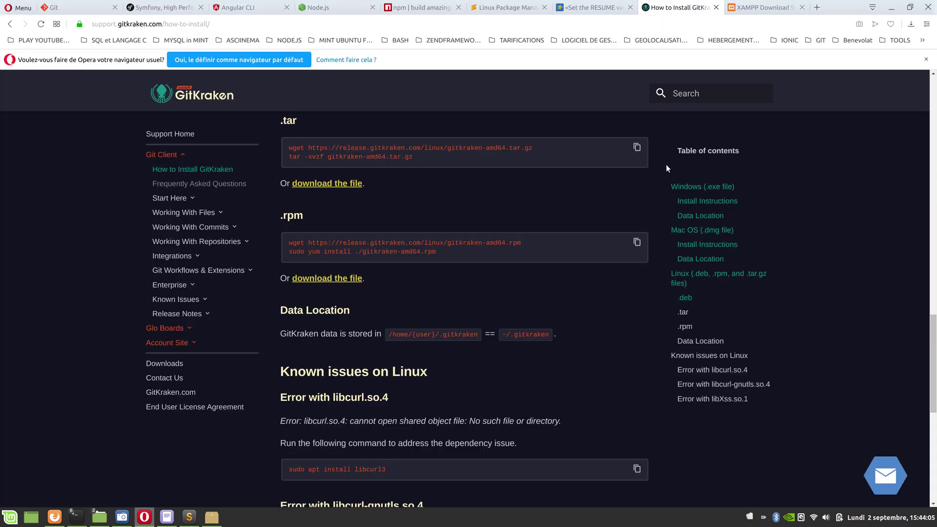
{"action": "left_click", "coordinate": [892, 8]}
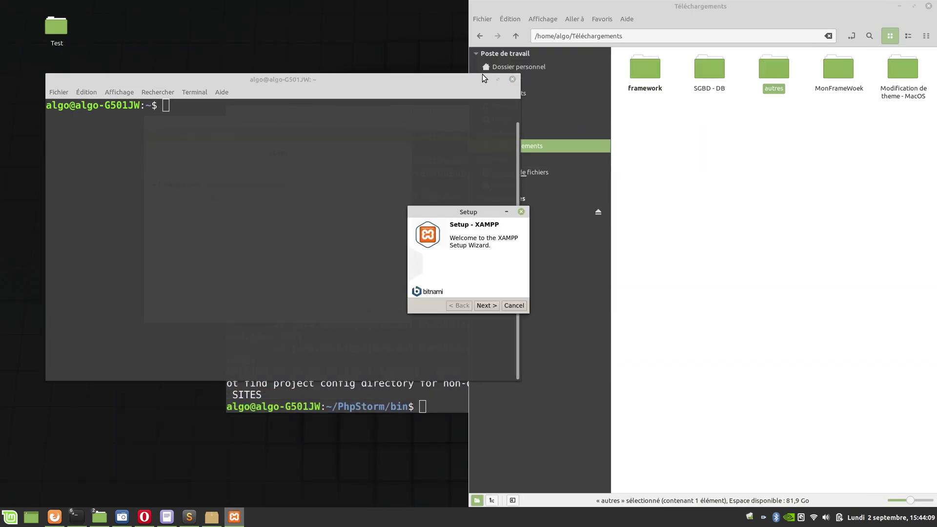
{"action": "left_click", "coordinate": [488, 309]}
{"action": "left_click", "coordinate": [485, 310]}
{"action": "left_click", "coordinate": [484, 309]}
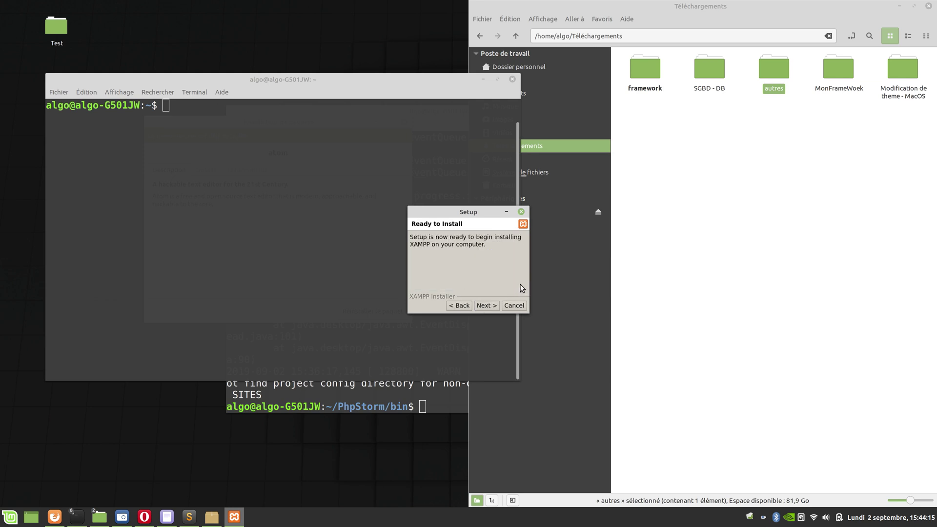
{"action": "left_click", "coordinate": [492, 308]}
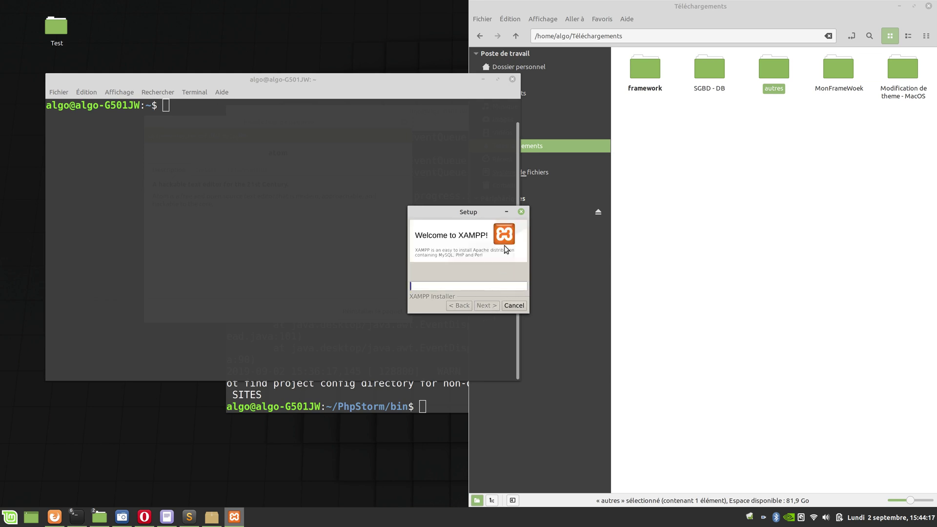
{"action": "left_click", "coordinate": [506, 212]}
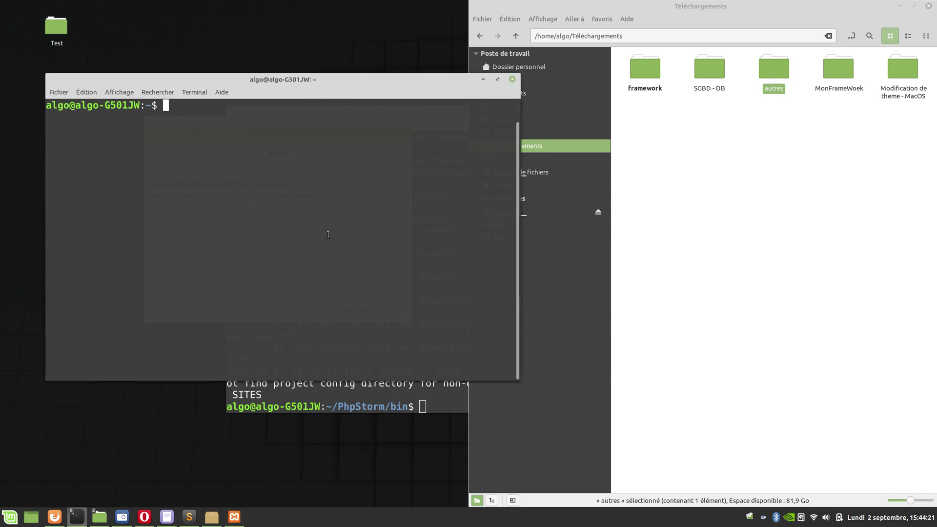
- Exit the terminal in the home folder and close the package installer window for atom
{"action": "type", "text": "exit"}
{"action": "key", "text": "Return"}
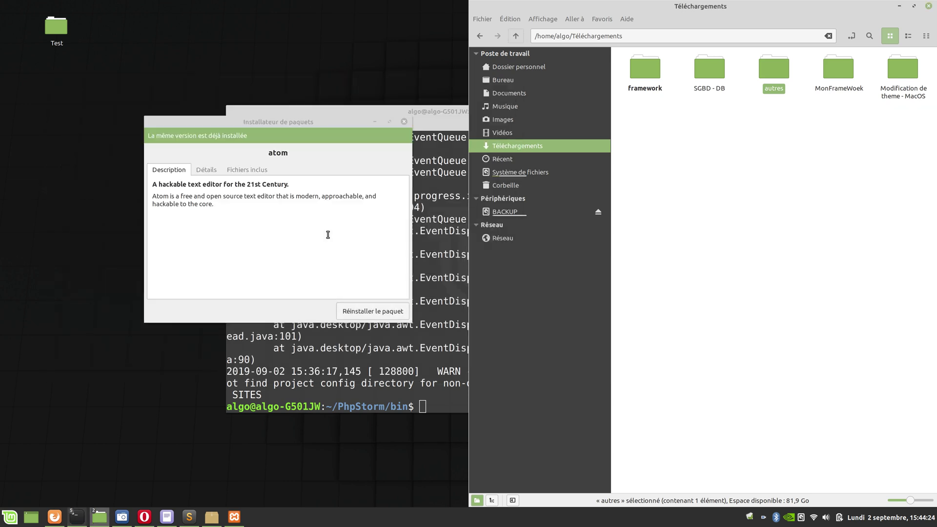
{"action": "left_click", "coordinate": [405, 122]}
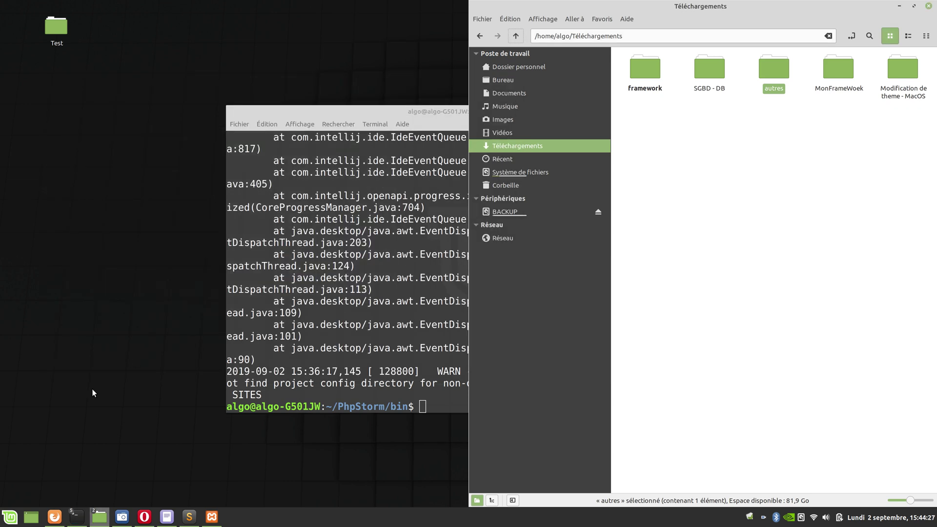
- Launch the Atom editor from the programming applications
{"action": "left_click", "coordinate": [10, 516]}
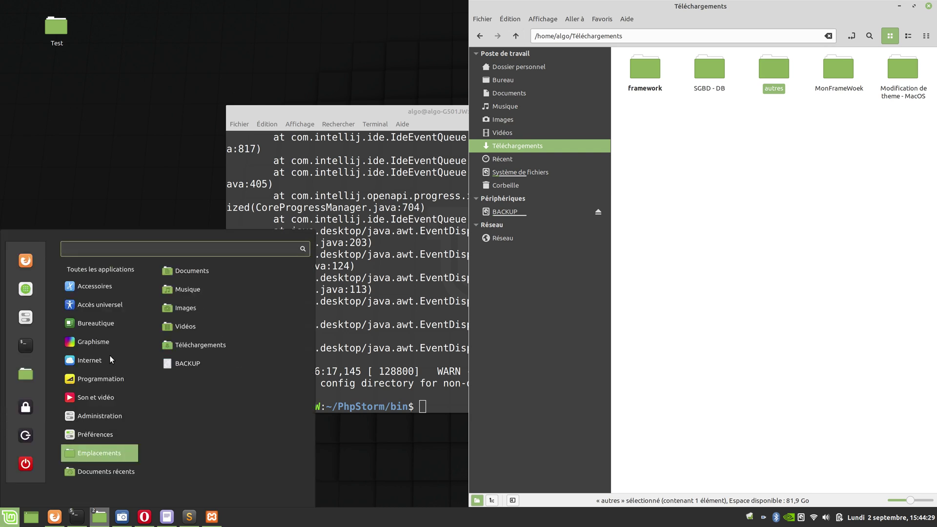
{"action": "mouse_move", "coordinate": [98, 378]}
{"action": "left_click", "coordinate": [200, 267]}
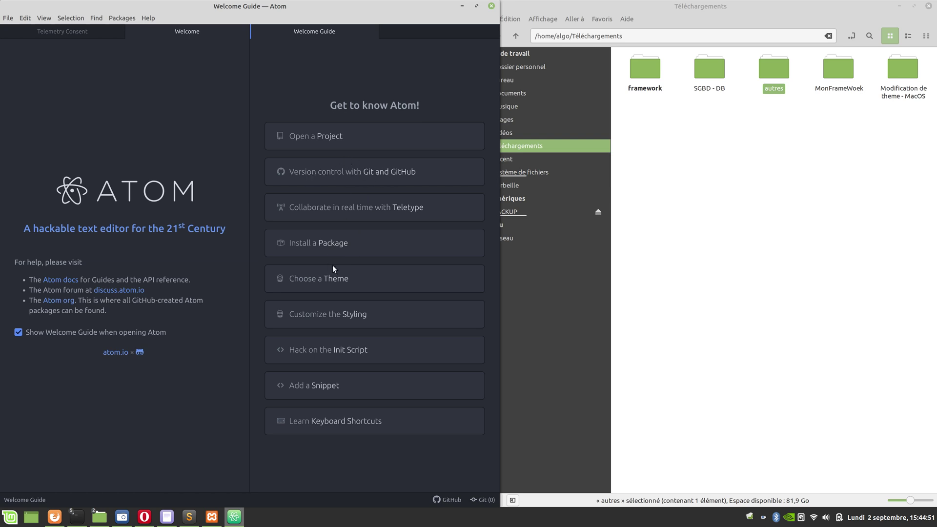
- Open Atom's package installer from the Welcome Guide, search for "html preview" and install atom-html-preview
{"action": "left_click", "coordinate": [335, 248]}
{"action": "left_click", "coordinate": [306, 346]}
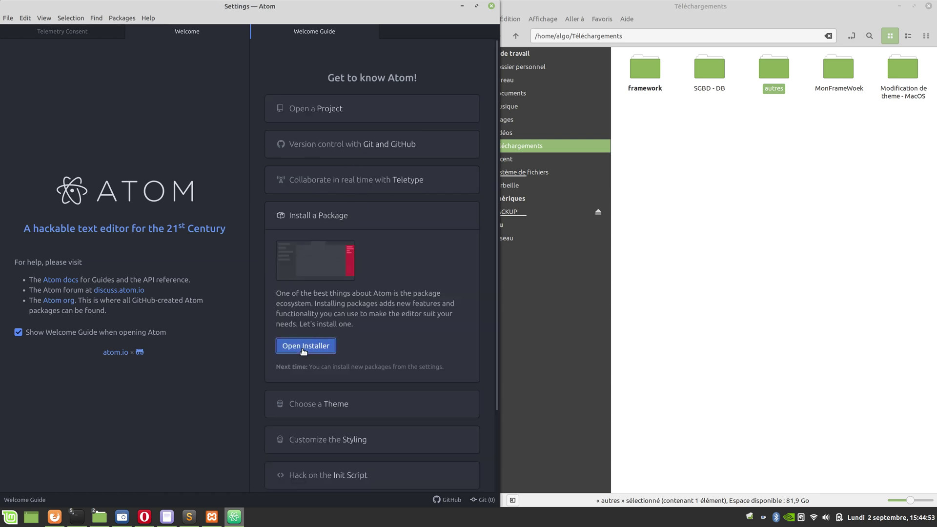
{"action": "type", "text": "htm"}
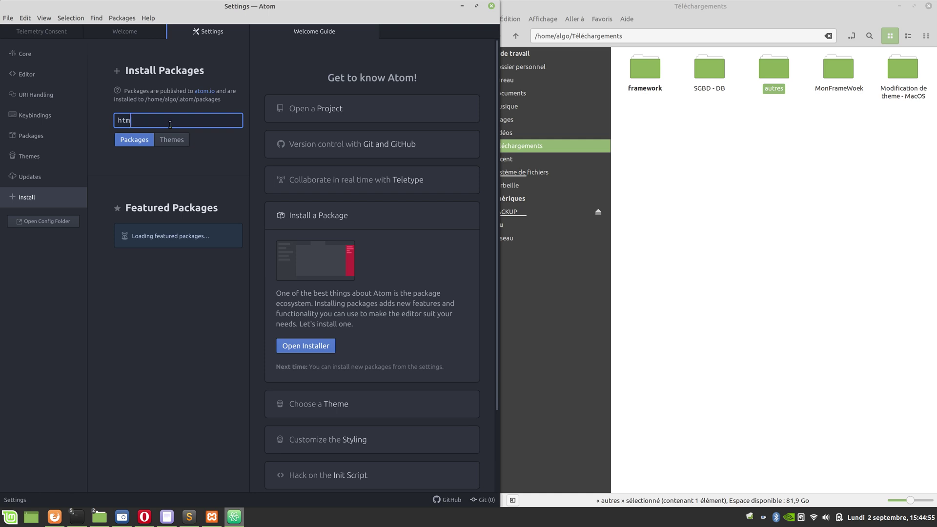
{"action": "type", "text": "l preview"}
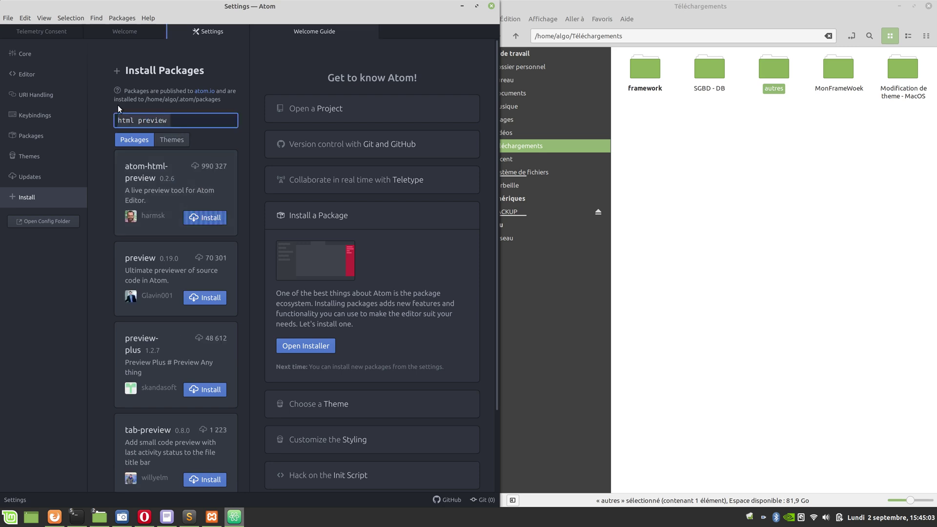
- Search Atom's packages for "markdown" and maximise the Atom window
{"action": "type", "text": "markdoqn"}
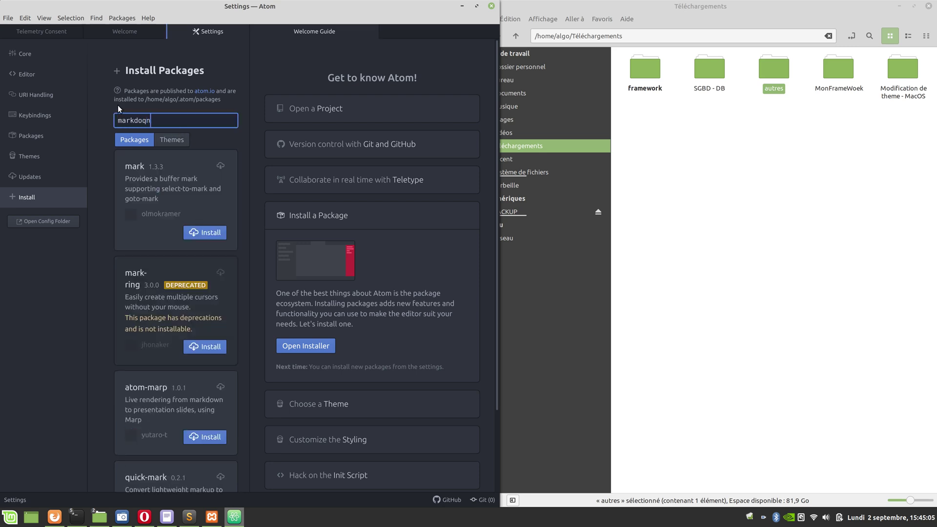
{"action": "key", "text": "BackSpace"}
{"action": "key", "text": "BackSpace"}
{"action": "type", "text": "wn"}
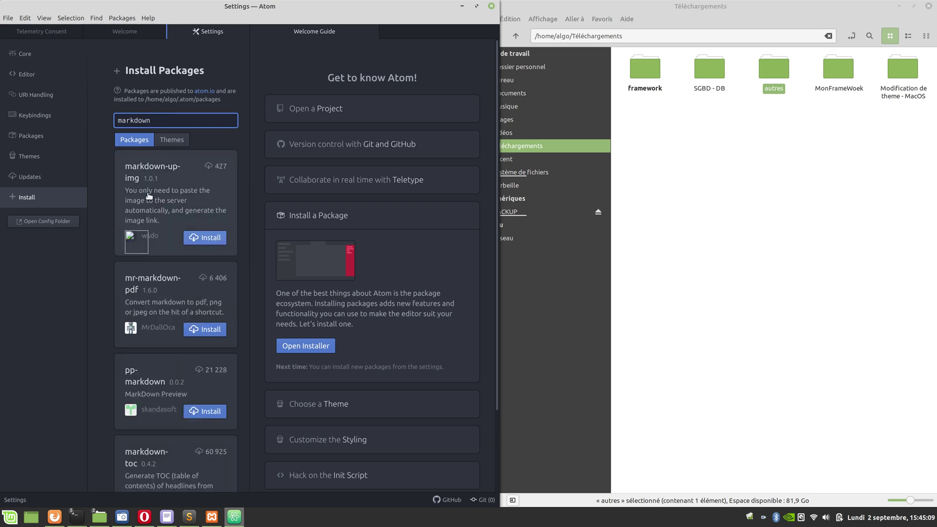
{"action": "left_click", "coordinate": [477, 6]}
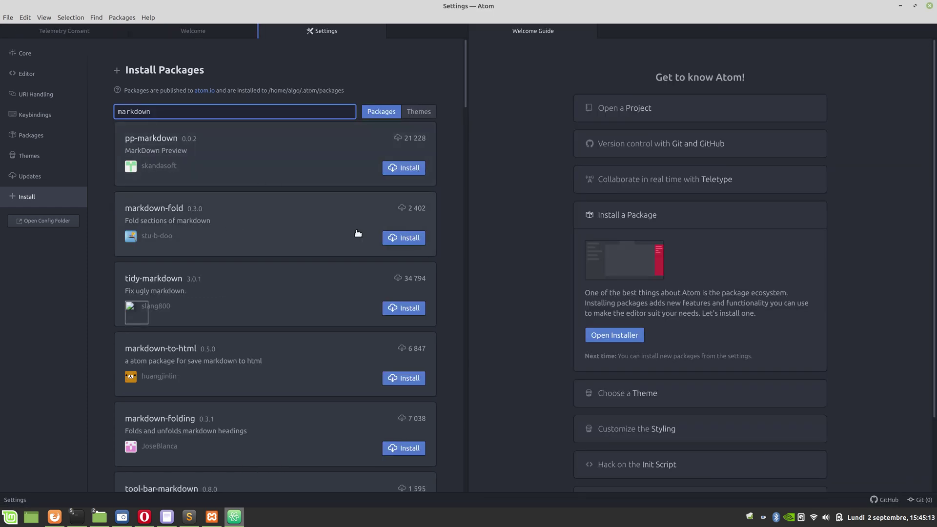
- Install the tool-bar-markdown-writer package from the markdown search results
{"action": "scroll", "coordinate": [176, 276], "scroll_direction": "down", "scroll_amount": 2}
{"action": "scroll", "coordinate": [182, 283], "scroll_direction": "down", "scroll_amount": 8}
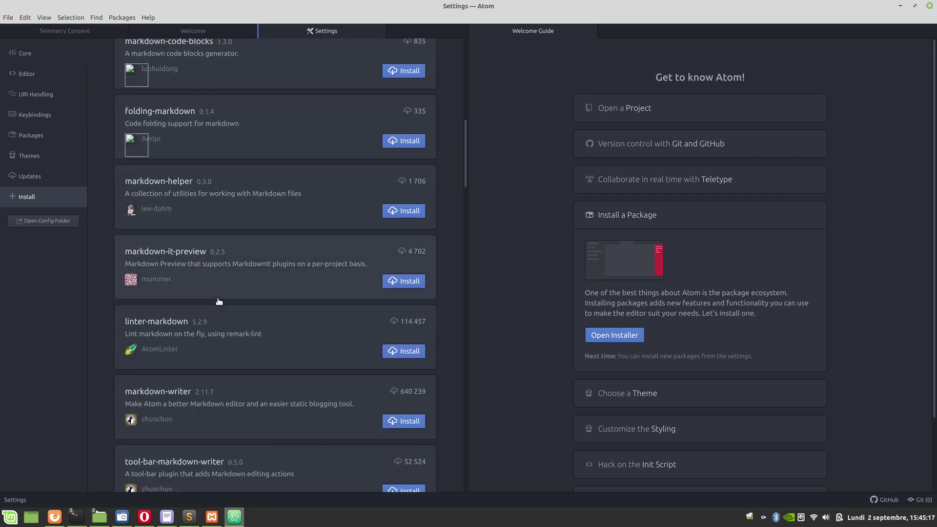
{"action": "scroll", "coordinate": [218, 293], "scroll_direction": "down", "scroll_amount": 4}
{"action": "scroll", "coordinate": [223, 261], "scroll_direction": "down", "scroll_amount": 2}
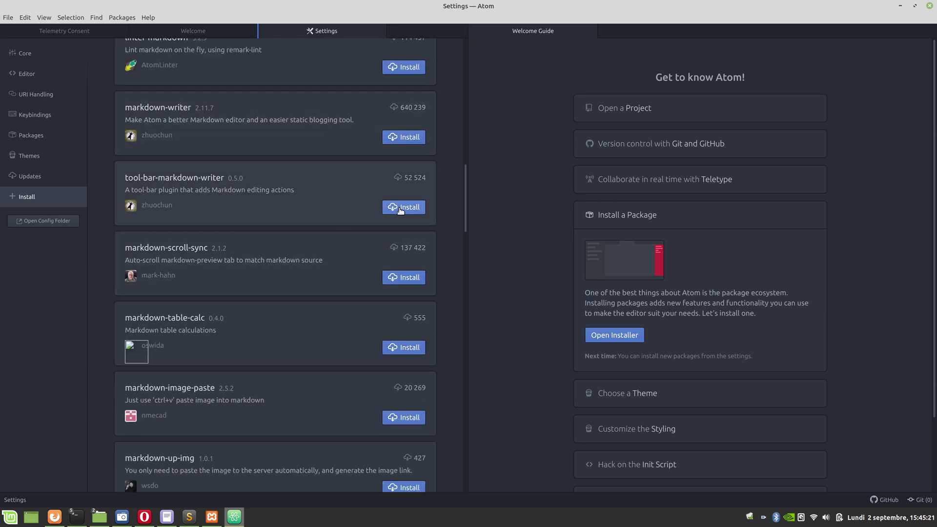
- Open the details page of the markdown-img-paste package and return to the package search results
{"action": "scroll", "coordinate": [348, 230], "scroll_direction": "down", "scroll_amount": 3}
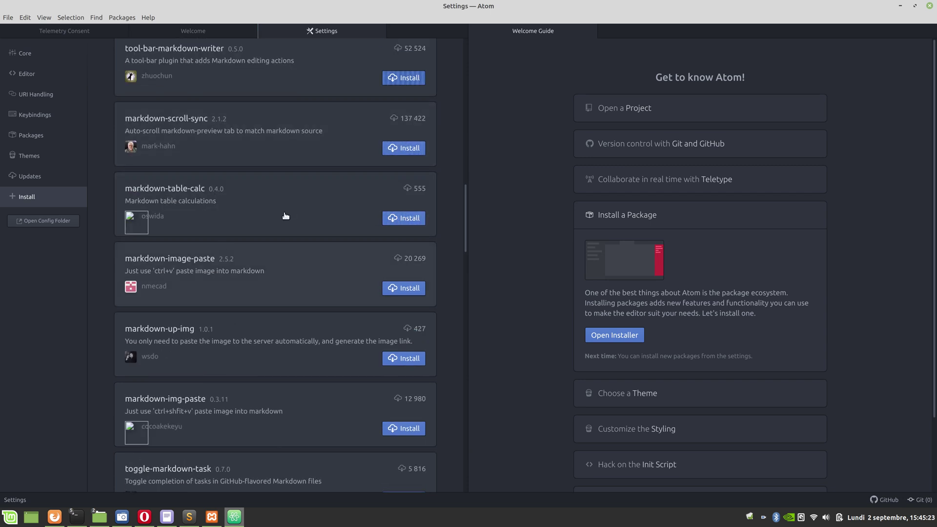
{"action": "scroll", "coordinate": [415, 293], "scroll_direction": "down", "scroll_amount": 2}
{"action": "left_click", "coordinate": [391, 291]}
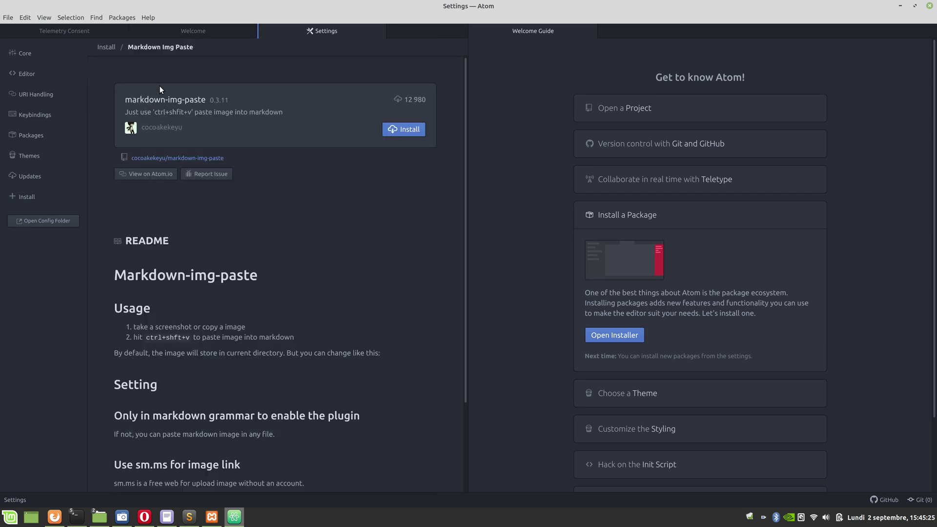
{"action": "left_click", "coordinate": [113, 47]}
- Install the markdown-writer package and accept installing tool-bar-markdown-writer's dependencies, tool-bar and markdown-writer
{"action": "scroll", "coordinate": [312, 298], "scroll_direction": "down", "scroll_amount": 7}
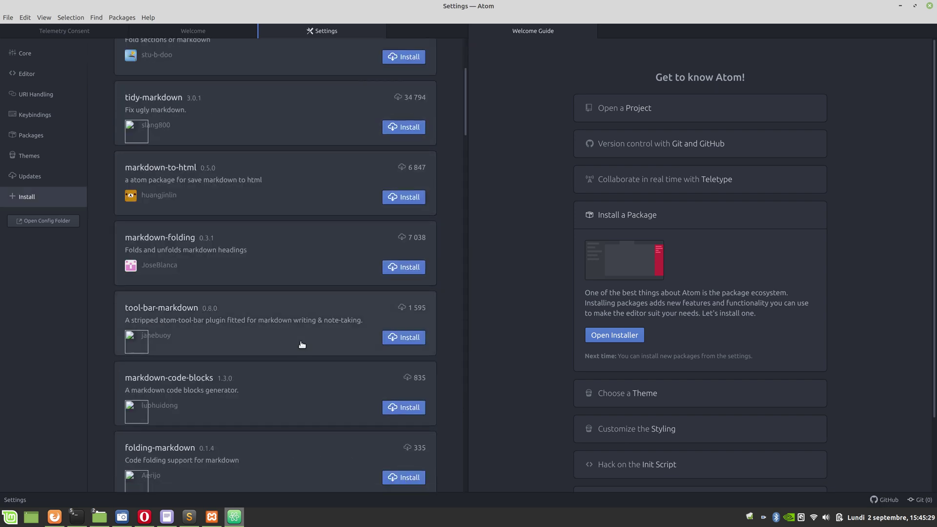
{"action": "scroll", "coordinate": [302, 349], "scroll_direction": "down", "scroll_amount": 11}
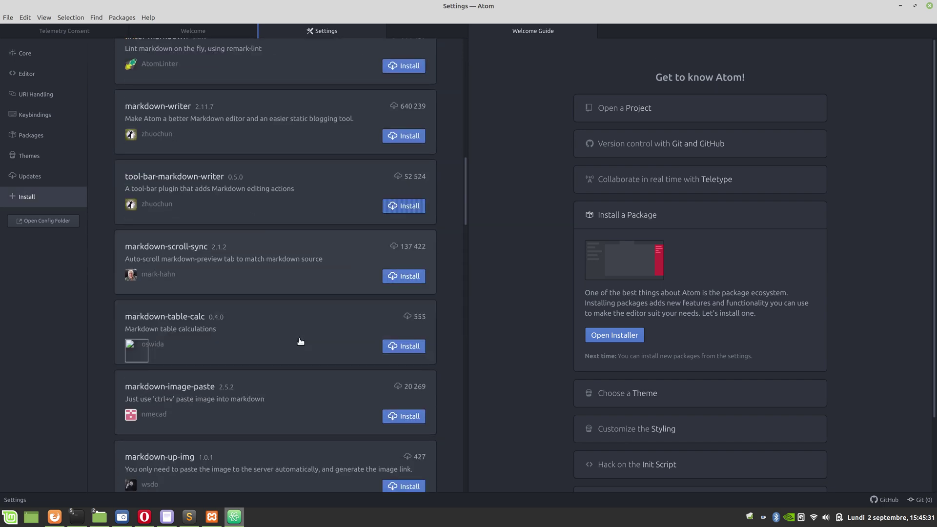
{"action": "scroll", "coordinate": [301, 340], "scroll_direction": "up", "scroll_amount": 2}
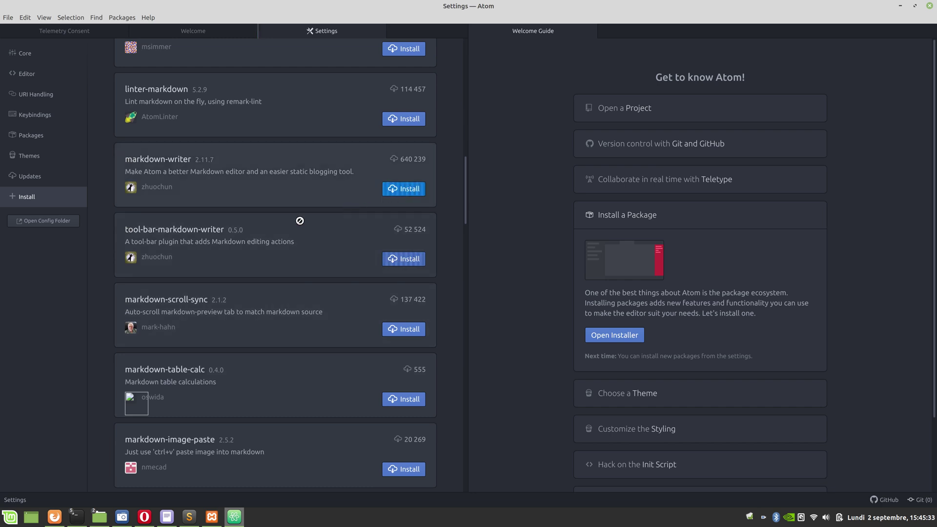
{"action": "scroll", "coordinate": [320, 283], "scroll_direction": "down", "scroll_amount": 5}
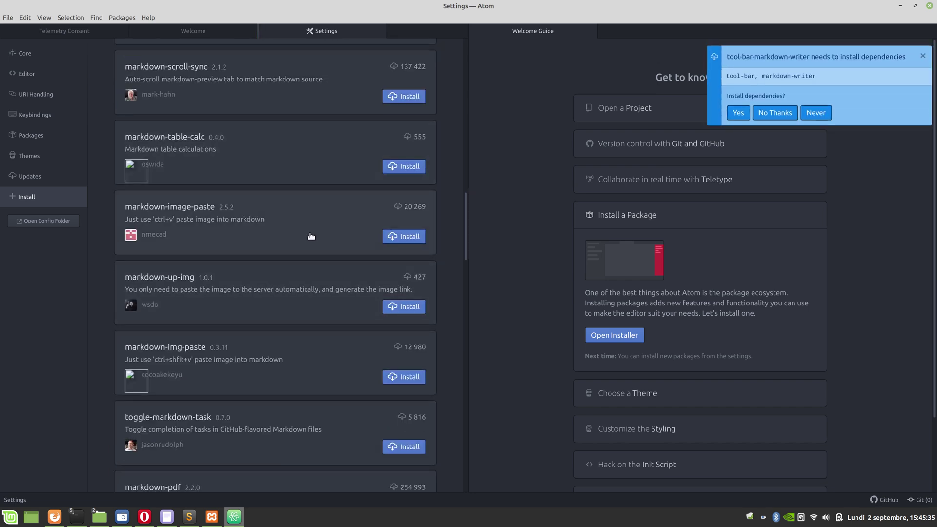
{"action": "left_click", "coordinate": [736, 113]}
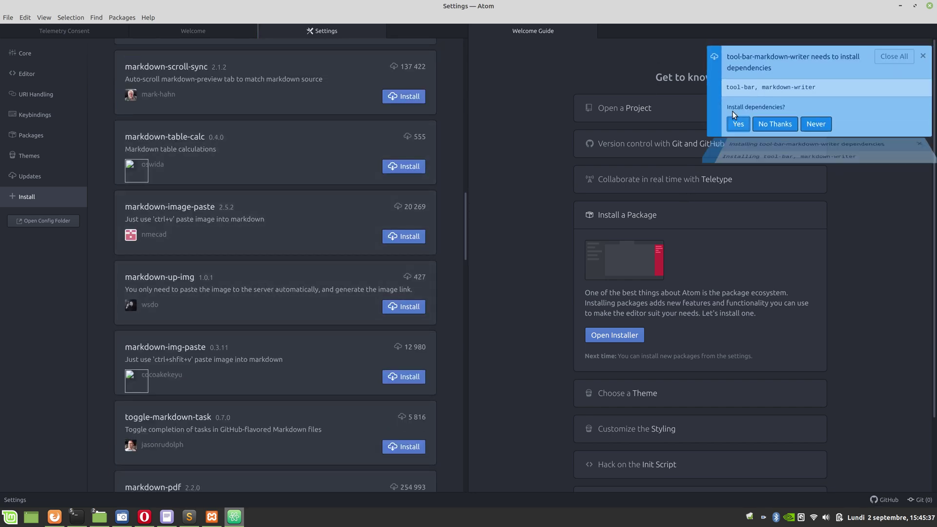
- Install the markdown-up-img package from the markdown search results
{"action": "scroll", "coordinate": [237, 278], "scroll_direction": "down", "scroll_amount": 3}
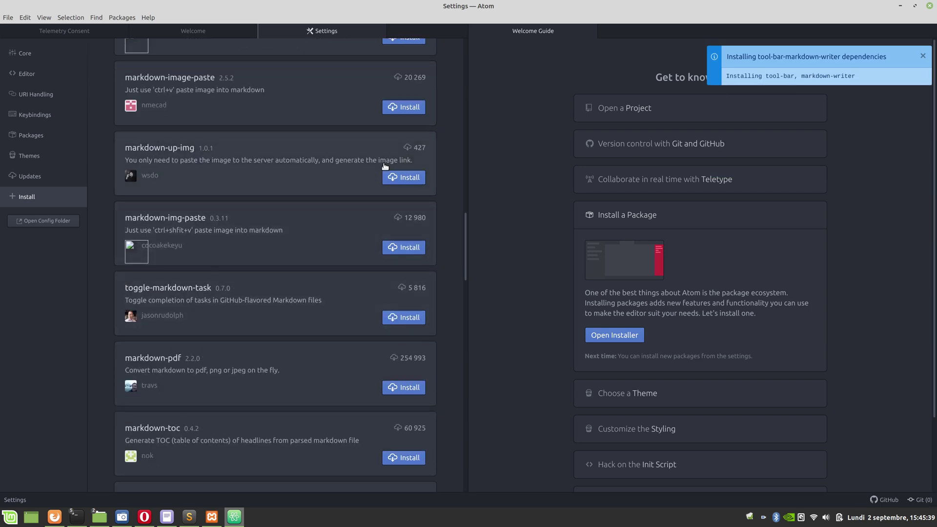
{"action": "scroll", "coordinate": [261, 230], "scroll_direction": "down", "scroll_amount": 3}
{"action": "scroll", "coordinate": [264, 226], "scroll_direction": "up", "scroll_amount": 1}
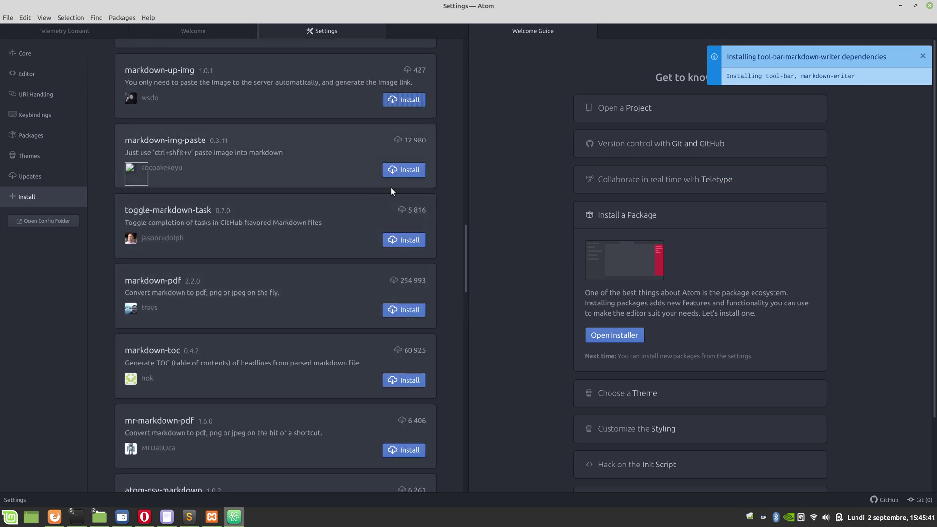
- Install the mr-markdown-pdf package from the markdown search results
{"action": "scroll", "coordinate": [261, 218], "scroll_direction": "down", "scroll_amount": 3}
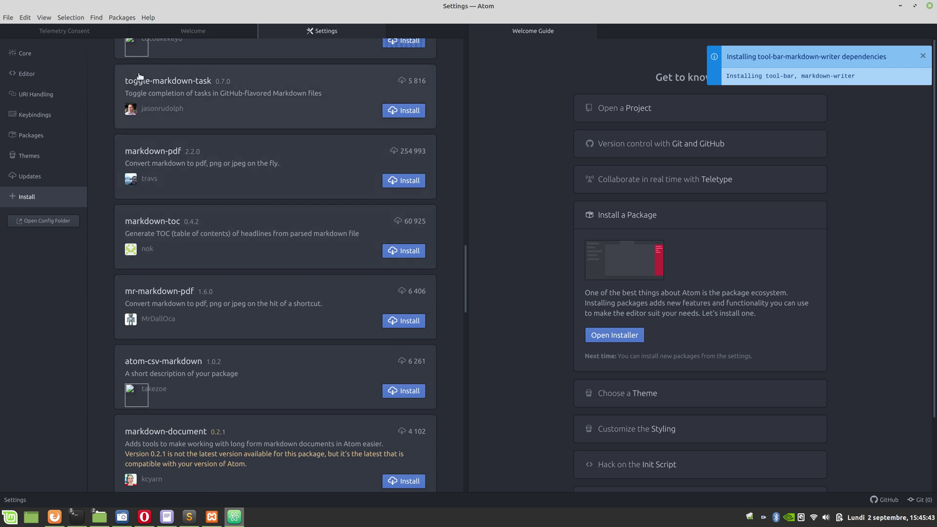
{"action": "scroll", "coordinate": [247, 234], "scroll_direction": "down", "scroll_amount": 5}
{"action": "scroll", "coordinate": [239, 247], "scroll_direction": "up", "scroll_amount": 2}
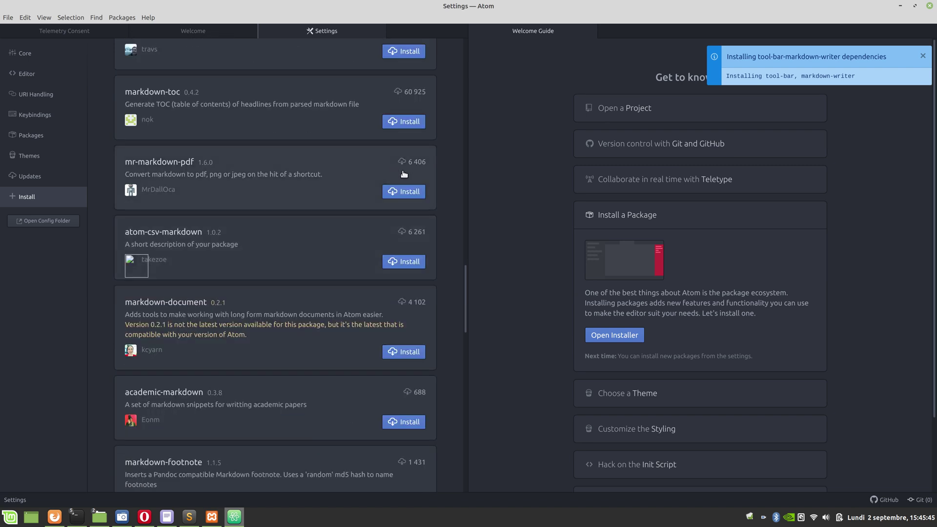
{"action": "scroll", "coordinate": [260, 227], "scroll_direction": "down", "scroll_amount": 2}
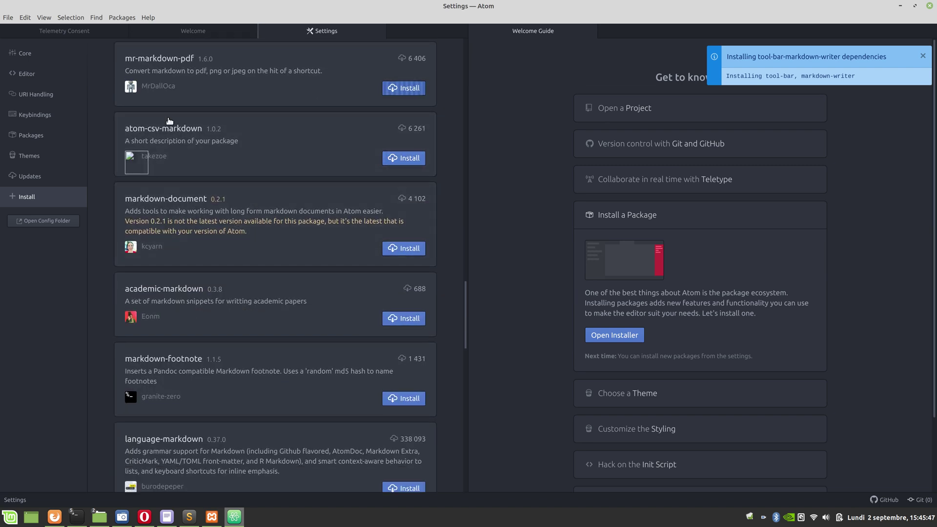
- Install the markdown-document, language-markdown, markdown-spec-formatter, markdown-commander and markdown-table-editor packages from the markdown search results
{"action": "scroll", "coordinate": [205, 224], "scroll_direction": "down", "scroll_amount": 2}
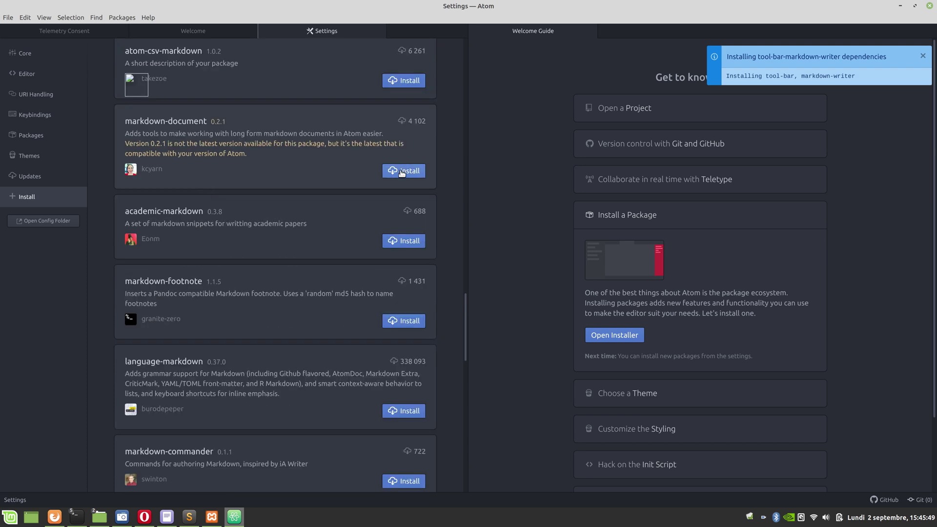
{"action": "scroll", "coordinate": [195, 186], "scroll_direction": "down", "scroll_amount": 3}
{"action": "scroll", "coordinate": [213, 179], "scroll_direction": "down", "scroll_amount": 2}
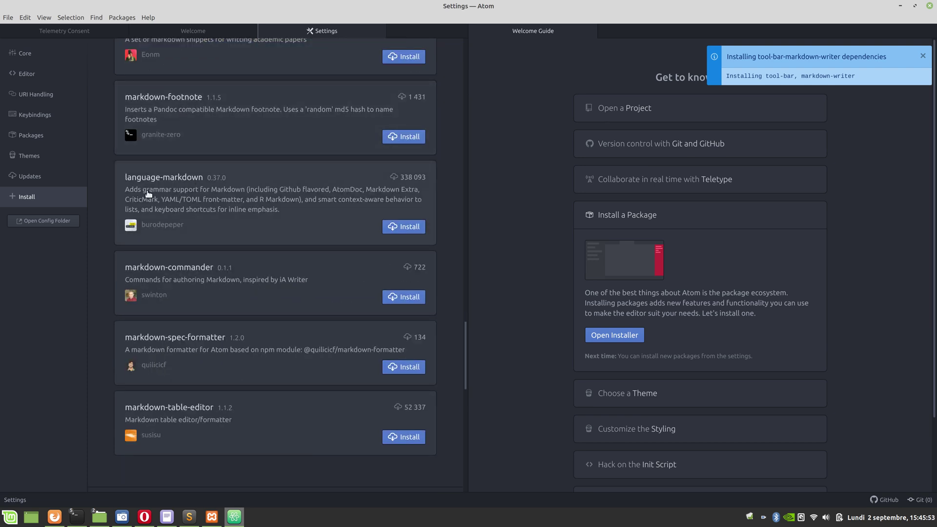
{"action": "scroll", "coordinate": [223, 244], "scroll_direction": "down", "scroll_amount": 3}
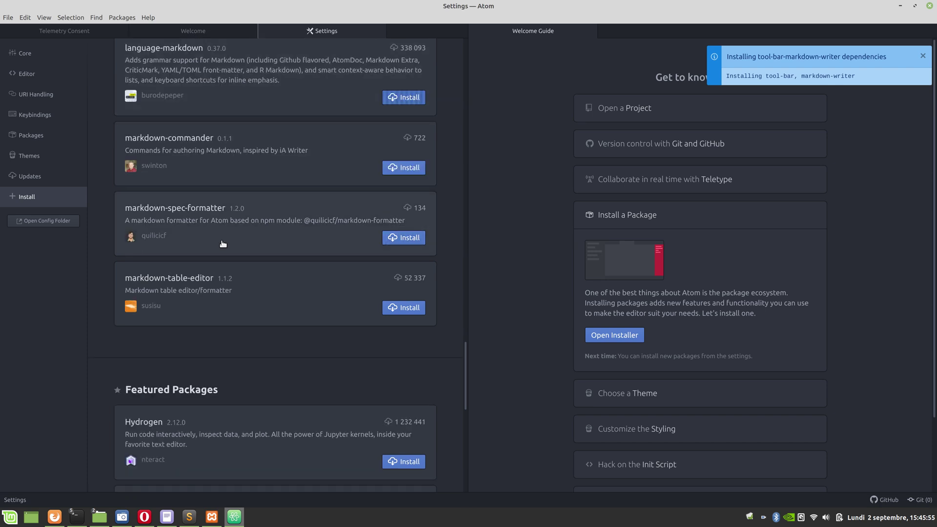
{"action": "left_click", "coordinate": [398, 237]}
{"action": "left_click", "coordinate": [404, 169]}
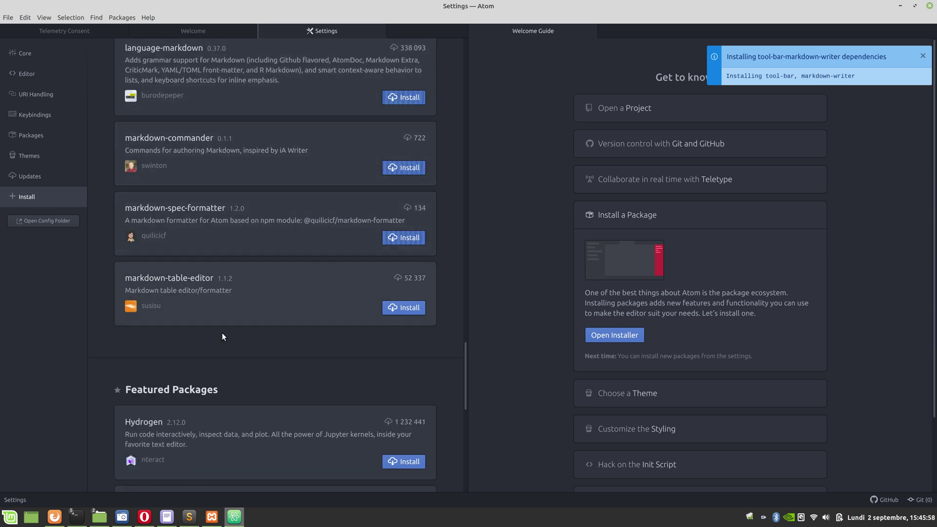
{"action": "left_click", "coordinate": [406, 312]}
- Dismiss the tool-bar-markdown-writer dependencies notification, then close Atom after checking its Welcome and Telemetry Consent pages
{"action": "scroll", "coordinate": [284, 320], "scroll_direction": "down", "scroll_amount": 5}
{"action": "scroll", "coordinate": [293, 313], "scroll_direction": "up", "scroll_amount": 10}
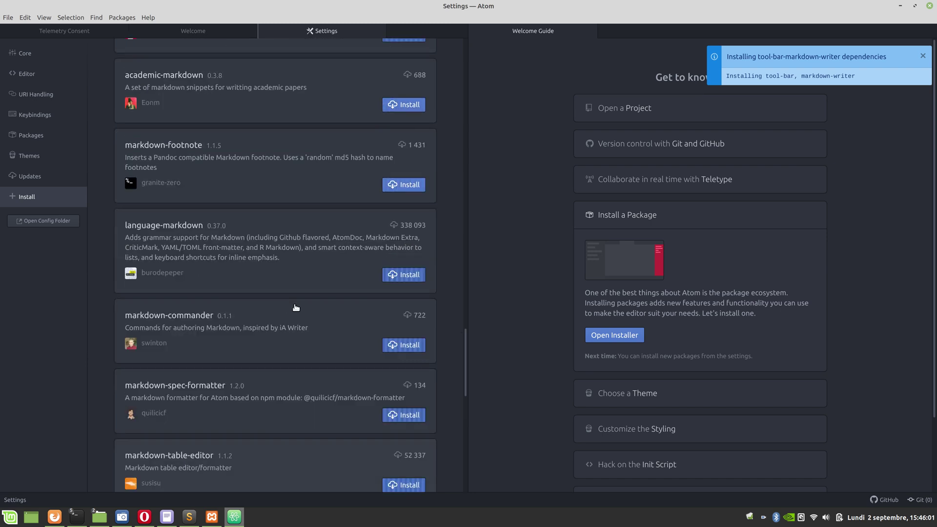
{"action": "scroll", "coordinate": [295, 307], "scroll_direction": "up", "scroll_amount": 8}
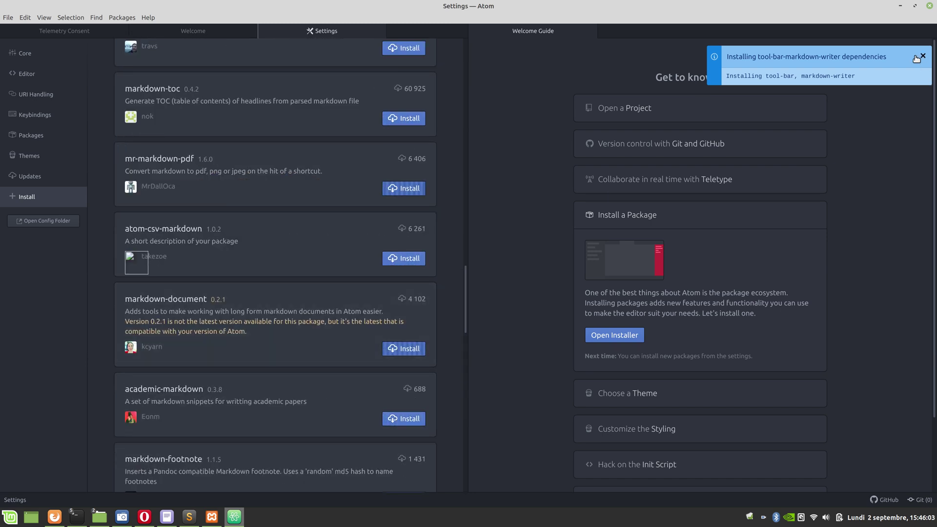
{"action": "left_click", "coordinate": [923, 56]}
{"action": "scroll", "coordinate": [310, 161], "scroll_direction": "up", "scroll_amount": 8}
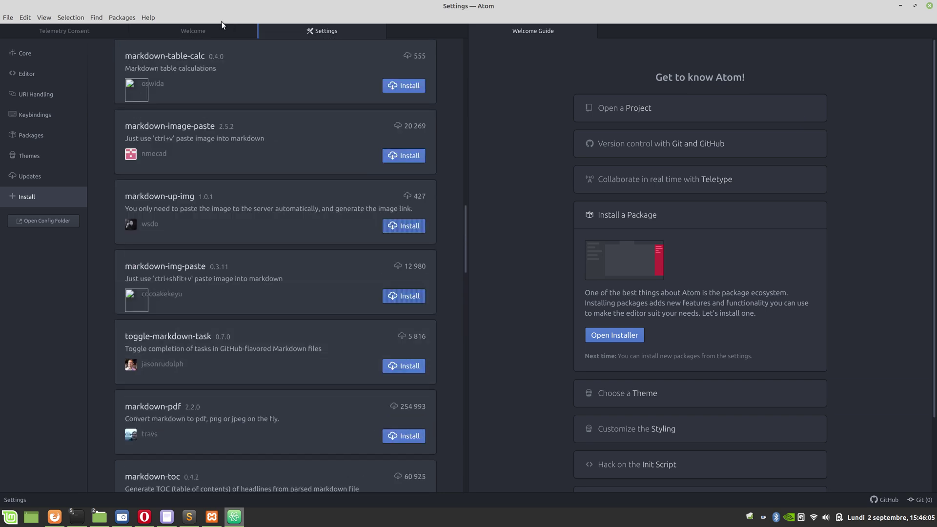
{"action": "left_click", "coordinate": [215, 32]}
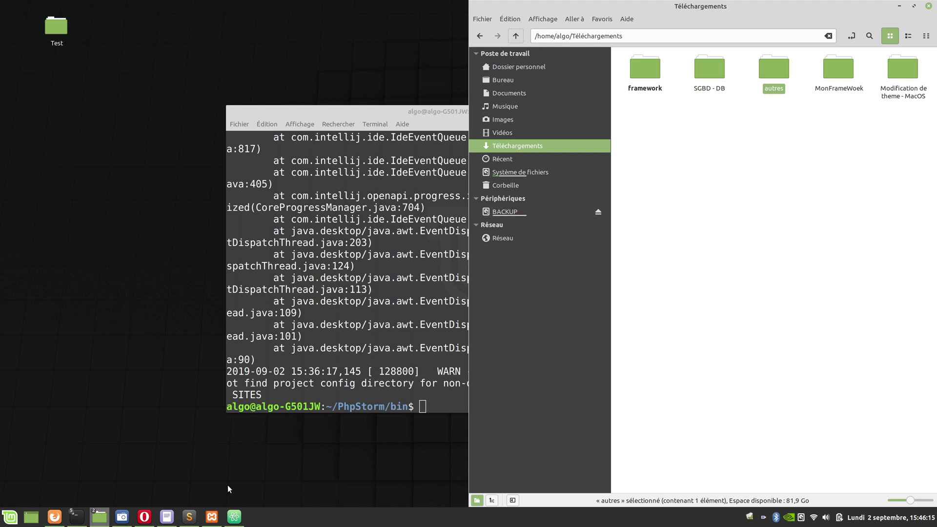
{"action": "left_click", "coordinate": [235, 516]}
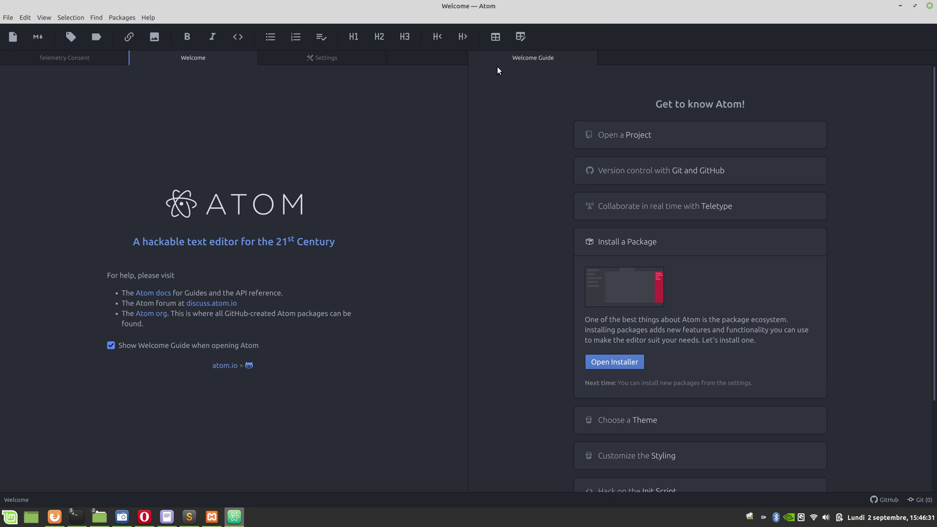
{"action": "left_click", "coordinate": [69, 58]}
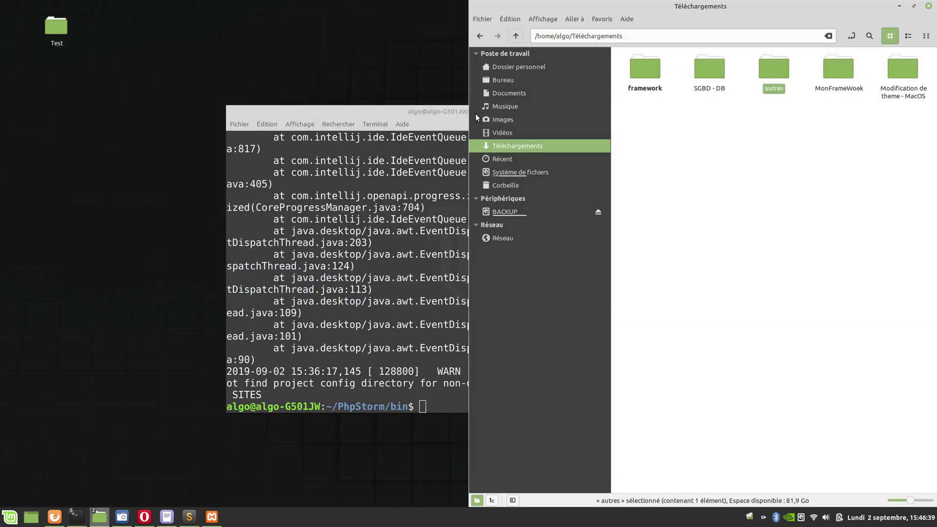
- Bring the ~/PhpStorm/bin terminal into full view on the desktop and end its session with exit
{"action": "left_click_drag", "start_coordinate": [250, 84], "coordinate": [229, 49]}
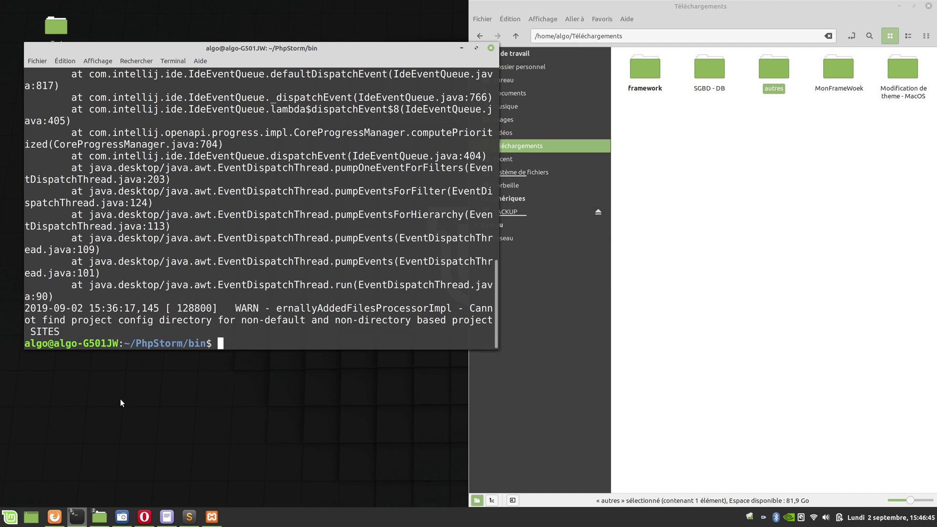
{"action": "type", "text": "exit"}
{"action": "key", "text": "Return"}
{"action": "left_click", "coordinate": [708, 188]}
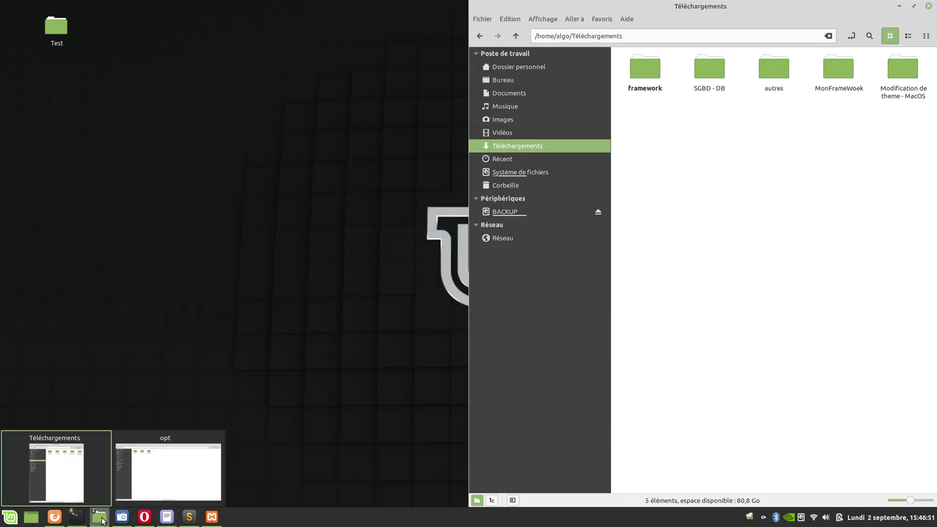
- Bring up the XAMPP installer window and move it off the file manager to the upper desktop area
{"action": "left_click", "coordinate": [211, 521]}
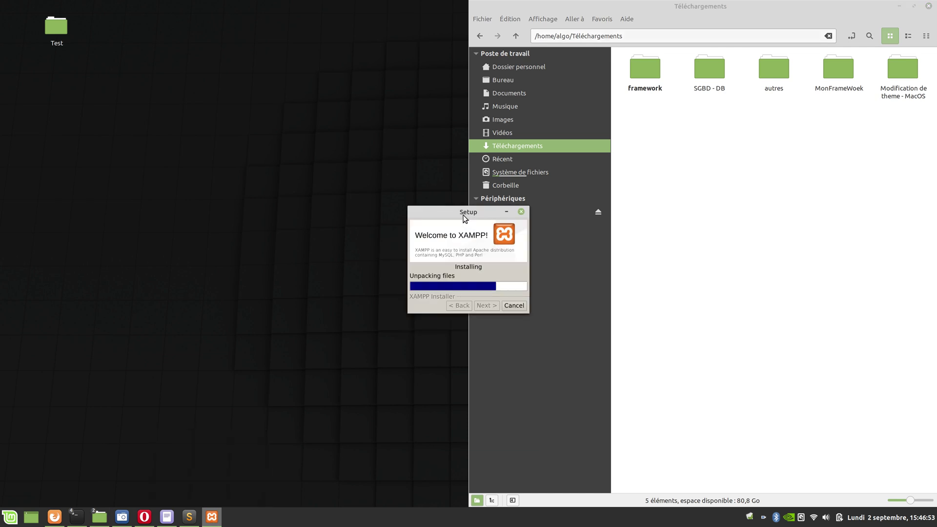
{"action": "left_click_drag", "start_coordinate": [464, 215], "coordinate": [327, 20]}
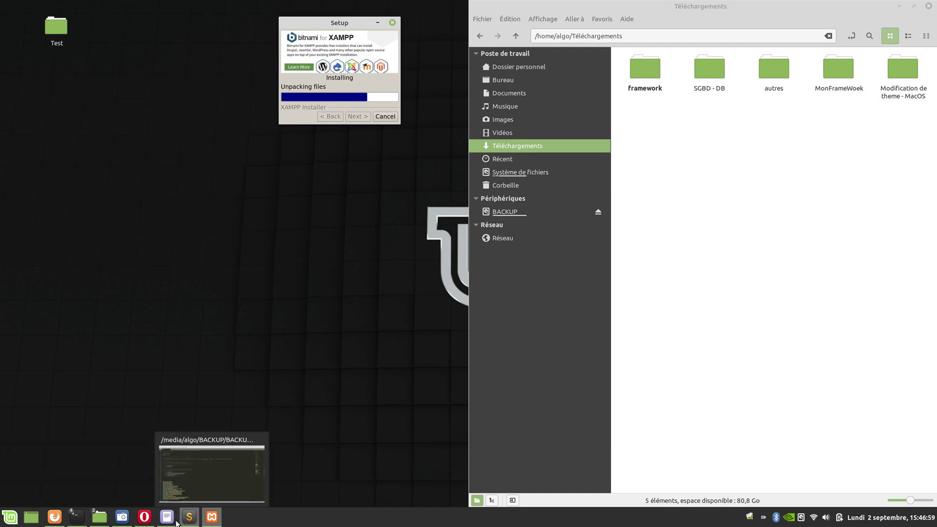
{"action": "mouse_move", "coordinate": [119, 523]}
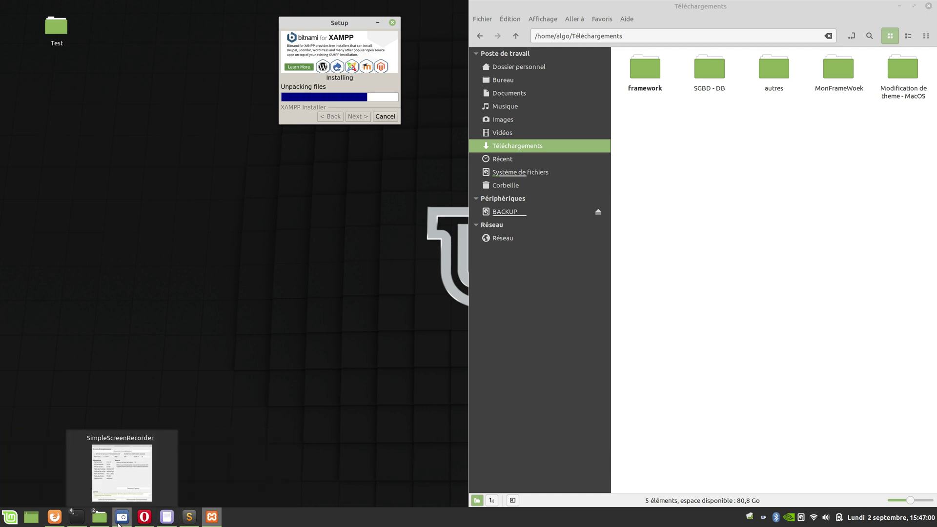
- Launch Visual Studio Code from the system's Programmation applications
{"action": "left_click", "coordinate": [14, 521]}
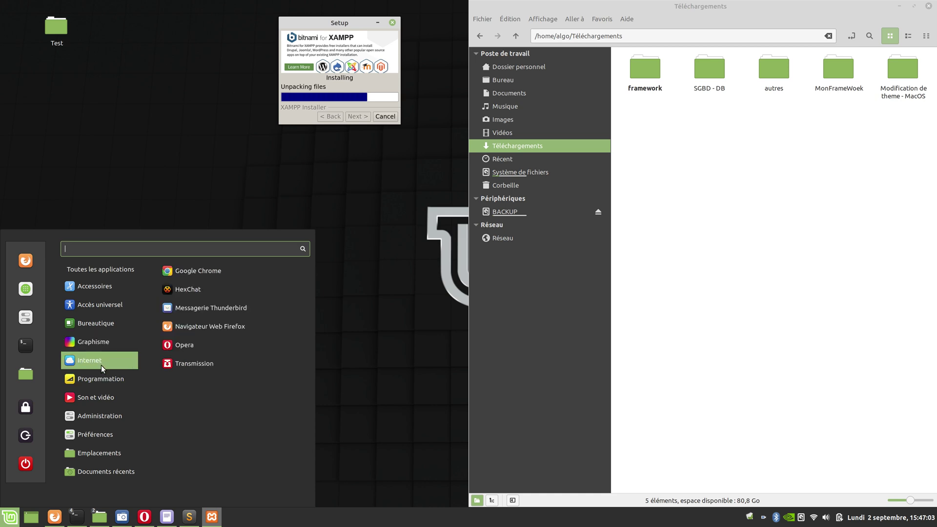
{"action": "mouse_move", "coordinate": [106, 380]}
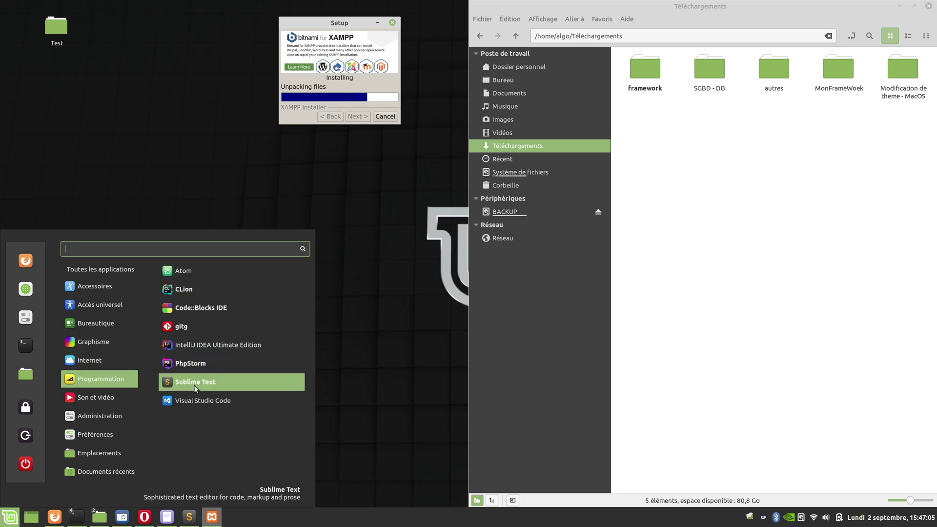
{"action": "left_click", "coordinate": [191, 401]}
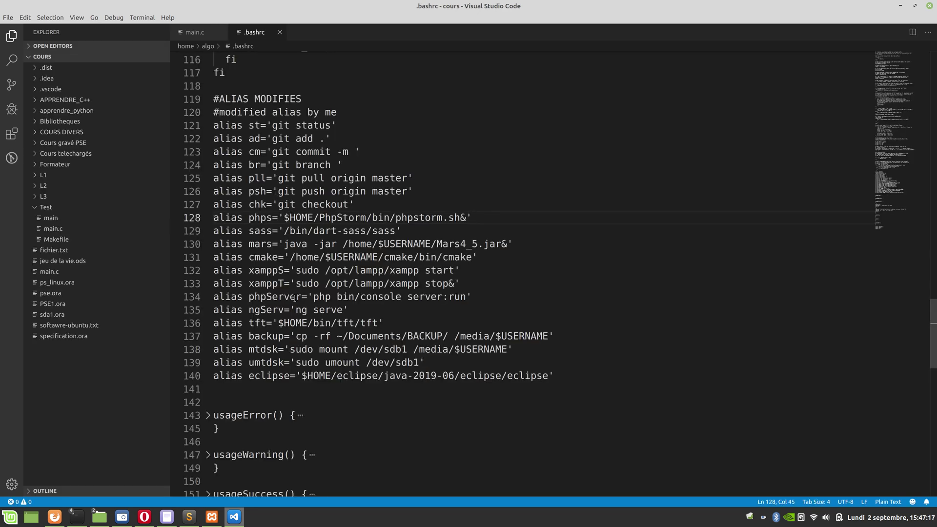
- Remove the trailing & from the xamppT alias in .bashrc, save the file, and dismiss the PHP and Git notifications
{"action": "double_click", "coordinate": [265, 272]}
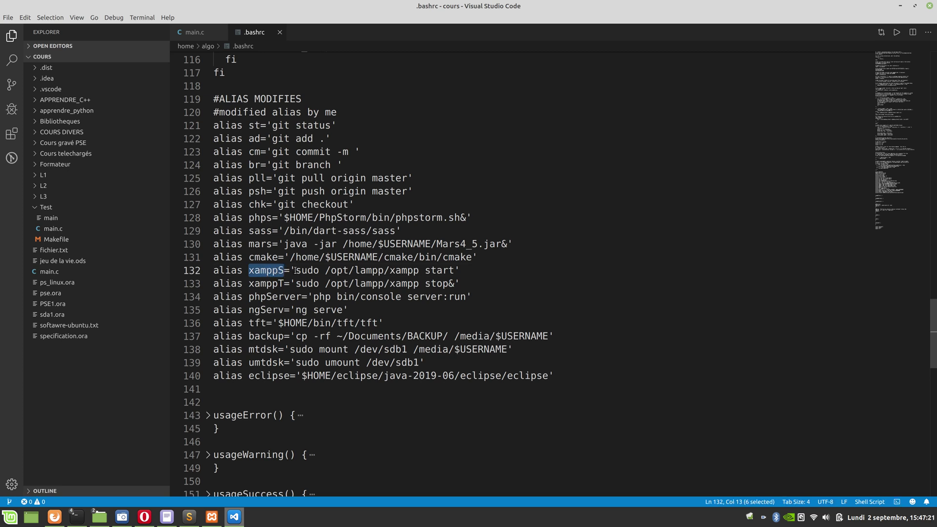
{"action": "left_click", "coordinate": [455, 284]}
{"action": "key", "text": "BackSpace"}
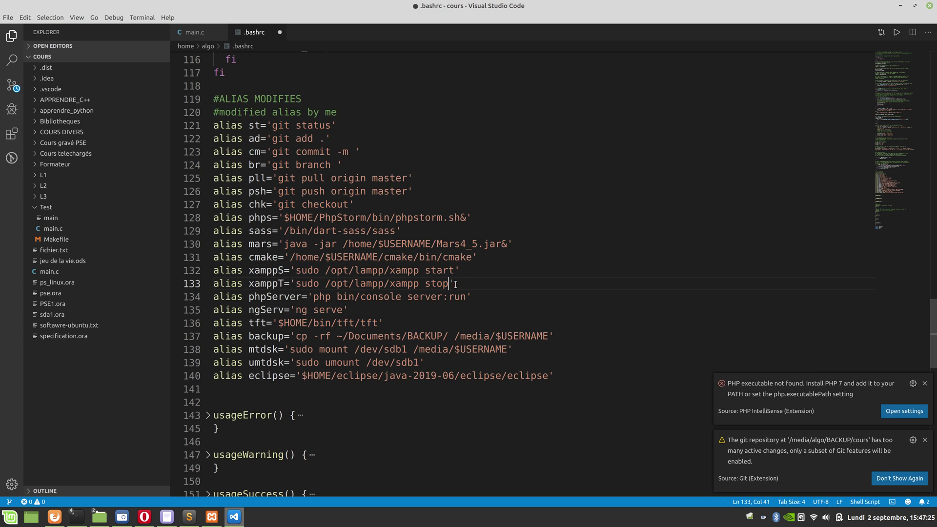
{"action": "left_click", "coordinate": [925, 384]}
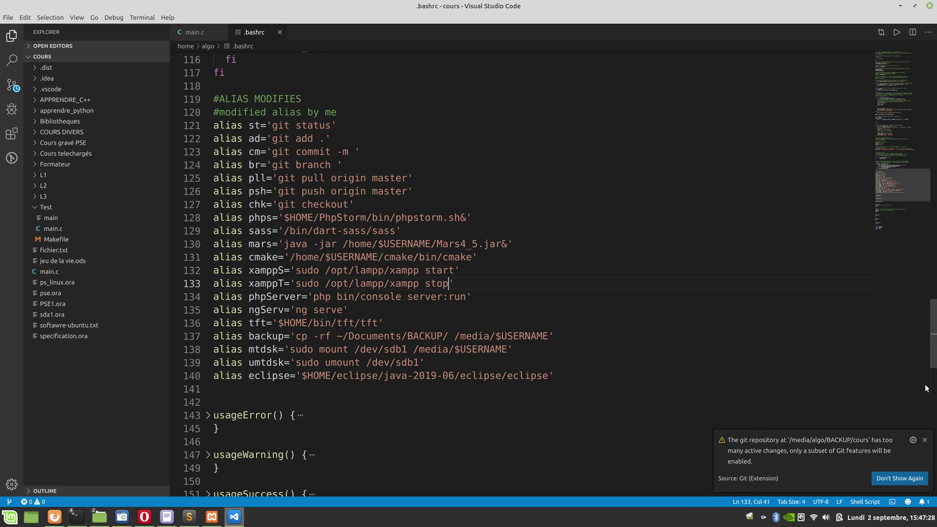
{"action": "left_click", "coordinate": [907, 479]}
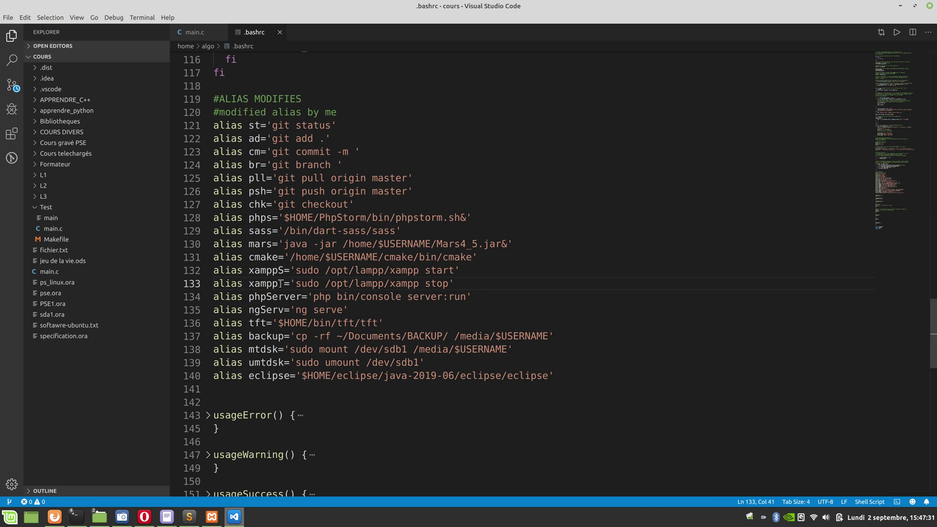
- Examine the xamppS and xamppT aliases in .bashrc, including their start and stop arguments
{"action": "double_click", "coordinate": [261, 284]}
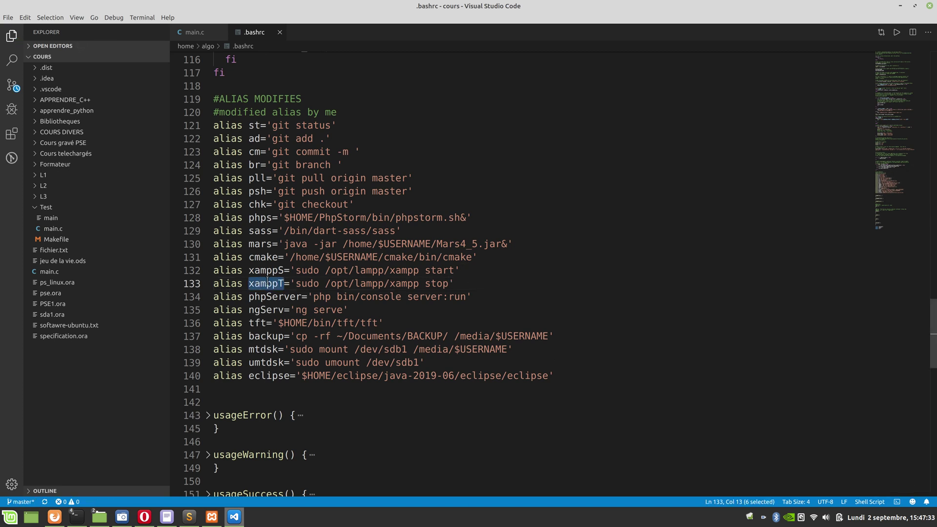
{"action": "double_click", "coordinate": [408, 271]}
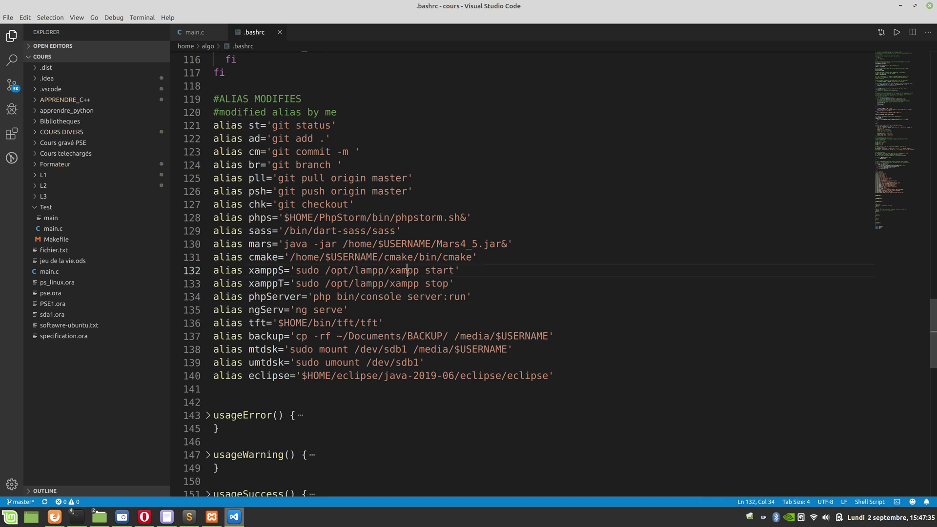
{"action": "double_click", "coordinate": [441, 270]}
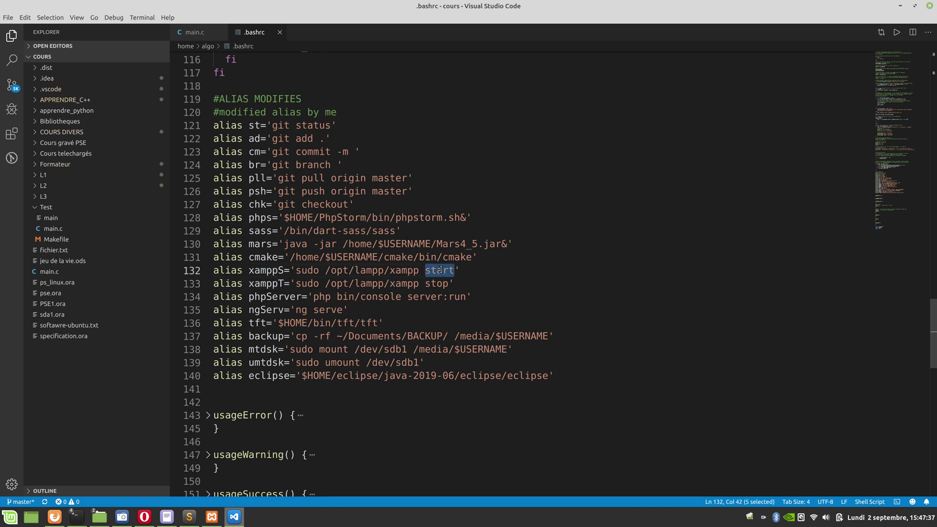
{"action": "double_click", "coordinate": [437, 284]}
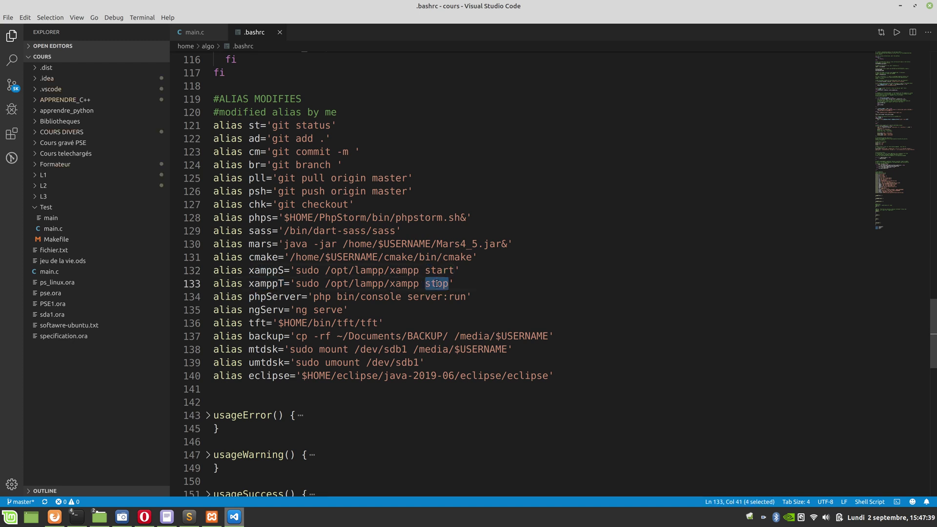
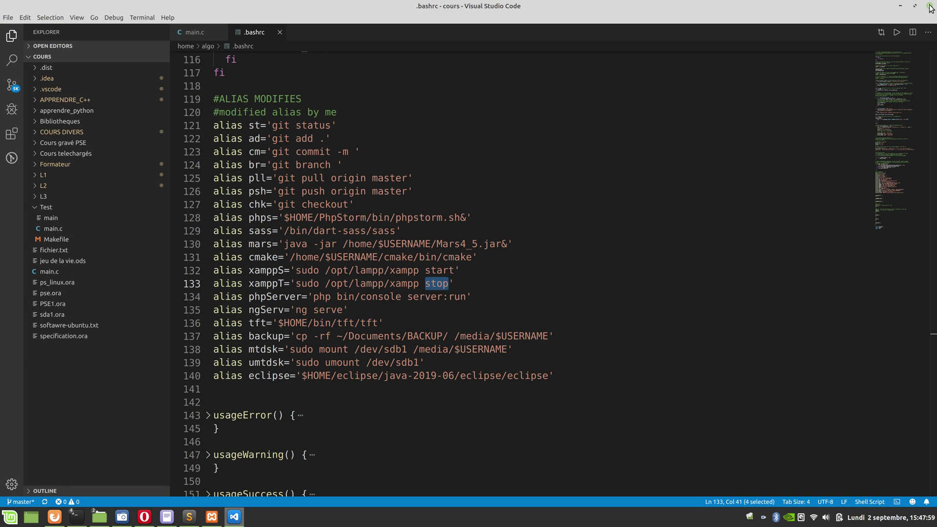
- Minimize Visual Studio Code and reposition the XAMPP installer and Téléchargements windows apart on the desktop
{"action": "left_click", "coordinate": [901, 6]}
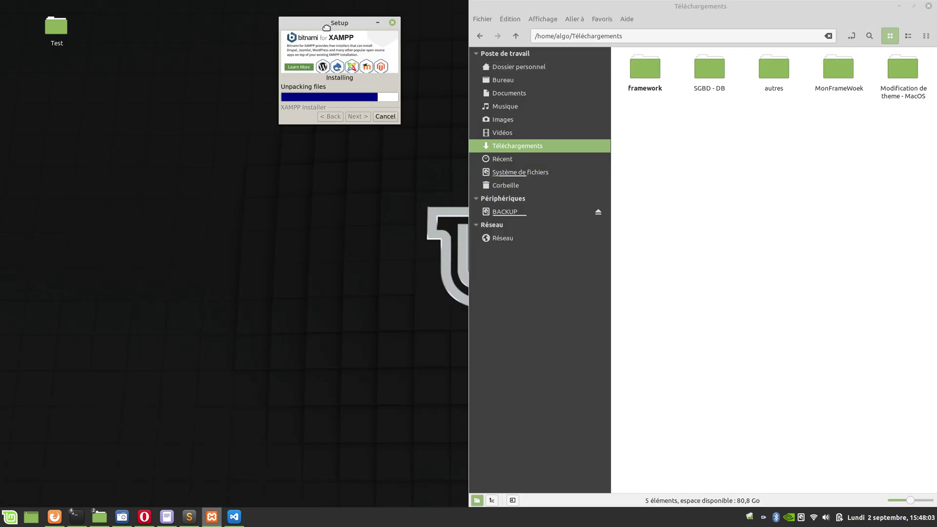
{"action": "left_click_drag", "start_coordinate": [323, 24], "coordinate": [285, 16]}
{"action": "left_click_drag", "start_coordinate": [658, 12], "coordinate": [589, 23]}
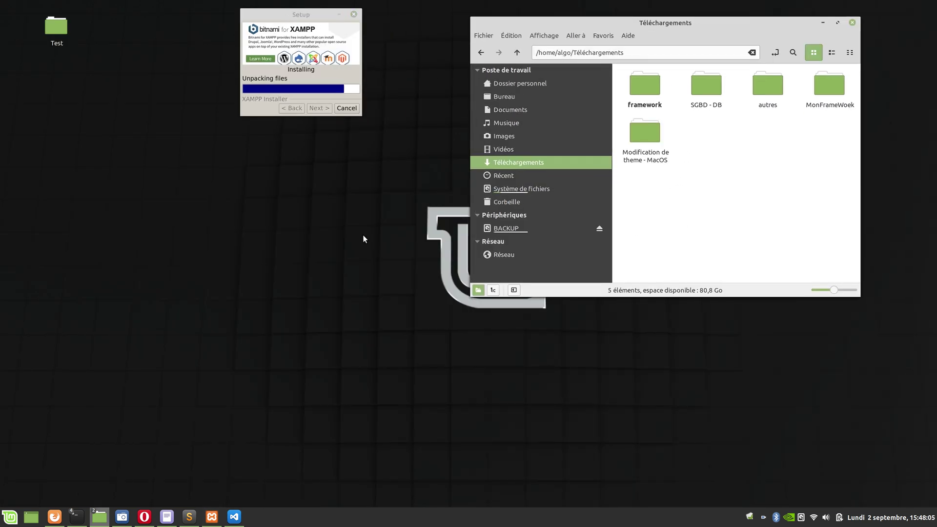
- Switch to the home-directory terminal, list its processes with ps, and check file system usage with df
{"action": "mouse_move", "coordinate": [74, 520]}
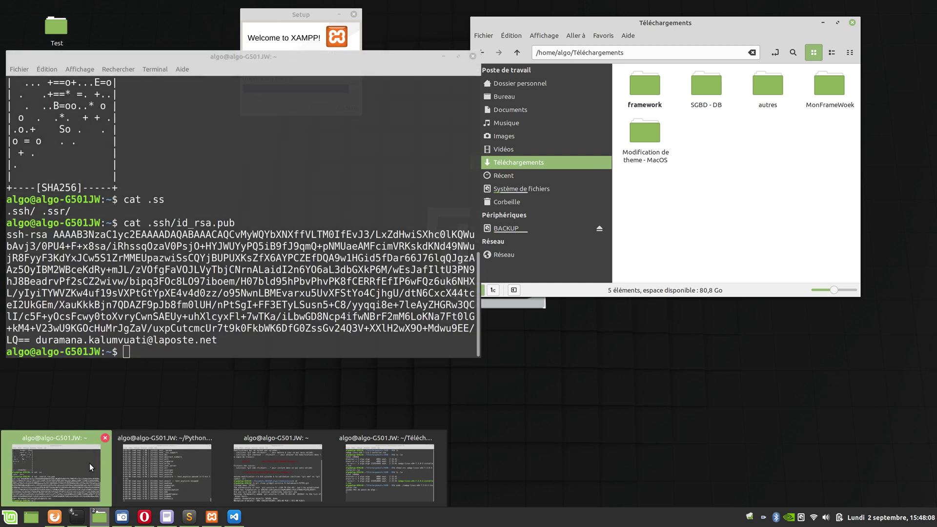
{"action": "left_click", "coordinate": [89, 464]}
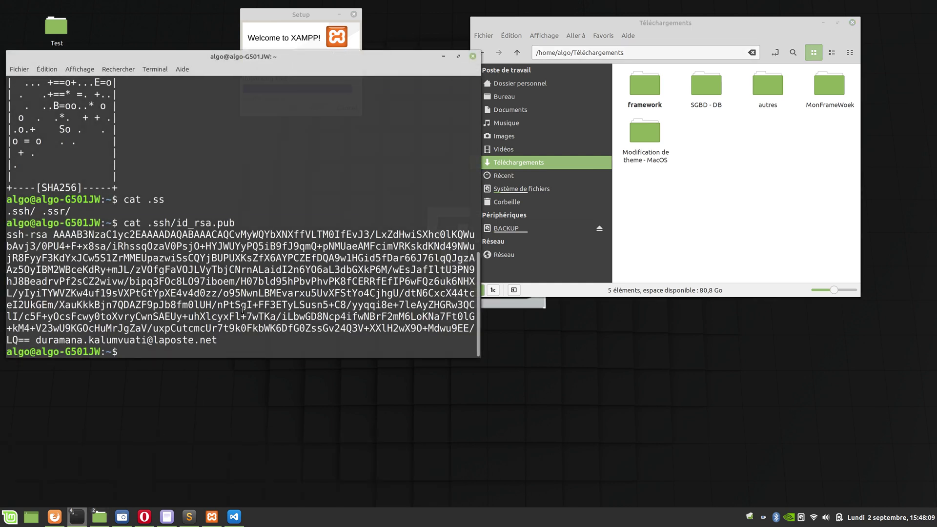
{"action": "type", "text": "ps"}
{"action": "key", "text": "Return"}
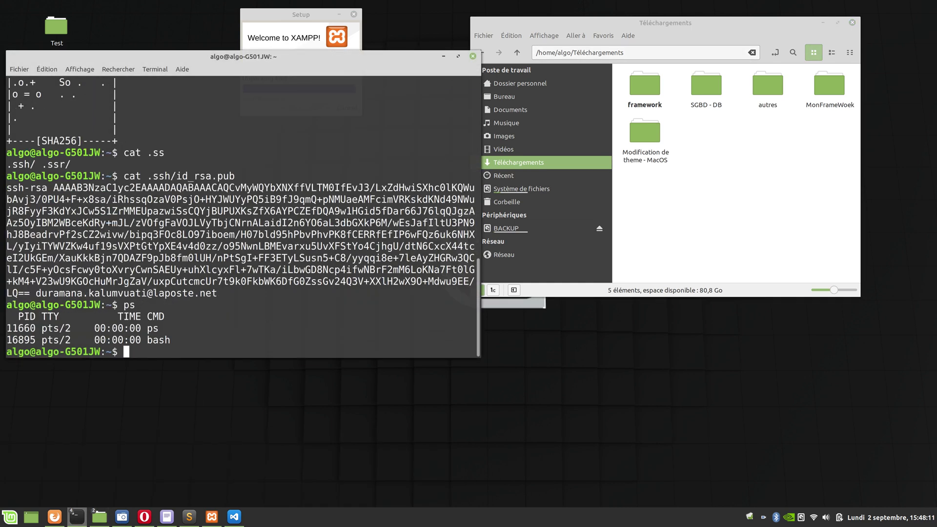
{"action": "type", "text": "df"}
{"action": "key", "text": "Return"}
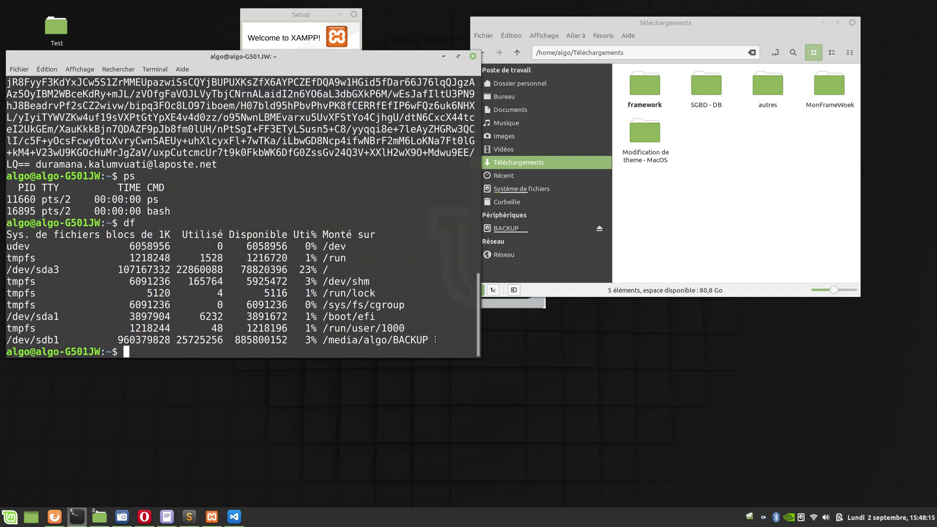
- Review the /dev/sdb1 line of the df output, then end the terminal session with exit and shift the XAMPP Setup window slightly
{"action": "left_click_drag", "start_coordinate": [430, 339], "coordinate": [59, 340]}
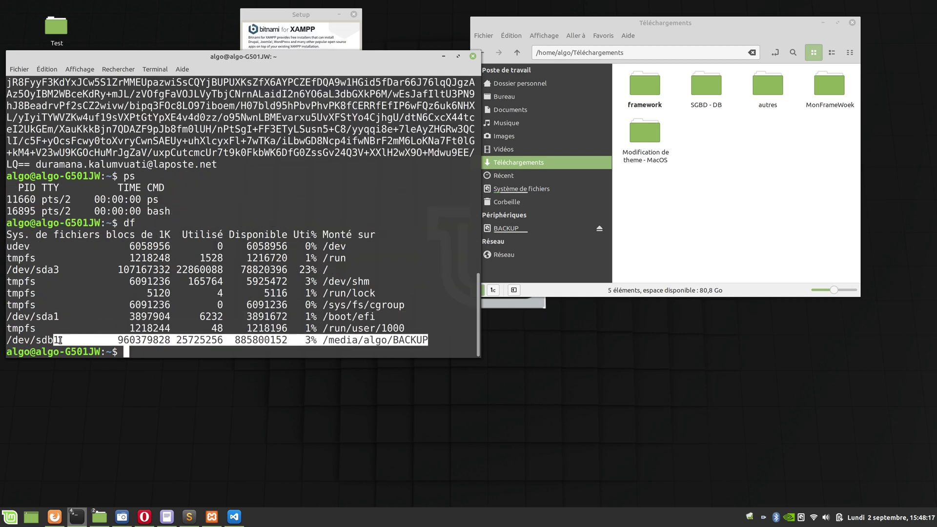
{"action": "left_click", "coordinate": [60, 340]}
{"action": "type", "text": "exit"}
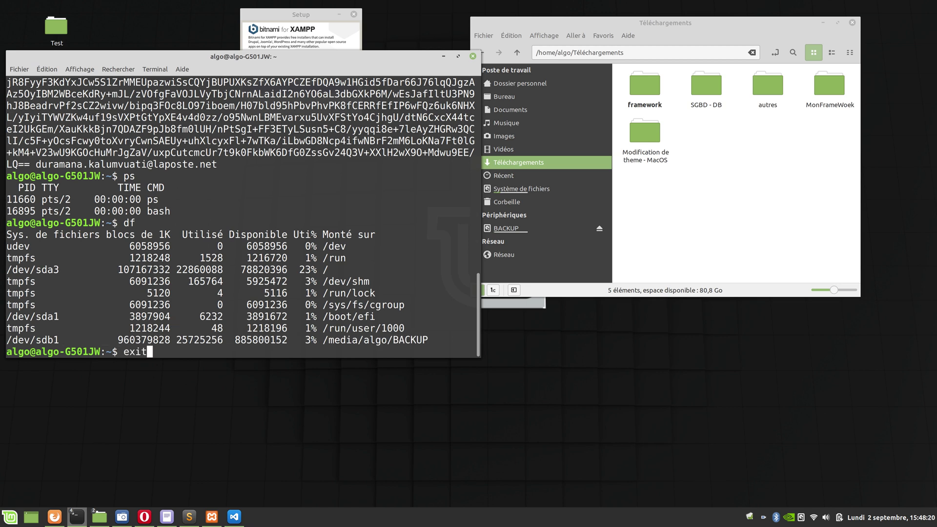
{"action": "key", "text": "Return"}
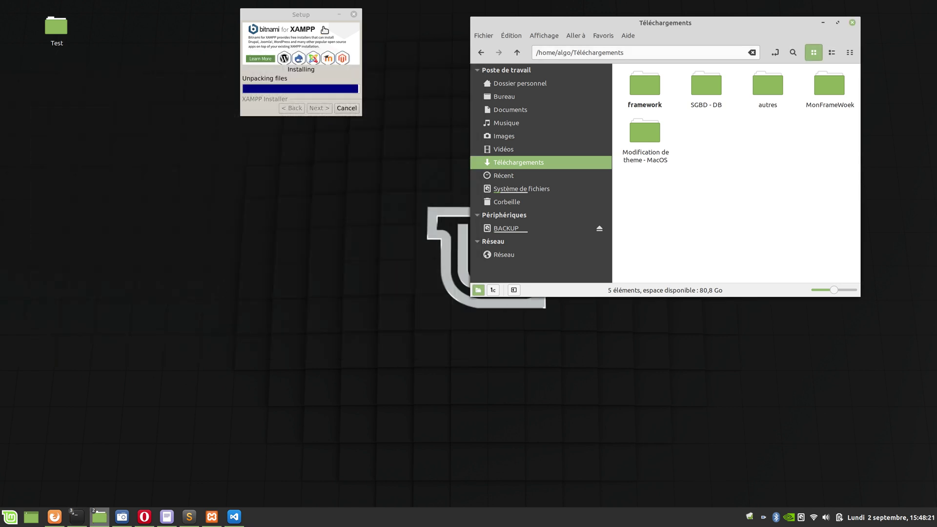
{"action": "left_click_drag", "start_coordinate": [314, 17], "coordinate": [307, 22]}
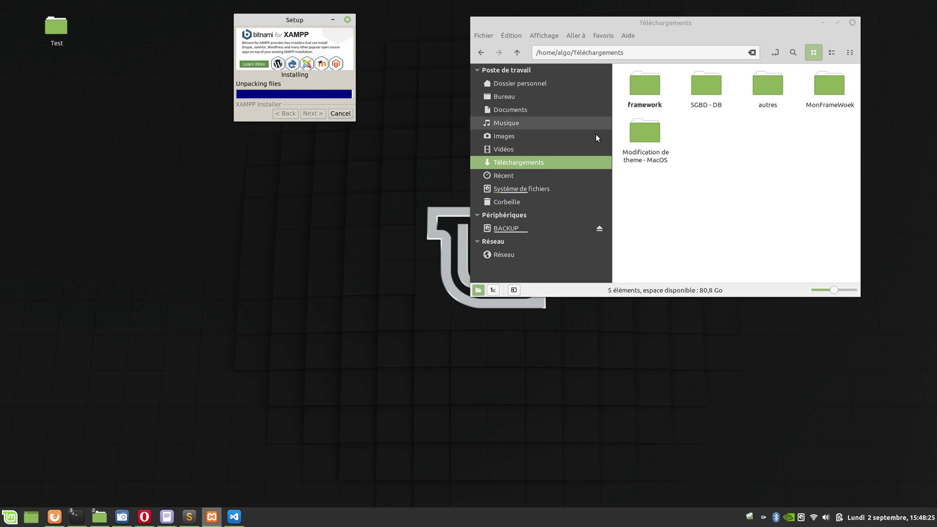
- Check the contents of the autres folder in Téléchargements, then delete that folder
{"action": "left_click", "coordinate": [645, 86]}
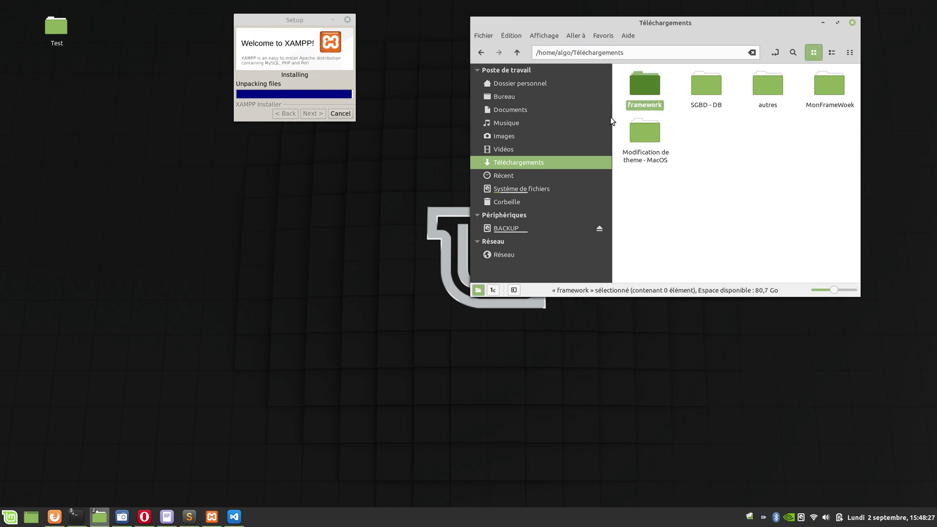
{"action": "left_click", "coordinate": [650, 141]}
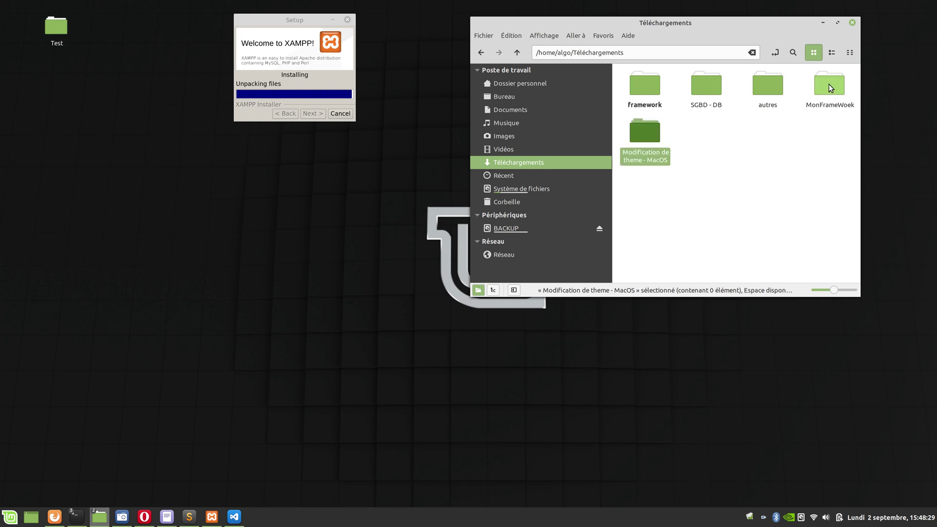
{"action": "double_click", "coordinate": [777, 87]}
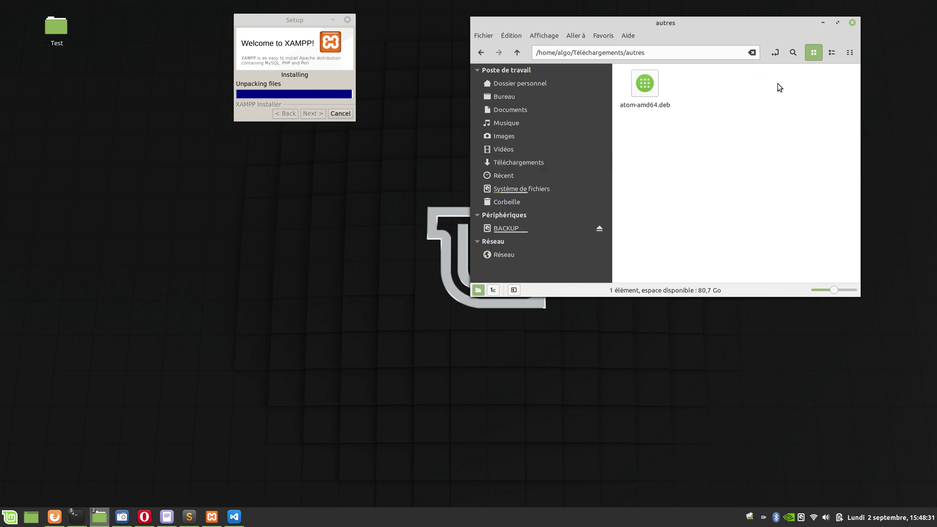
{"action": "key", "text": "BackSpace"}
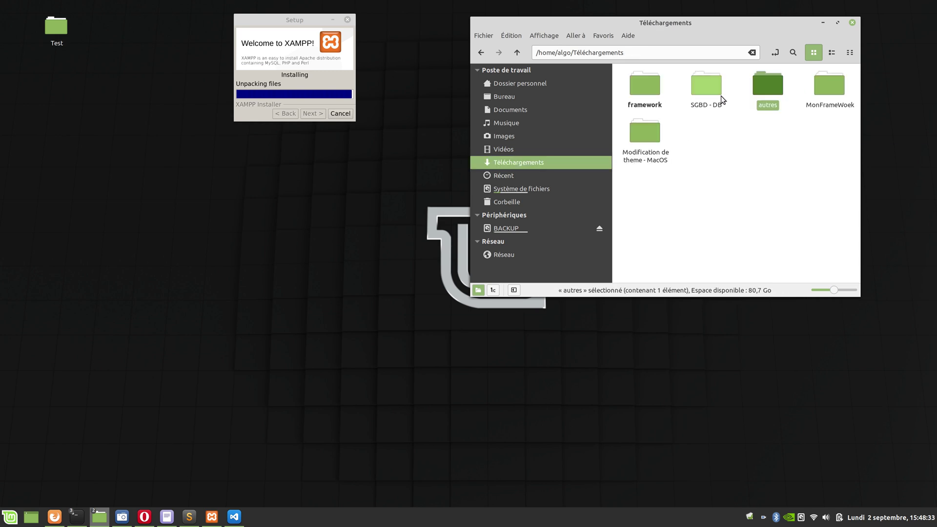
{"action": "key", "text": "Delete"}
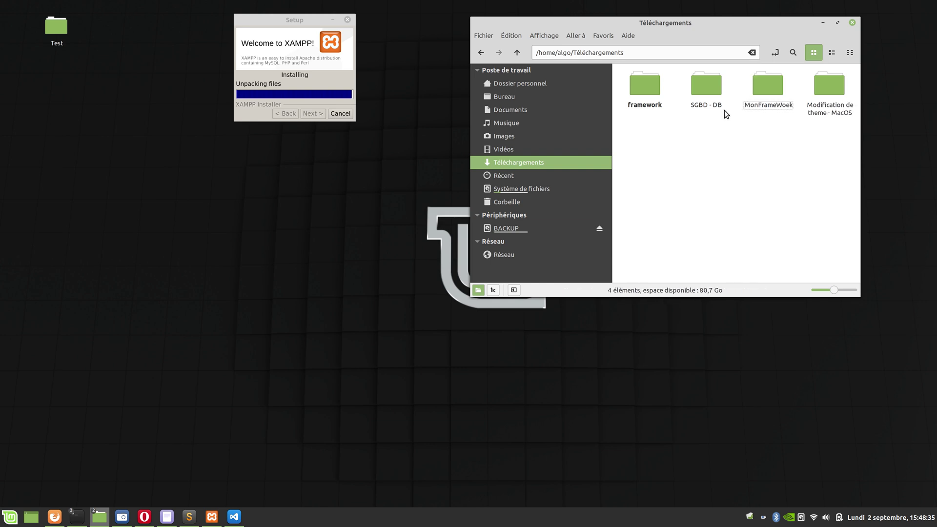
- Look inside the SGBD - DB folder, return to Téléchargements, and select the MonFrameWoek folder
{"action": "left_click", "coordinate": [708, 90]}
{"action": "double_click", "coordinate": [708, 90]}
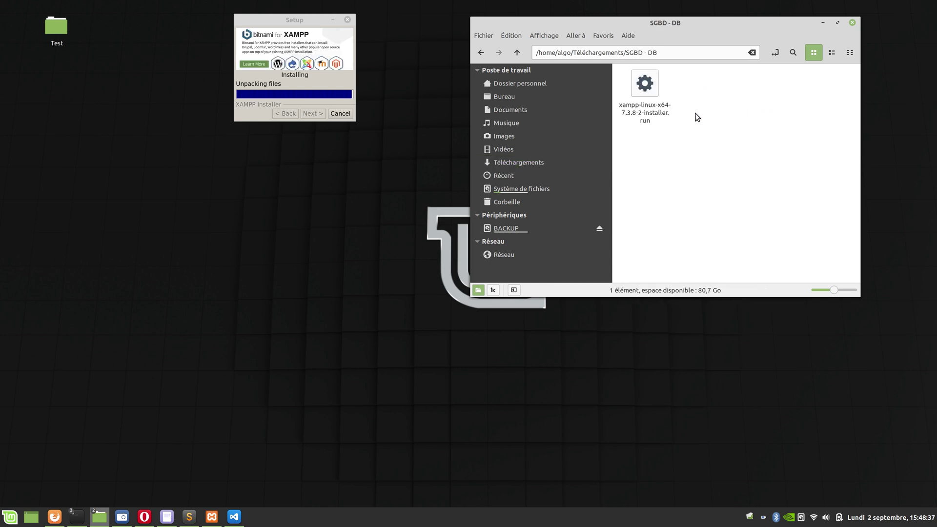
{"action": "left_click", "coordinate": [656, 91]}
{"action": "key", "text": "BackSpace"}
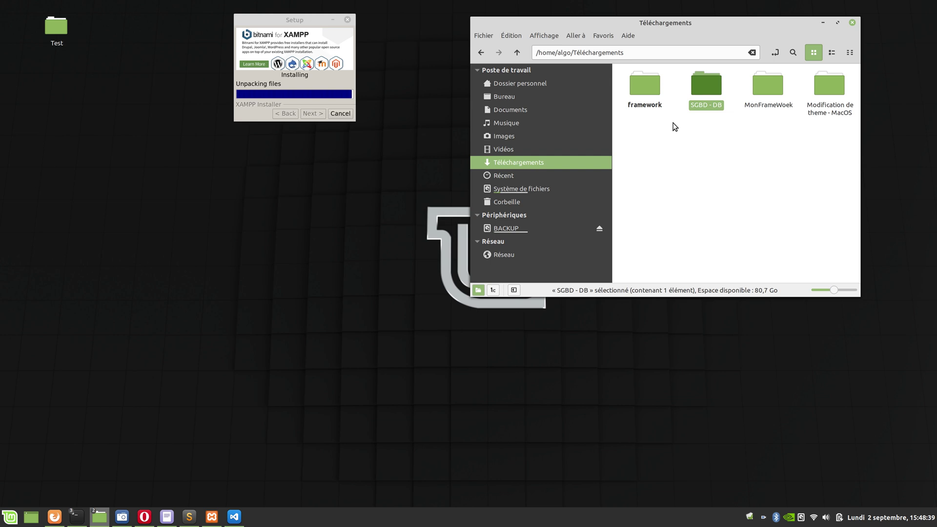
{"action": "left_click", "coordinate": [757, 104]}
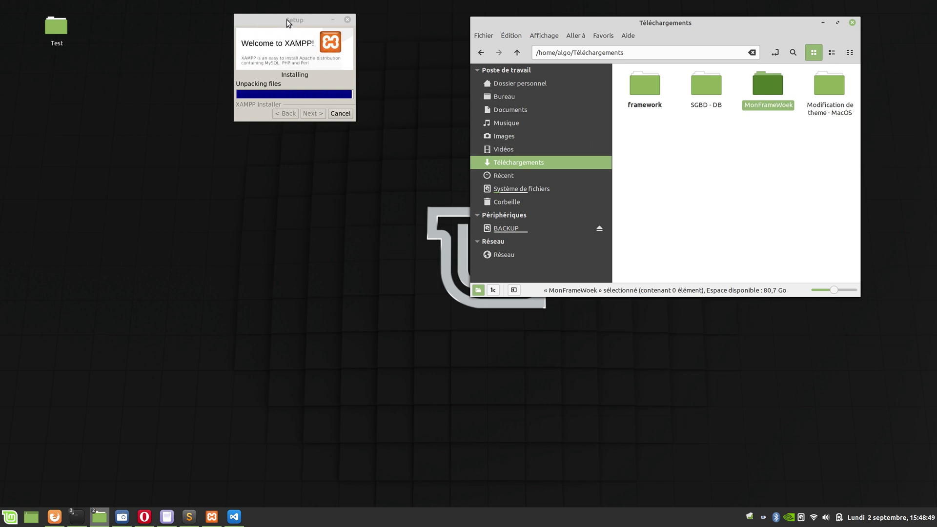
{"action": "left_click_drag", "start_coordinate": [288, 22], "coordinate": [269, 24]}
- Switch to the /opt file manager window and open the lampp/htdocs folder
{"action": "left_click", "coordinate": [102, 517]}
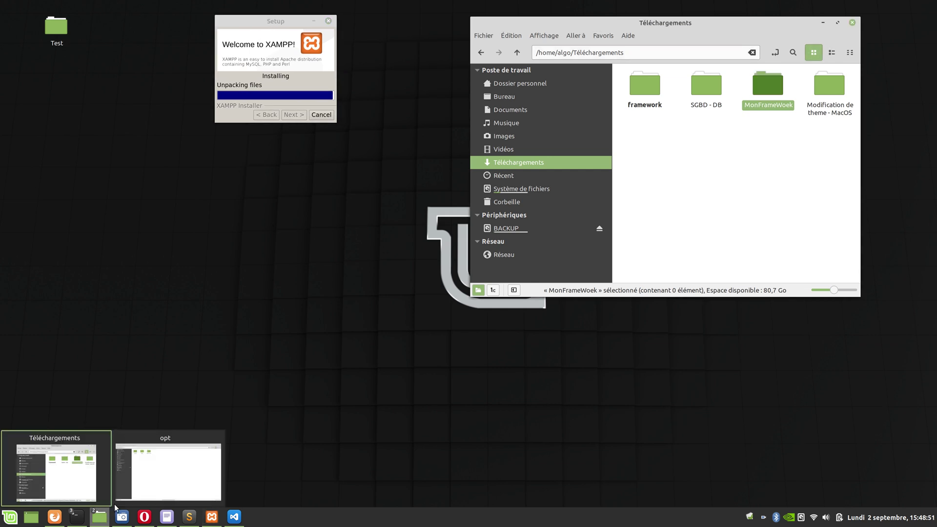
{"action": "mouse_move", "coordinate": [107, 519]}
{"action": "left_click", "coordinate": [168, 447]}
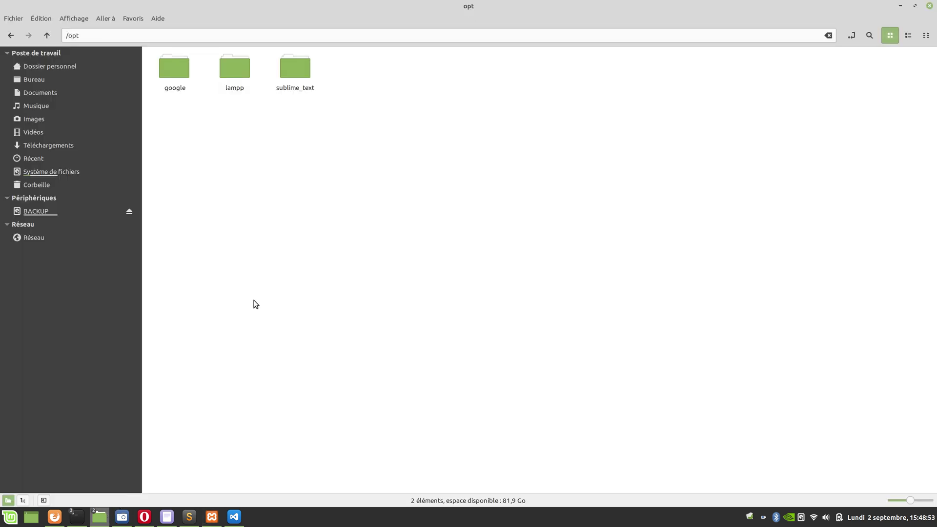
{"action": "double_click", "coordinate": [229, 69]}
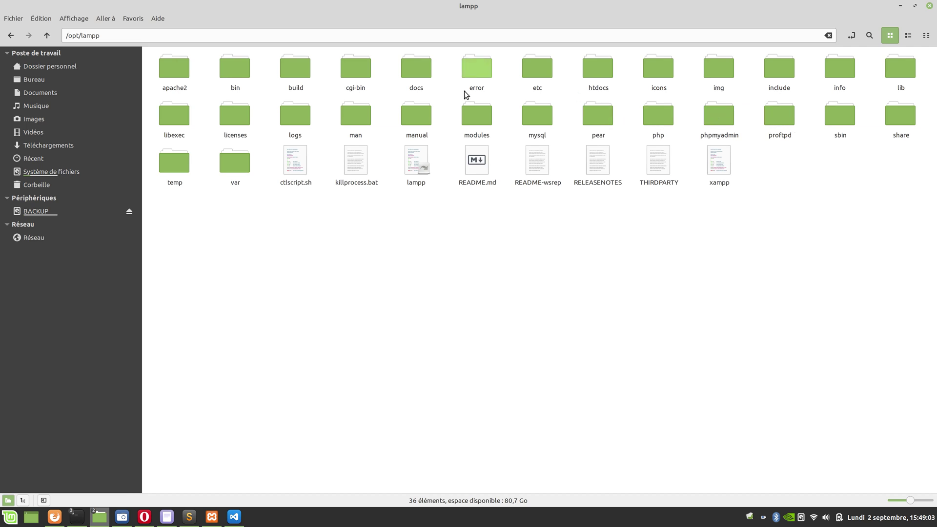
{"action": "double_click", "coordinate": [597, 68]}
- Examine the default folders and files in /opt/lampp/htdocs, then minimize the file manager window
{"action": "left_click_drag", "start_coordinate": [609, 107], "coordinate": [239, 157]}
{"action": "left_click", "coordinate": [423, 156]}
{"action": "left_click_drag", "start_coordinate": [582, 120], "coordinate": [179, 41]}
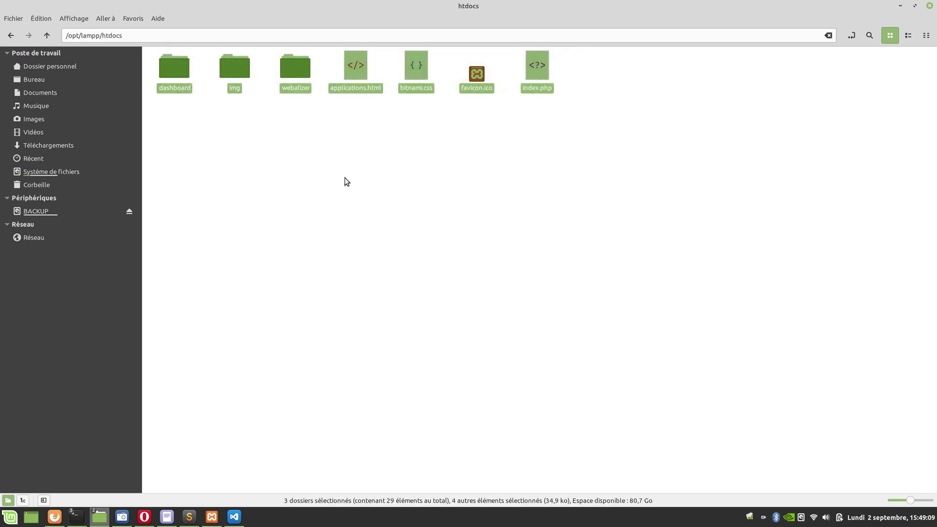
{"action": "left_click", "coordinate": [346, 181]}
{"action": "left_click_drag", "start_coordinate": [558, 131], "coordinate": [161, 46]}
{"action": "left_click", "coordinate": [204, 166]}
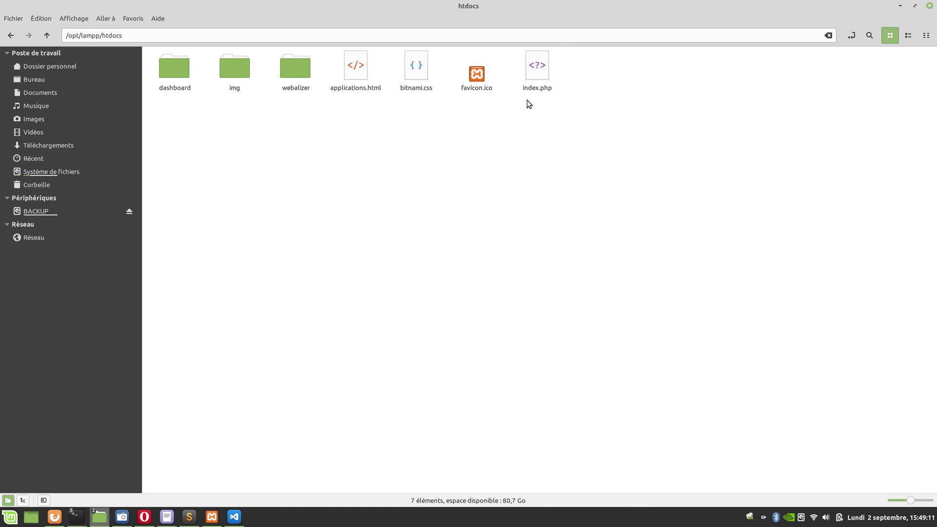
{"action": "left_click_drag", "start_coordinate": [643, 106], "coordinate": [141, 17]}
{"action": "left_click", "coordinate": [215, 153]}
{"action": "left_click_drag", "start_coordinate": [554, 110], "coordinate": [195, 36]}
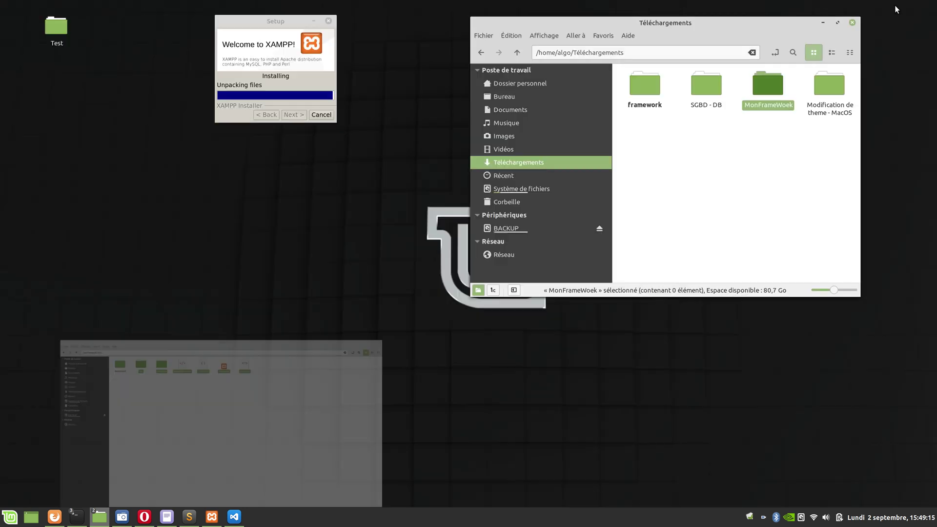
{"action": "left_click", "coordinate": [901, 5]}
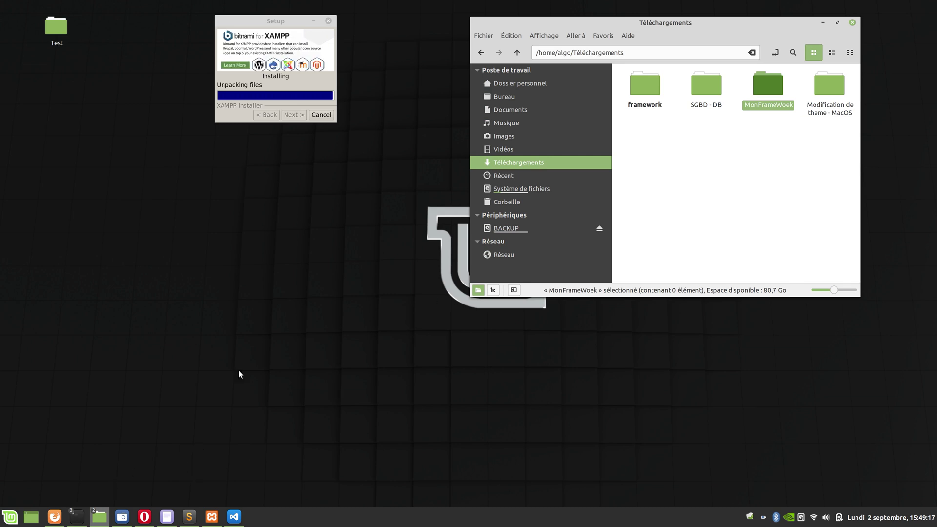
- Examine the compile and test output in the Python-3.7.4 terminal, then minimize it
{"action": "left_click_drag", "start_coordinate": [280, 20], "coordinate": [303, 28]}
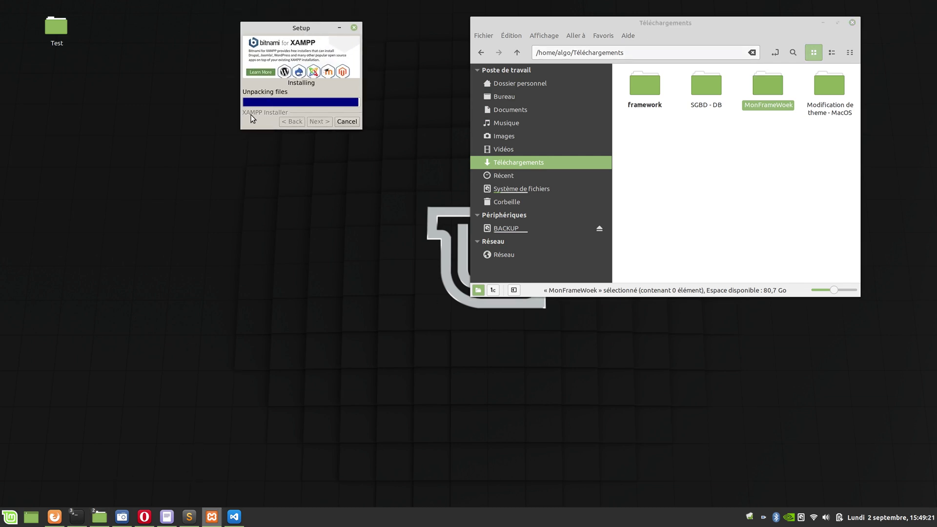
{"action": "left_click", "coordinate": [710, 184]}
{"action": "mouse_move", "coordinate": [76, 517]}
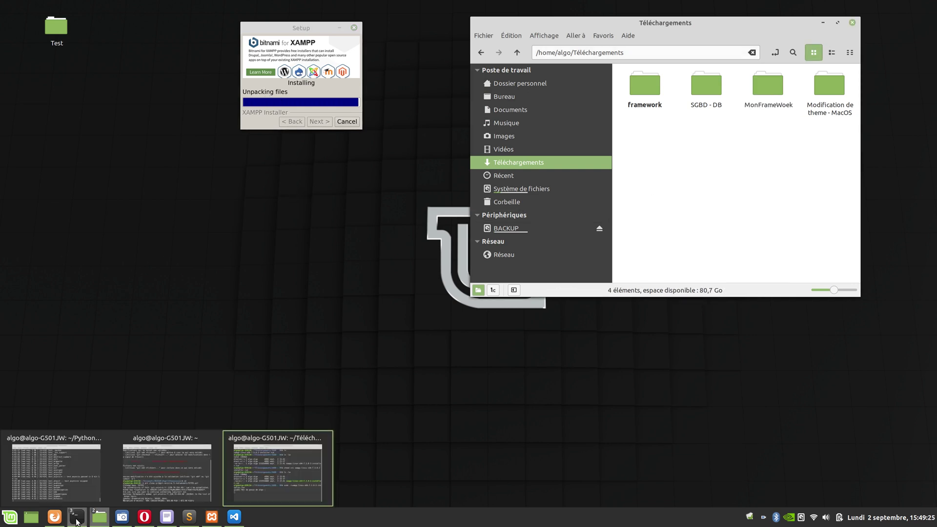
{"action": "left_click", "coordinate": [27, 472]}
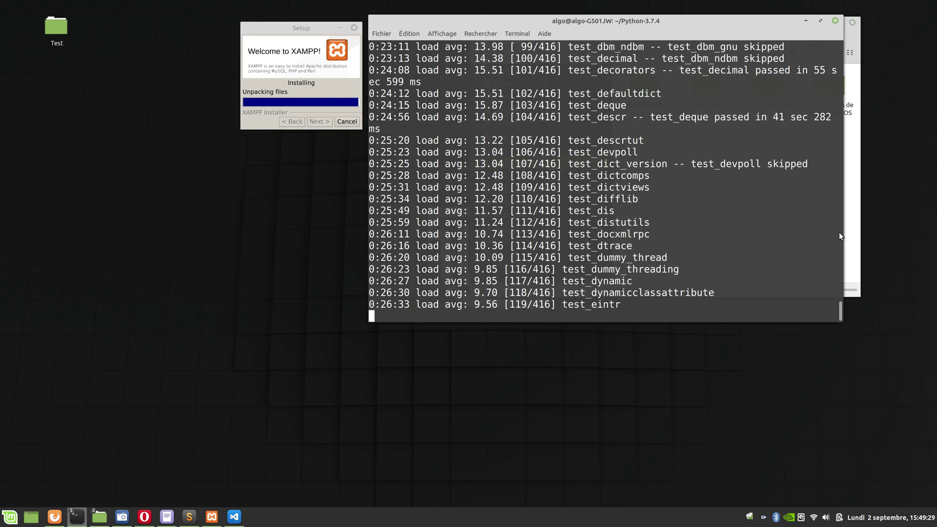
{"action": "scroll", "coordinate": [803, 295], "scroll_direction": "up", "scroll_amount": 5}
{"action": "scroll", "coordinate": [803, 295], "scroll_direction": "up", "scroll_amount": 20}
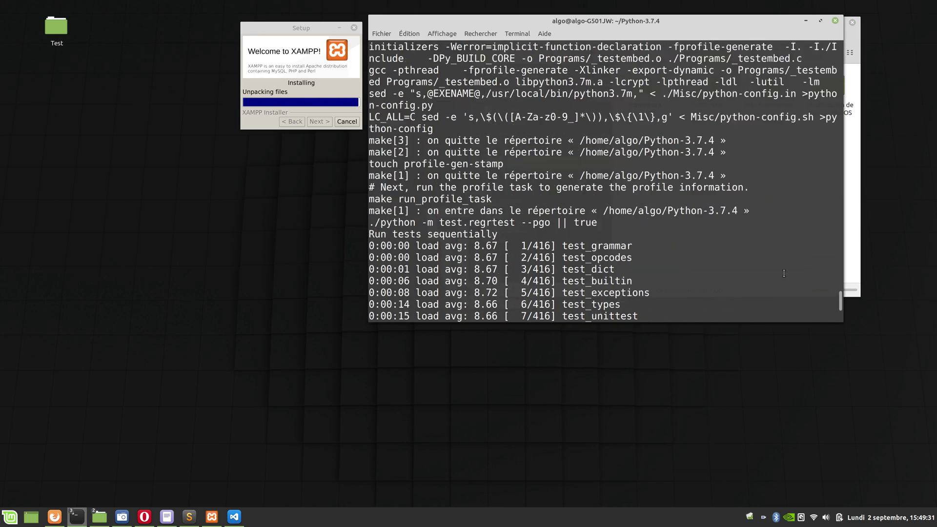
{"action": "scroll", "coordinate": [783, 273], "scroll_direction": "up", "scroll_amount": 20}
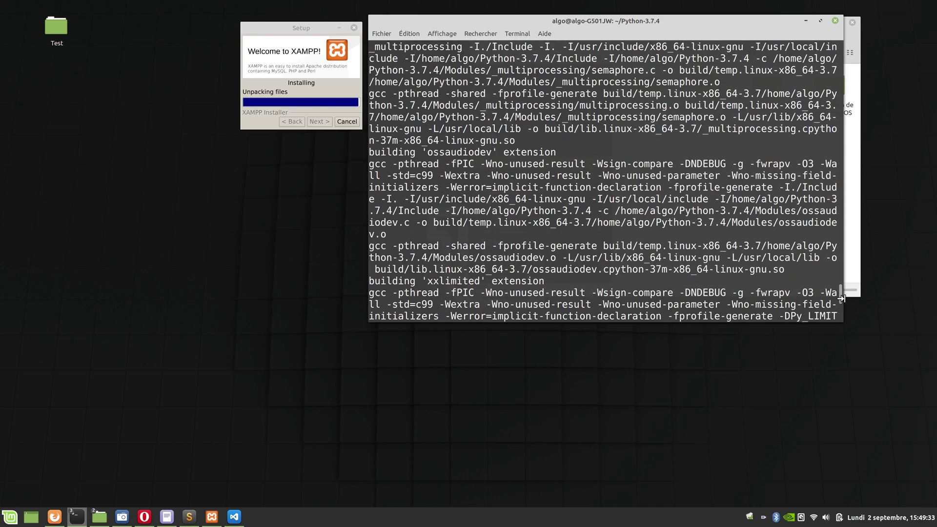
{"action": "left_click_drag", "start_coordinate": [834, 265], "coordinate": [834, 326]}
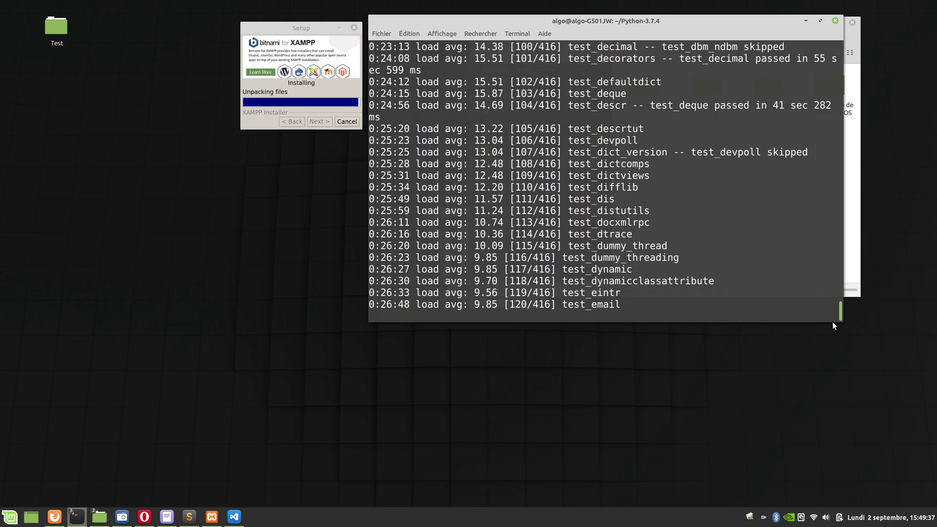
{"action": "left_click", "coordinate": [807, 20]}
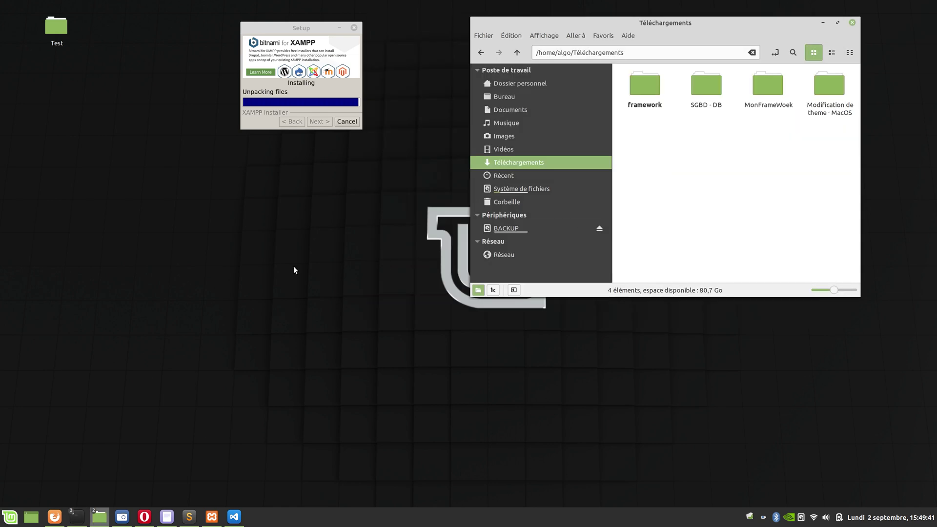
- Install htop with sudo apt install in the home-directory terminal, entering the sudo password
{"action": "mouse_move", "coordinate": [76, 517]}
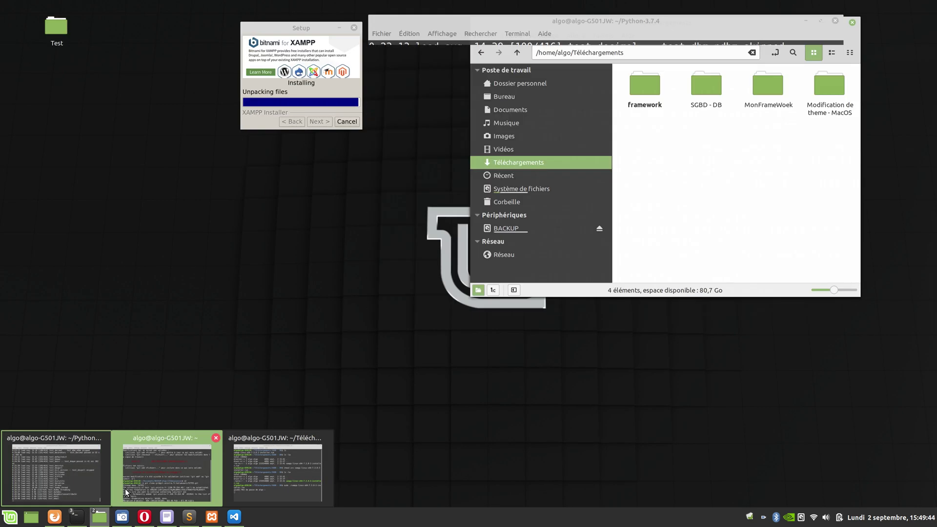
{"action": "mouse_move", "coordinate": [135, 488]}
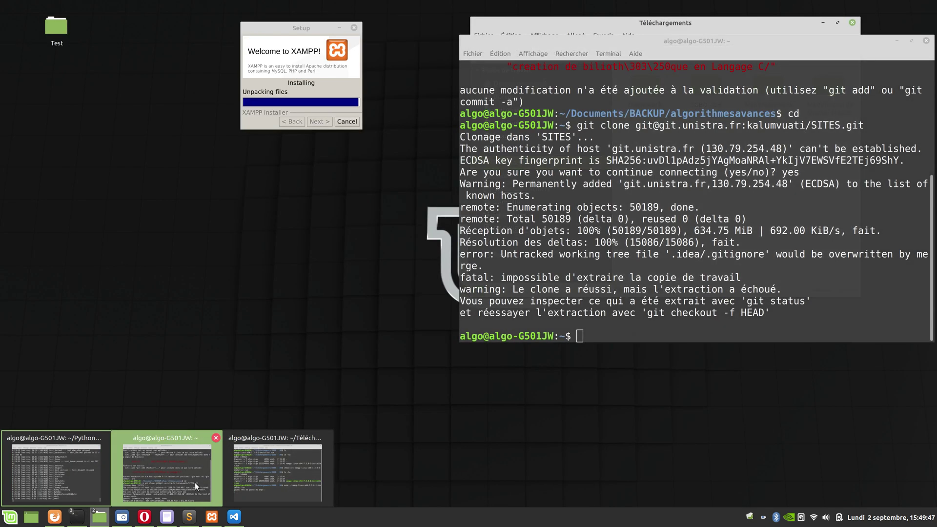
{"action": "left_click", "coordinate": [195, 482]}
{"action": "type", "text": "sud"}
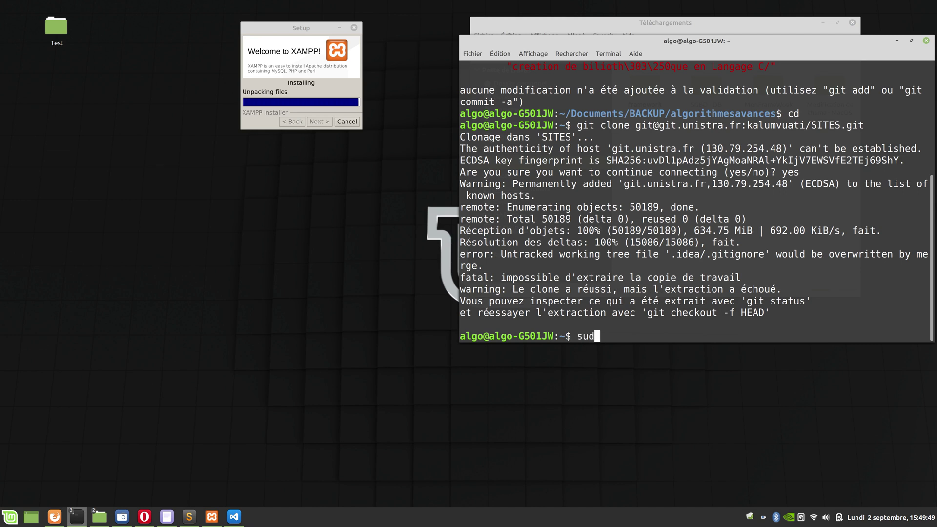
{"action": "type", "text": "o apt install htop"}
{"action": "key", "text": "Return"}
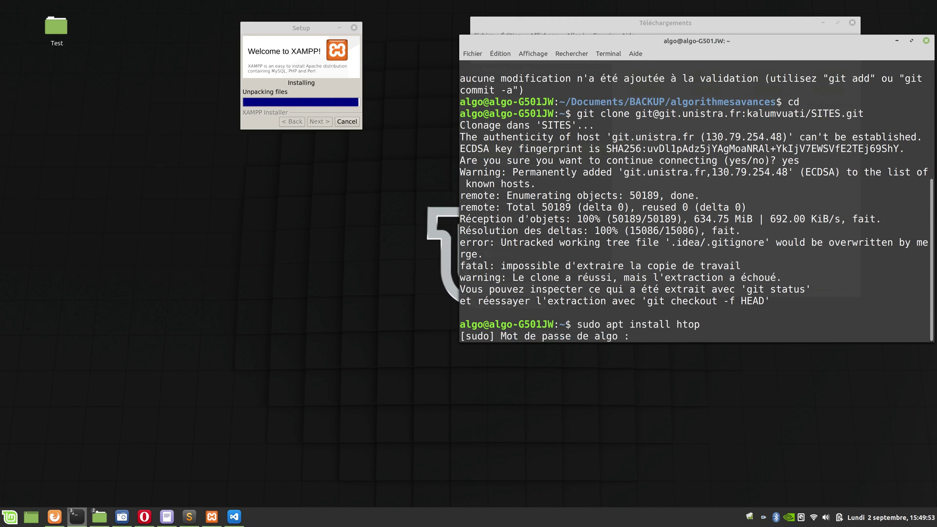
{"action": "type", "text": "*****"}
{"action": "key", "text": "Return"}
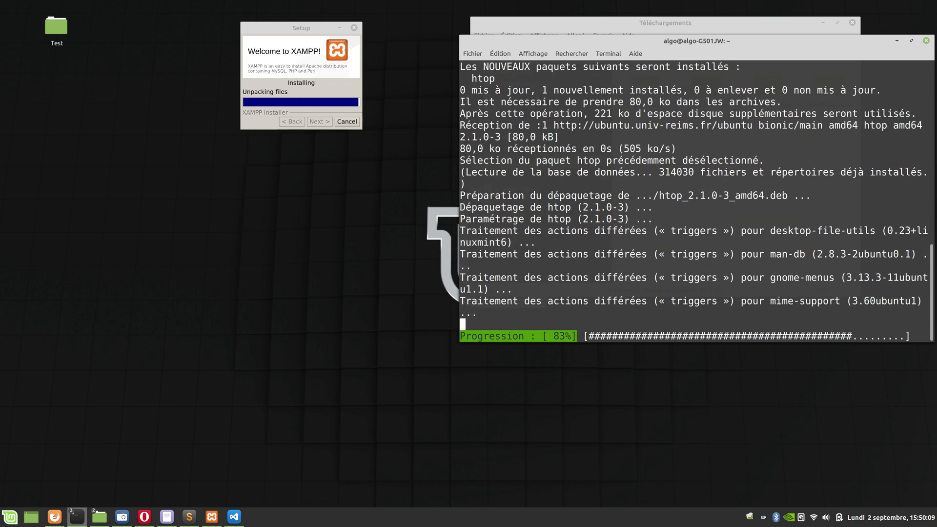
- Run htop, maximize the terminal, and select the /usr/bin/pulseaudio process to inspect the system load
{"action": "type", "text": "htop"}
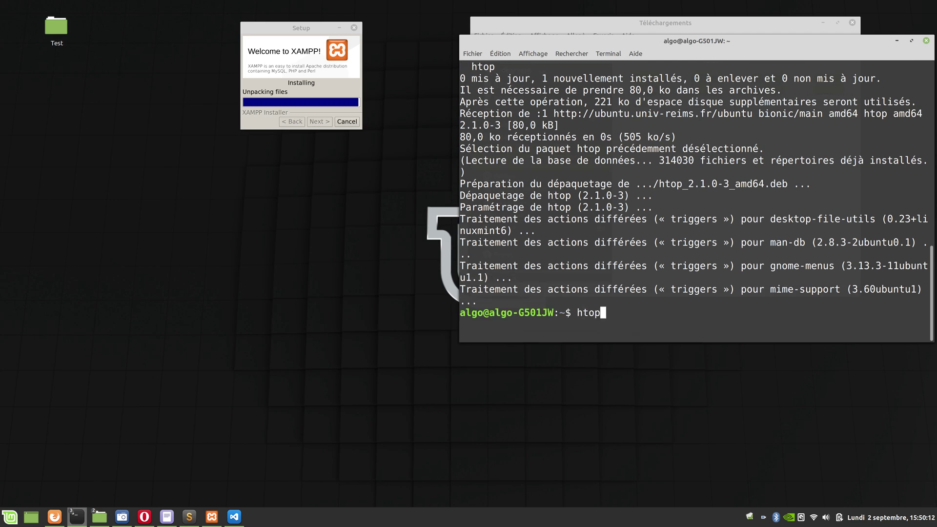
{"action": "key", "text": "Return"}
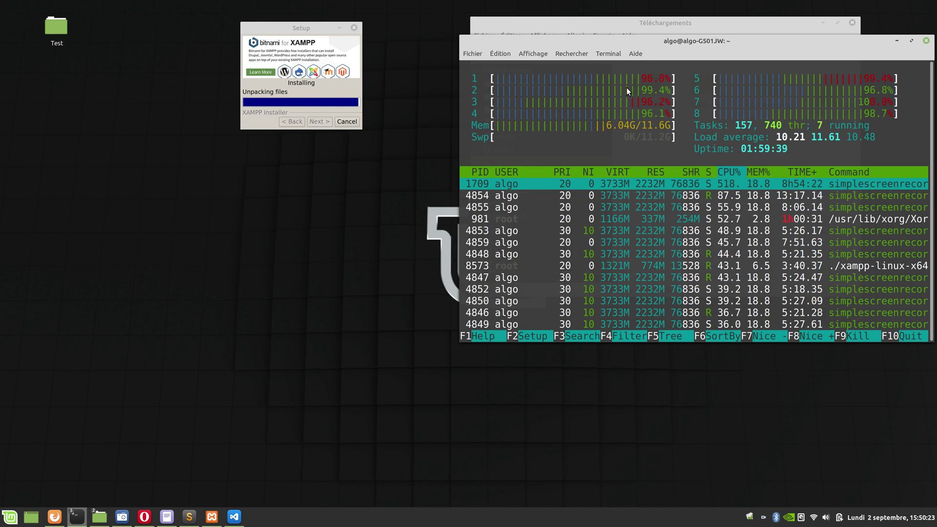
{"action": "double_click", "coordinate": [614, 38]}
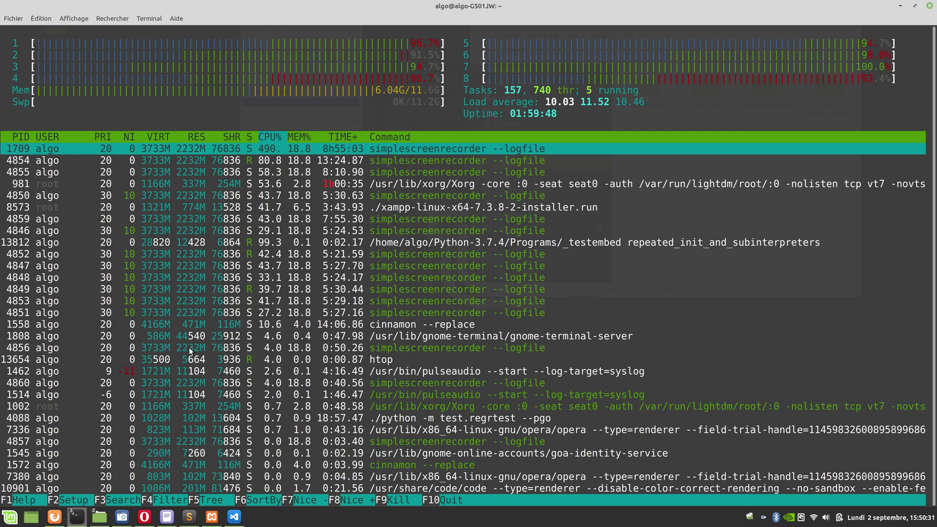
{"action": "left_click", "coordinate": [158, 373]}
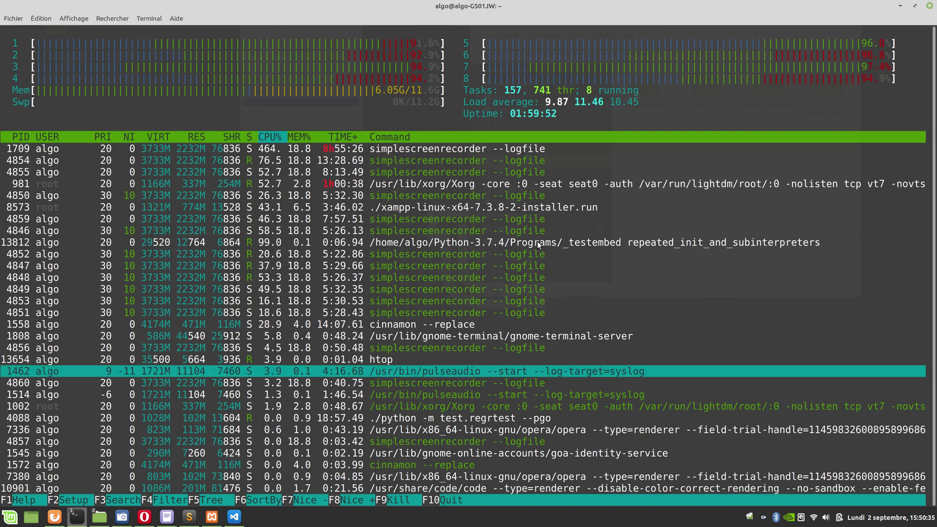
- Select the Python _testembed, Xorg and simplescreenrecorder processes in htop to inspect their CPU usage
{"action": "left_click", "coordinate": [588, 244]}
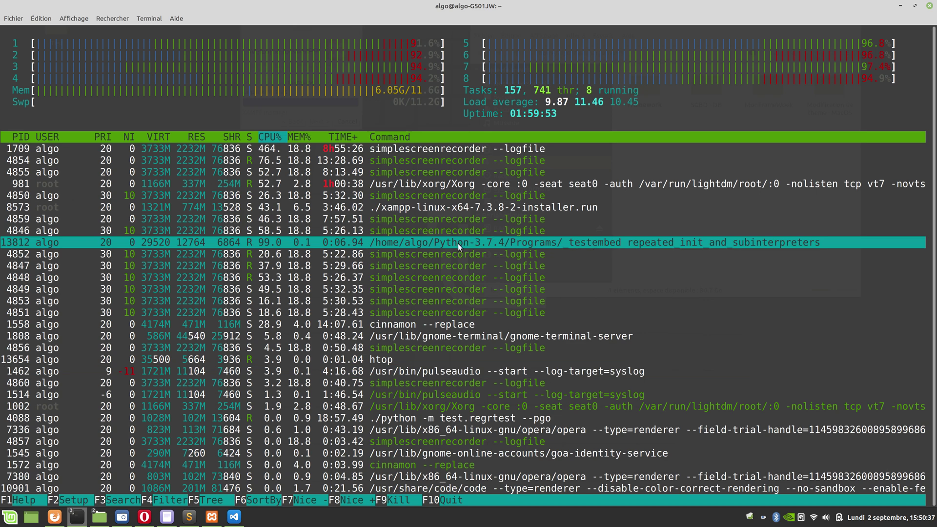
{"action": "left_click", "coordinate": [191, 253]}
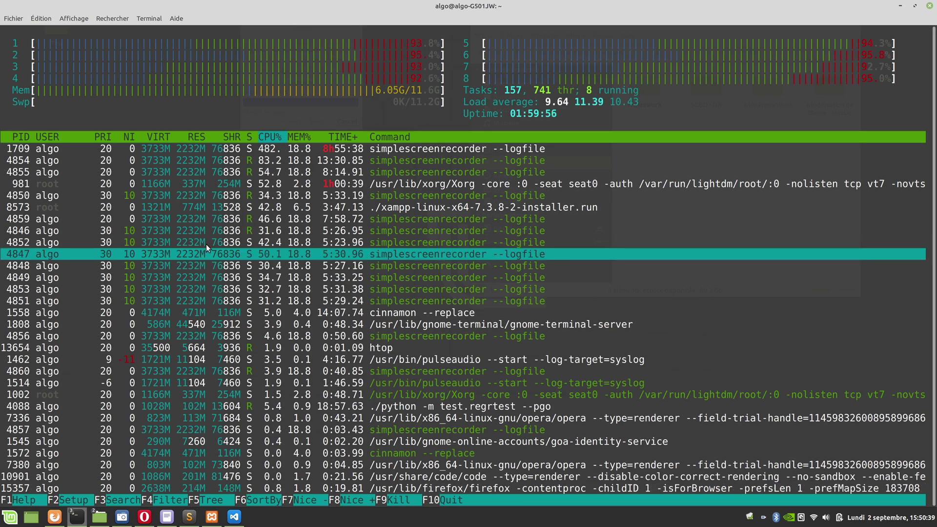
{"action": "left_click", "coordinate": [592, 184]}
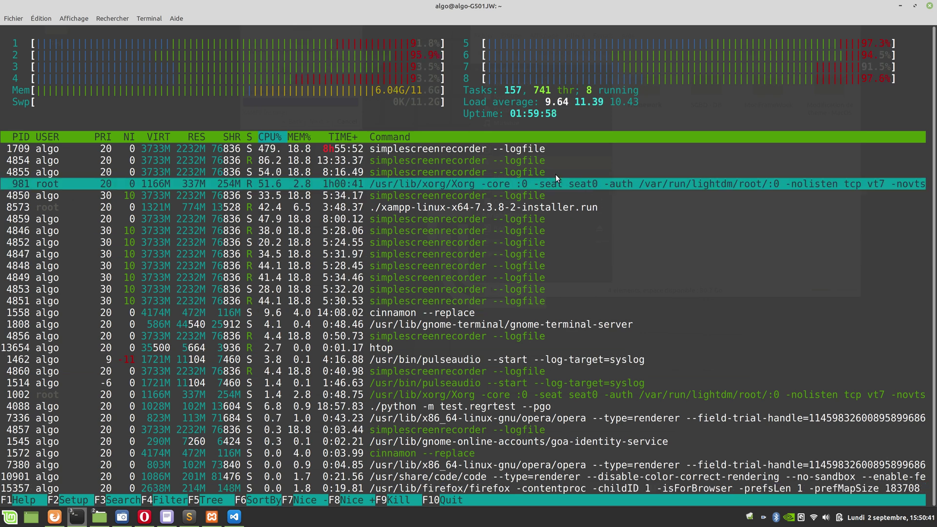
{"action": "left_click", "coordinate": [457, 149]}
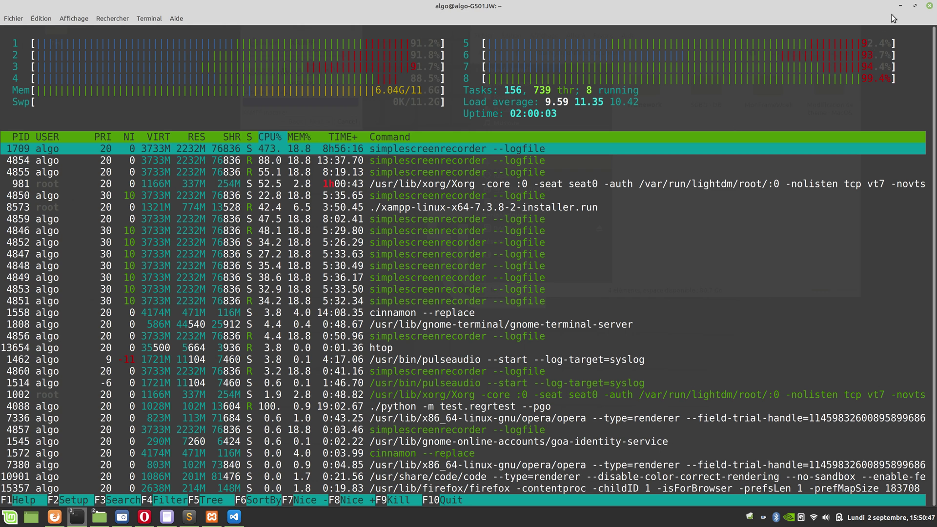
- Restore the maximized htop terminal to a smaller window and arrange the Téléchargements window beside it, below the XAMPP installer
{"action": "left_click", "coordinate": [916, 7]}
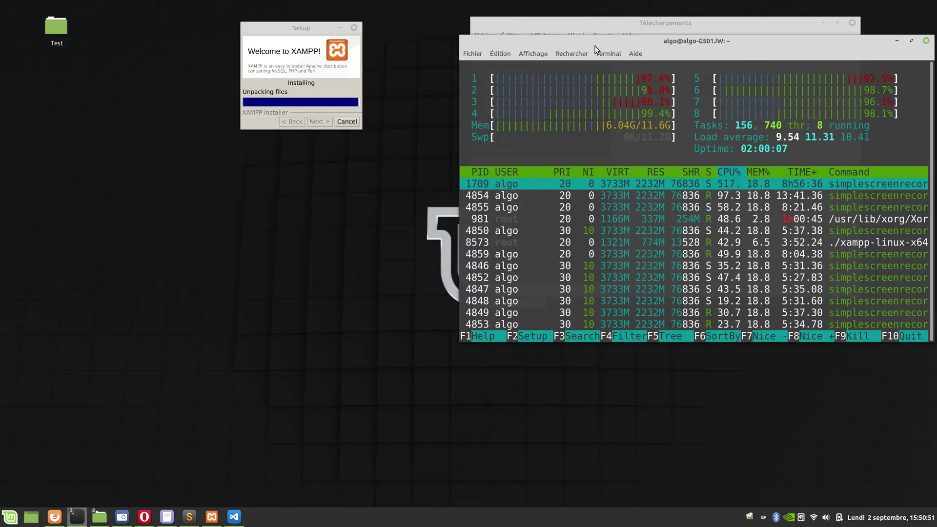
{"action": "left_click_drag", "start_coordinate": [596, 46], "coordinate": [558, 97]}
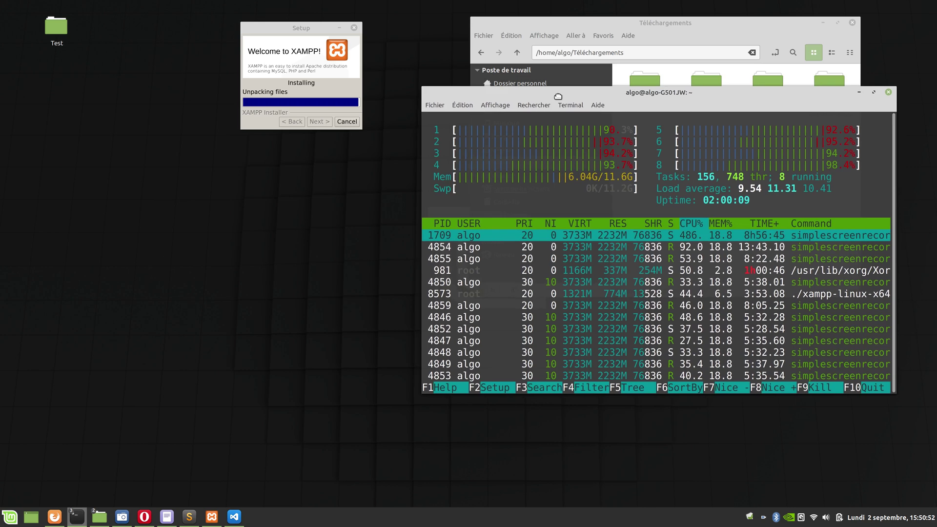
{"action": "left_click", "coordinate": [654, 28]}
{"action": "left_click_drag", "start_coordinate": [654, 28], "coordinate": [219, 171]}
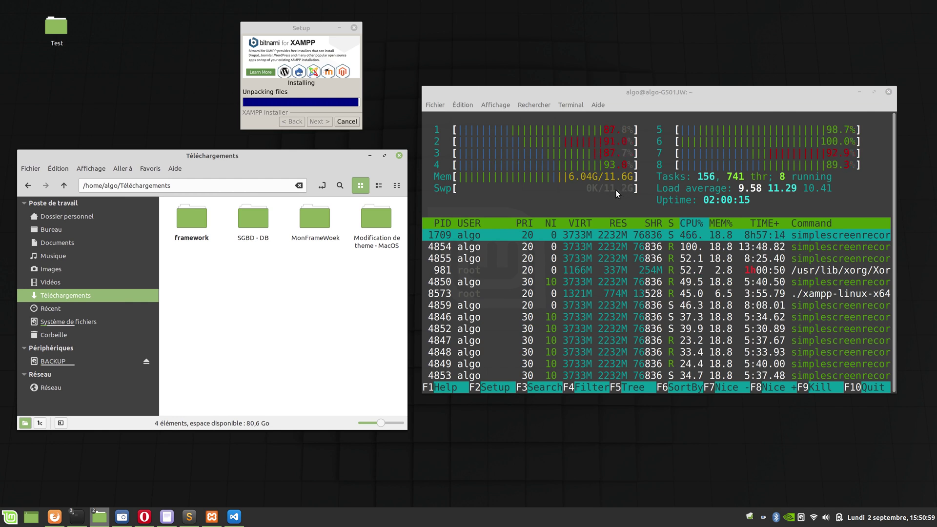
{"action": "left_click", "coordinate": [442, 192]}
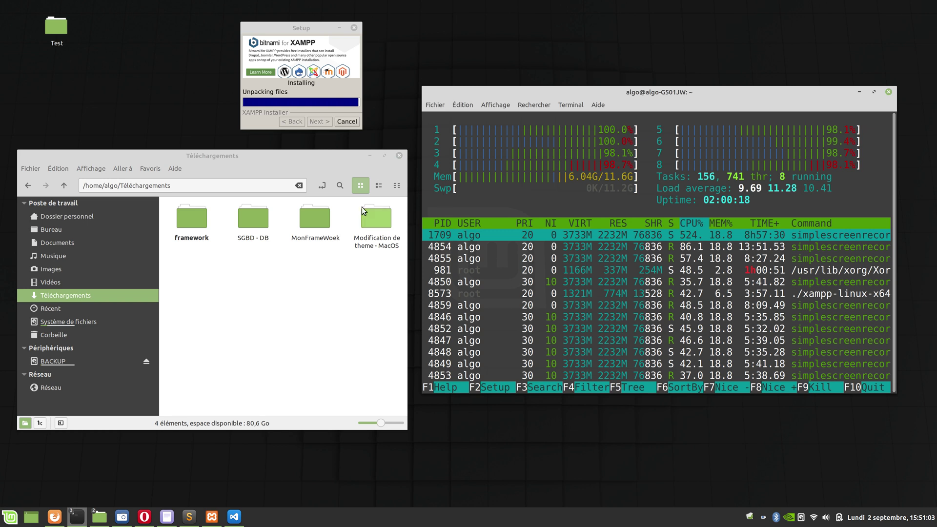
{"action": "left_click", "coordinate": [213, 163]}
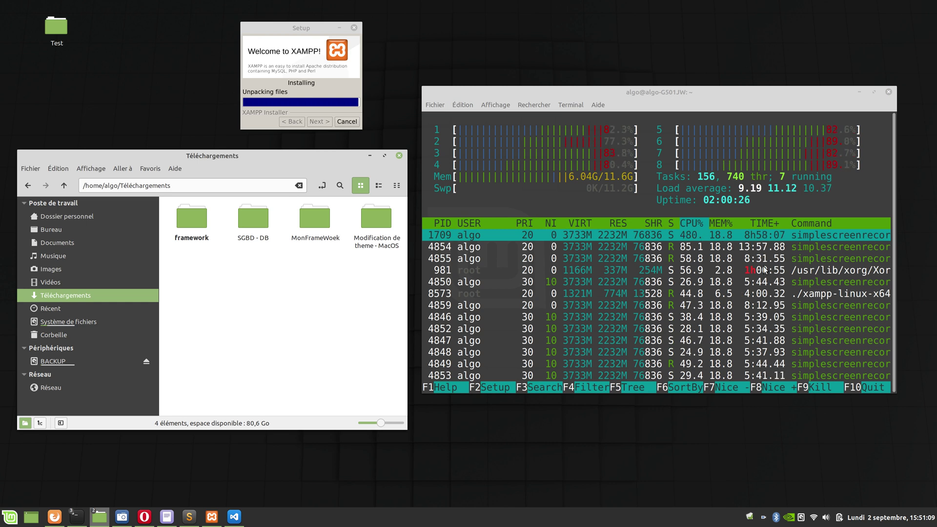
- Examine the lower entries of the htop process list, then return toward the busier processes
{"action": "left_click", "coordinate": [805, 333]}
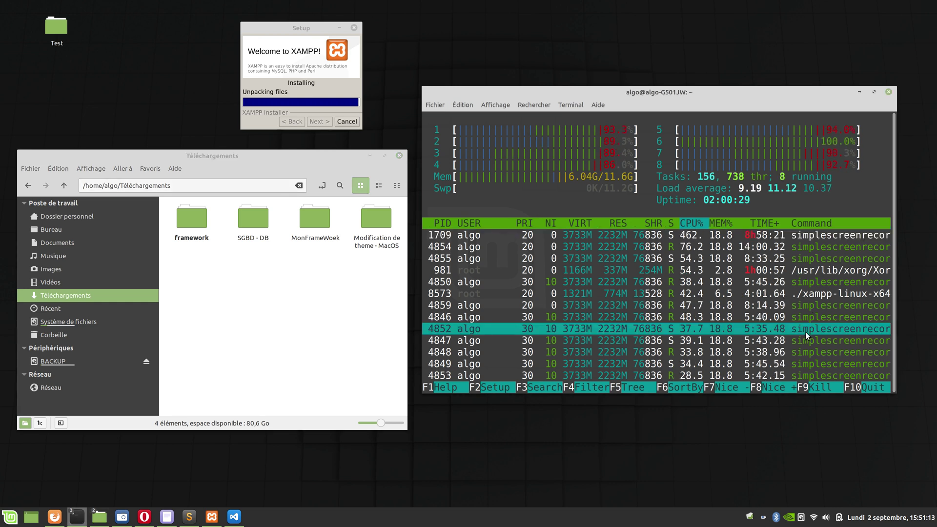
{"action": "key", "text": "Down"}
{"action": "key", "text": "Down"}
{"action": "key", "text": "Down"}
{"action": "key", "text": "Down"}
{"action": "key", "text": "Down"}
{"action": "key", "text": "Down"}
{"action": "key", "text": "Down"}
{"action": "key", "text": "Down"}
{"action": "key", "text": "Down"}
{"action": "key", "text": "Down"}
{"action": "key", "text": "Down"}
{"action": "key", "text": "Down"}
{"action": "key", "text": "Down"}
{"action": "key", "text": "Down"}
{"action": "key", "text": "Down"}
{"action": "key", "text": "Down"}
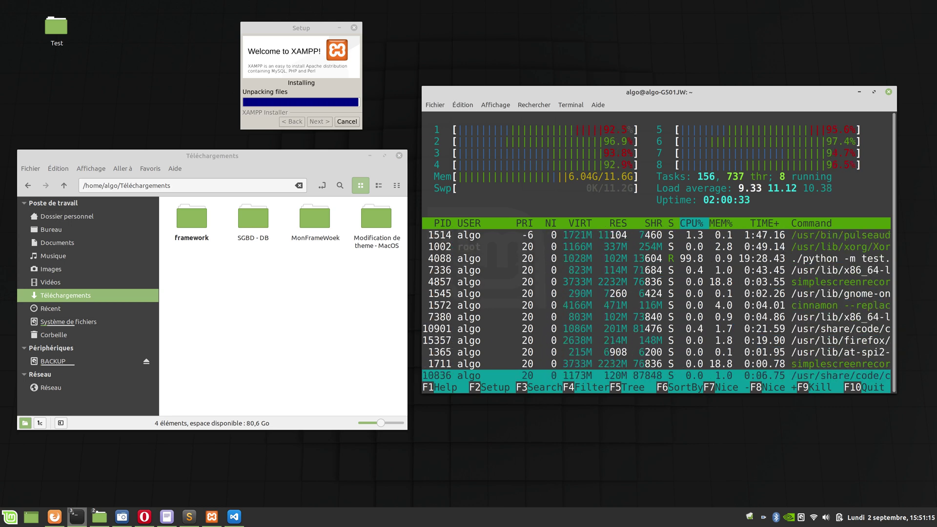
{"action": "key", "text": "Up"}
{"action": "key", "text": "Up"}
{"action": "key", "text": "Up"}
{"action": "key", "text": "Up"}
{"action": "key", "text": "Up"}
{"action": "key", "text": "Up"}
{"action": "key", "text": "Up"}
{"action": "key", "text": "Up"}
{"action": "key", "text": "Up"}
{"action": "key", "text": "Up"}
{"action": "key", "text": "Up"}
{"action": "key", "text": "Up"}
{"action": "key", "text": "Up"}
{"action": "key", "text": "Up"}
{"action": "key", "text": "Up"}
{"action": "key", "text": "Up"}
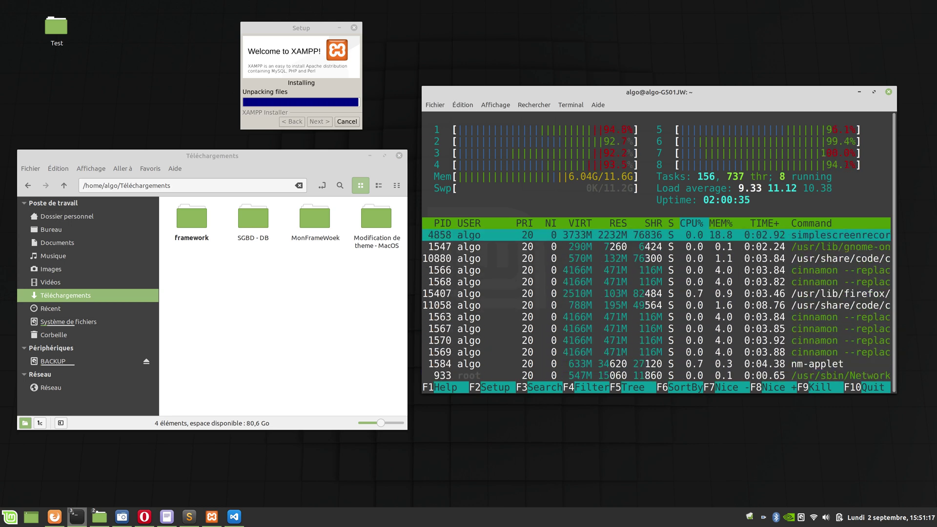
{"action": "key", "text": "Up"}
{"action": "key", "text": "Up"}
{"action": "key", "text": "Up"}
{"action": "key", "text": "Up"}
{"action": "key", "text": "Up"}
{"action": "key", "text": "Up"}
{"action": "key", "text": "Up"}
{"action": "key", "text": "Up"}
{"action": "key", "text": "Up"}
{"action": "key", "text": "Up"}
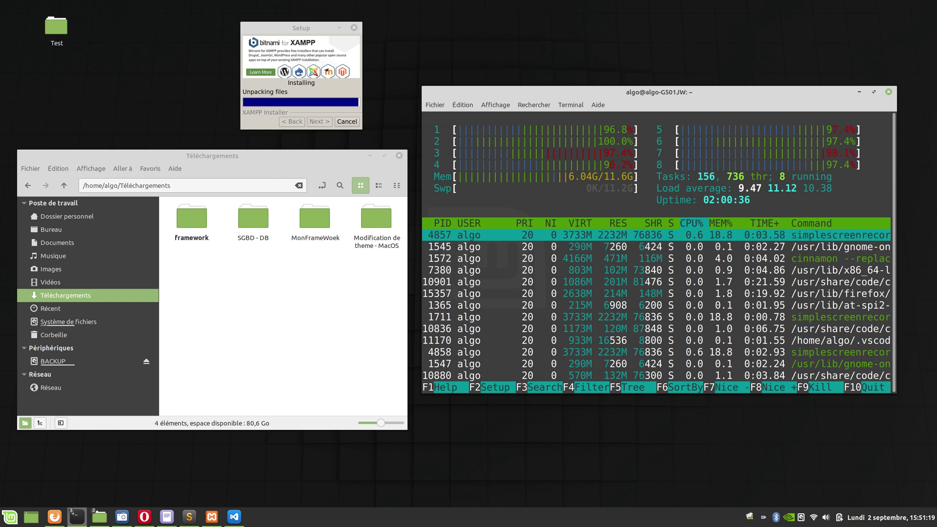
{"action": "key", "text": "Up"}
{"action": "key", "text": "Up"}
{"action": "key", "text": "Up"}
{"action": "key", "text": "Up"}
{"action": "key", "text": "Up"}
{"action": "key", "text": "Up"}
{"action": "key", "text": "Up"}
{"action": "key", "text": "Up"}
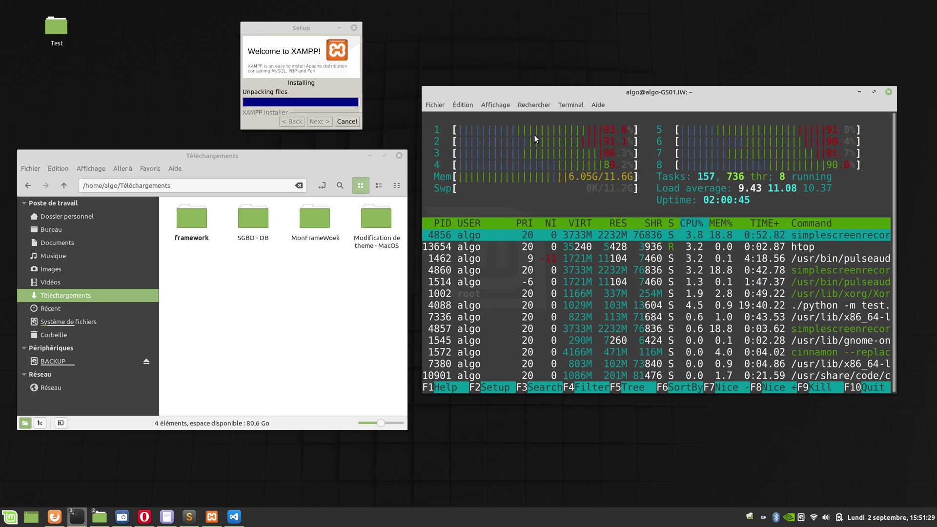
- Shift the XAMPP Setup window and the Téléchargements window slightly on the desktop
{"action": "left_click_drag", "start_coordinate": [307, 25], "coordinate": [290, 18]}
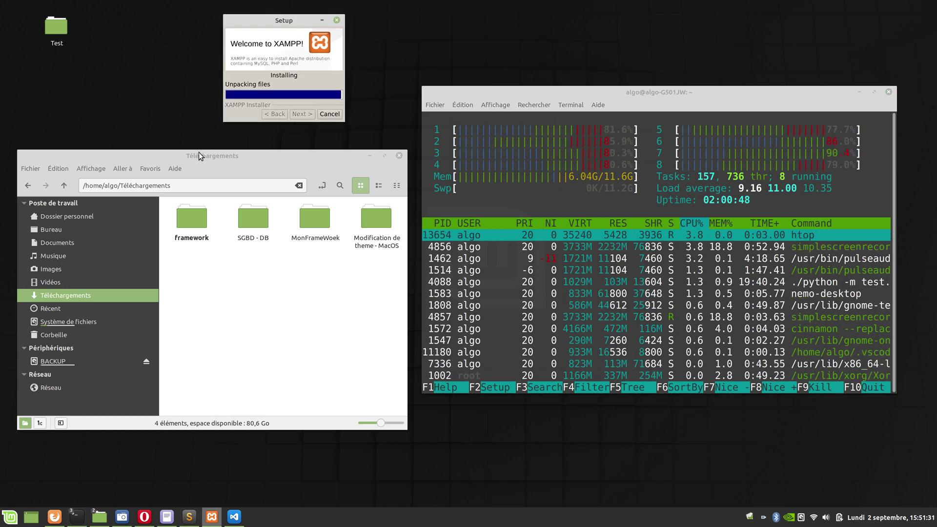
{"action": "left_click_drag", "start_coordinate": [198, 153], "coordinate": [221, 147]}
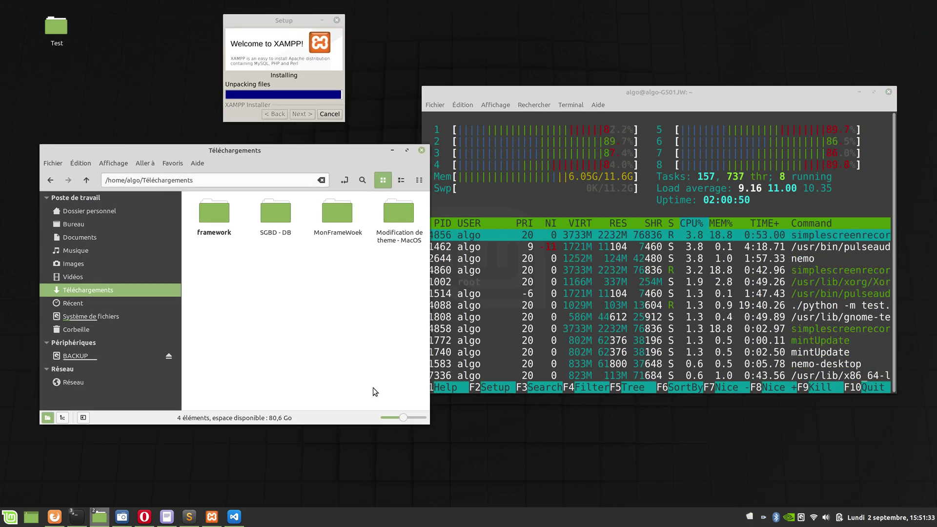
- Switch to SimpleScreenRecorder to check the recording's statistics, then minimize its window
{"action": "mouse_move", "coordinate": [189, 520]}
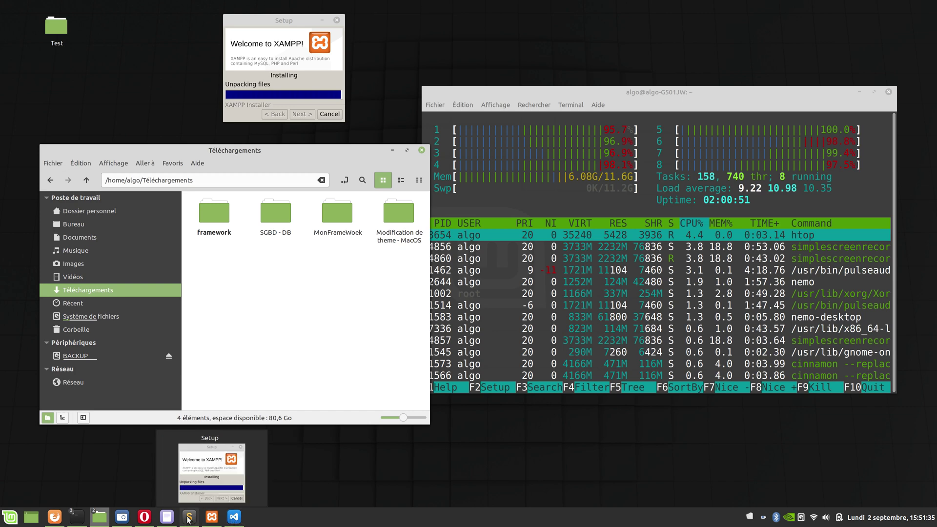
{"action": "mouse_move", "coordinate": [130, 525]}
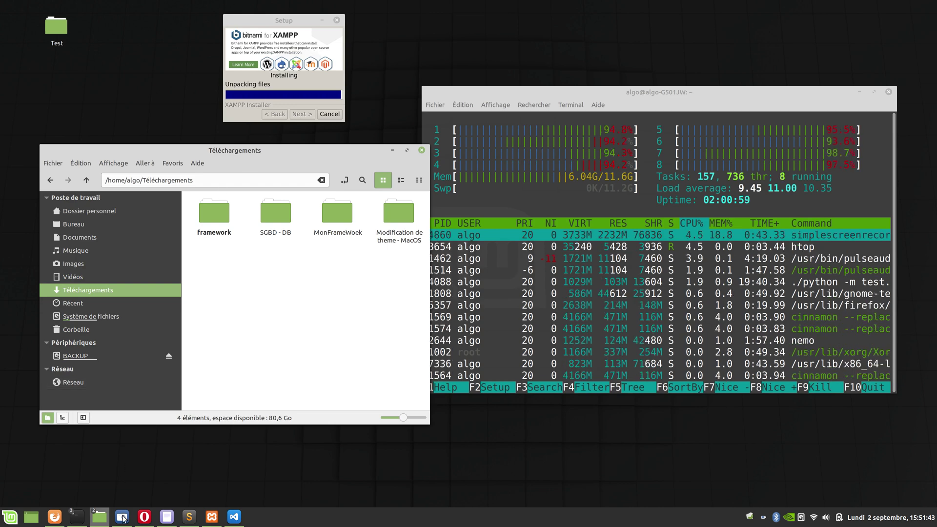
{"action": "left_click", "coordinate": [118, 524]}
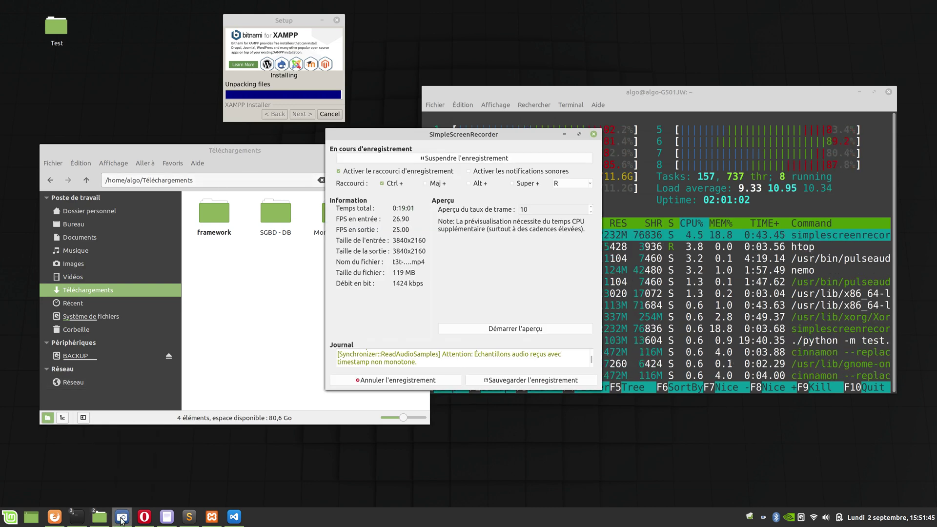
{"action": "left_click", "coordinate": [565, 134]}
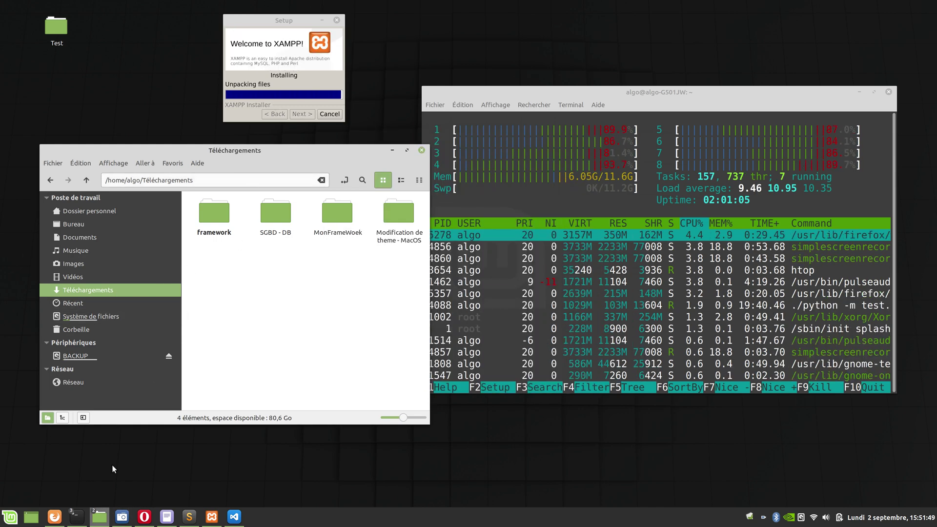
- Bring the SGBD - DB and Python-3.7.4 terminal windows back onto the desktop
{"action": "mouse_move", "coordinate": [76, 517]}
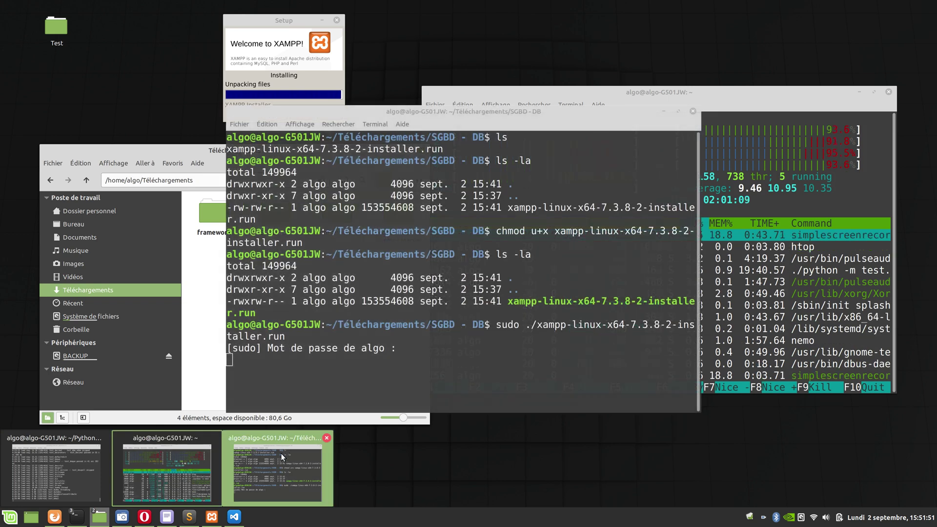
{"action": "left_click", "coordinate": [281, 453]}
{"action": "left_click", "coordinate": [71, 471]}
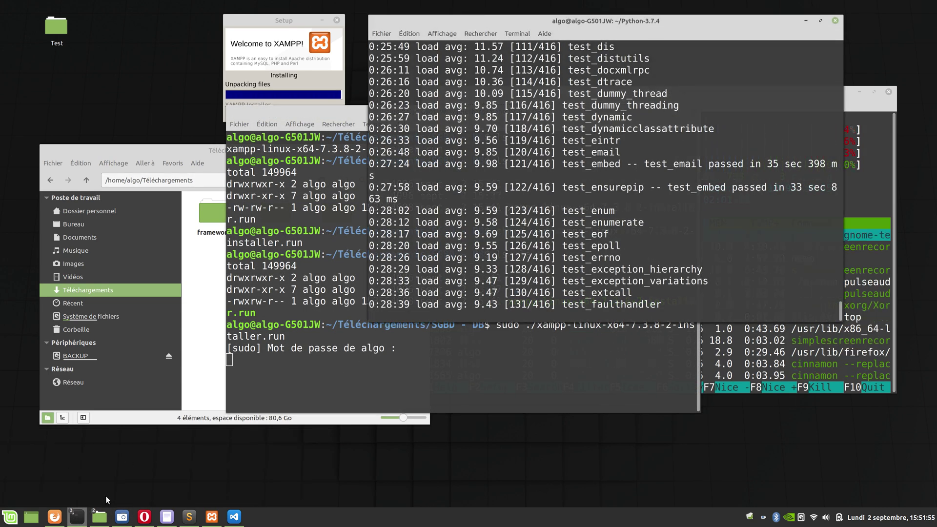
- Return to the home-directory terminal and quit htop
{"action": "mouse_move", "coordinate": [86, 519]}
{"action": "left_click", "coordinate": [174, 484]}
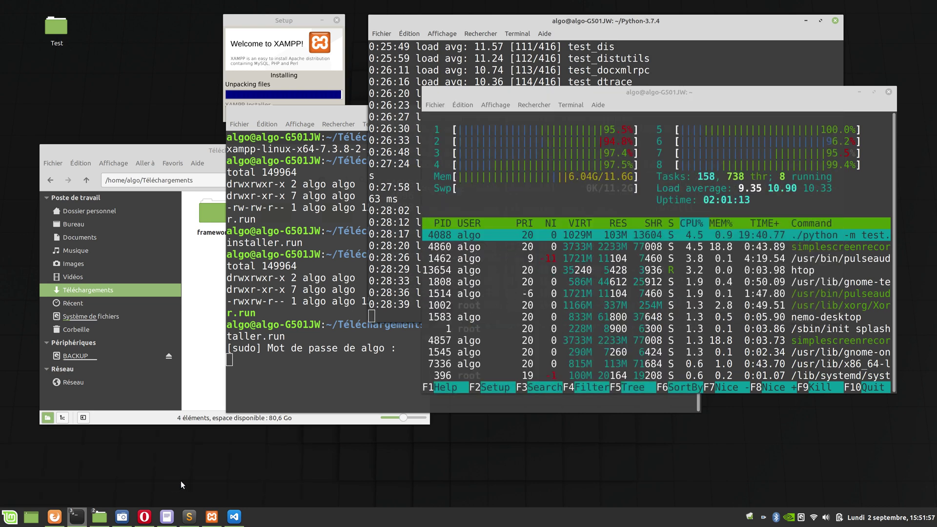
{"action": "left_click", "coordinate": [513, 324]}
{"action": "key", "text": "F10"}
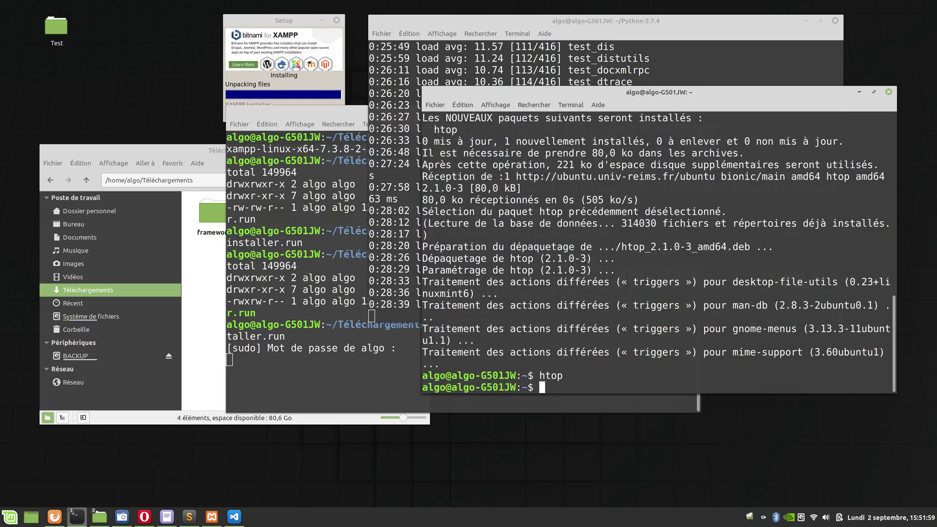
{"action": "type", "text": "sudo rm -rf "}
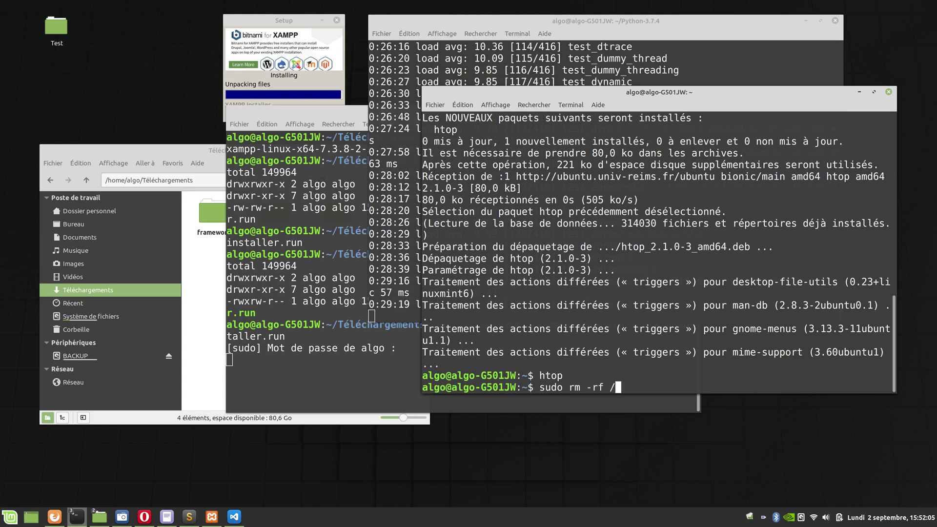
{"action": "type", "text": "/opt/lampp/htdocs/*"}
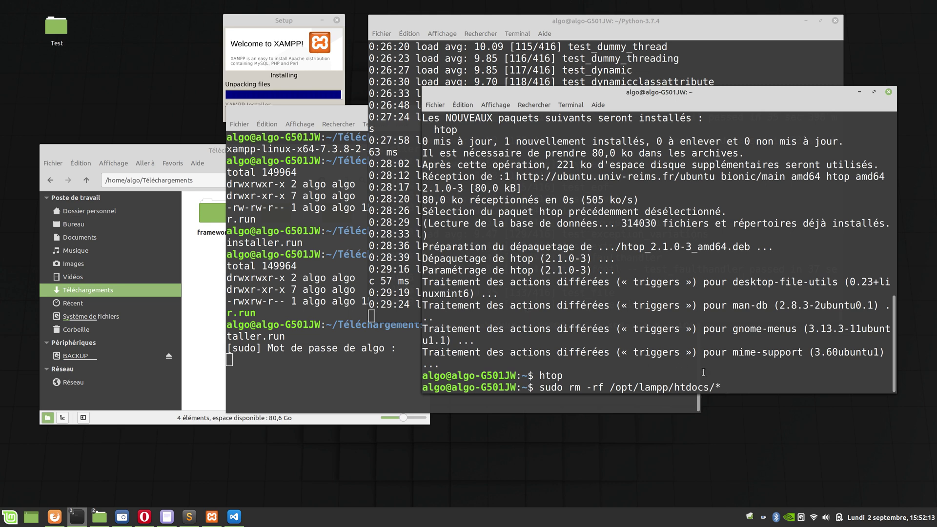
{"action": "double_click", "coordinate": [717, 387]}
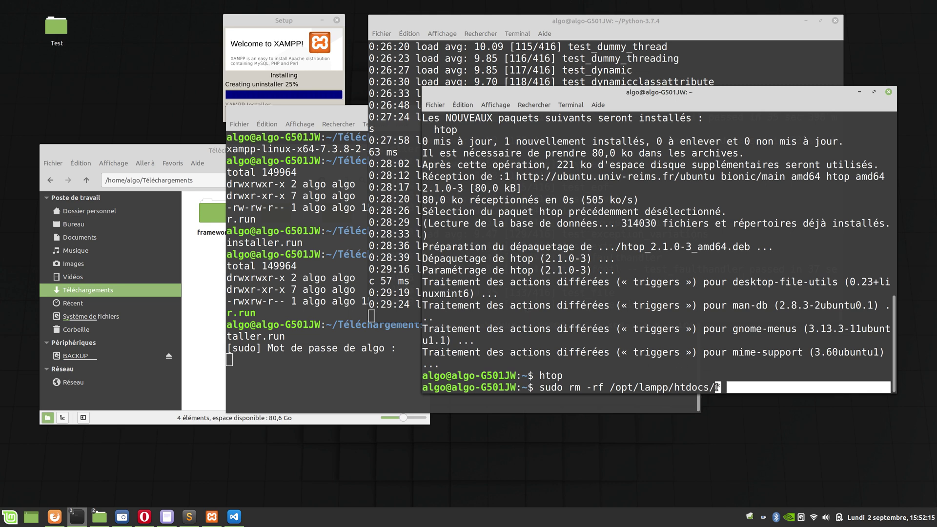
{"action": "left_click", "coordinate": [716, 387]}
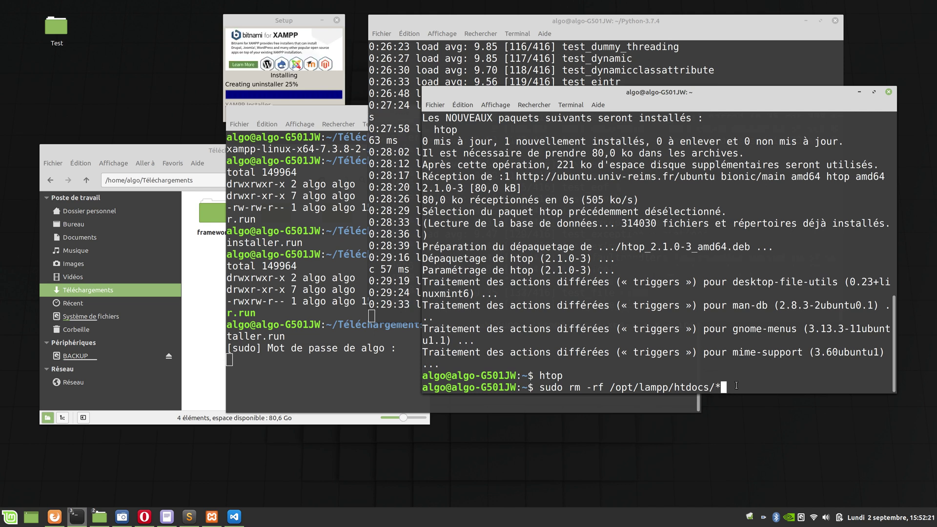
{"action": "key", "text": "BackSpace"}
{"action": "key", "text": "BackSpace"}
{"action": "key", "text": "BackSpace"}
{"action": "key", "text": "BackSpace"}
{"action": "key", "text": "BackSpace"}
{"action": "key", "text": "BackSpace"}
{"action": "key", "text": "BackSpace"}
{"action": "key", "text": "BackSpace"}
{"action": "key", "text": "BackSpace"}
{"action": "key", "text": "BackSpace"}
{"action": "key", "text": "BackSpace"}
{"action": "key", "text": "BackSpace"}
{"action": "key", "text": "BackSpace"}
{"action": "key", "text": "BackSpace"}
{"action": "key", "text": "BackSpace"}
{"action": "key", "text": "BackSpace"}
{"action": "key", "text": "BackSpace"}
{"action": "key", "text": "BackSpace"}
{"action": "key", "text": "BackSpace"}
{"action": "key", "text": "BackSpace"}
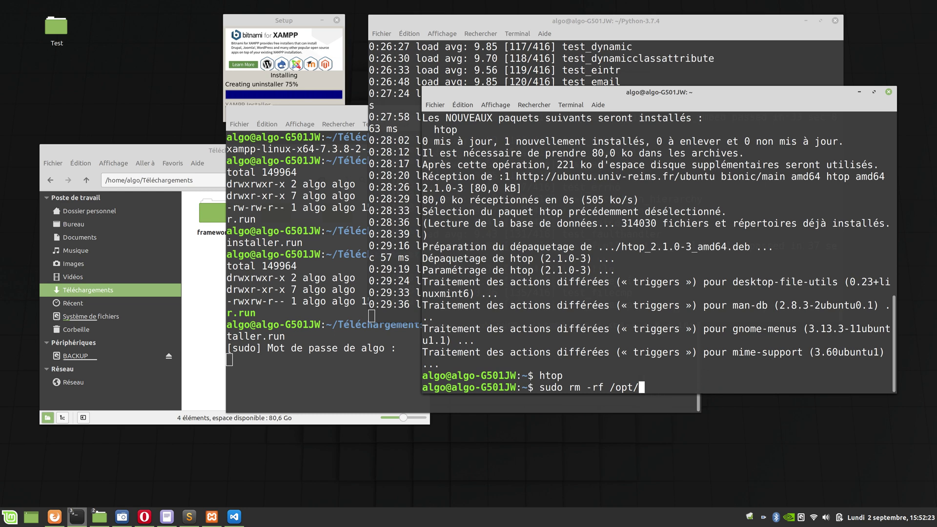
{"action": "key", "text": "BackSpace"}
{"action": "key", "text": "BackSpace"}
{"action": "key", "text": "BackSpace"}
{"action": "key", "text": "BackSpace"}
{"action": "key", "text": "BackSpace"}
{"action": "key", "text": "BackSpace"}
- List the home directory's contents with ls and highlight the SITES folder in the output
{"action": "type", "text": "ls"}
{"action": "key", "text": "Return"}
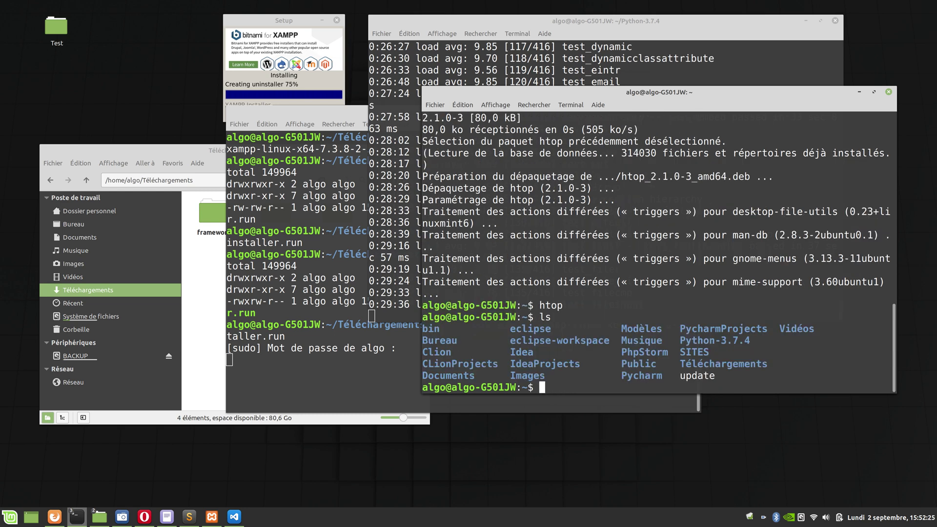
{"action": "double_click", "coordinate": [714, 352]}
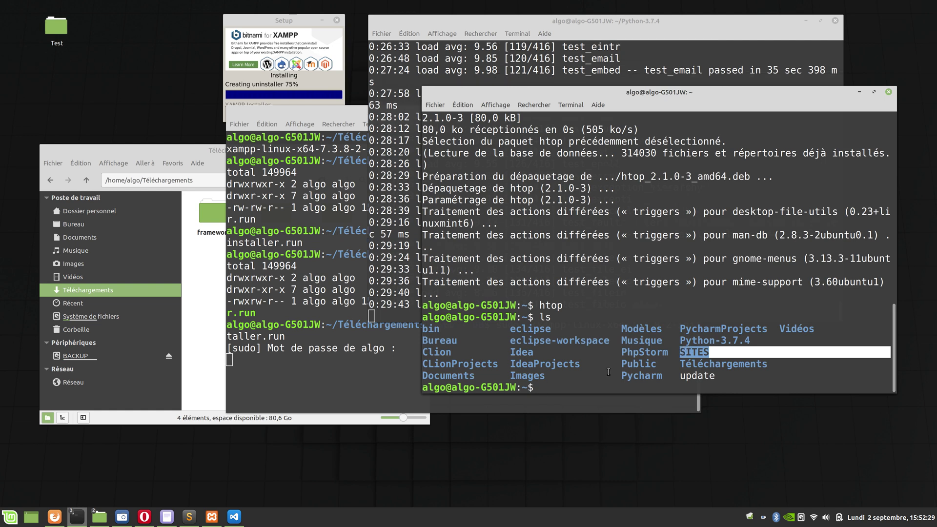
{"action": "left_click", "coordinate": [590, 378]}
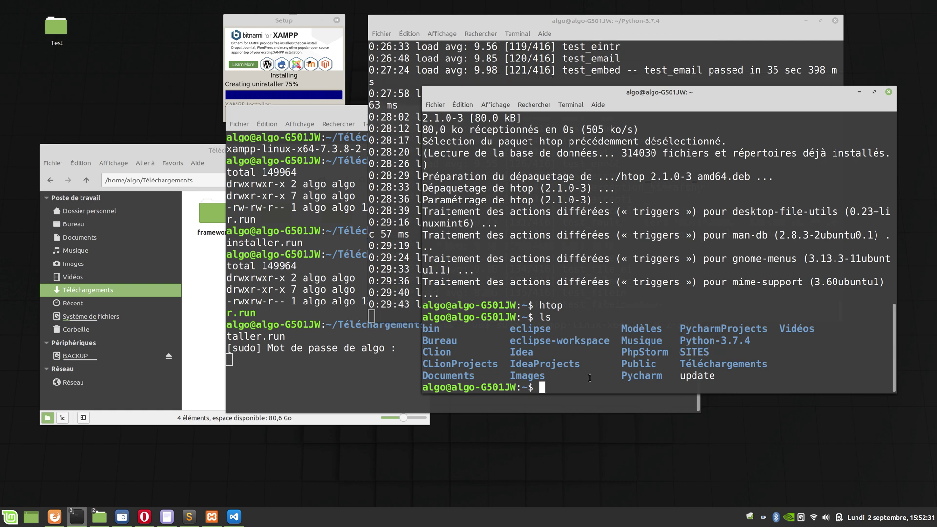
{"action": "type", "text": "sudo ln -s /home/algo/SI"}
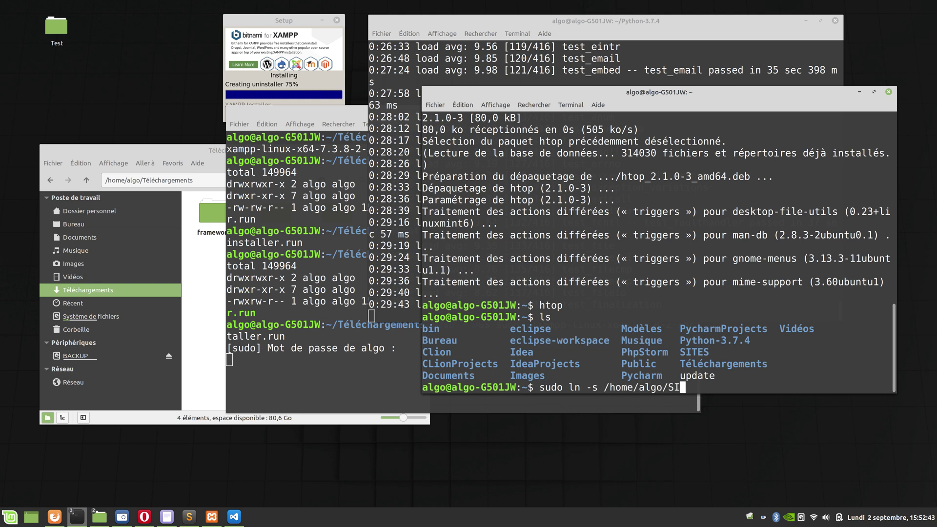
{"action": "key", "text": "Tab"}
{"action": "type", "text": "/opt/lampp/ht"}
{"action": "key", "text": "Tab"}
{"action": "type", "text": "SITE"}
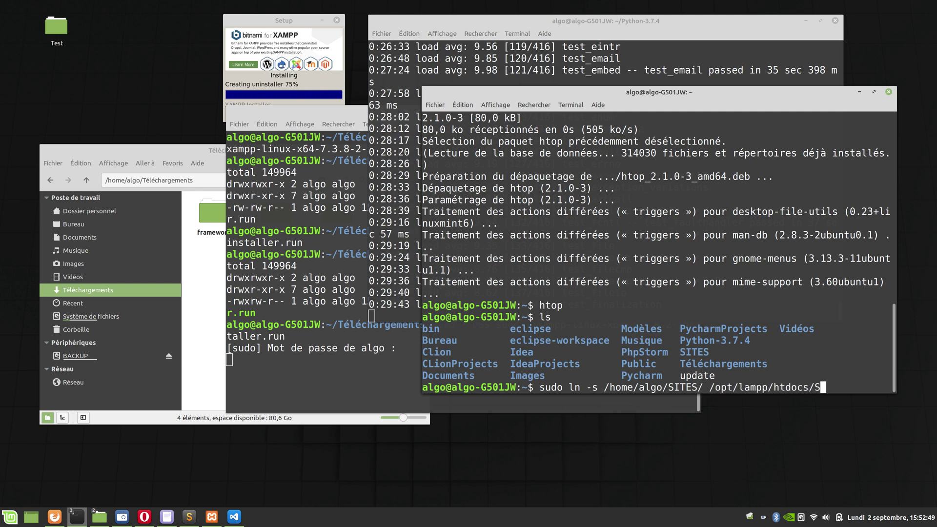
{"action": "type", "text": "S"}
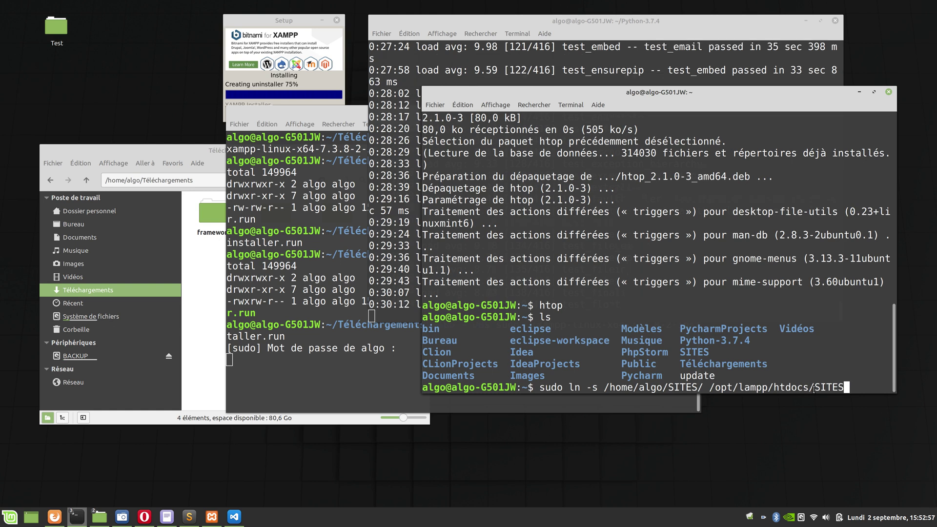
{"action": "left_click_drag", "start_coordinate": [814, 387], "coordinate": [845, 387]}
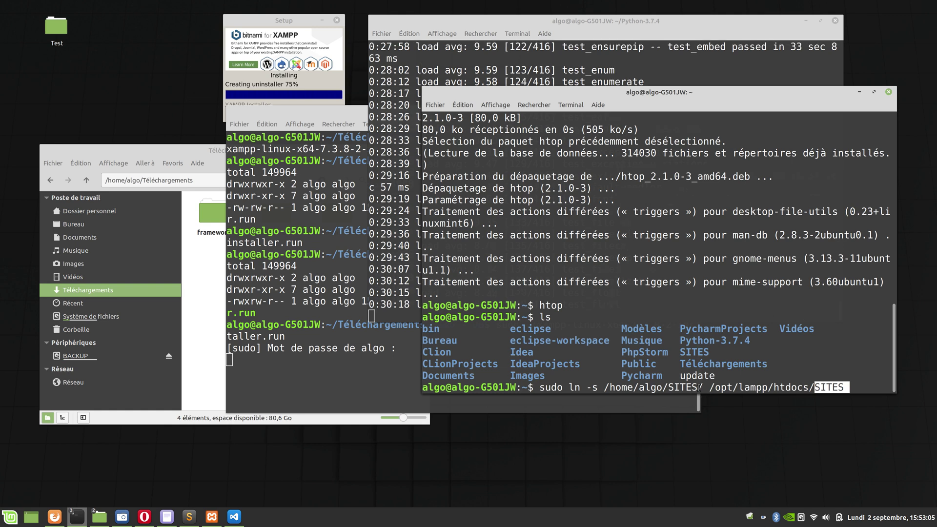
{"action": "left_click_drag", "start_coordinate": [700, 387], "coordinate": [670, 389]}
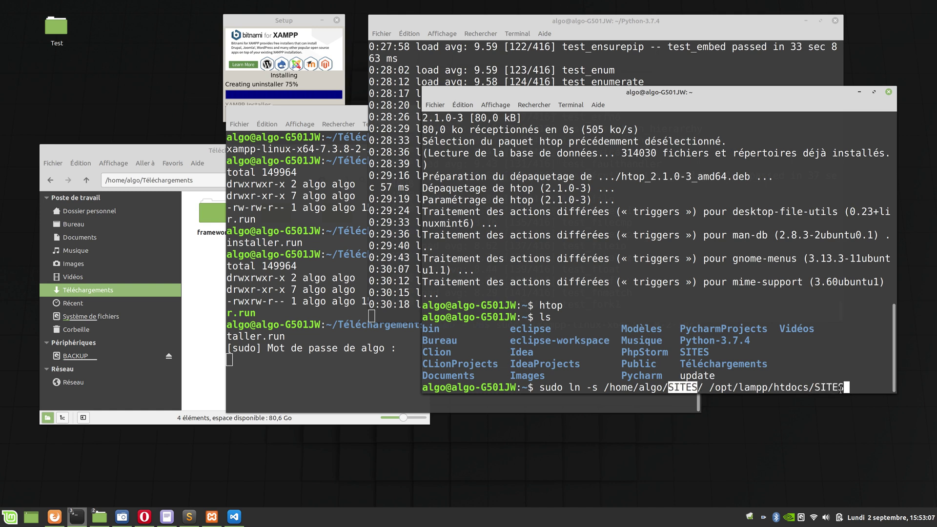
{"action": "left_click_drag", "start_coordinate": [814, 387], "coordinate": [838, 389]}
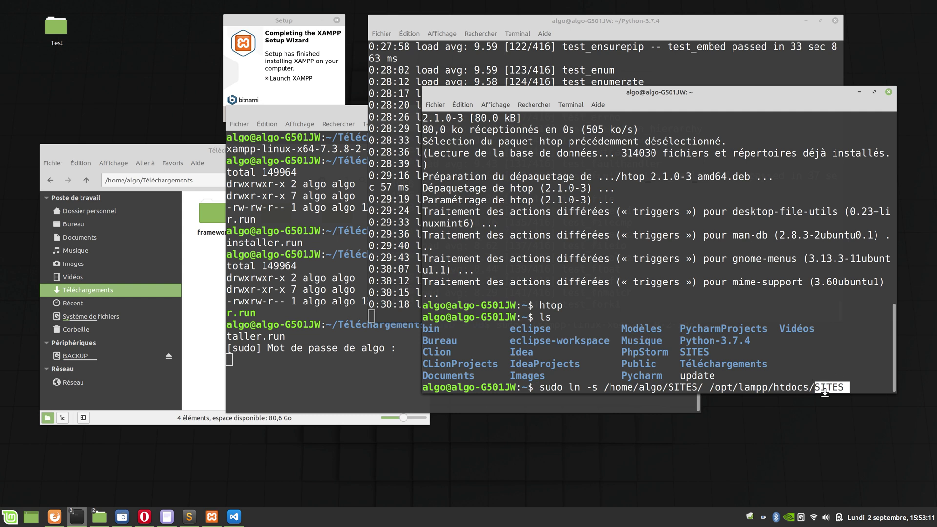
- Switch to the XAMPP setup wizard, turn off the Launch XAMPP option and finish the installation
{"action": "left_click", "coordinate": [290, 99]}
{"action": "left_click", "coordinate": [292, 79]}
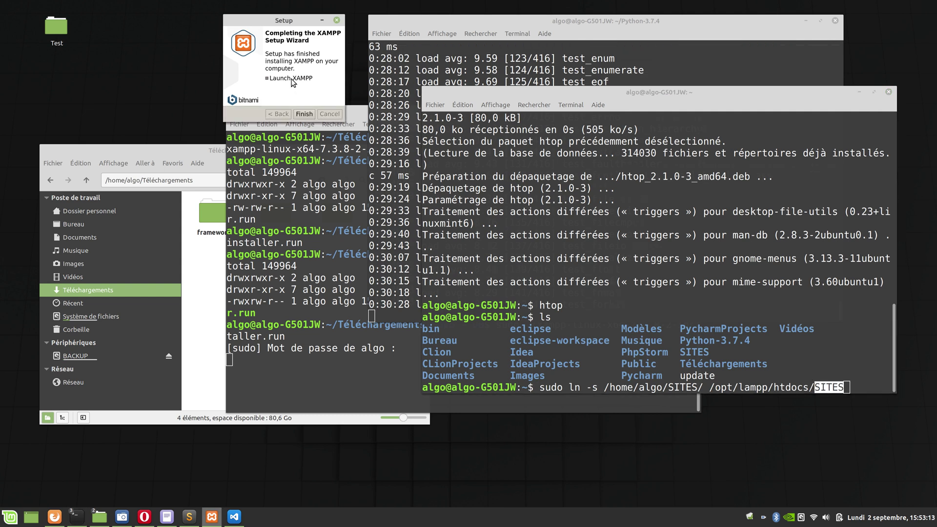
{"action": "left_click", "coordinate": [303, 115]}
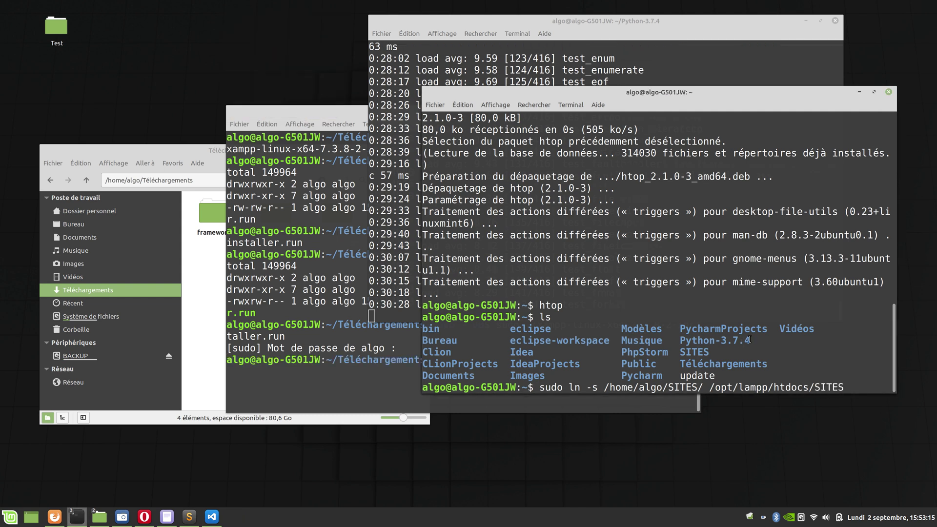
- Discard the pending link command in the home-directory terminal and try to start XAMPP with /opt/lampp/xampp start
{"action": "key", "text": "ctrl+c"}
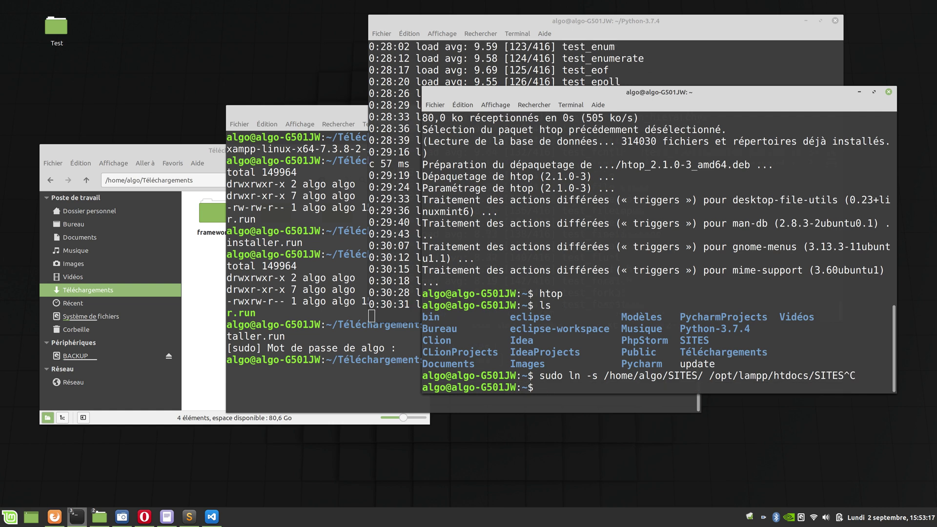
{"action": "type", "text": "./"}
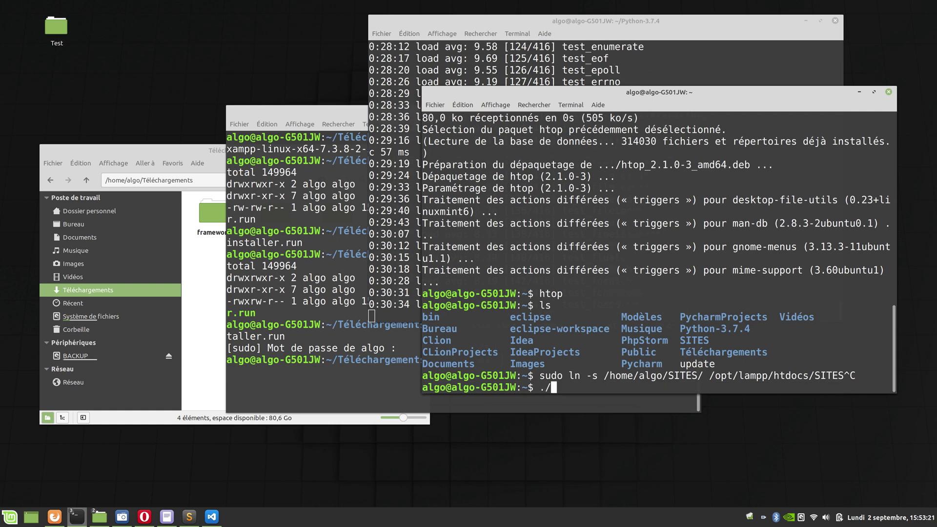
{"action": "key", "text": "BackSpace"}
{"action": "key", "text": "BackSpace"}
{"action": "type", "text": "/opt/lampp/"}
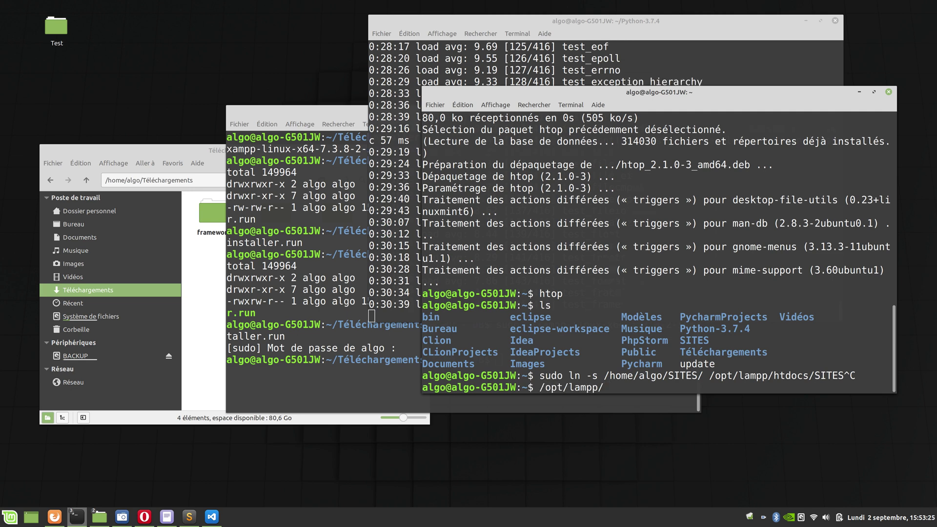
{"action": "type", "text": "x"}
{"action": "key", "text": "Tab"}
{"action": "type", "text": "start"}
{"action": "key", "text": "Return"}
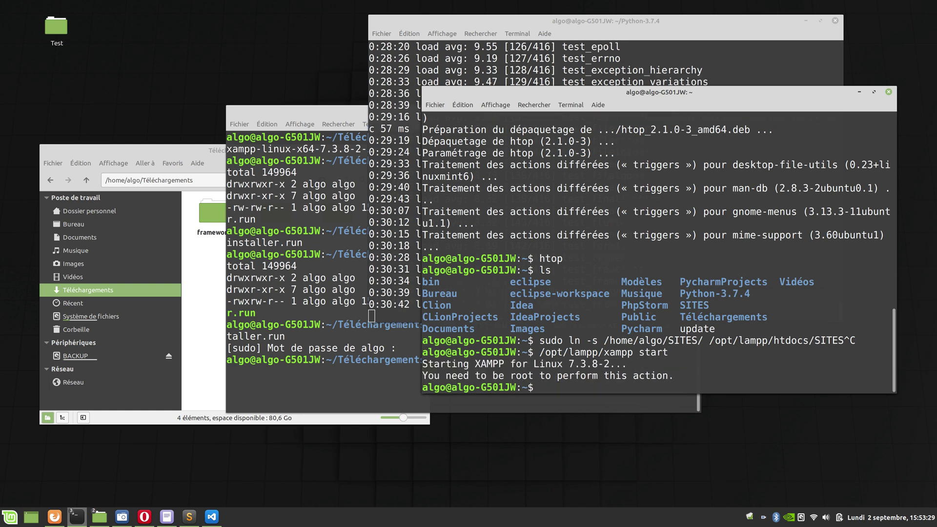
- Start XAMPP with root rights by running sudo /opt/lampp/xampp start
{"action": "key", "text": "Up"}
{"action": "key", "text": "Home"}
{"action": "type", "text": "sudp"}
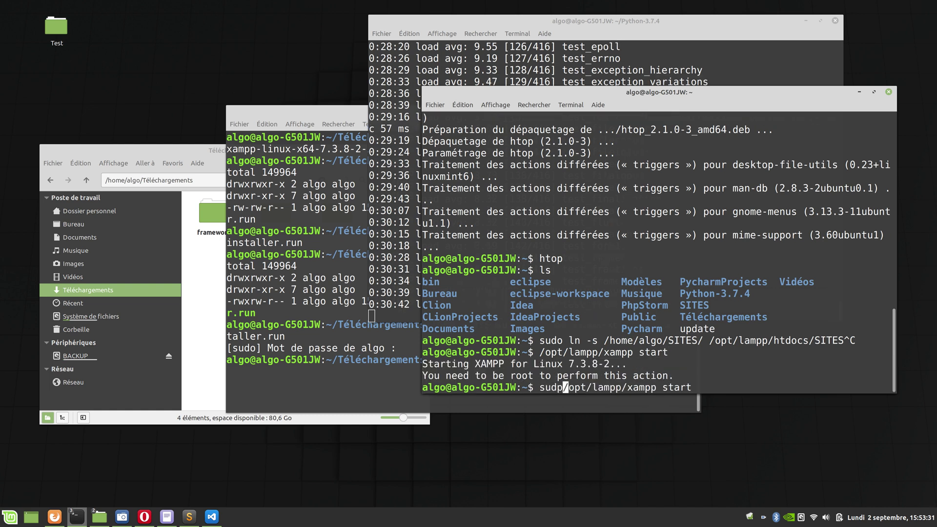
{"action": "key", "text": "Left"}
{"action": "key", "text": "BackSpace"}
{"action": "type", "text": "o"}
{"action": "key", "text": "Return"}
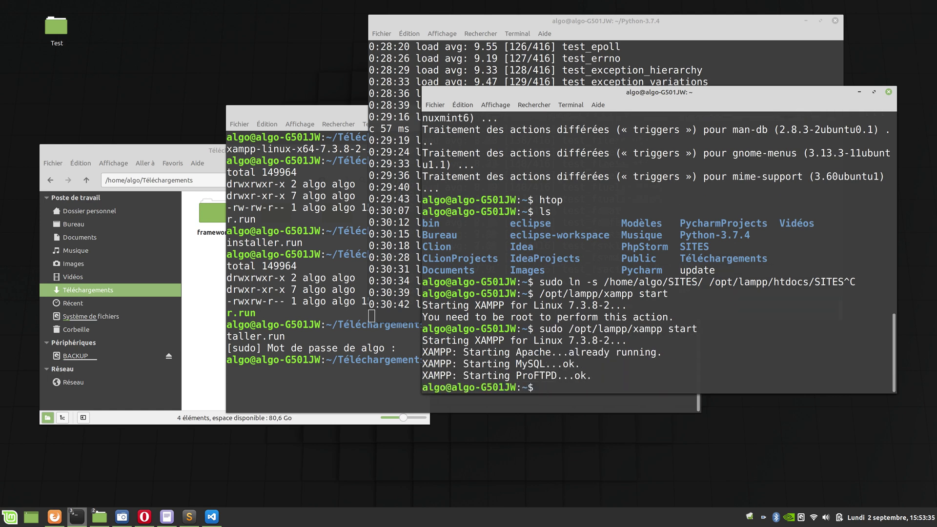
- Launch Firefox and load localhost to check the XAMPP web server
{"action": "key", "text": "super"}
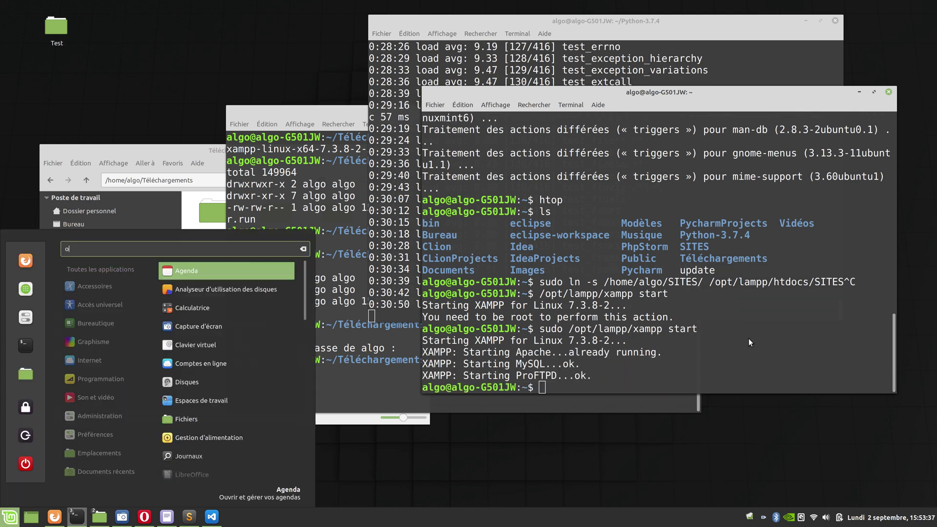
{"action": "type", "text": "fire"}
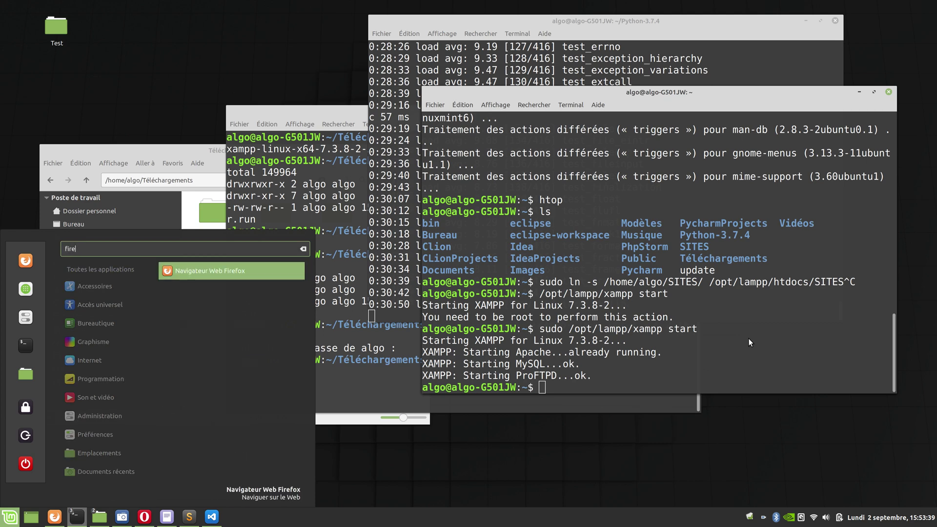
{"action": "key", "text": "Return"}
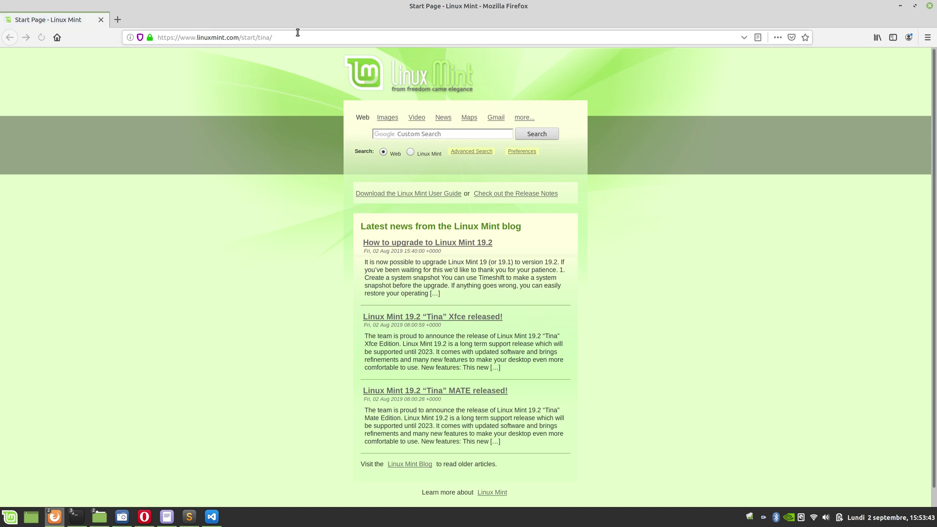
{"action": "left_click", "coordinate": [295, 38]}
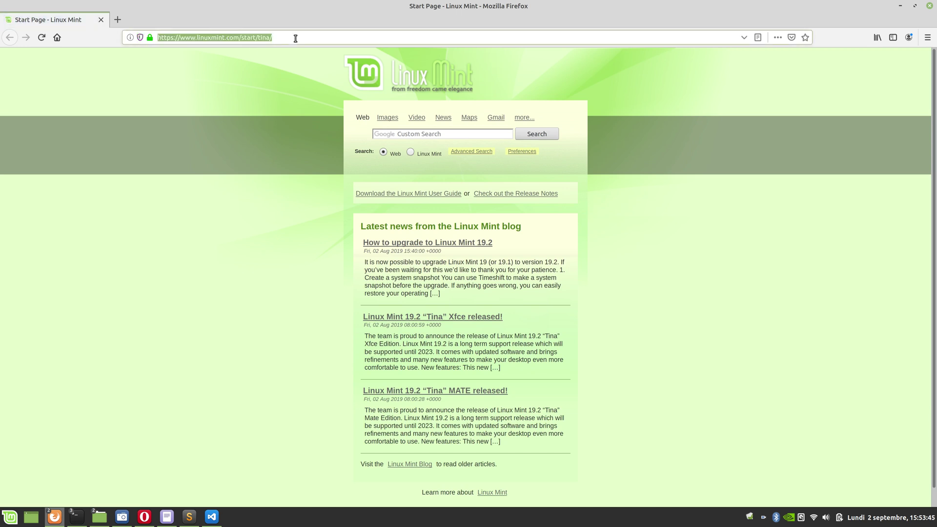
{"action": "type", "text": "localh"}
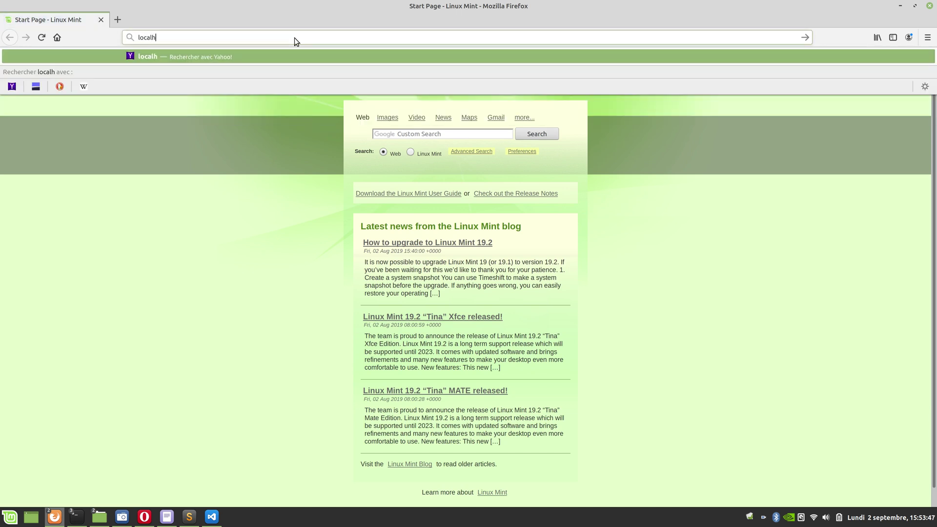
{"action": "type", "text": "ost"}
{"action": "key", "text": "Return"}
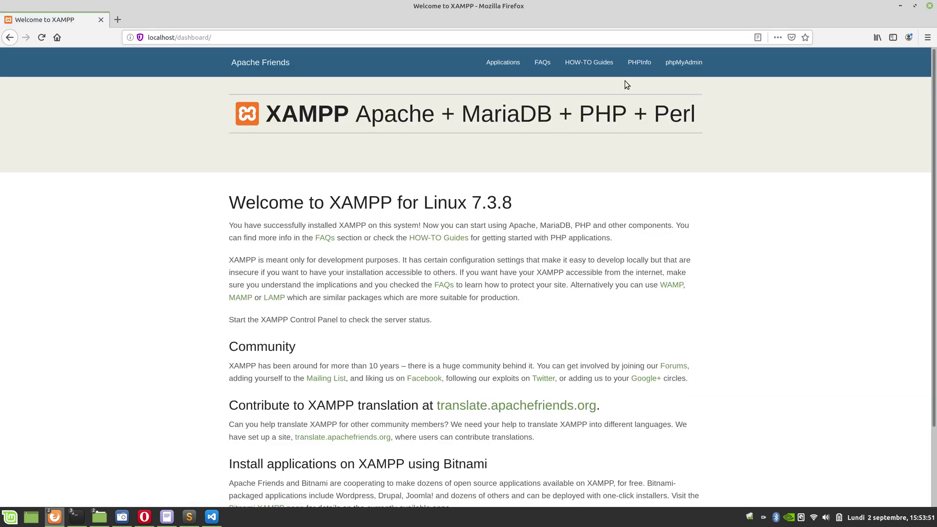
- Open phpMyAdmin from the XAMPP dashboard in a new tab and look over its home page
{"action": "right_click", "coordinate": [682, 66]}
{"action": "left_click", "coordinate": [703, 77]}
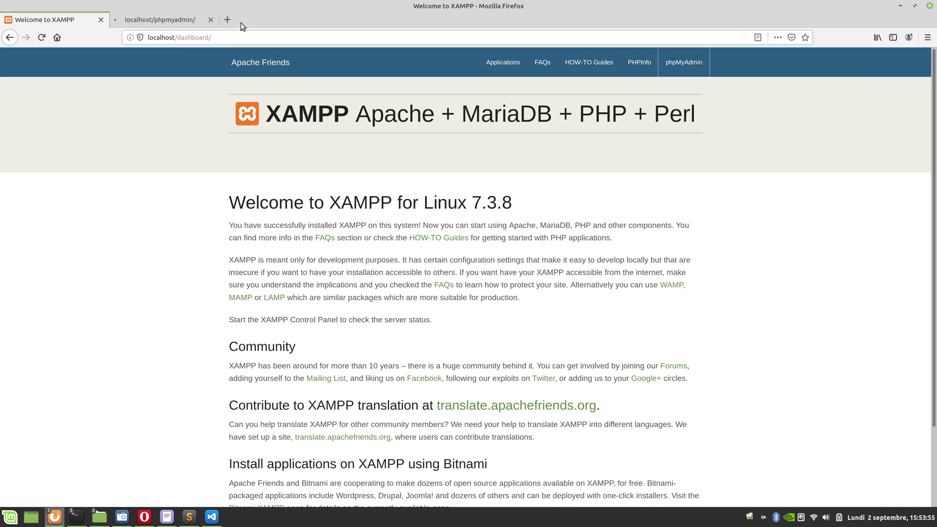
{"action": "left_click", "coordinate": [180, 22]}
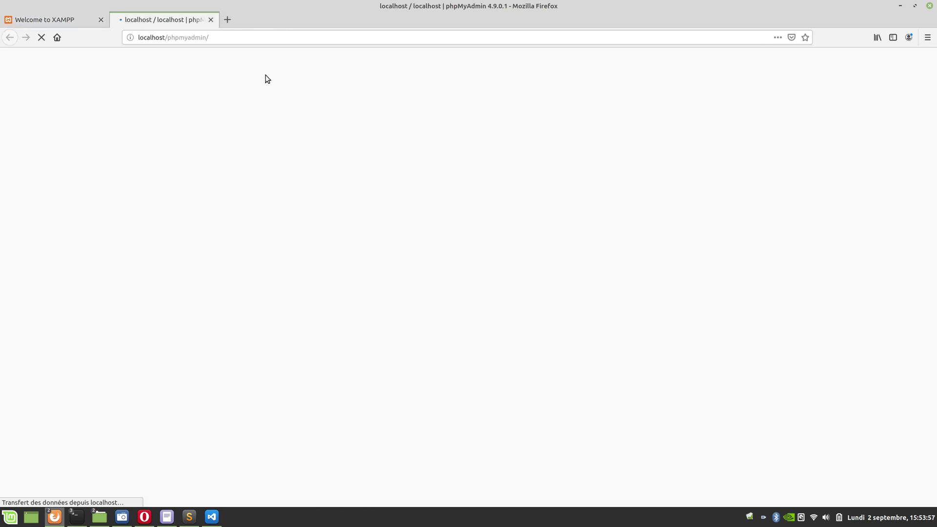
{"action": "scroll", "coordinate": [239, 86], "scroll_direction": "down", "scroll_amount": 1}
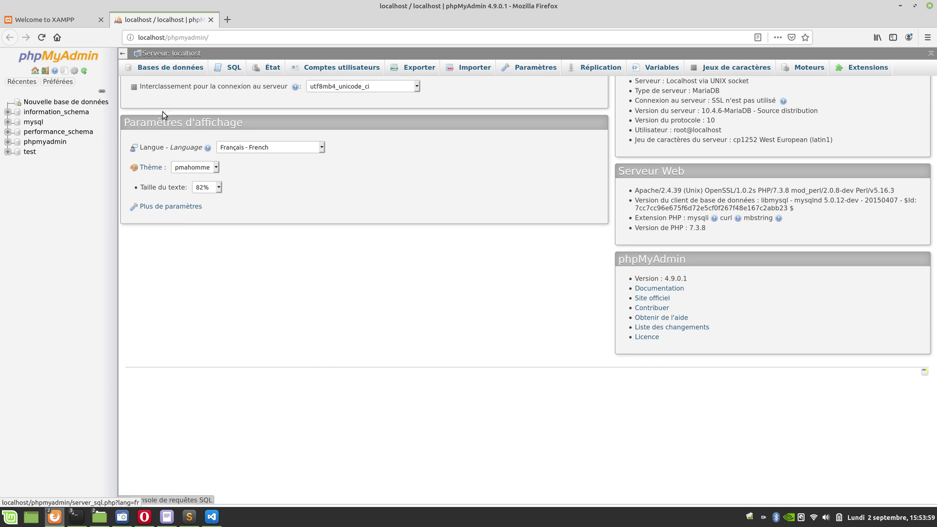
{"action": "scroll", "coordinate": [146, 108], "scroll_direction": "up", "scroll_amount": 1}
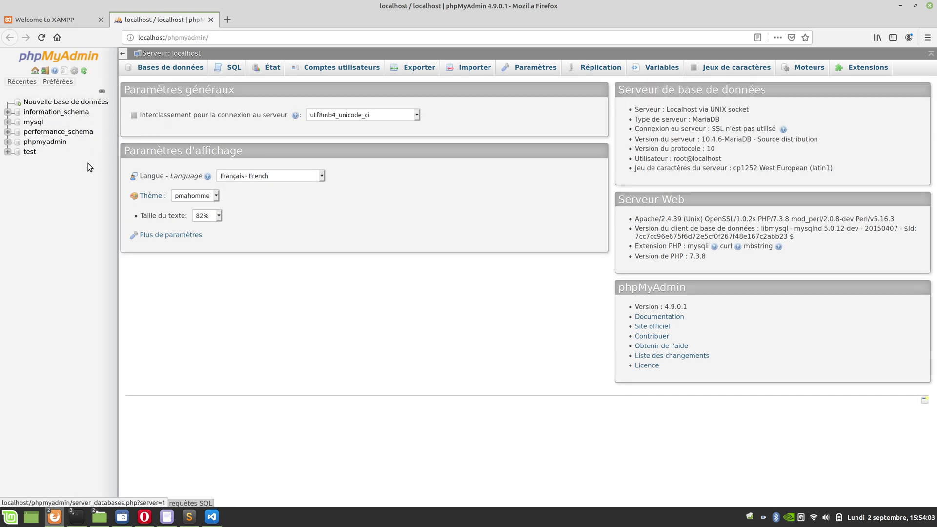
- Load localhost/ again in the Welcome to XAMPP tab and switch back to the home-directory terminal
{"action": "left_click", "coordinate": [29, 20]}
{"action": "left_click", "coordinate": [266, 38]}
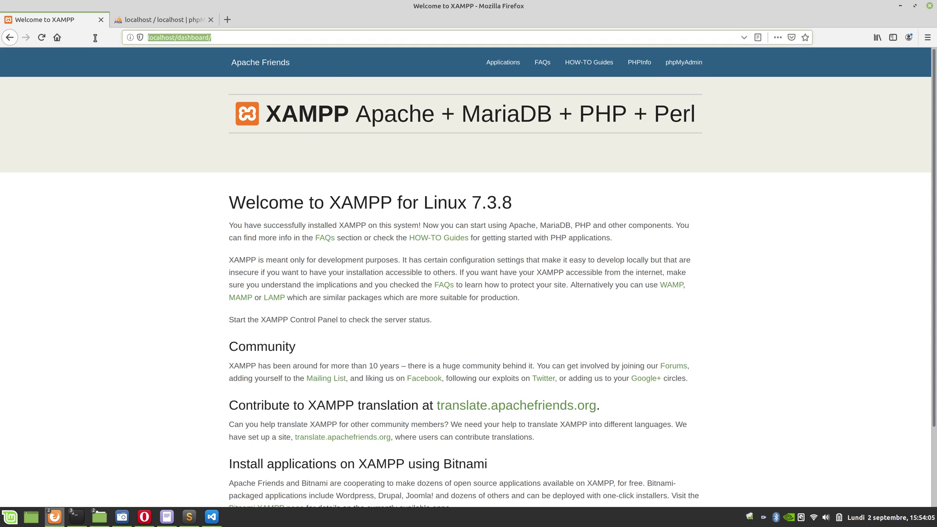
{"action": "left_click", "coordinate": [303, 105]}
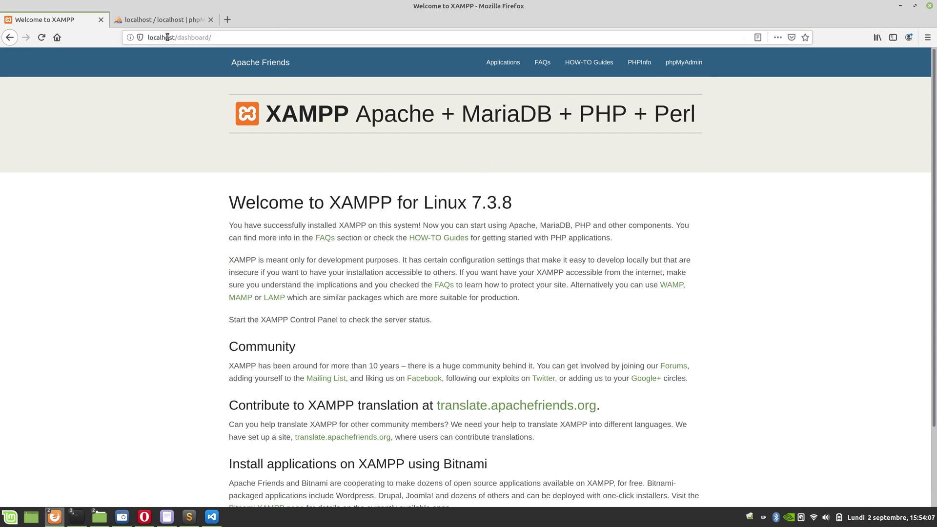
{"action": "left_click_drag", "start_coordinate": [173, 38], "coordinate": [299, 39]}
{"action": "type", "text": "t/"}
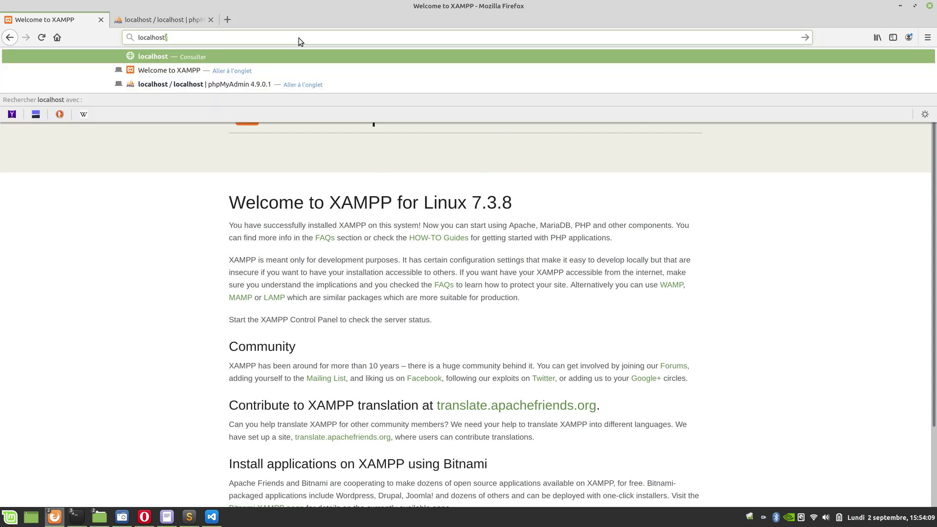
{"action": "key", "text": "Return"}
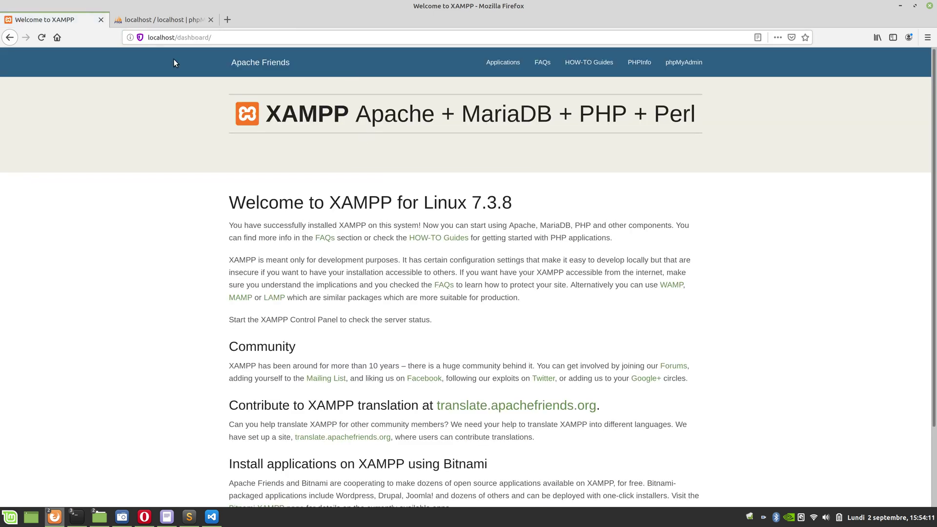
{"action": "left_click", "coordinate": [140, 37]}
{"action": "left_click", "coordinate": [370, 25]}
{"action": "left_click", "coordinate": [79, 521]}
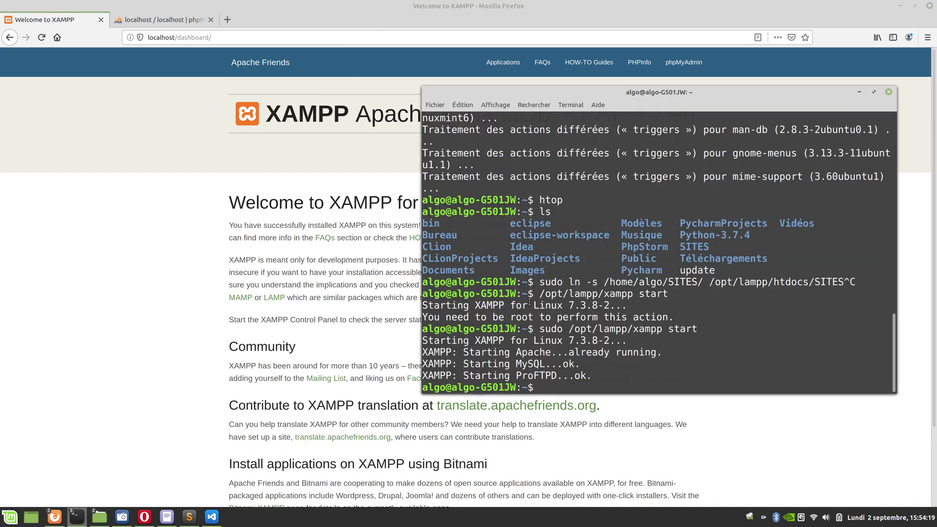
{"action": "key", "text": "Up"}
{"action": "key", "text": "Up"}
{"action": "key", "text": "Up"}
{"action": "key", "text": "Down"}
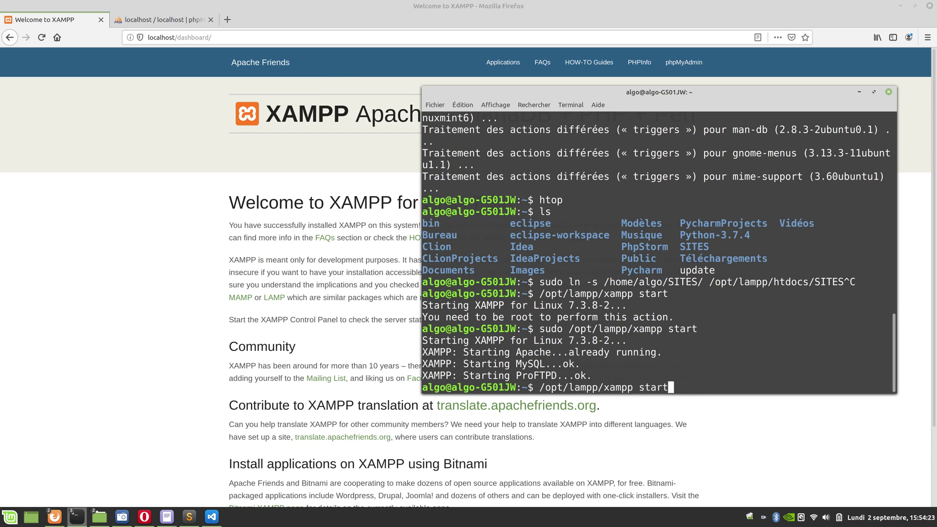
{"action": "scroll", "coordinate": [664, 229], "scroll_direction": "up", "scroll_amount": 5}
{"action": "scroll", "coordinate": [664, 230], "scroll_direction": "down", "scroll_amount": 5}
{"action": "key", "text": "BackSpace"}
{"action": "key", "text": "BackSpace"}
{"action": "key", "text": "BackSpace"}
{"action": "key", "text": "BackSpace"}
{"action": "key", "text": "BackSpace"}
{"action": "key", "text": "BackSpace"}
{"action": "key", "text": "BackSpace"}
{"action": "key", "text": "BackSpace"}
{"action": "key", "text": "BackSpace"}
{"action": "key", "text": "BackSpace"}
{"action": "key", "text": "BackSpace"}
{"action": "key", "text": "BackSpace"}
{"action": "key", "text": "BackSpace"}
{"action": "key", "text": "BackSpace"}
{"action": "key", "text": "BackSpace"}
{"action": "key", "text": "BackSpace"}
{"action": "key", "text": "BackSpace"}
{"action": "key", "text": "BackSpace"}
{"action": "key", "text": "BackSpace"}
{"action": "key", "text": "BackSpace"}
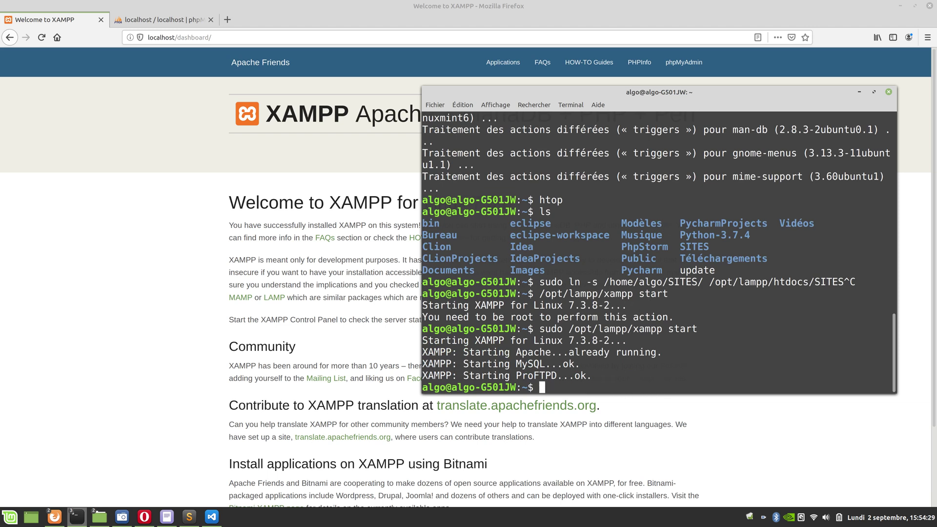
- Delete everything inside XAMPP's web root by running sudo rm -rf /opt/lampp/htdocs/*
{"action": "type", "text": "sudo rm -rf /opt/lampp/h"}
{"action": "key", "text": "Tab"}
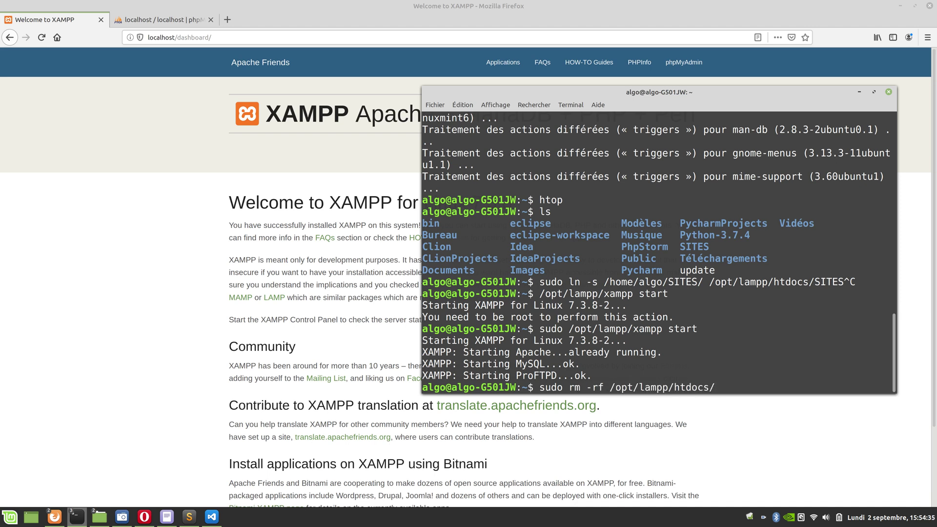
{"action": "type", "text": "*"}
{"action": "key", "text": "Return"}
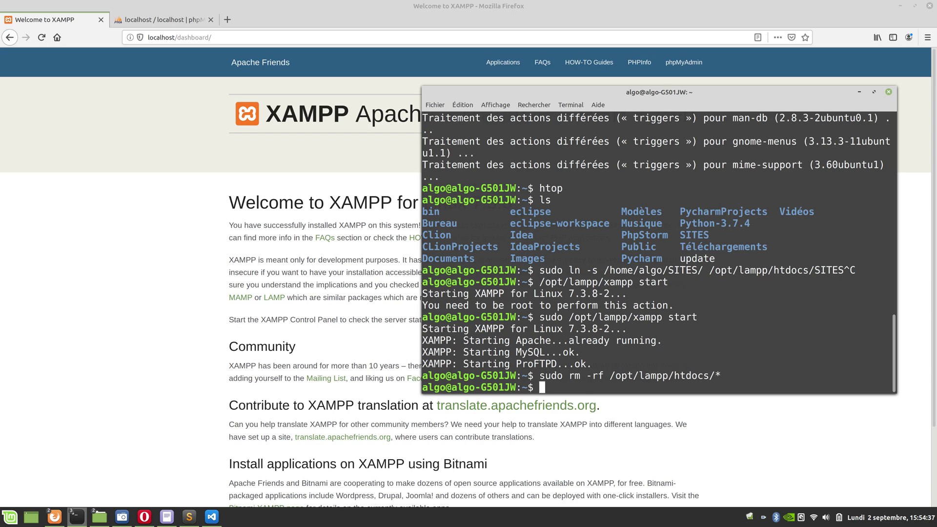
- Switch to Firefox and reload the localhost/dashboard/ page
{"action": "left_click", "coordinate": [207, 49]}
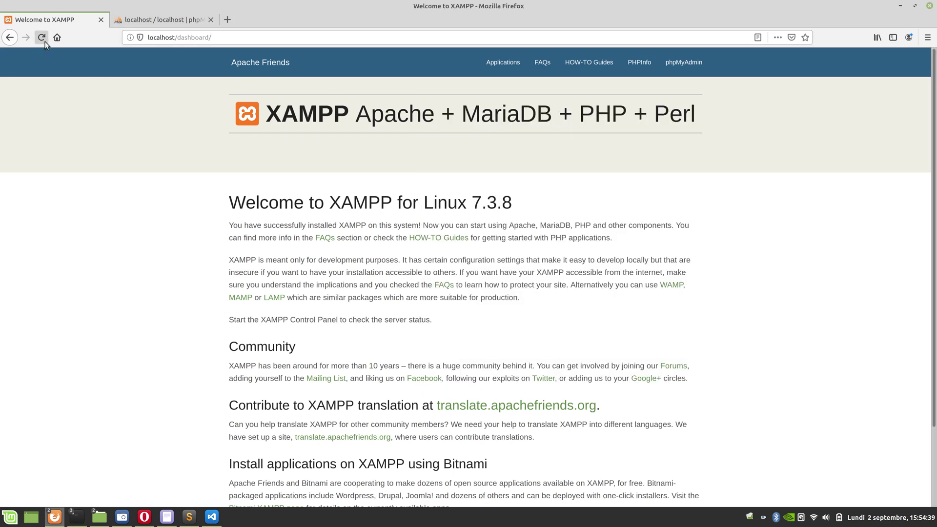
{"action": "left_click", "coordinate": [44, 41]}
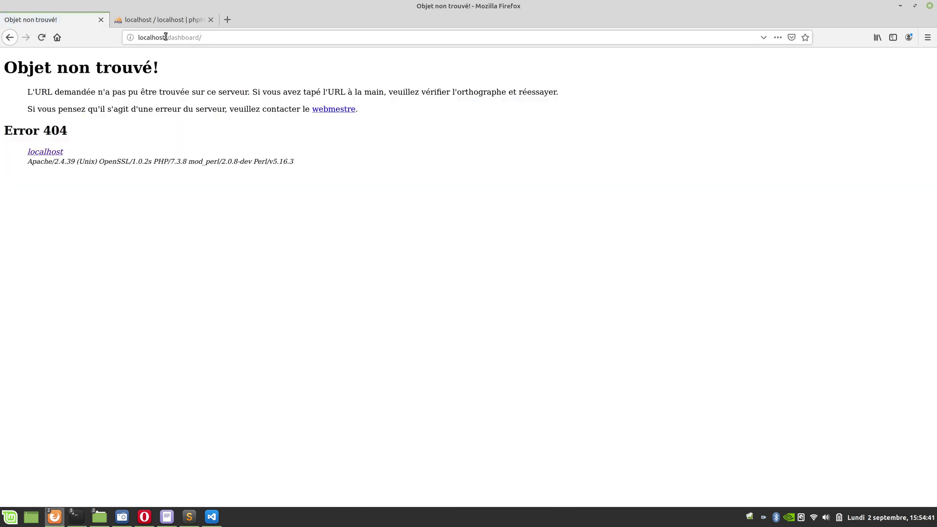
- Load the localhost root without the dashboard path, and reload the phpMyAdmin page before returning to the index tab
{"action": "left_click_drag", "start_coordinate": [166, 37], "coordinate": [269, 41]}
{"action": "key", "text": "BackSpace"}
{"action": "key", "text": "Return"}
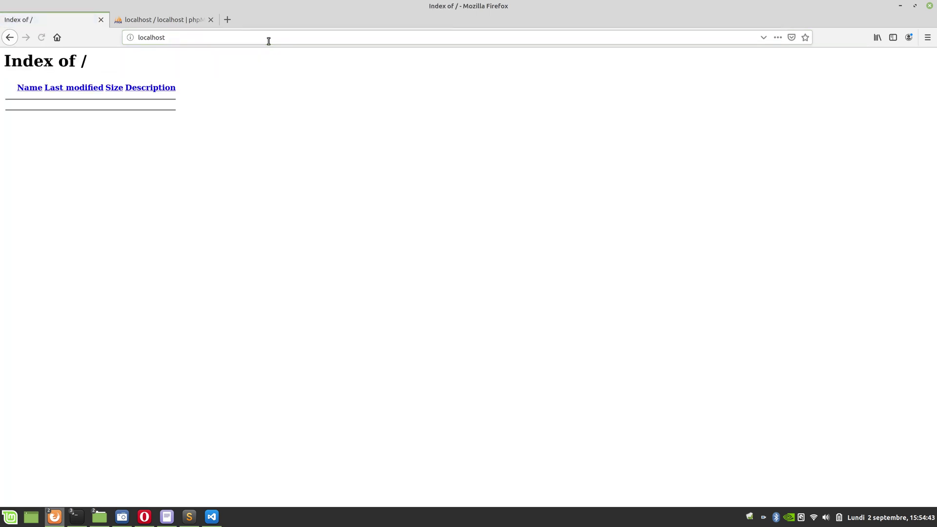
{"action": "left_click", "coordinate": [164, 20]}
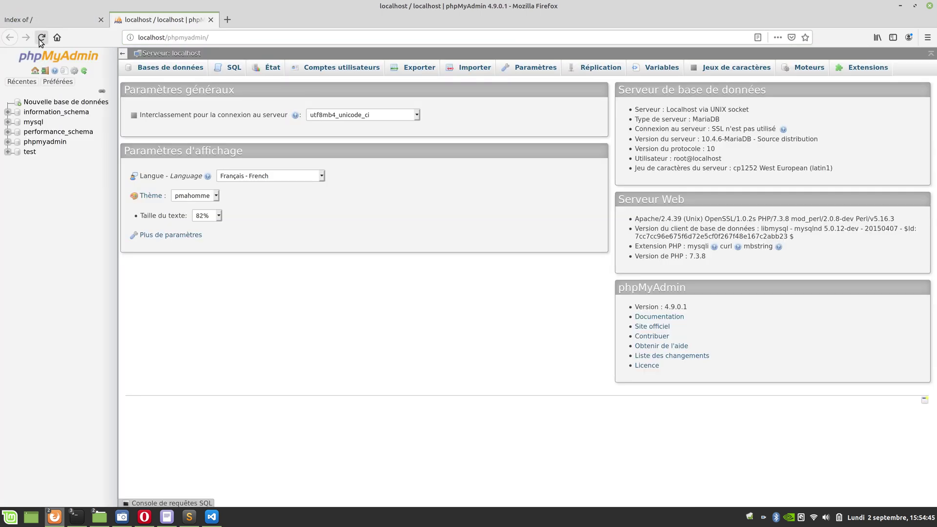
{"action": "left_click", "coordinate": [42, 38]}
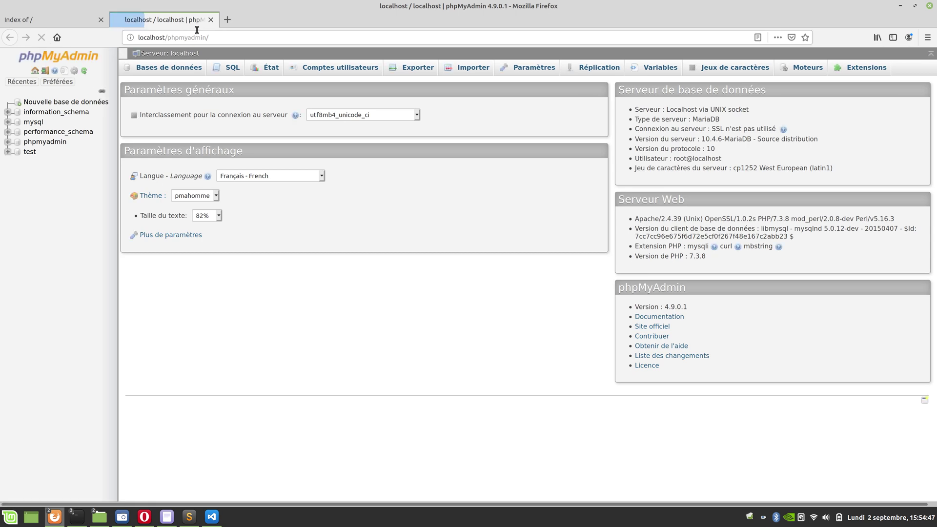
{"action": "left_click", "coordinate": [47, 25]}
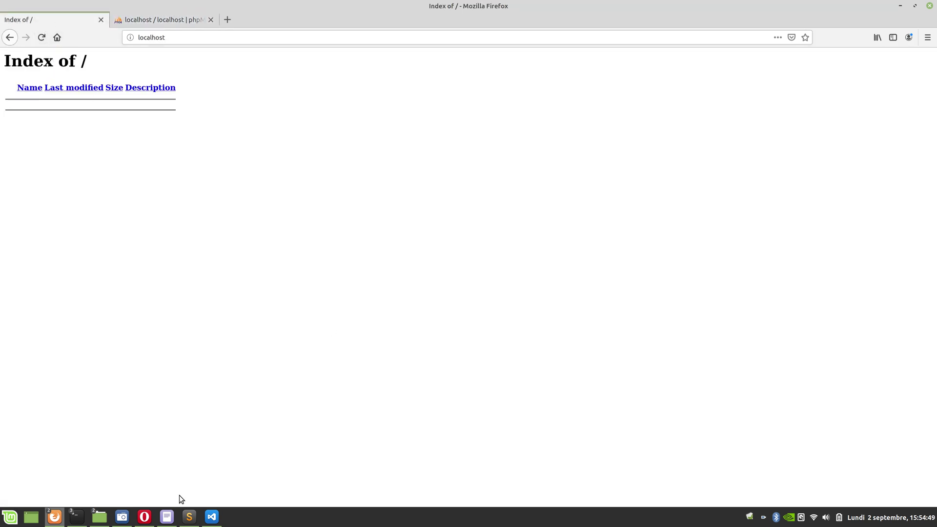
- Link the SITES folder into XAMPP's web root from the home-directory terminal with sudo ln -s /home/algo/SITES /opt/lampp/htdocs/SITES
{"action": "mouse_move", "coordinate": [78, 517]}
{"action": "mouse_move", "coordinate": [83, 490]}
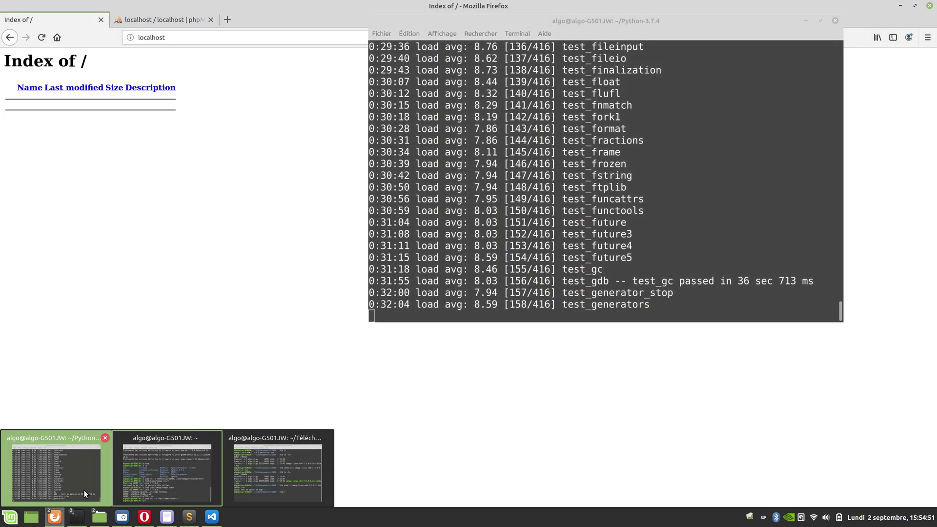
{"action": "left_click", "coordinate": [175, 474]}
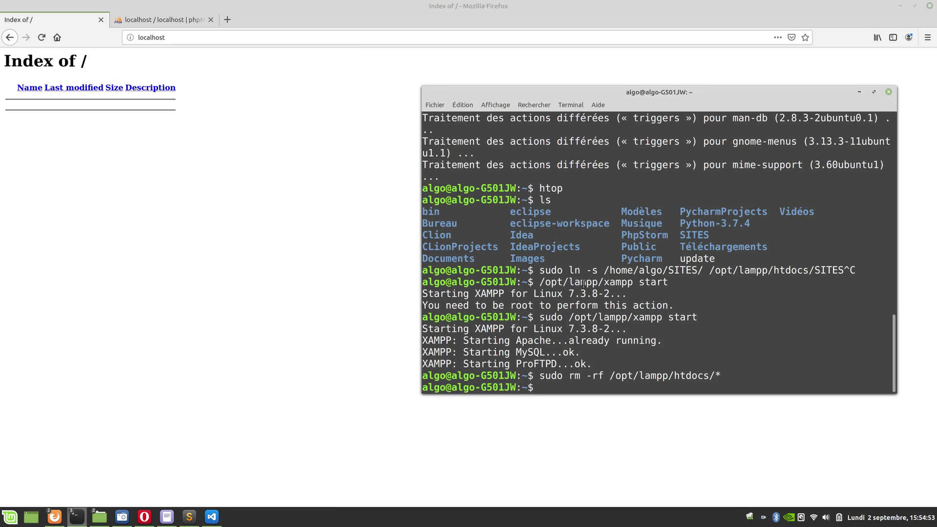
{"action": "type", "text": "sudo ln -s /home/algo/SITE"}
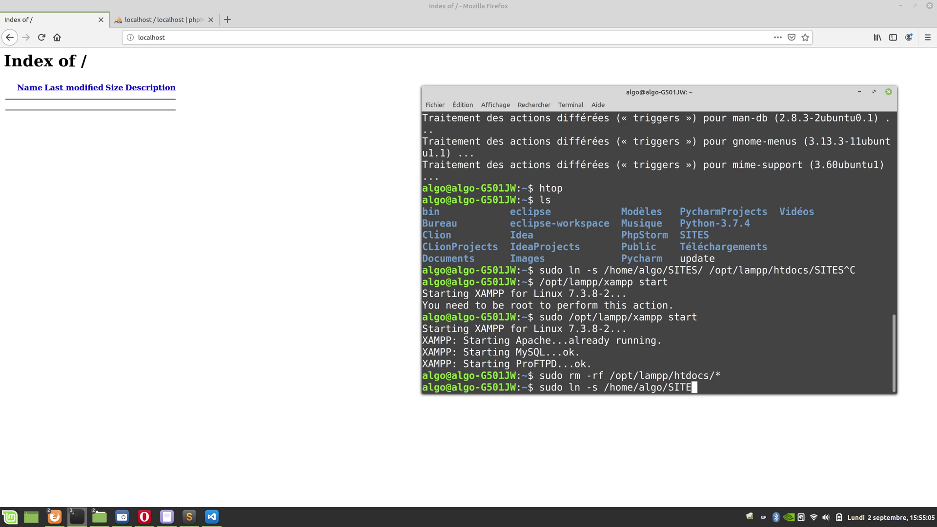
{"action": "type", "text": "S/ /o"}
{"action": "key", "text": "BackSpace"}
{"action": "key", "text": "BackSpace"}
{"action": "key", "text": "BackSpace"}
{"action": "key", "text": "BackSpace"}
{"action": "type", "text": "/opt/l"}
{"action": "key", "text": "Tab"}
{"action": "type", "text": "h"}
{"action": "key", "text": "Tab"}
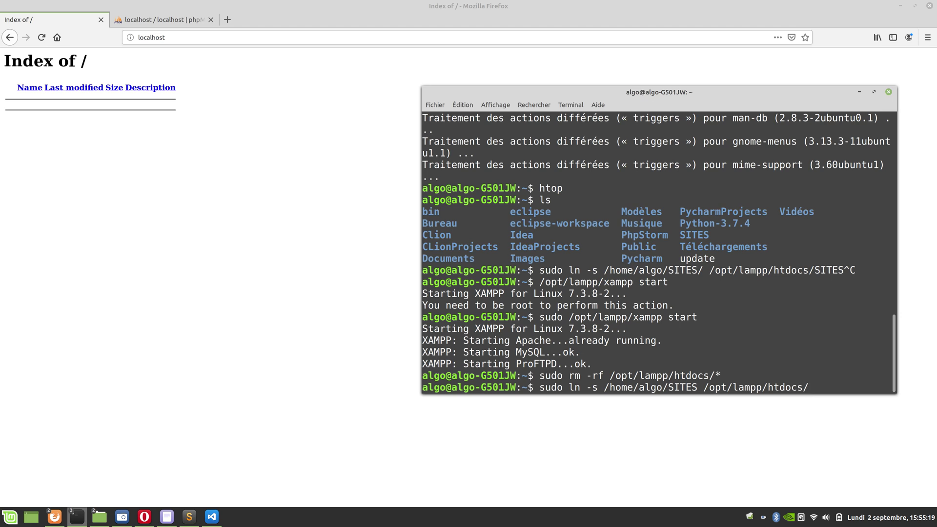
{"action": "type", "text": "SITES"}
{"action": "key", "text": "Return"}
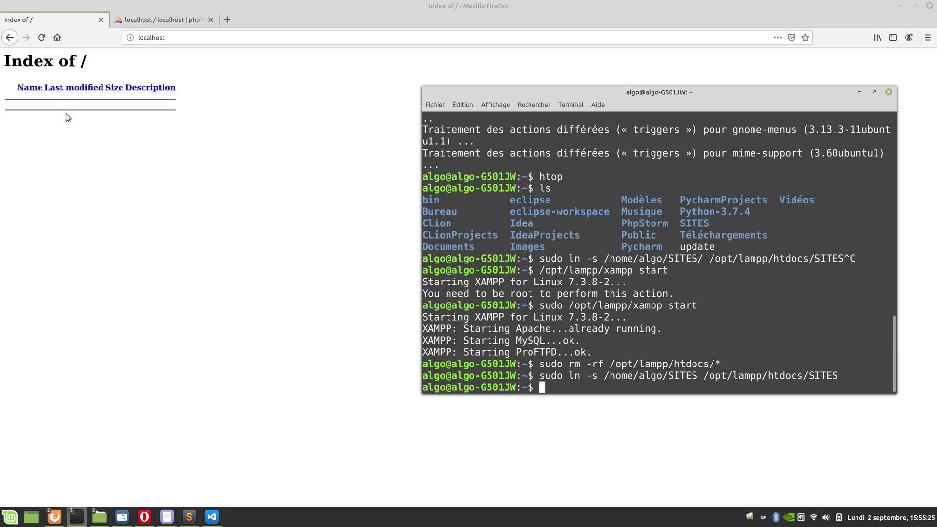
- Switch to Firefox, reload the localhost index and open the SITES/ directory
{"action": "left_click", "coordinate": [49, 103]}
{"action": "left_click", "coordinate": [43, 44]}
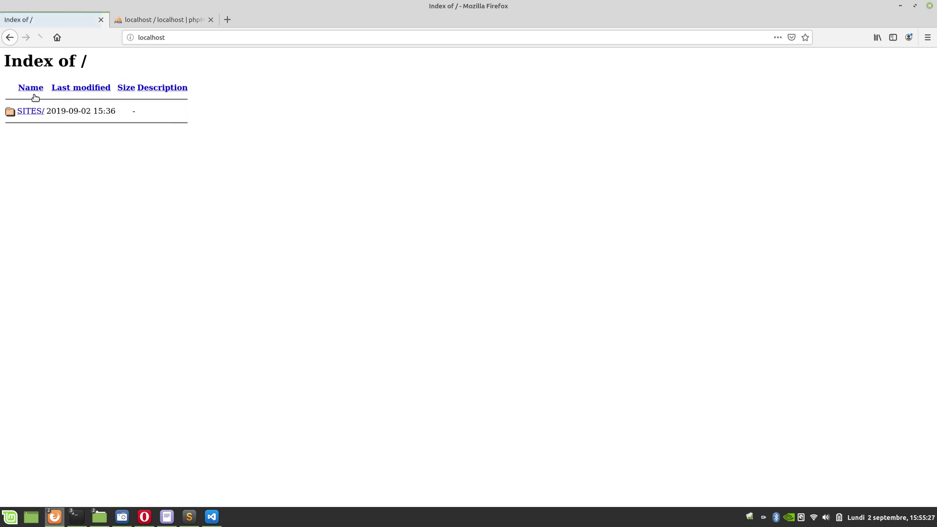
{"action": "left_click", "coordinate": [30, 112]}
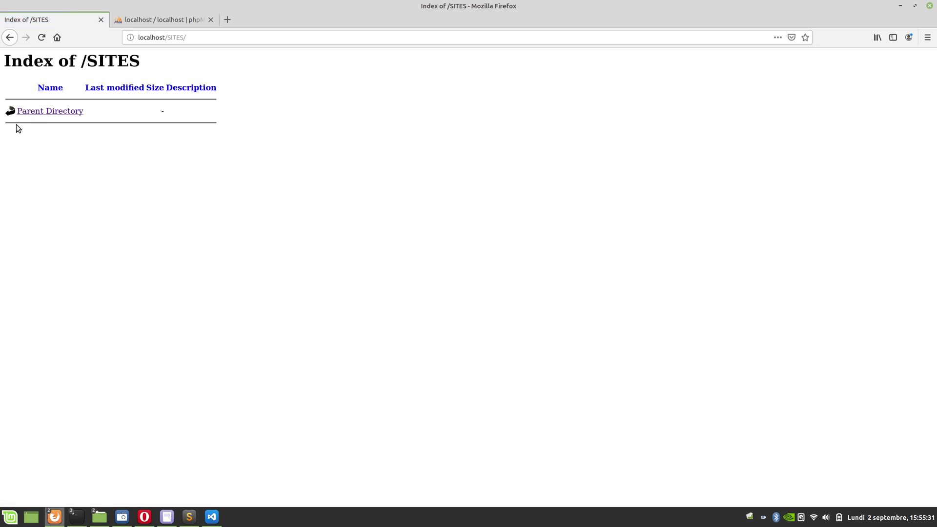
- Look at the Python-3.7.4 test terminal and list the SGBD - DB folder's files with ls in its own terminal
{"action": "mouse_move", "coordinate": [76, 515]}
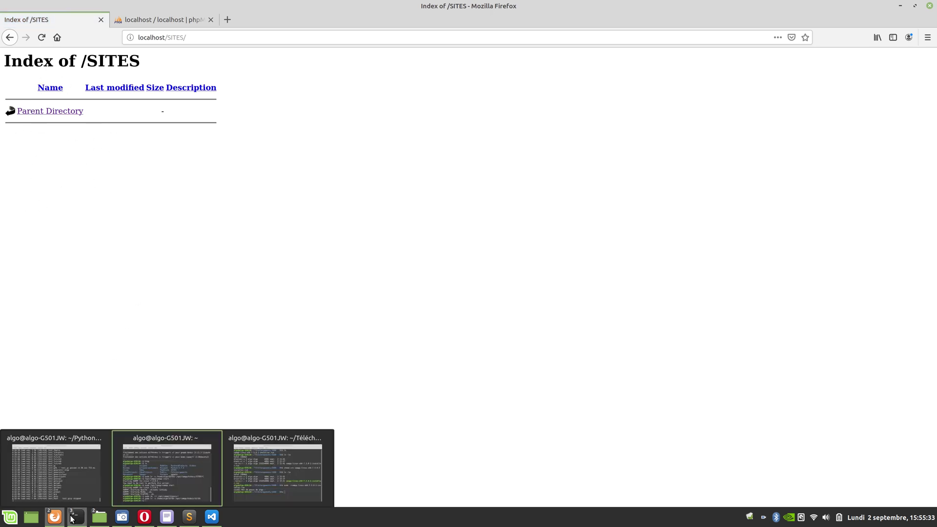
{"action": "mouse_move", "coordinate": [79, 473]}
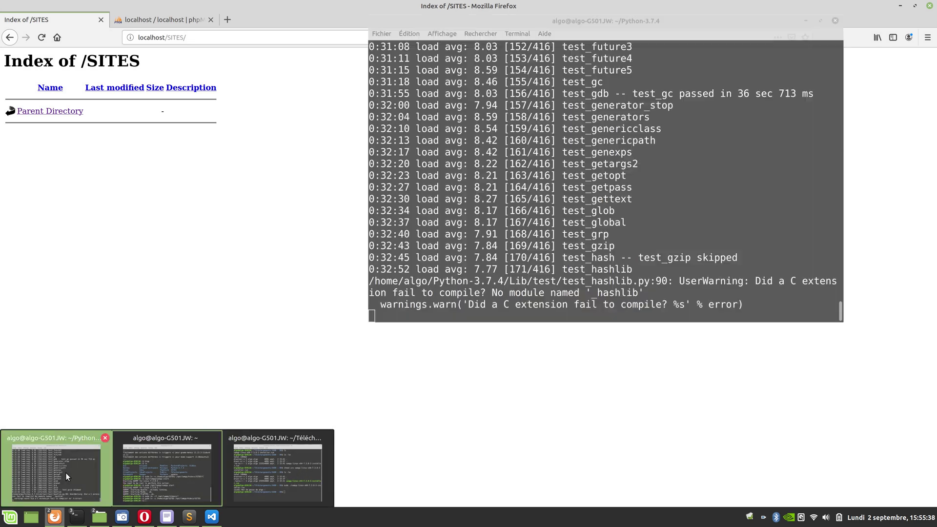
{"action": "left_click", "coordinate": [66, 473]}
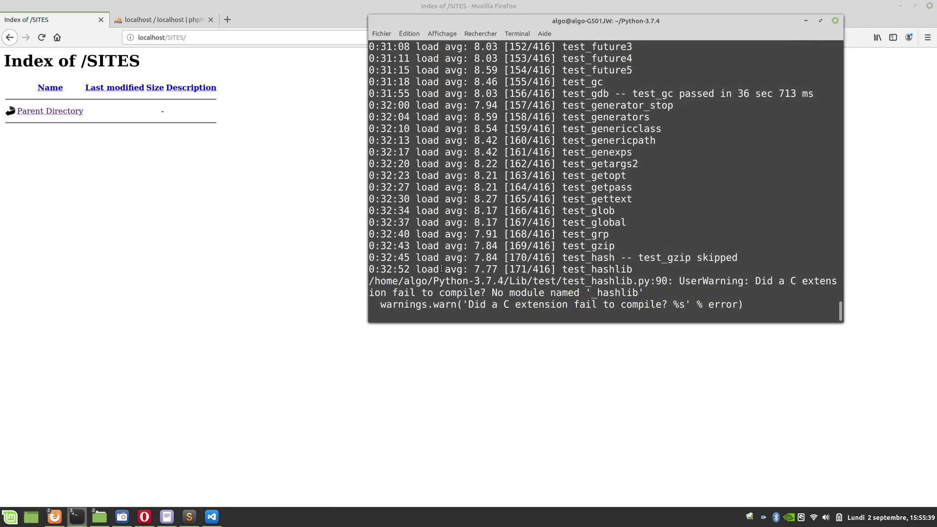
{"action": "mouse_move", "coordinate": [77, 520]}
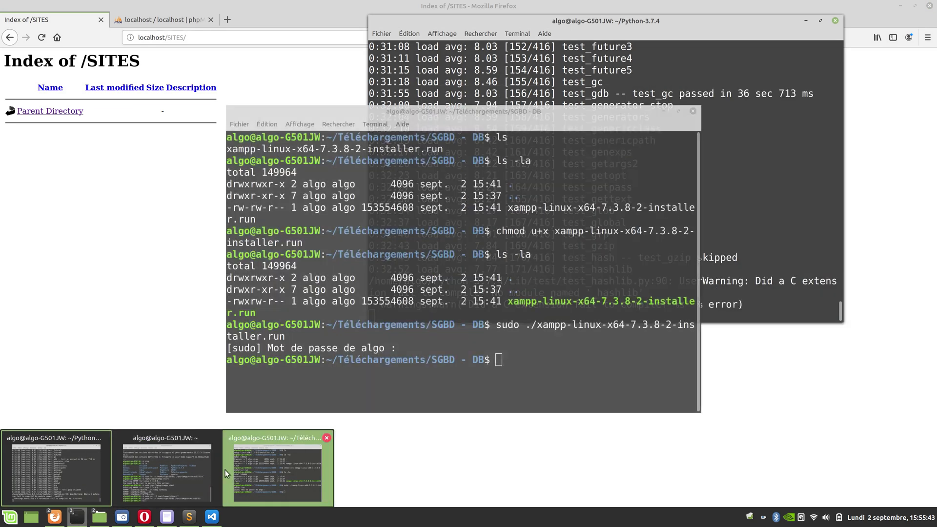
{"action": "left_click", "coordinate": [228, 471]}
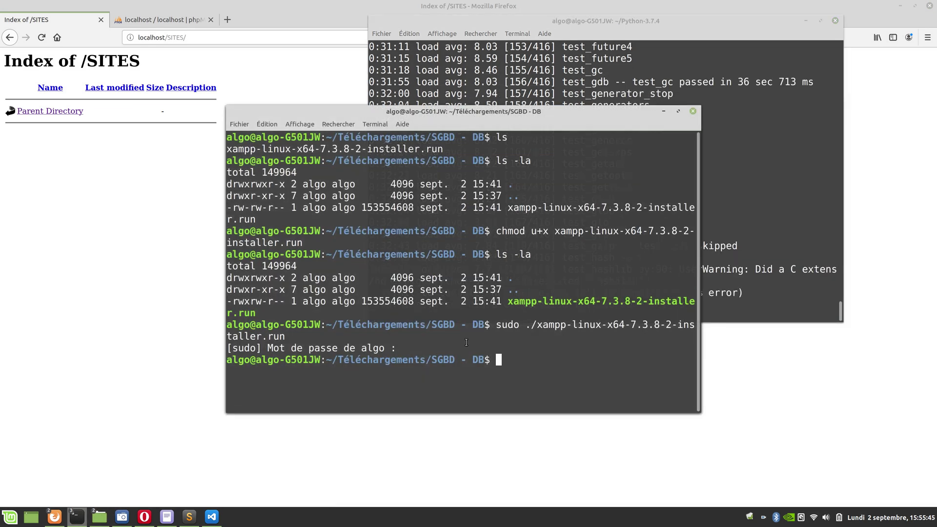
{"action": "type", "text": "ls"}
{"action": "key", "text": "Return"}
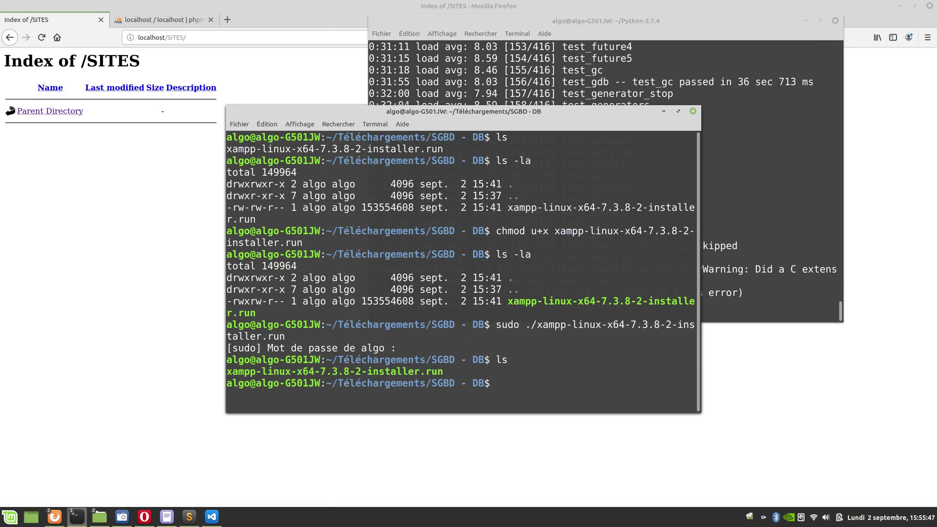
- Return to the home directory with cd, list its contents and change into the SITES folder
{"action": "type", "text": "cd"}
{"action": "key", "text": "Return"}
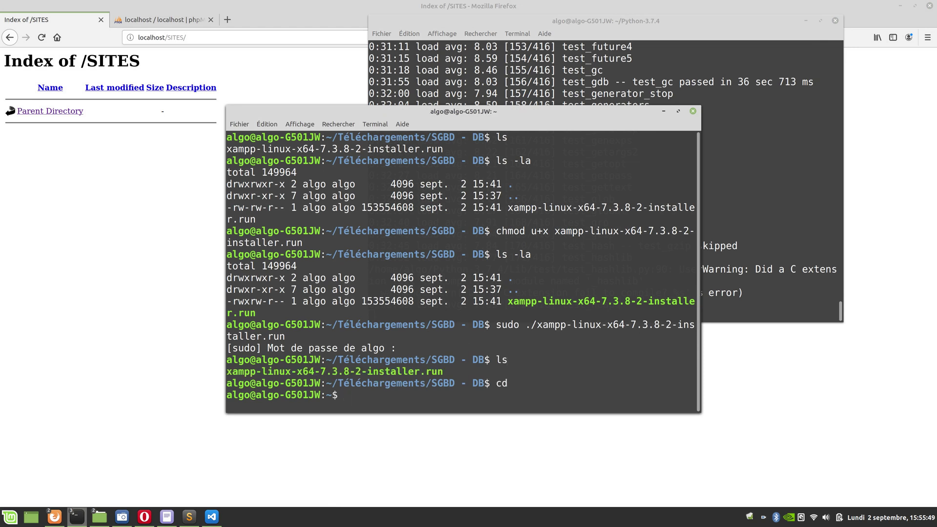
{"action": "type", "text": "ls"}
{"action": "key", "text": "Return"}
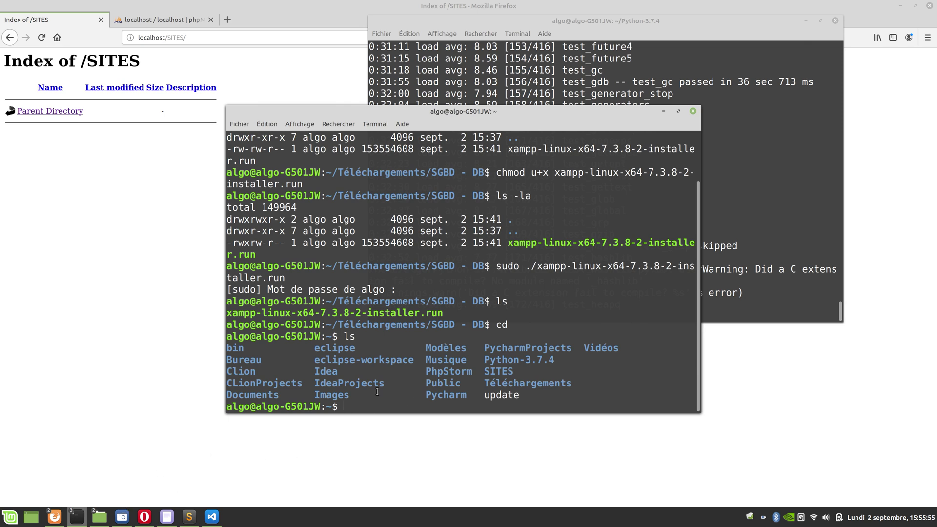
{"action": "type", "text": "cd SI"}
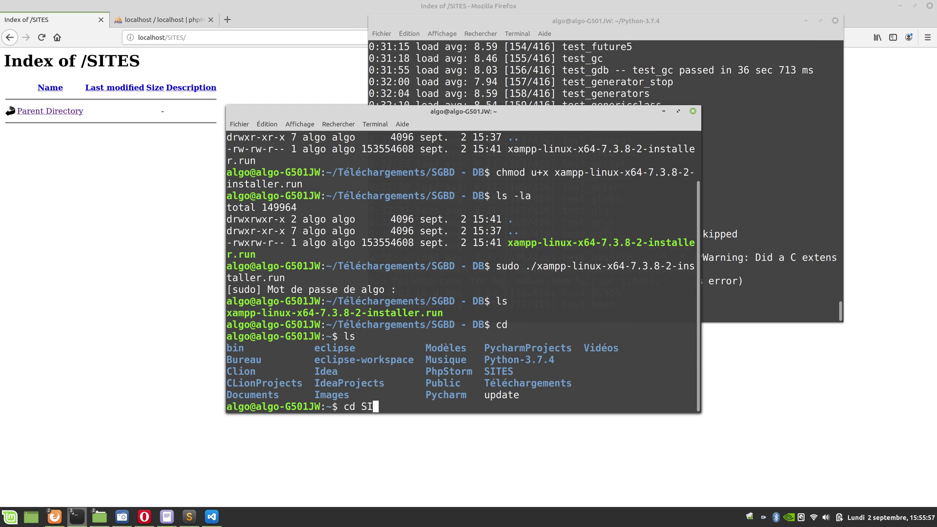
{"action": "key", "text": "Tab"}
{"action": "key", "text": "Return"}
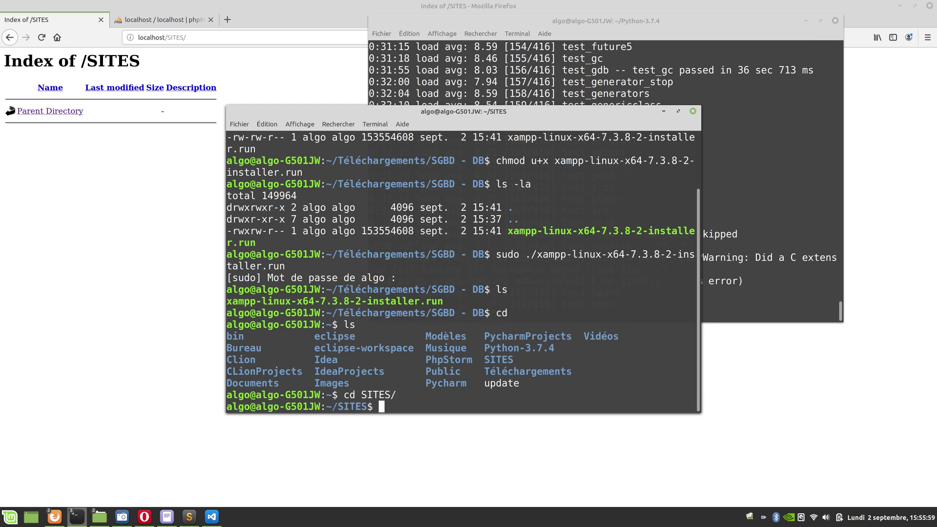
- Check which remotes the SITES repository has by running git remote
{"action": "type", "text": "git cl"}
{"action": "key", "text": "BackSpace"}
{"action": "key", "text": "BackSpace"}
{"action": "key", "text": "BackSpace"}
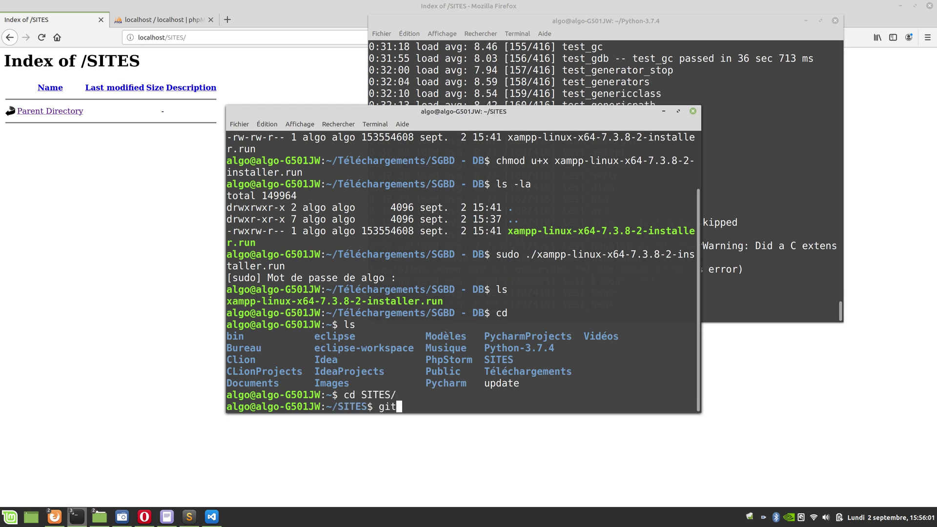
{"action": "type", "text": "templa"}
{"action": "key", "text": "BackSpace"}
{"action": "key", "text": "BackSpace"}
{"action": "key", "text": "BackSpace"}
{"action": "key", "text": "BackSpace"}
{"action": "key", "text": "BackSpace"}
{"action": "key", "text": "BackSpace"}
{"action": "type", "text": "remote"}
{"action": "key", "text": "Return"}
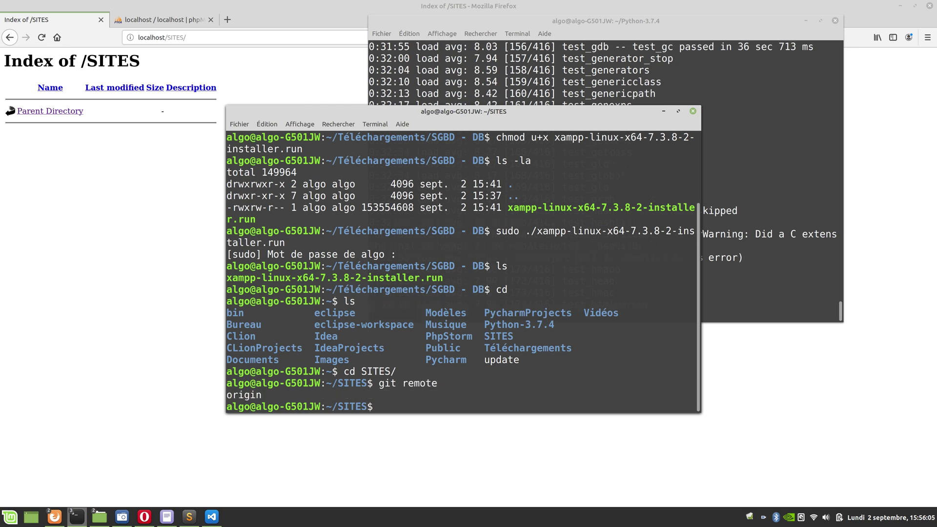
- Pull the SITES repository with the pll command and list its branches with br
{"action": "type", "text": "git"}
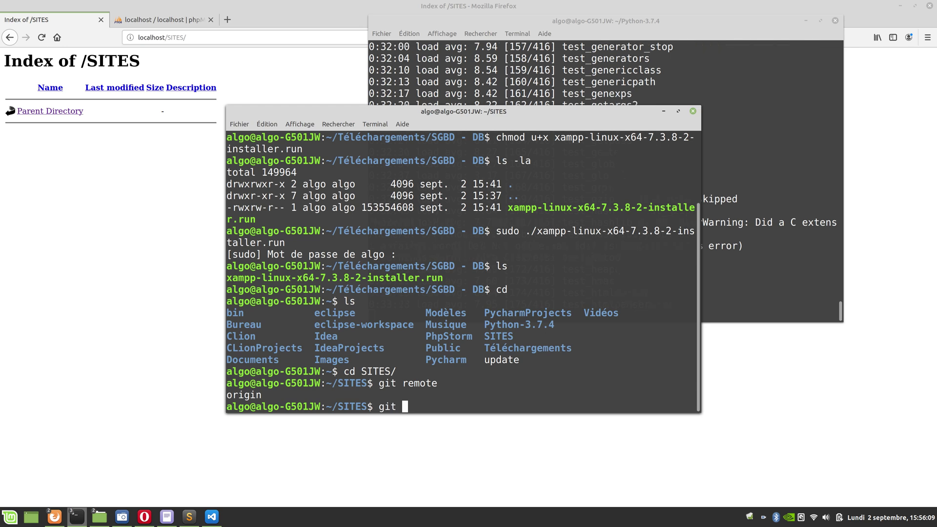
{"action": "key", "text": "BackSpace"}
{"action": "key", "text": "BackSpace"}
{"action": "key", "text": "BackSpace"}
{"action": "key", "text": "BackSpace"}
{"action": "type", "text": "pl"}
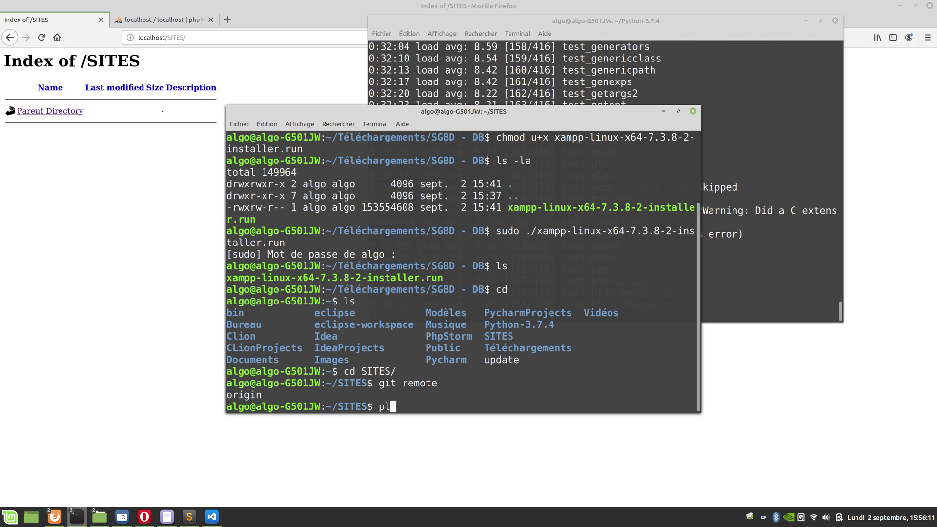
{"action": "type", "text": "l"}
{"action": "key", "text": "Return"}
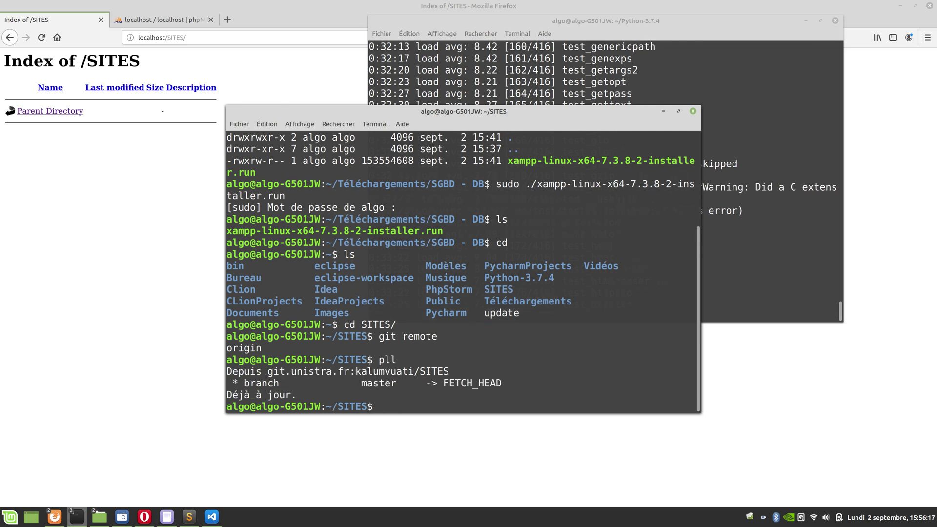
{"action": "type", "text": "br"}
{"action": "key", "text": "Return"}
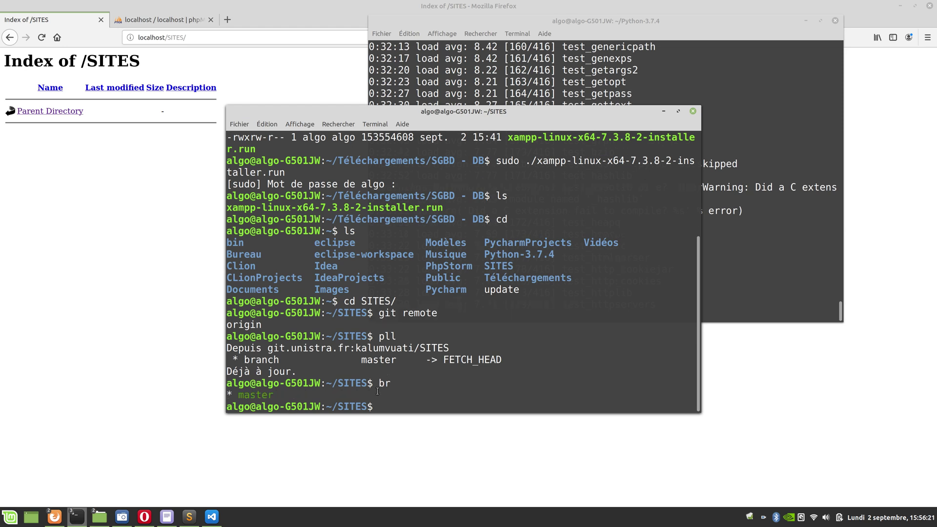
{"action": "left_click", "coordinate": [227, 20]}
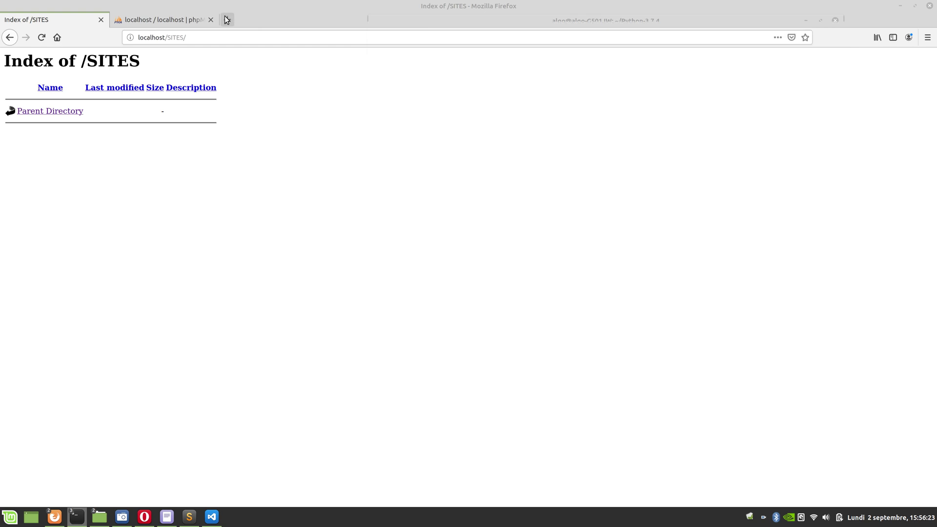
{"action": "left_click", "coordinate": [227, 20]}
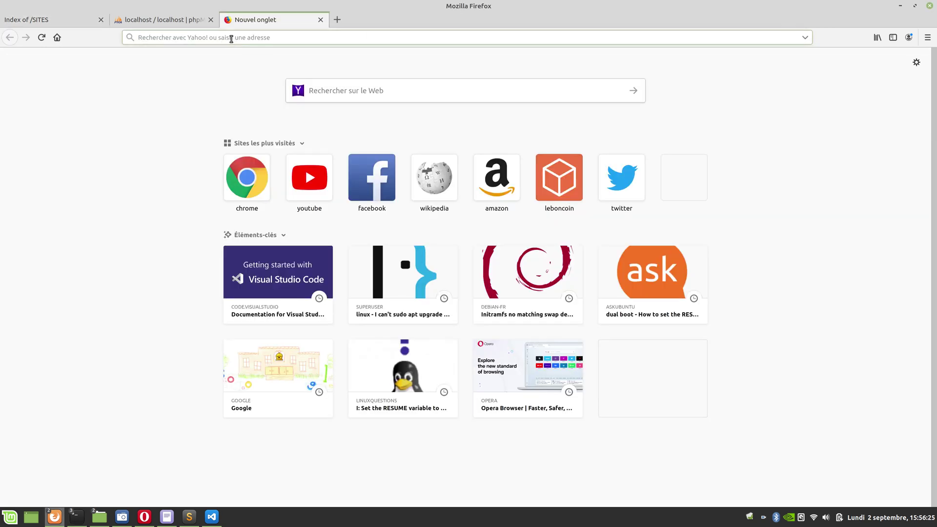
{"action": "type", "text": "gitl"}
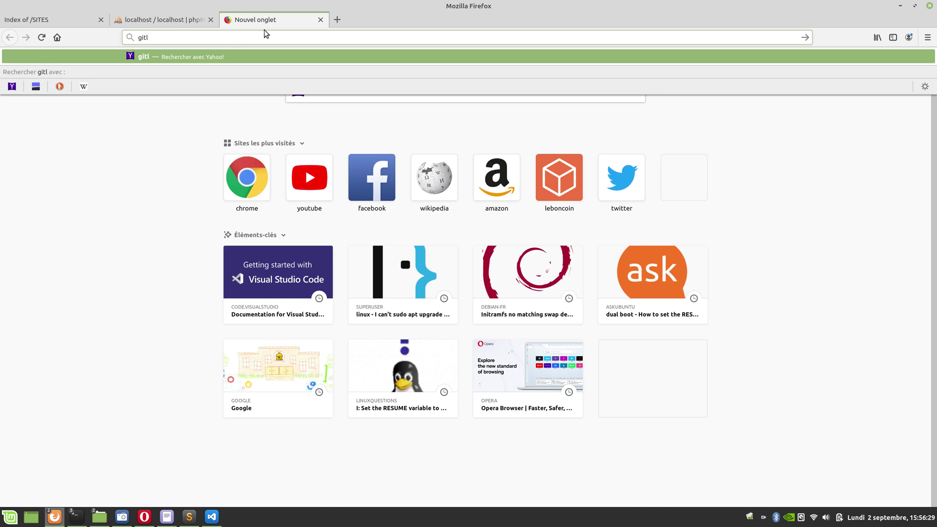
- Switch to Opera, open the SITES project on gitlab.unistra.fr in a new tab and look at its clone addresses
{"action": "left_click", "coordinate": [143, 517]}
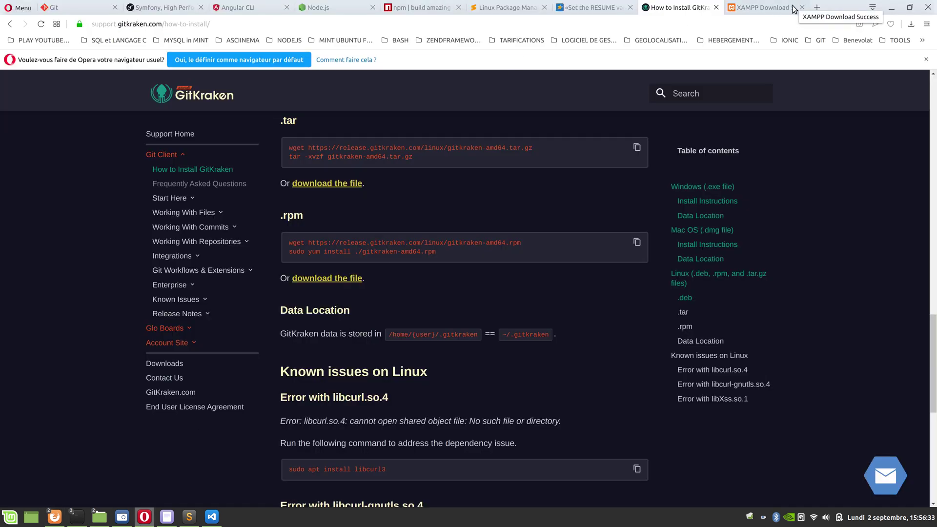
{"action": "left_click", "coordinate": [816, 9]}
{"action": "type", "text": "gitlab.unistra.fr"}
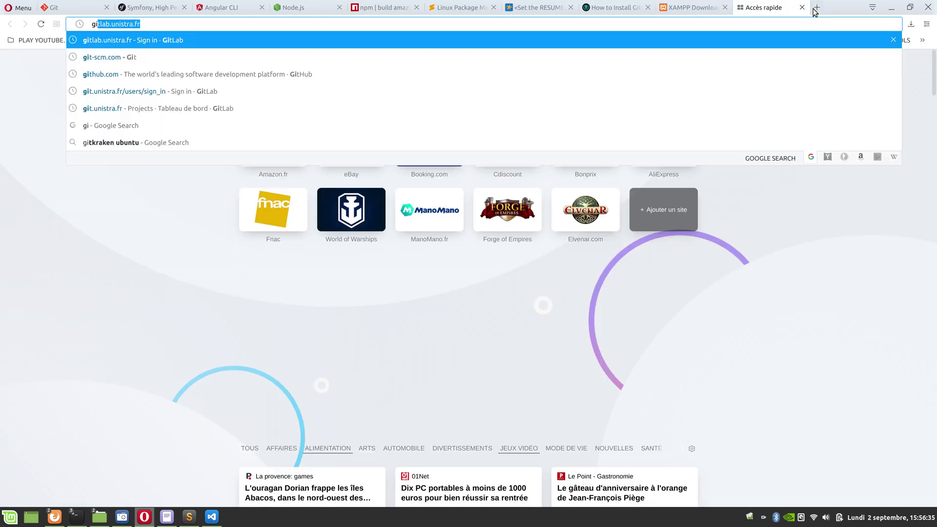
{"action": "key", "text": "Return"}
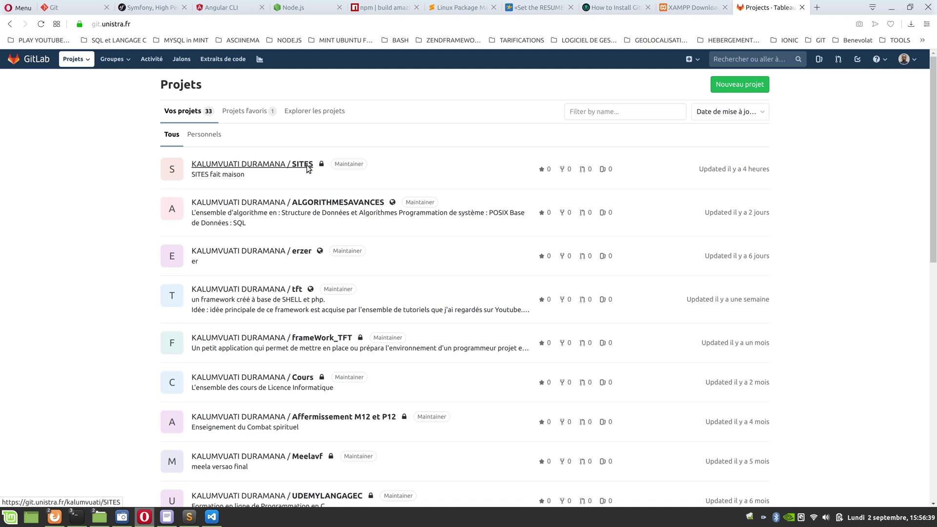
{"action": "left_click", "coordinate": [686, 187]}
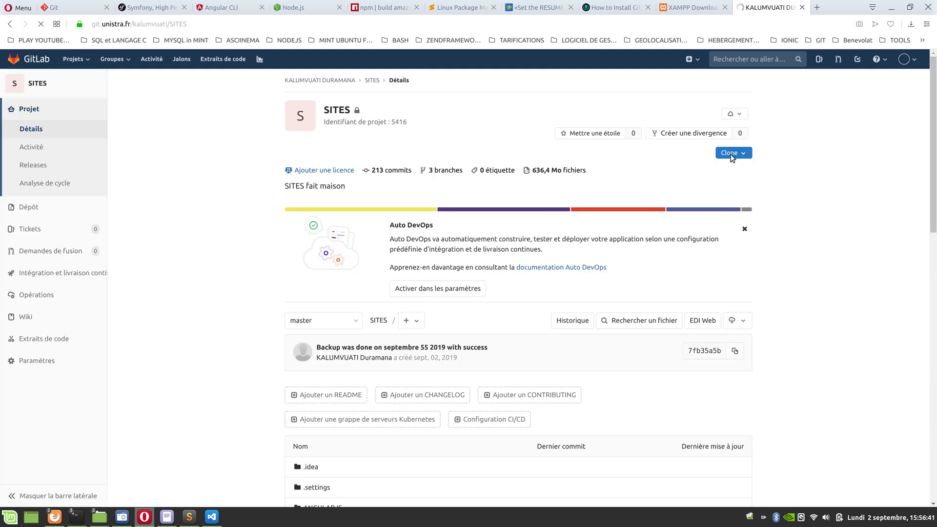
{"action": "left_click", "coordinate": [742, 153]}
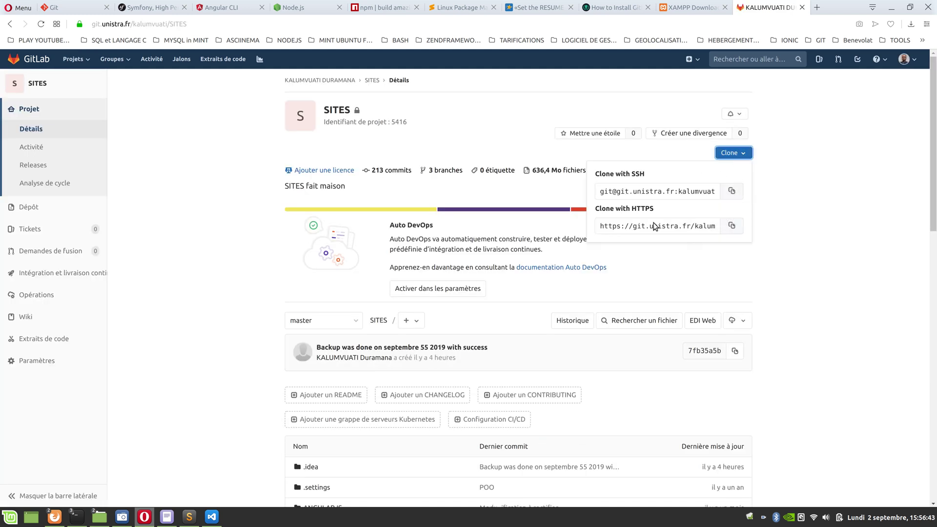
{"action": "left_click", "coordinate": [558, 225]}
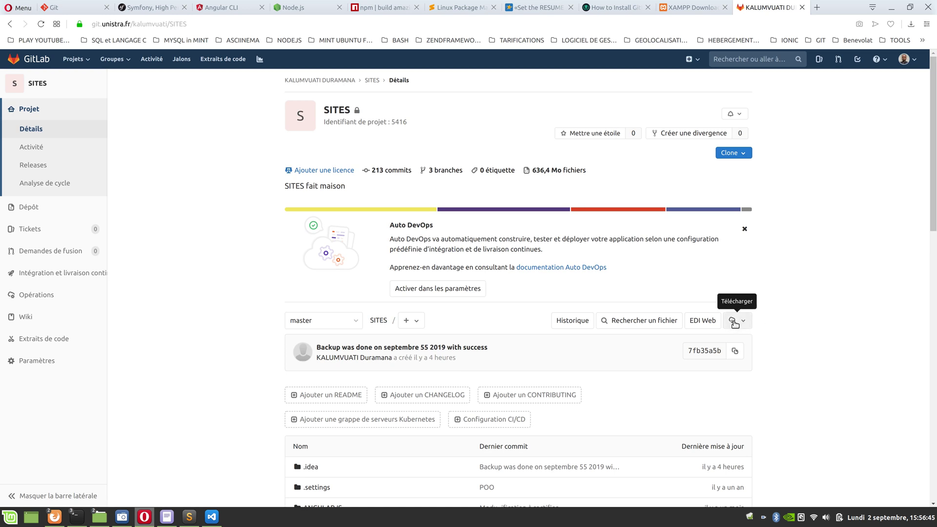
- Download the SITES master branch as SITES-master.tar into the home folder and minimize both browser windows
{"action": "left_click", "coordinate": [735, 322]}
{"action": "left_click", "coordinate": [732, 363]}
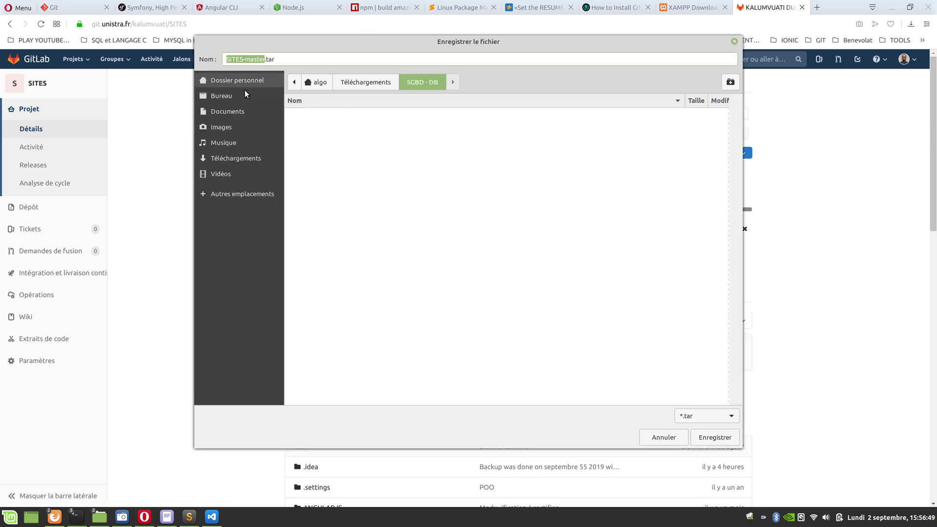
{"action": "left_click", "coordinate": [234, 80]}
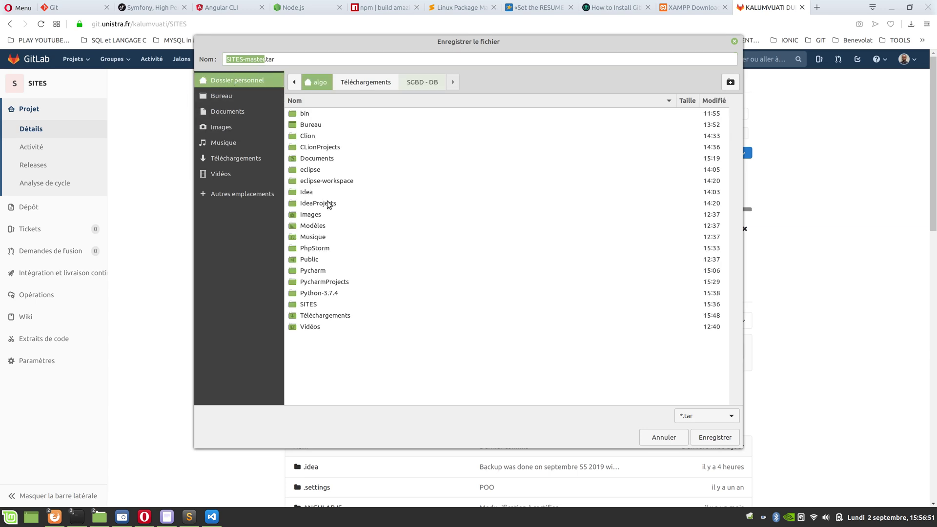
{"action": "left_click", "coordinate": [710, 437]}
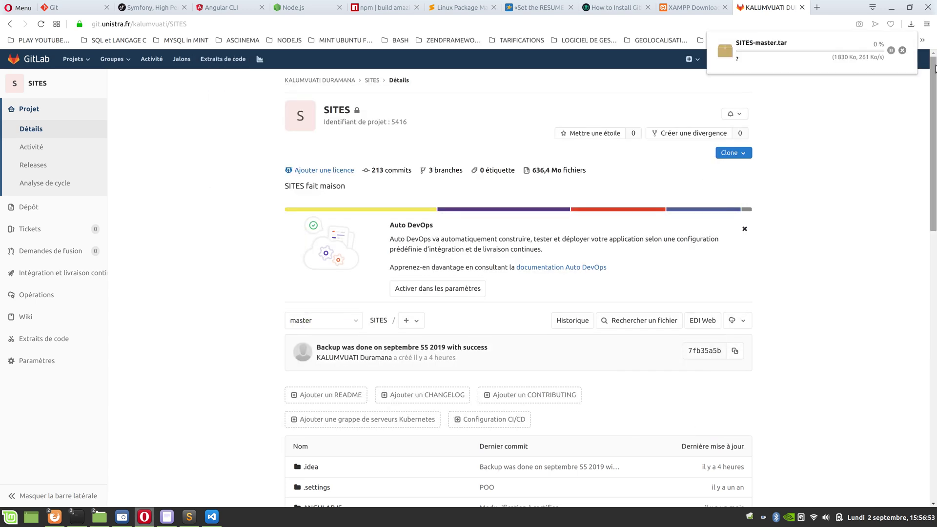
{"action": "left_click", "coordinate": [892, 8]}
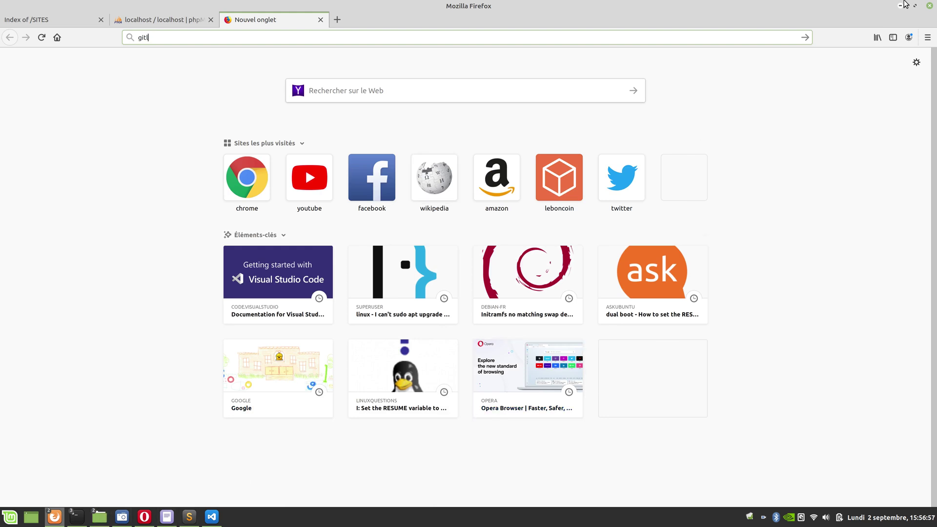
{"action": "left_click", "coordinate": [901, 5]}
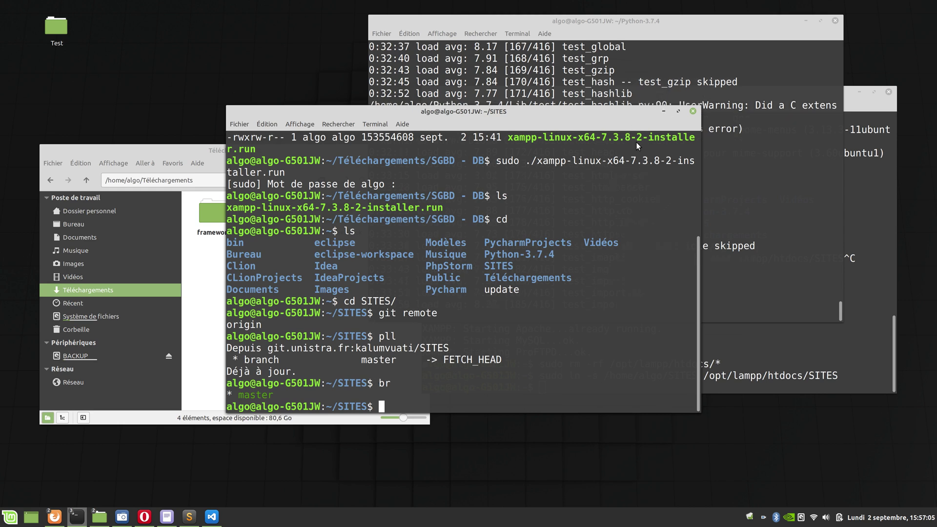
- Bring the Téléchargements folder window to the front and move it over the SITES terminal
{"action": "left_click", "coordinate": [209, 149]}
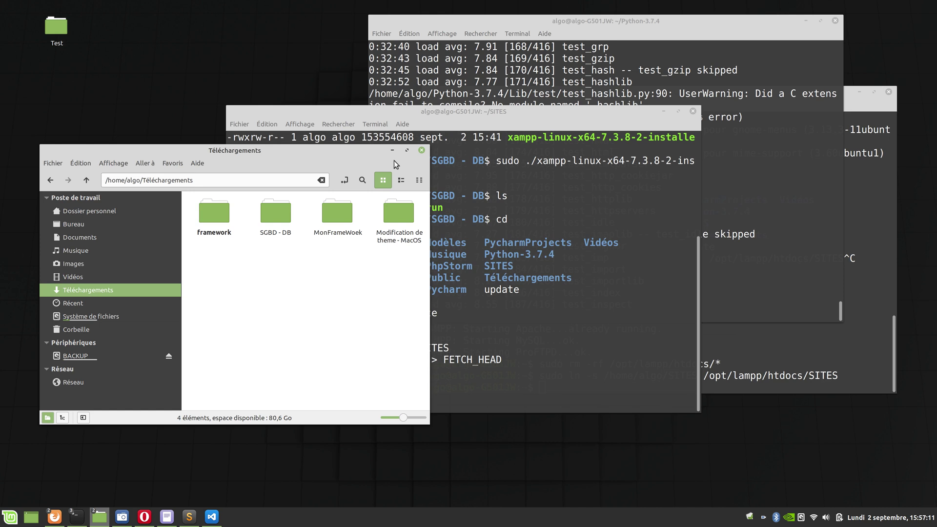
{"action": "left_click", "coordinate": [122, 518]}
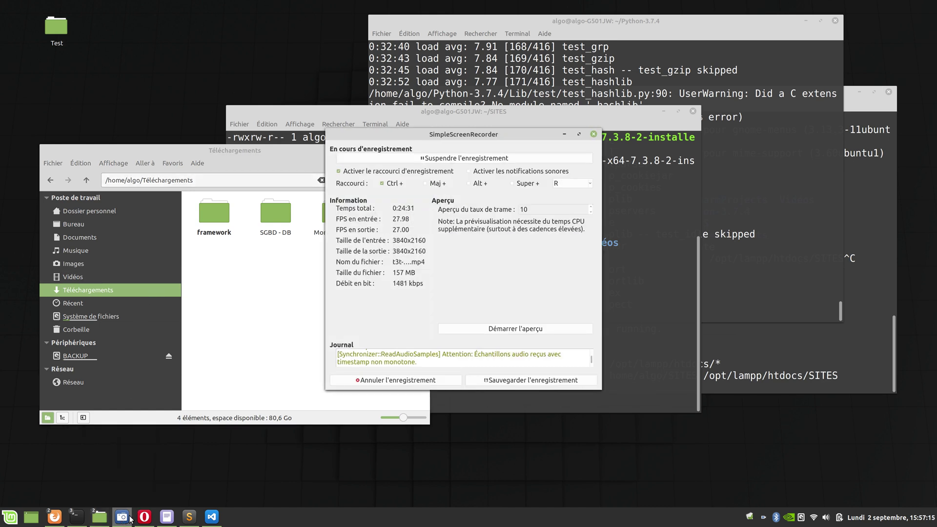
{"action": "left_click", "coordinate": [565, 134]}
{"action": "left_click_drag", "start_coordinate": [320, 156], "coordinate": [501, 124]}
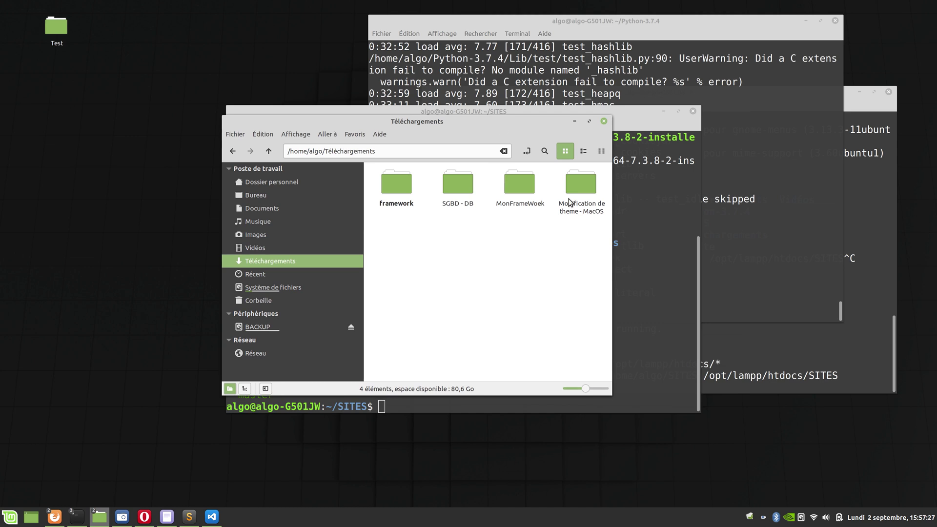
- Return to the home directory with cd in the terminal and check the PHP version with php -v
{"action": "left_click", "coordinate": [641, 247]}
{"action": "type", "text": "cd"}
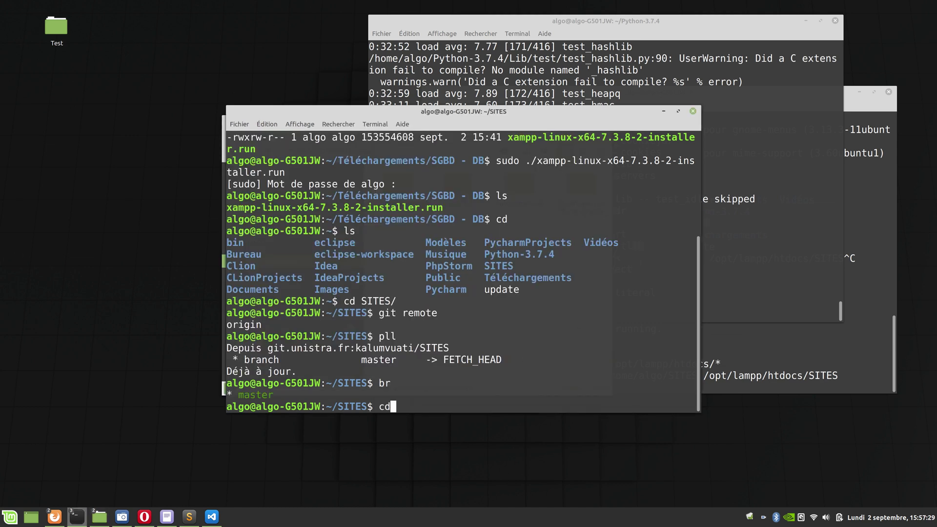
{"action": "key", "text": "Return"}
{"action": "type", "text": "php -v"}
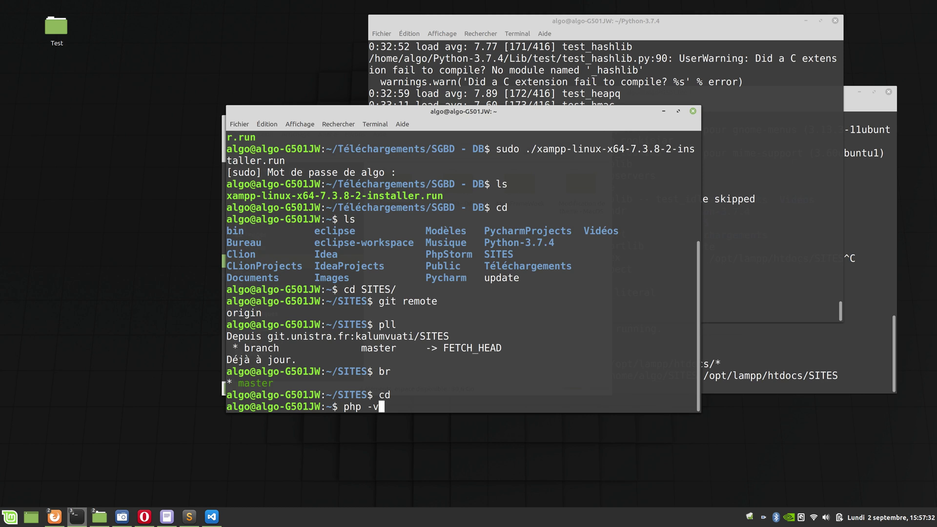
{"action": "key", "text": "Return"}
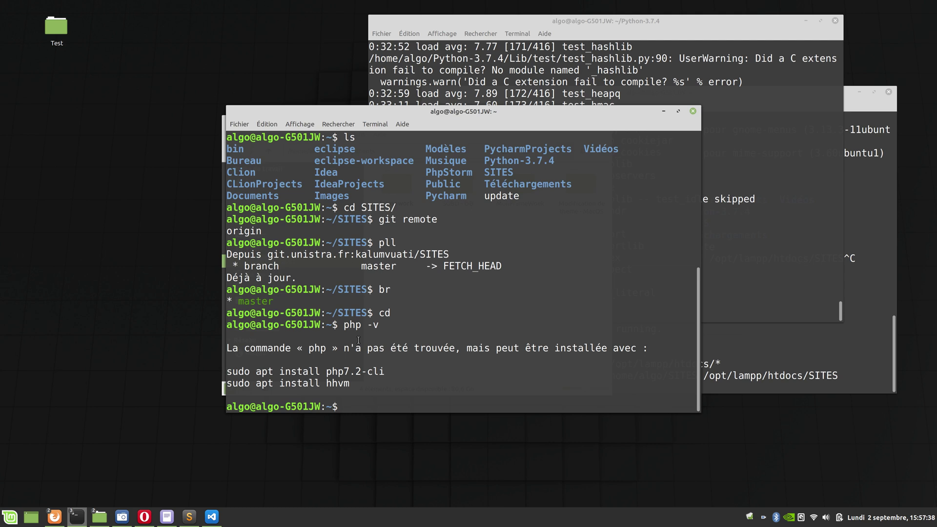
- Delete the SGBD - DB folder from Téléchargements
{"action": "left_click", "coordinate": [99, 517]}
{"action": "left_click", "coordinate": [413, 202]}
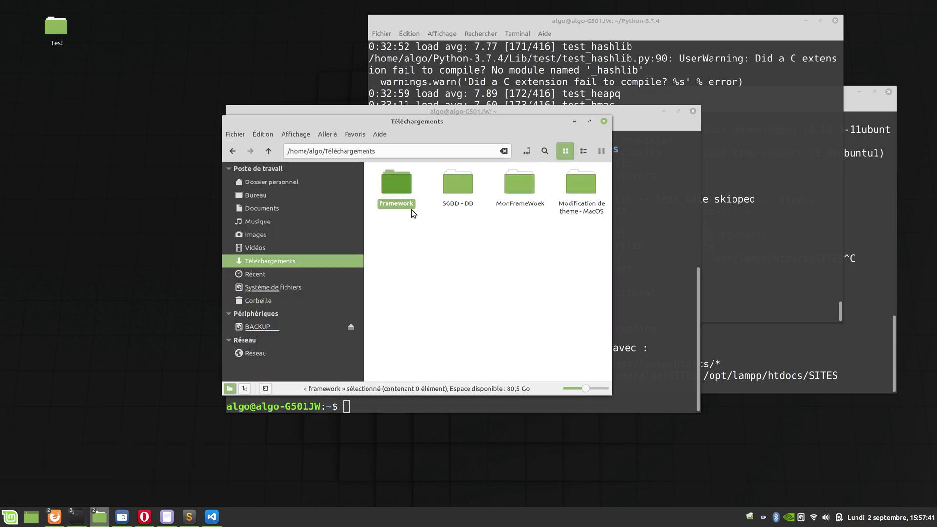
{"action": "left_click", "coordinate": [463, 189]}
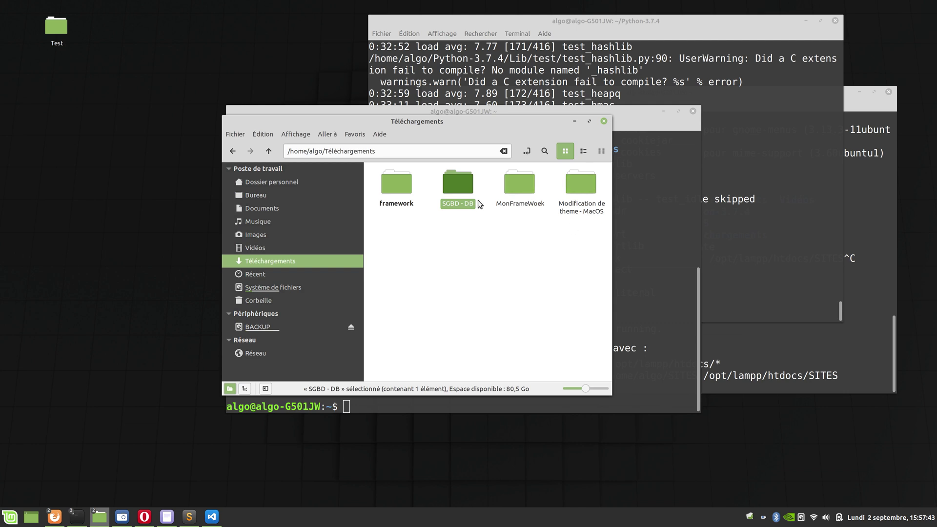
{"action": "left_click", "coordinate": [462, 228]}
{"action": "left_click", "coordinate": [460, 192]}
{"action": "key", "text": "Delete"}
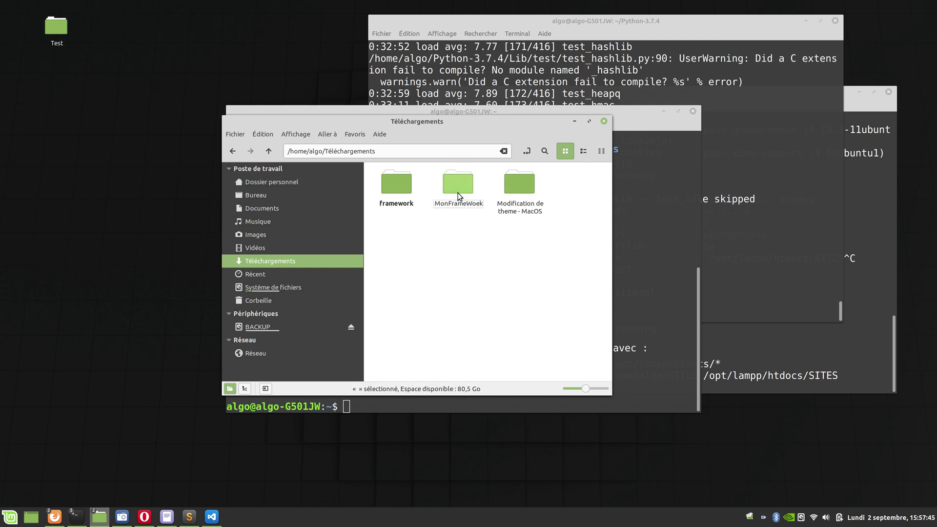